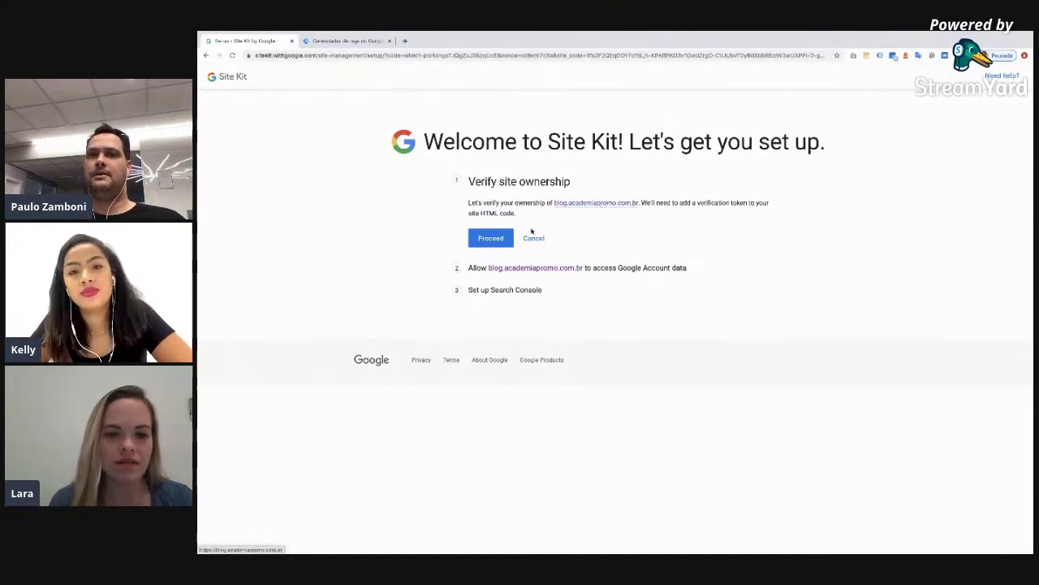
- Complete the Site Kit setup by verifying ownership of blog.academiapromo.com.br and allowing Google Account data access, finishing at the dashboard
click(503, 237)
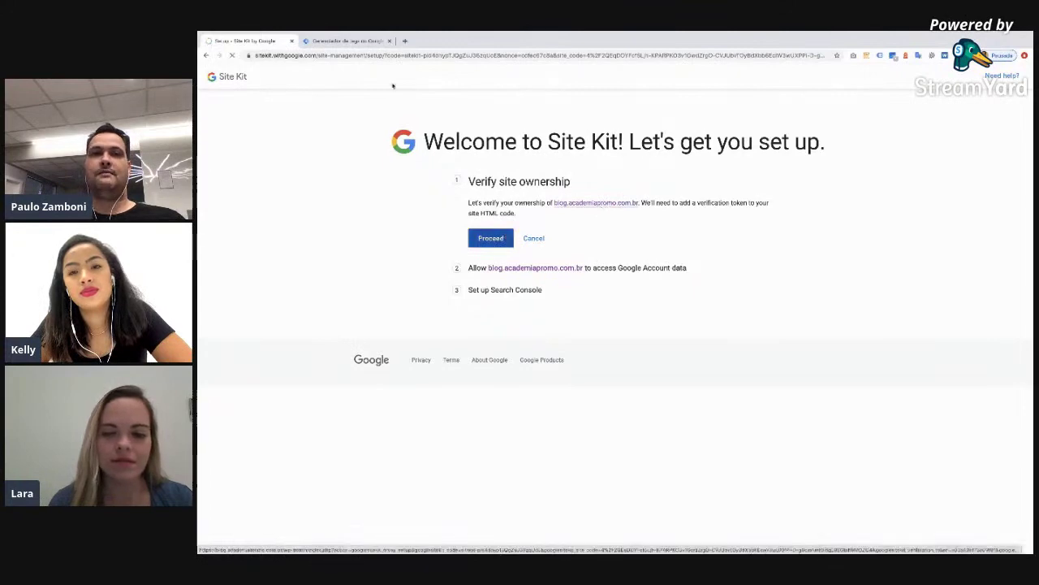
click(351, 39)
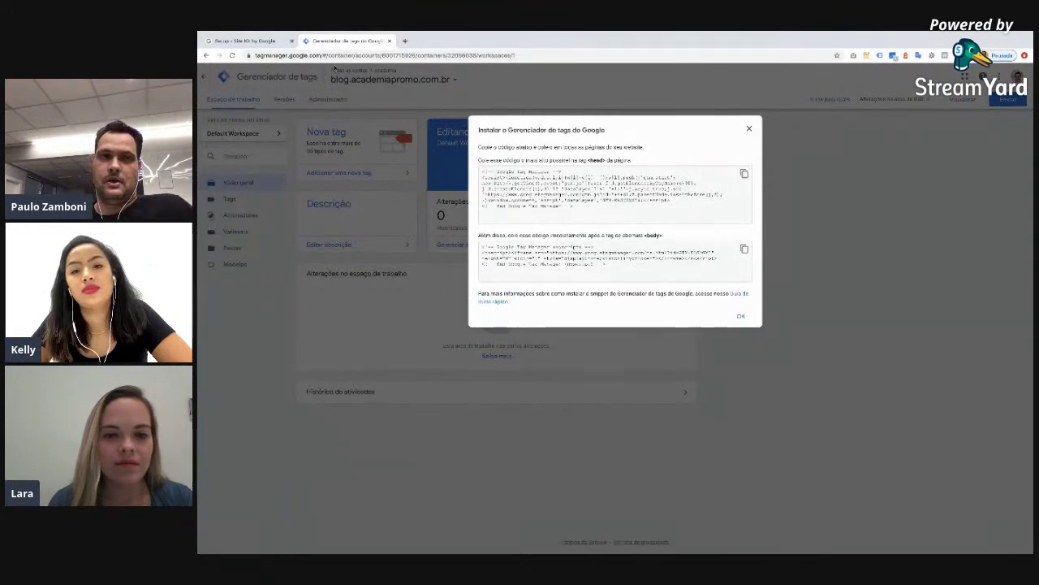
click(247, 40)
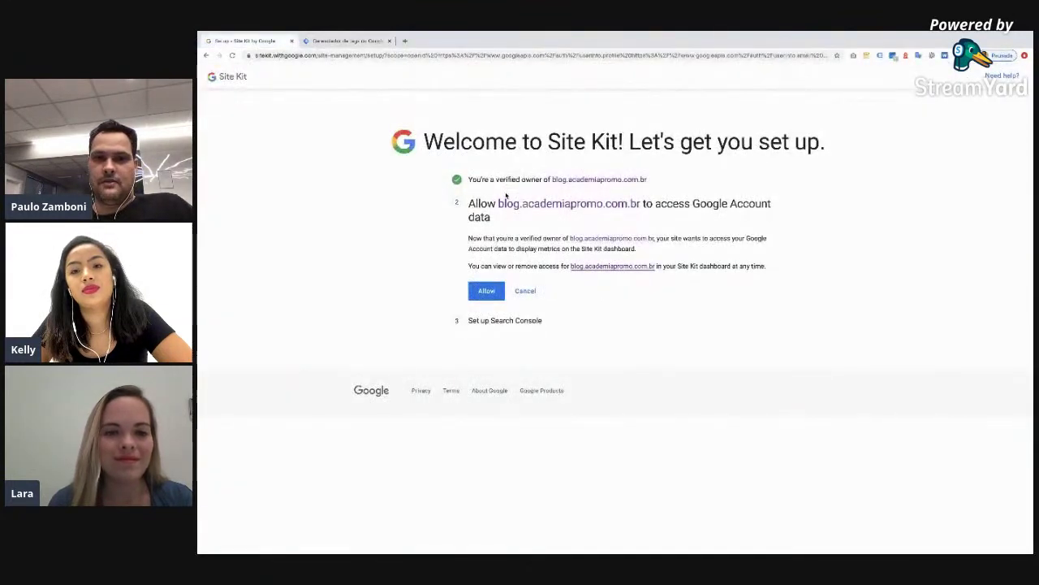
click(495, 297)
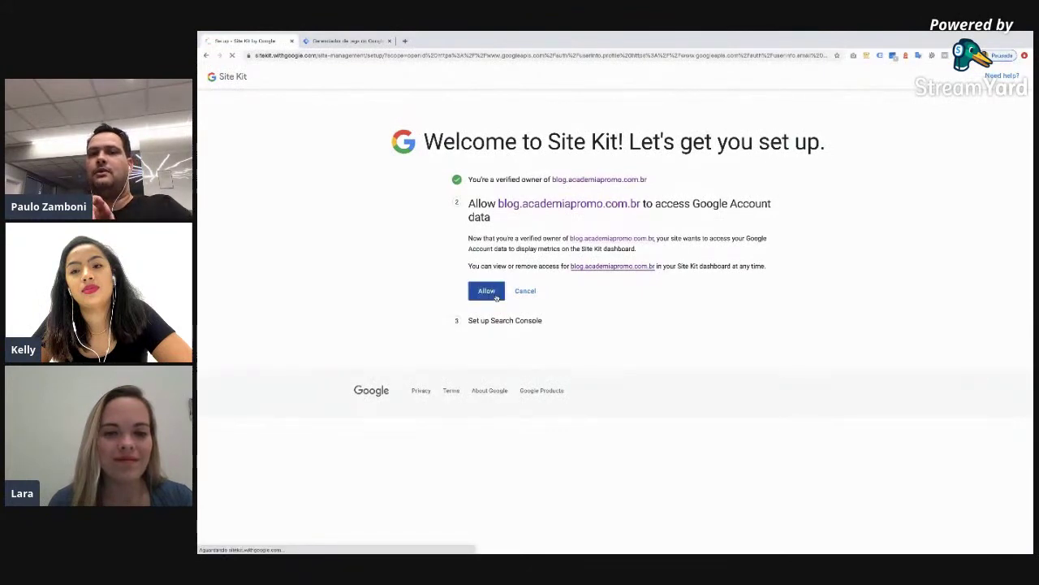
click(493, 282)
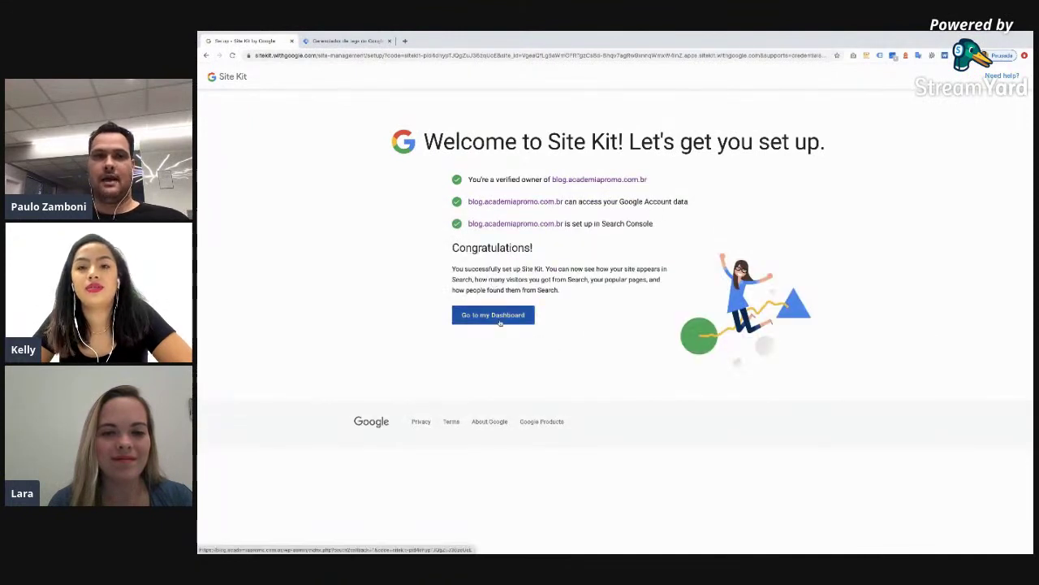
click(500, 320)
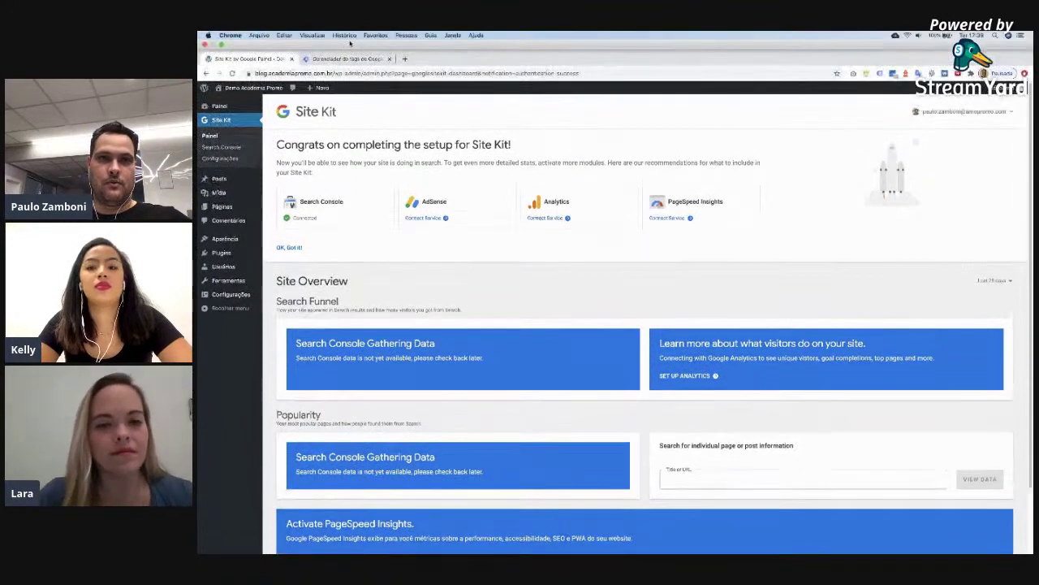
- Dismiss the Tag Manager installation code, and authorize Site Kit's Analytics service with the existing Google account
click(347, 41)
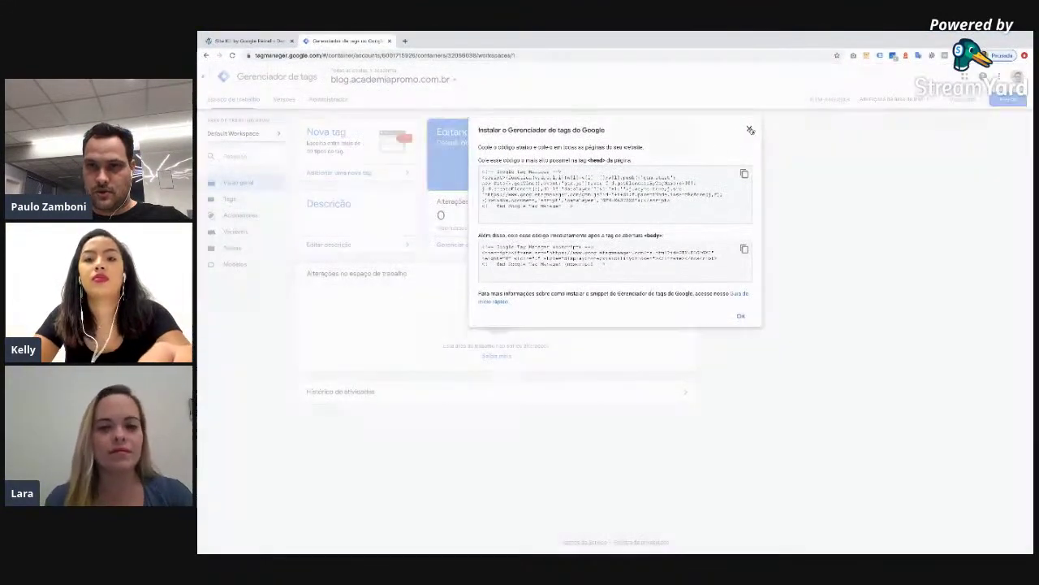
click(751, 129)
click(247, 41)
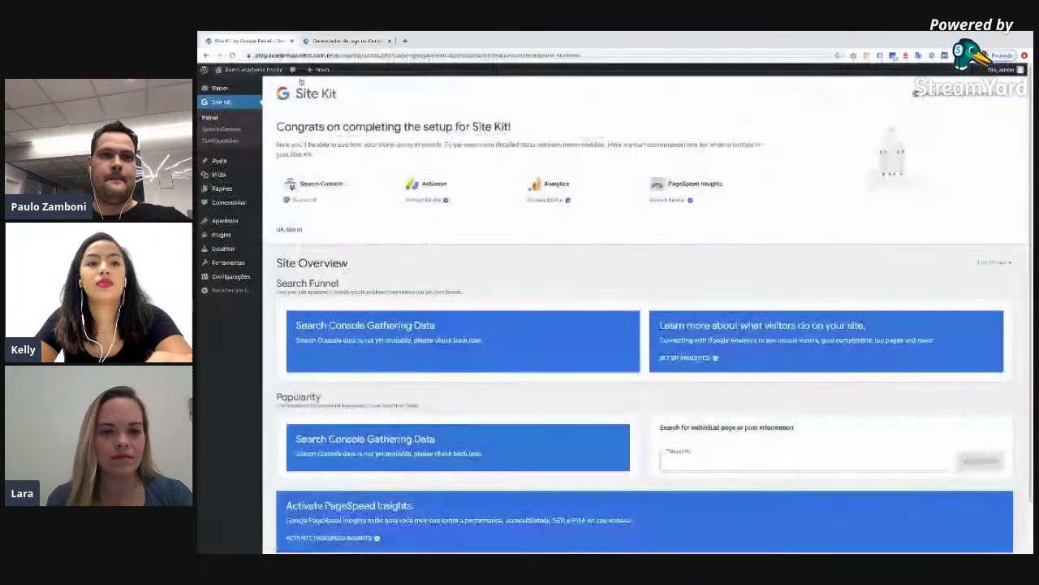
click(549, 199)
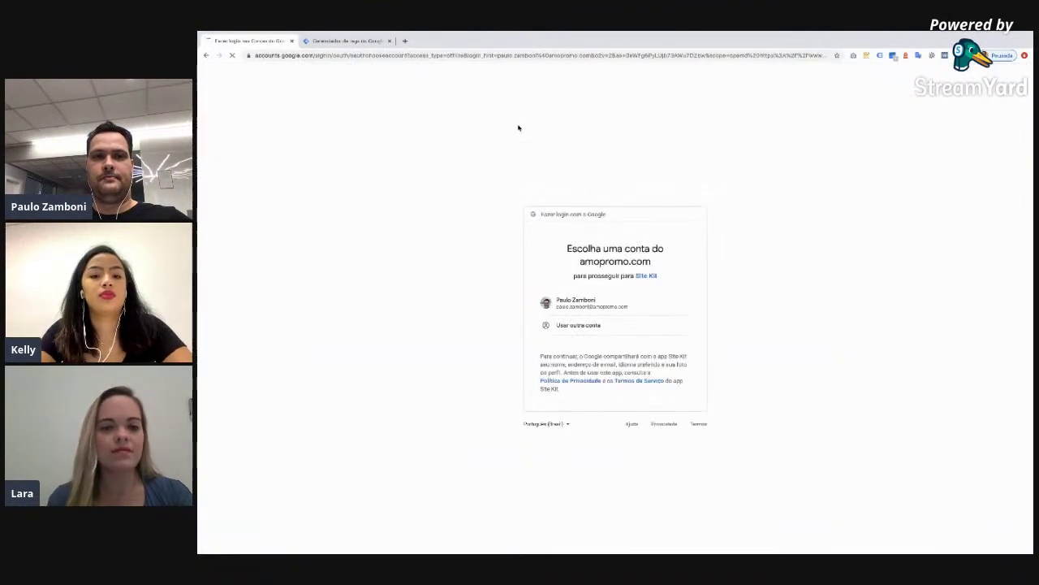
click(577, 302)
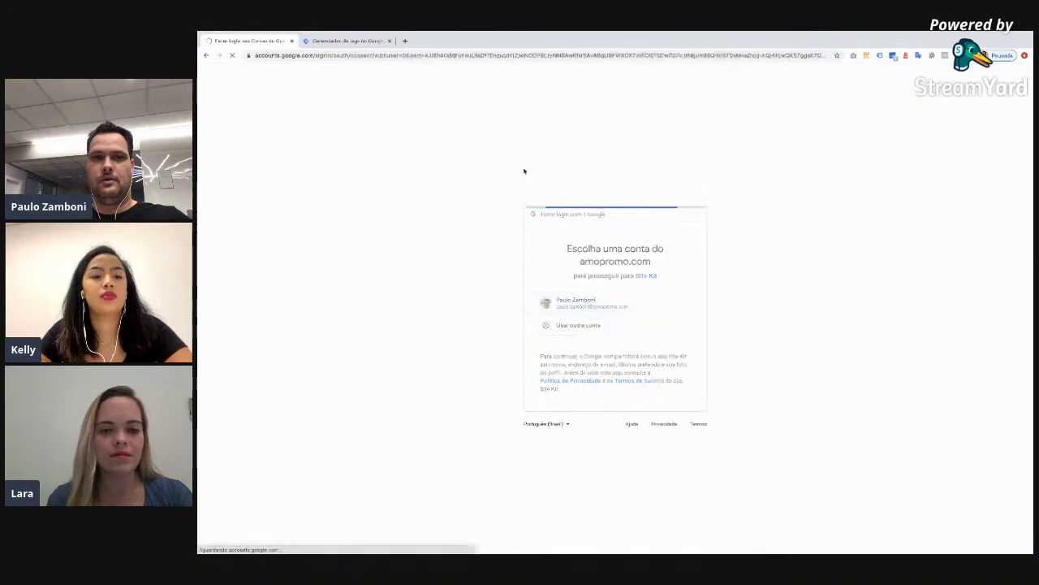
click(681, 439)
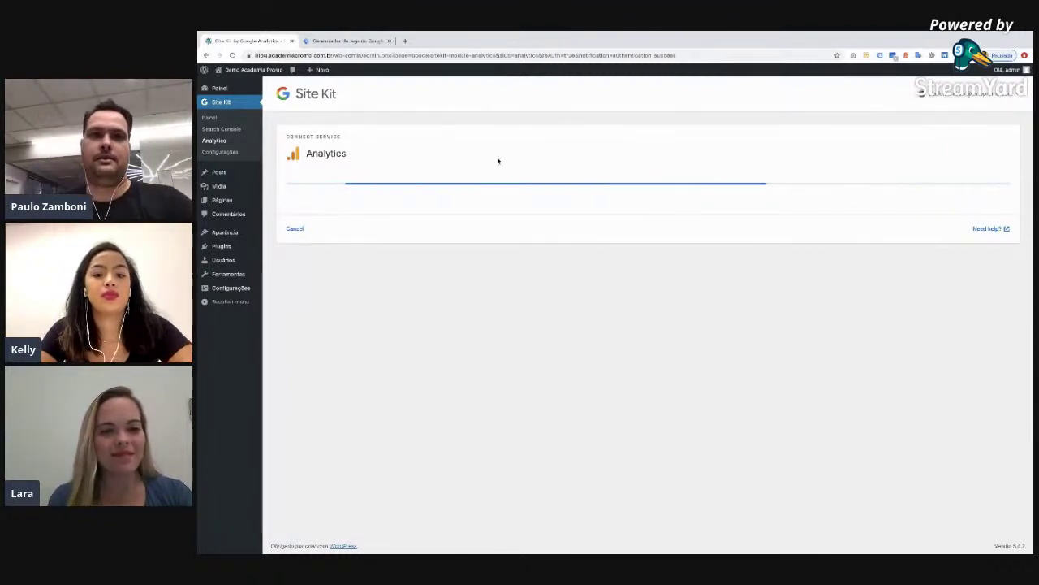
- Search for google analytics in a new browser tab, open Google Analytics and start creating a new account
click(404, 41)
text(google anal)
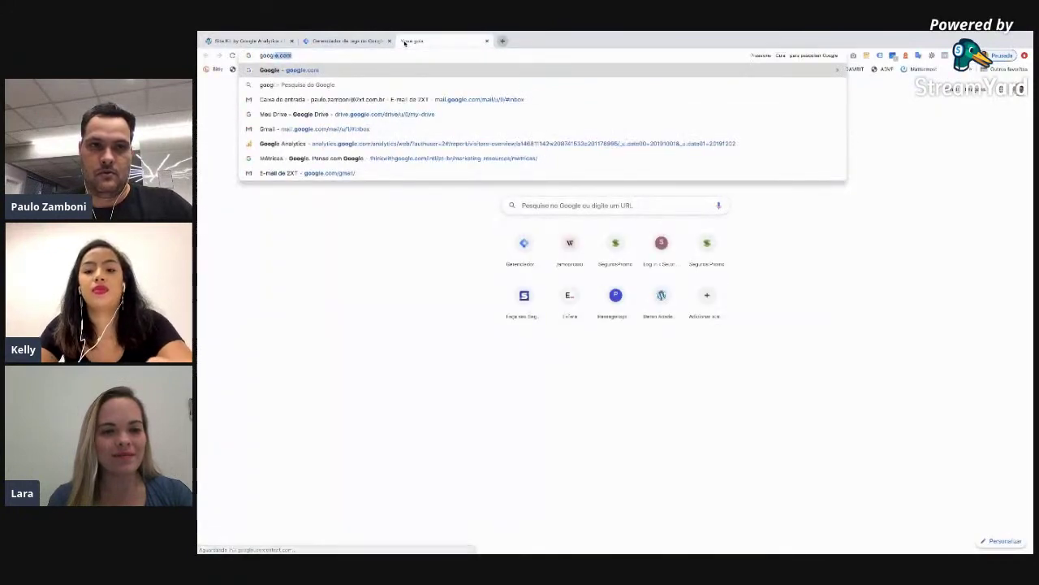
text(ytics)
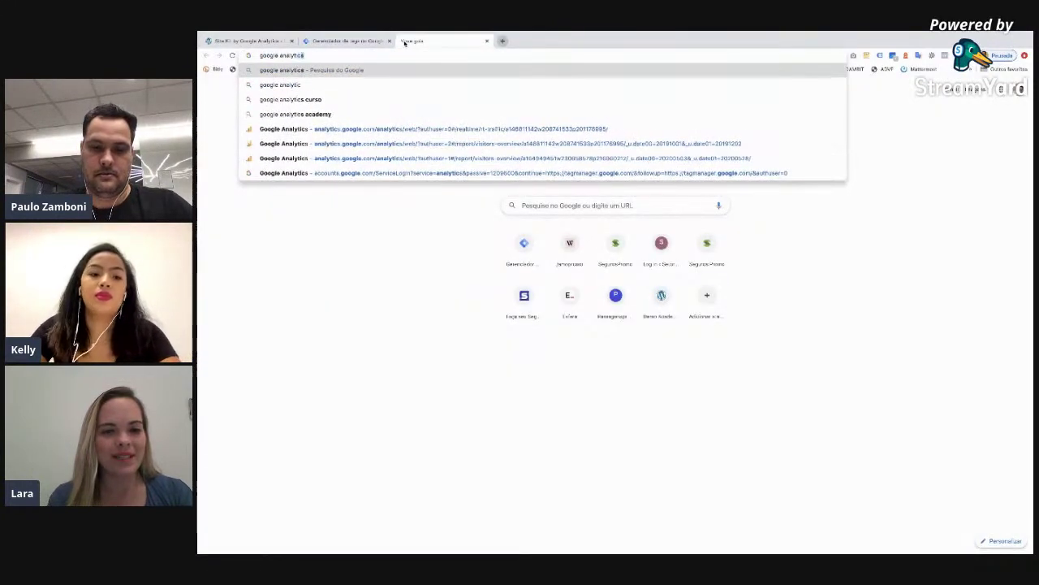
key(Return)
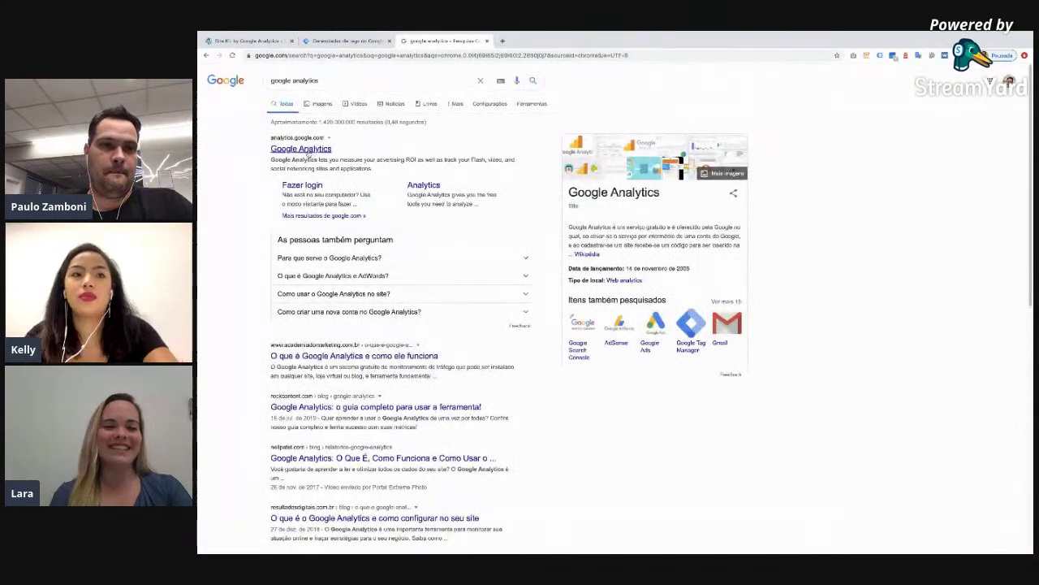
click(325, 148)
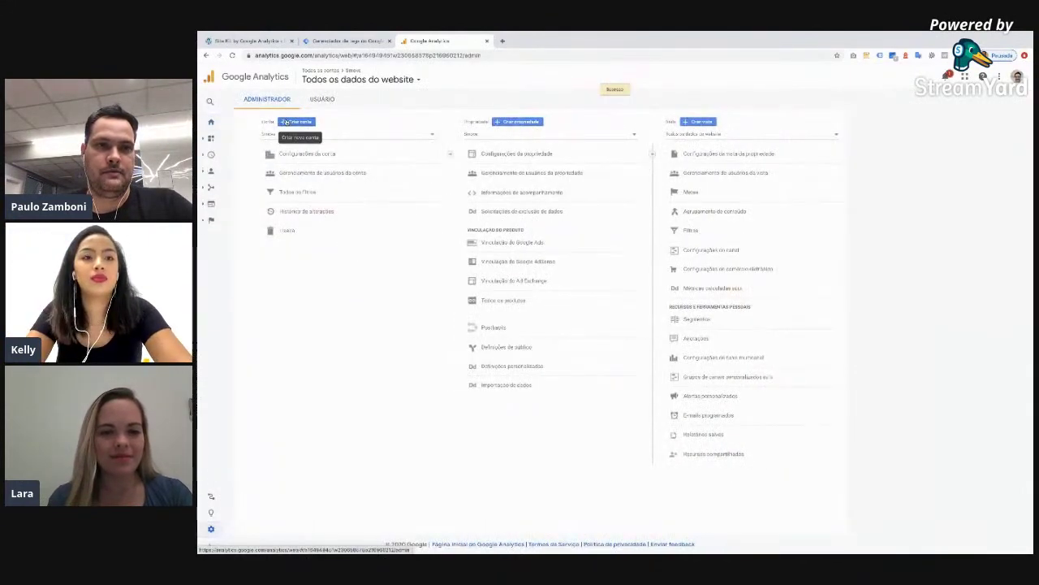
click(288, 122)
- Review the account choices for Analytics in Site Kit, its dashboard, the Search Console page and the connected services settings
click(260, 40)
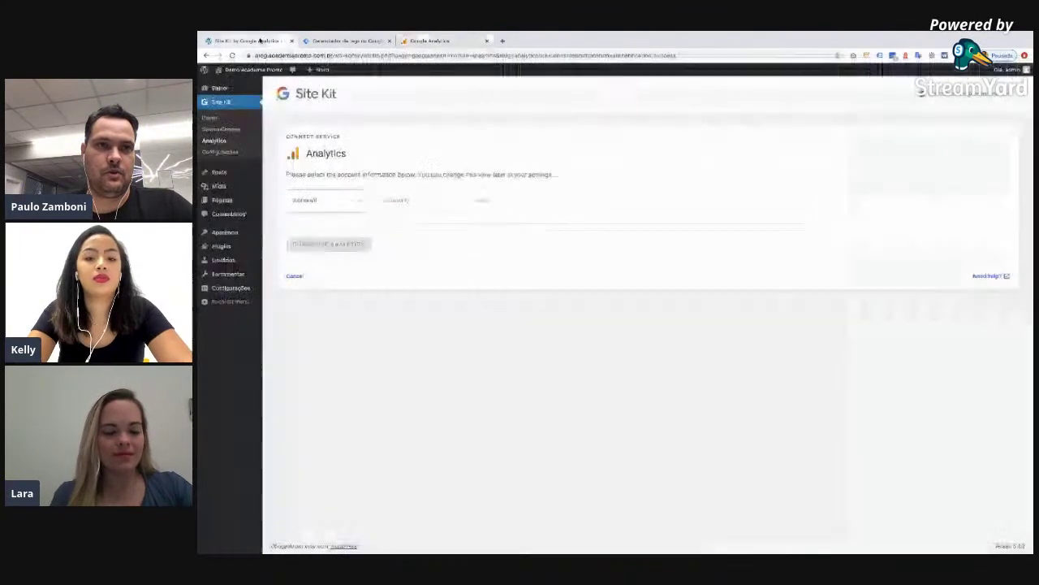
click(338, 207)
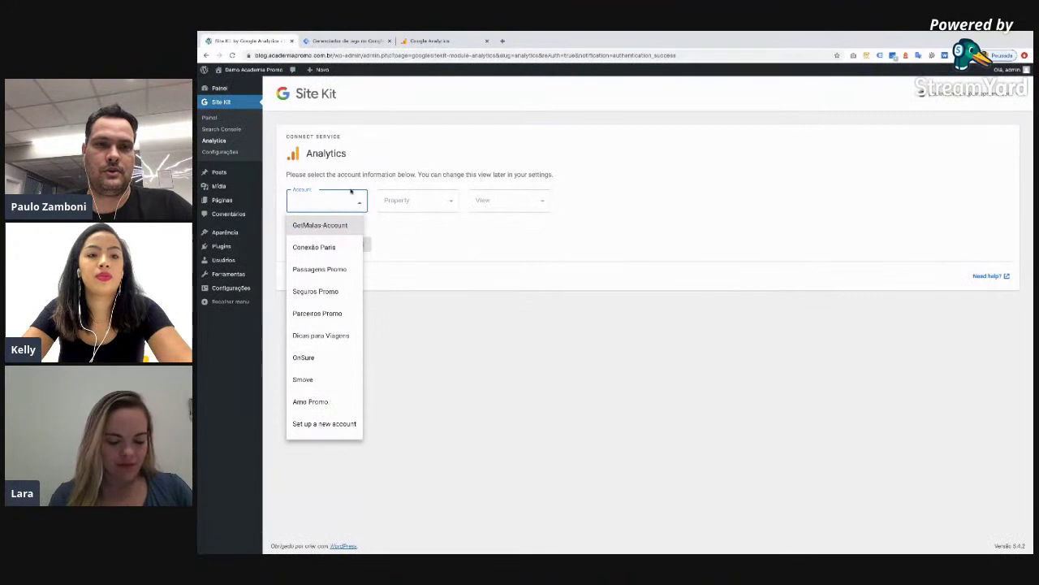
click(355, 174)
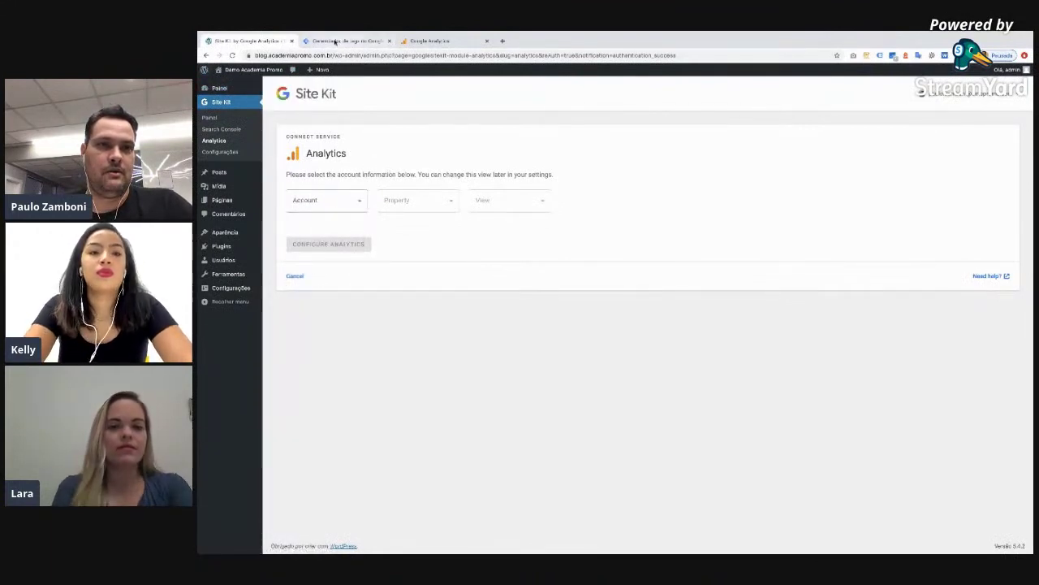
click(226, 104)
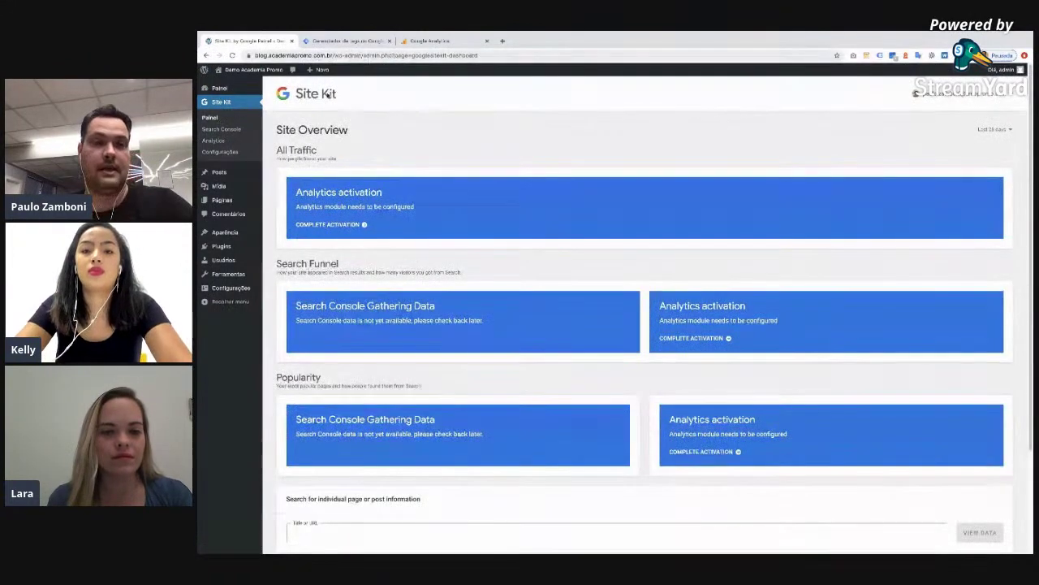
click(221, 130)
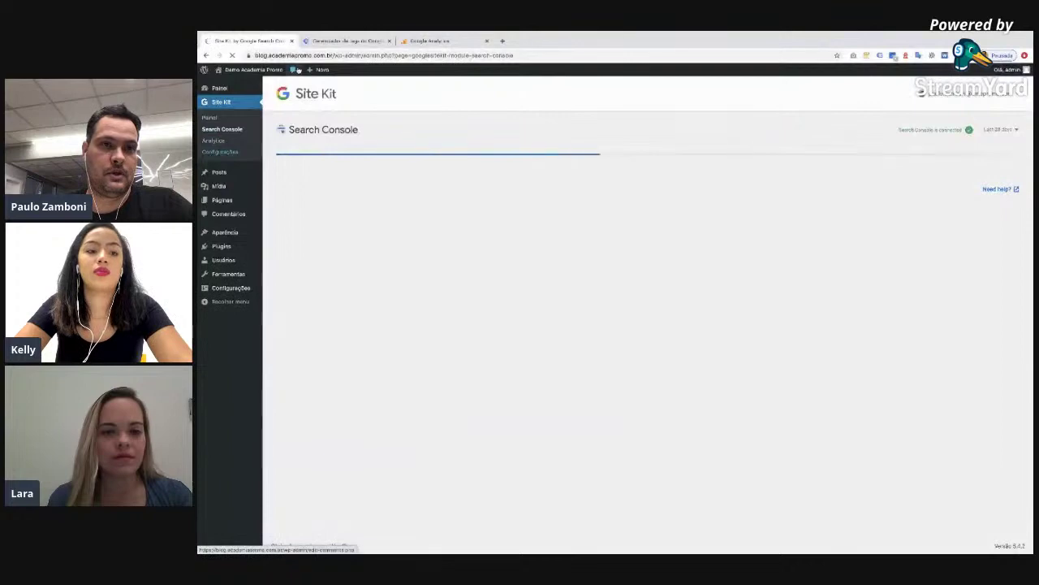
click(220, 152)
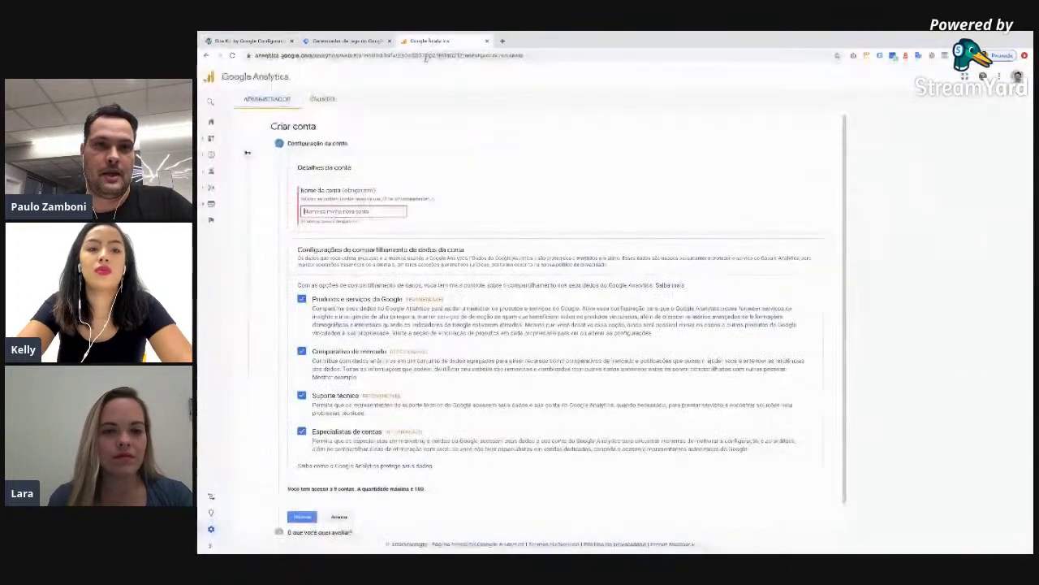
click(431, 41)
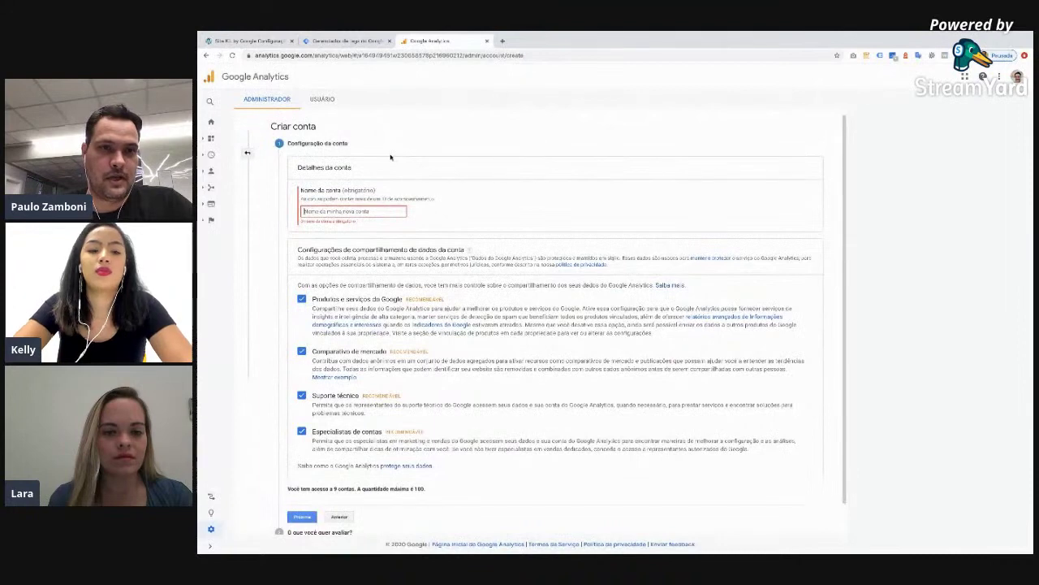
- Name the new Analytics account blog.academiapromo.com.br, reusing the domain from the Site Kit page address, and continue the account setup
click(260, 41)
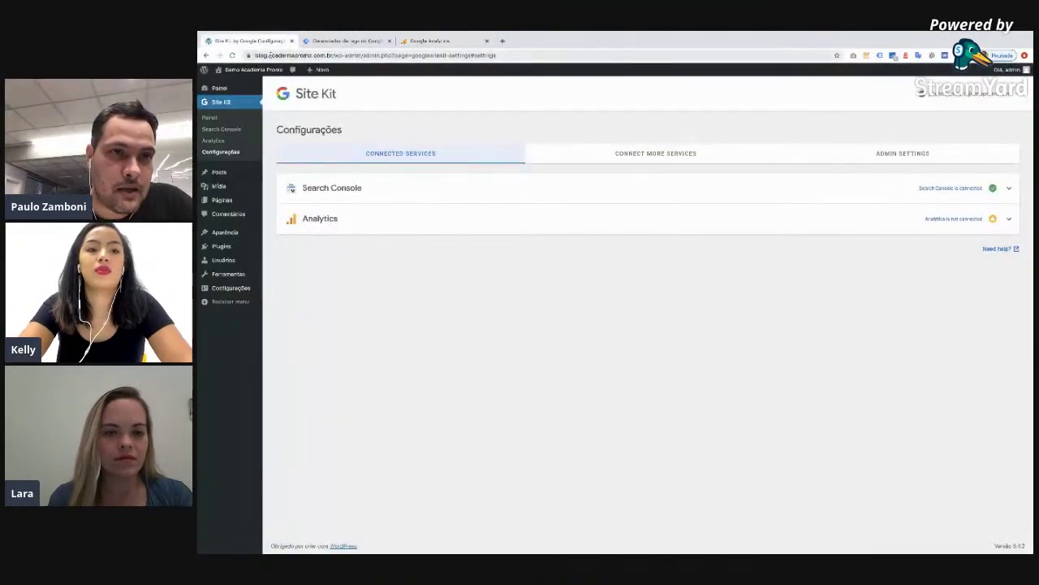
click(269, 55)
drag(269, 55, 333, 55)
key(ctrl+c)
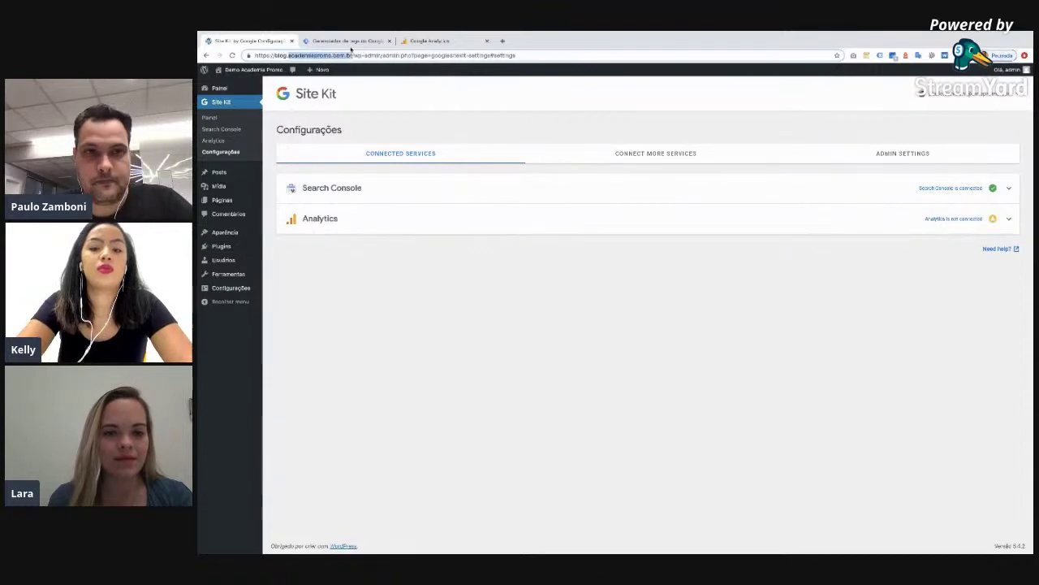
click(430, 41)
text(bl)
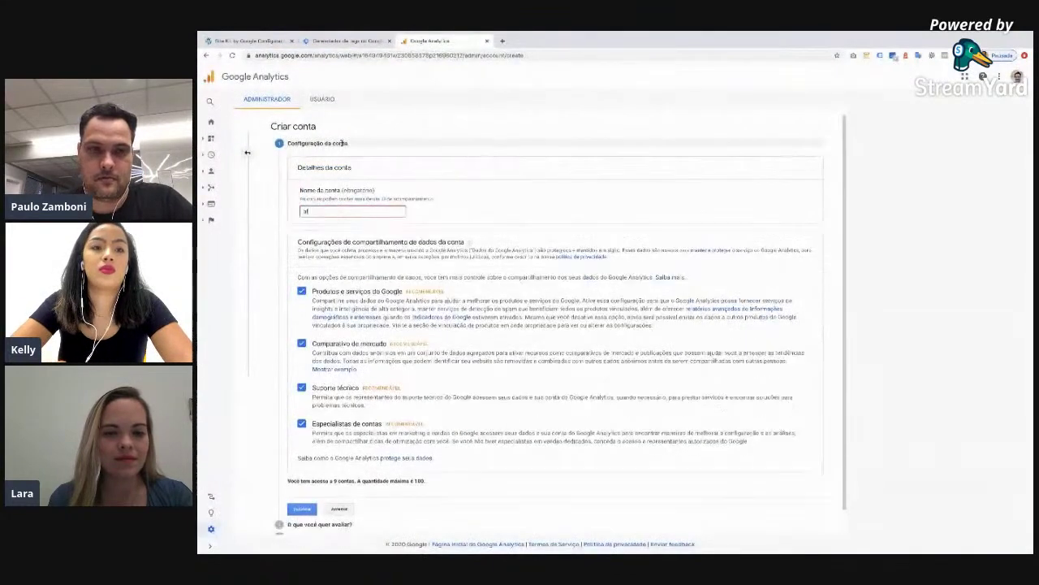
text(ug.)
key(ctrl+v)
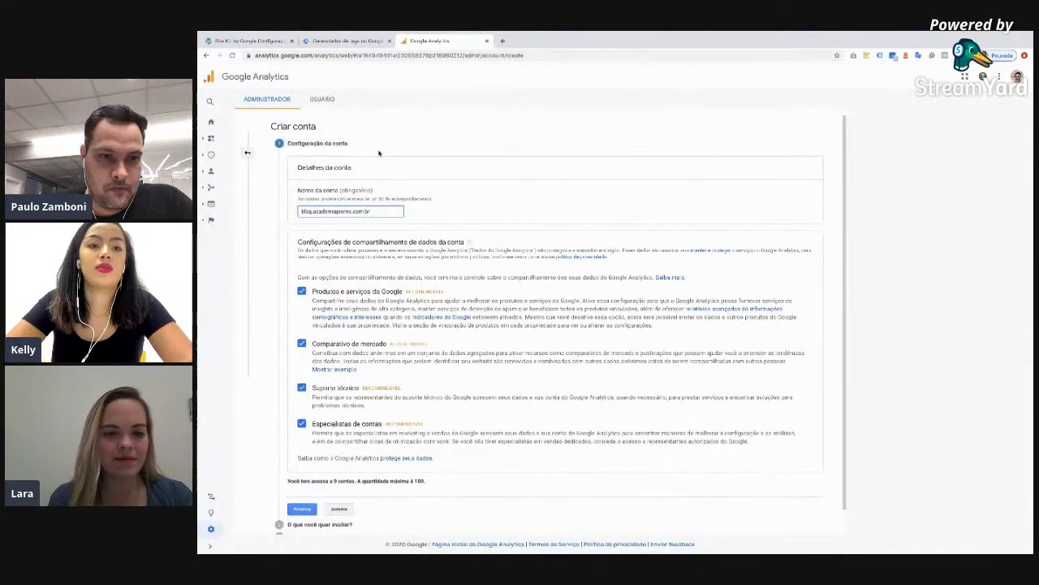
scroll(311, 425, down, 1)
click(301, 483)
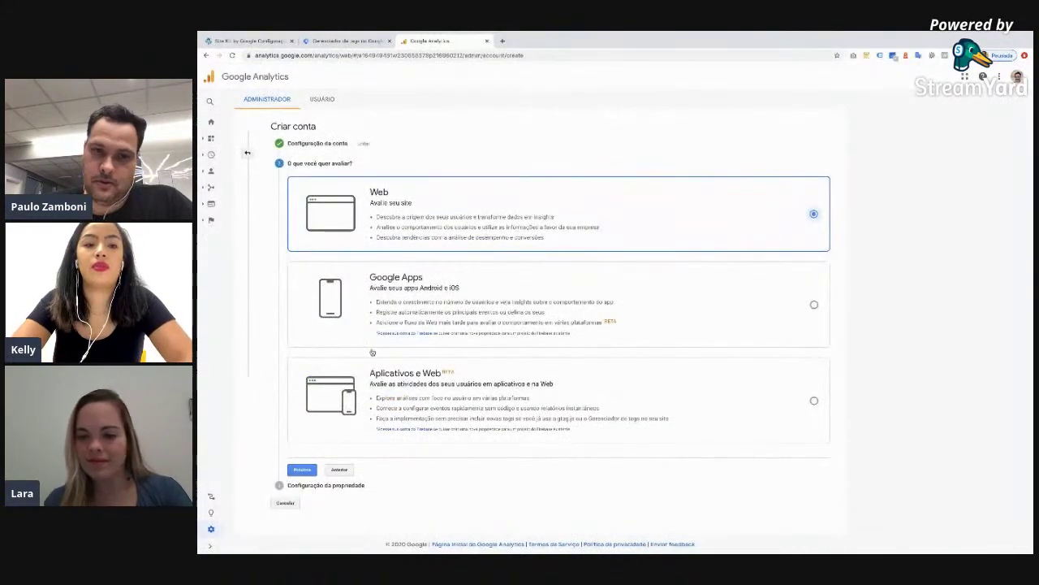
click(312, 471)
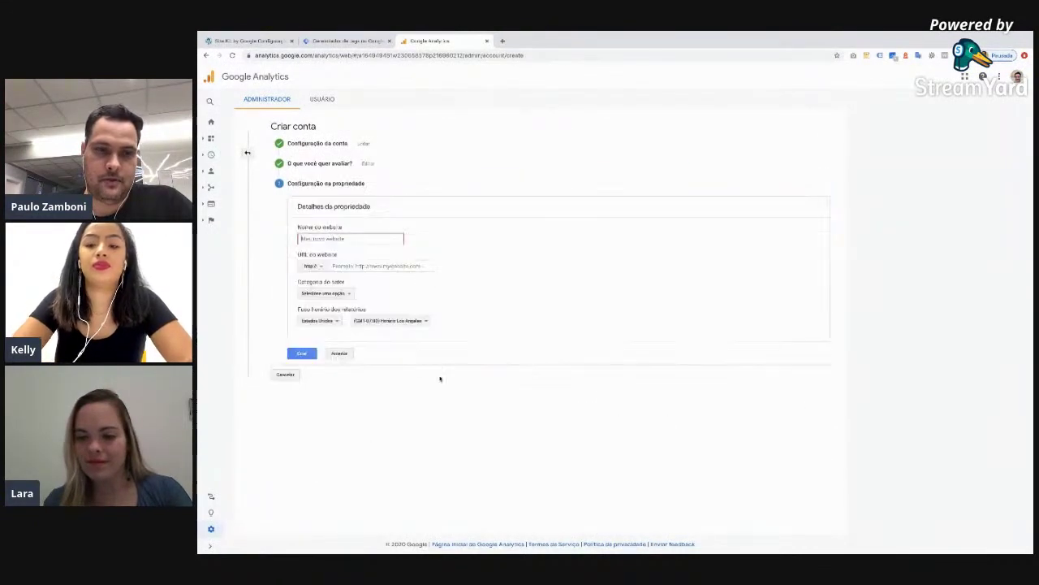
click(393, 266)
text(blog)
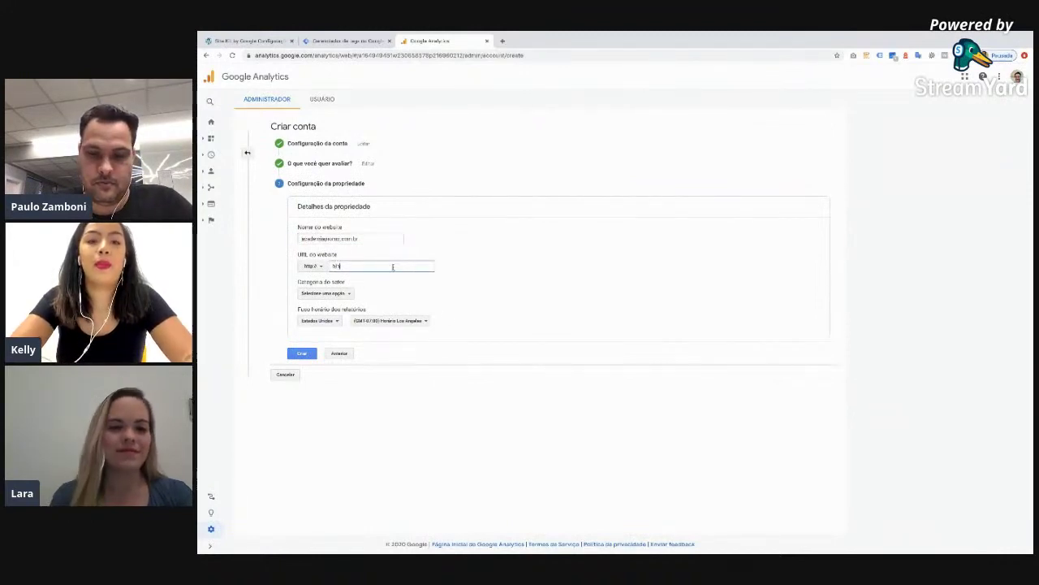
text(.)
text(academiapmme.com.br)
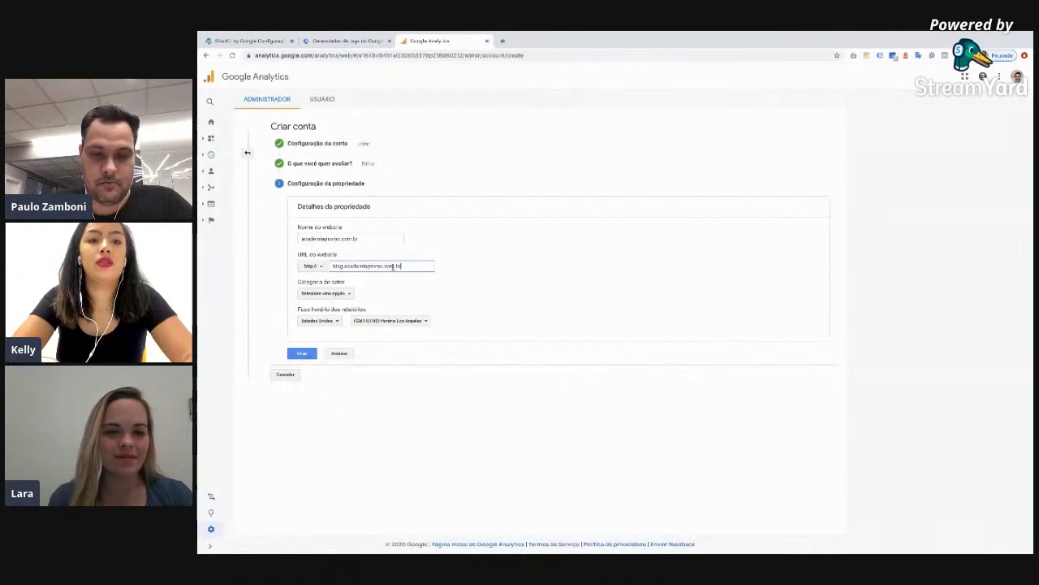
click(321, 267)
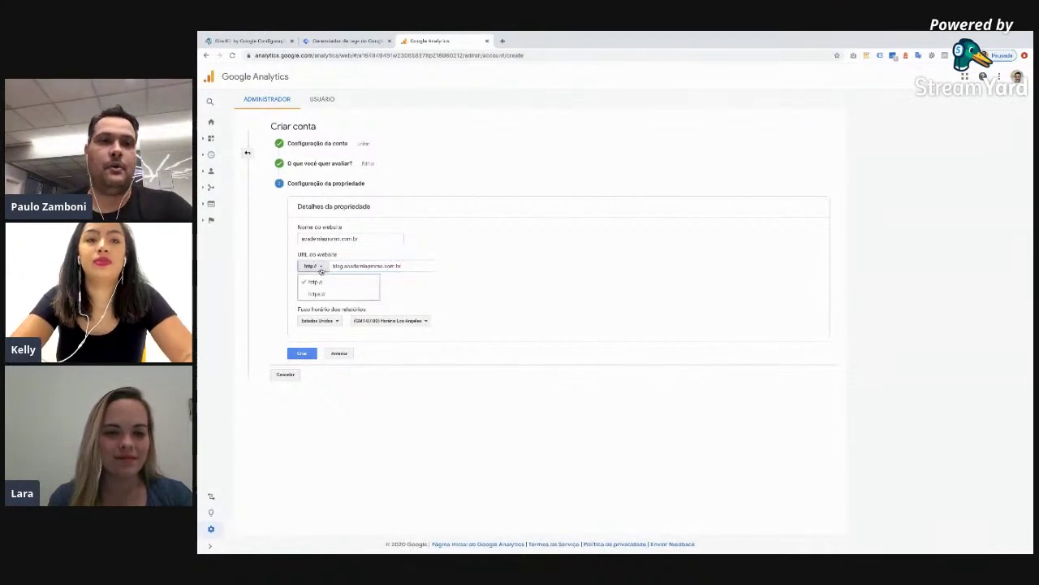
click(319, 293)
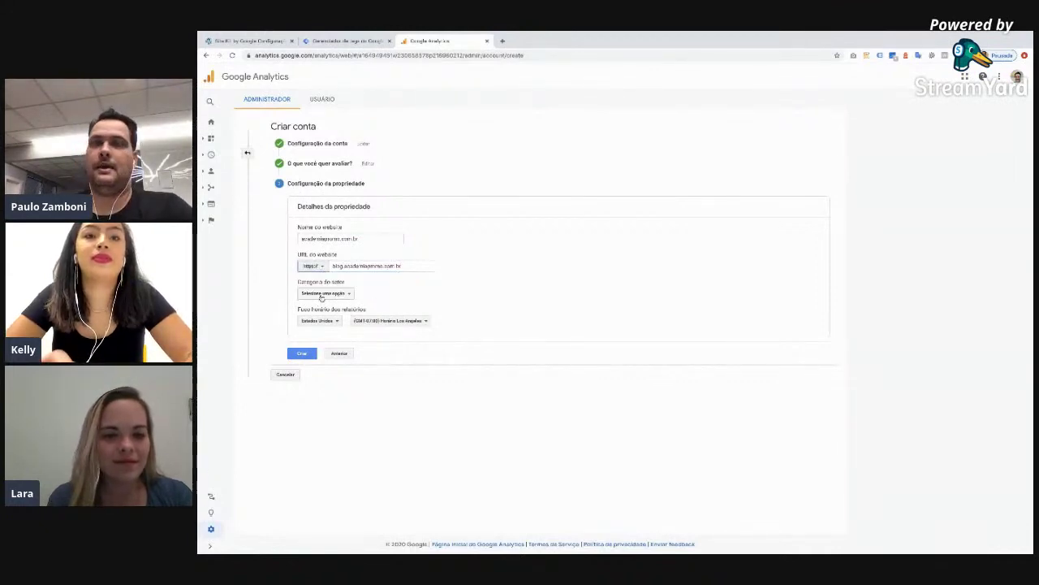
- Try to create the Analytics account with the entered property details, and close the terms of service without accepting
click(258, 41)
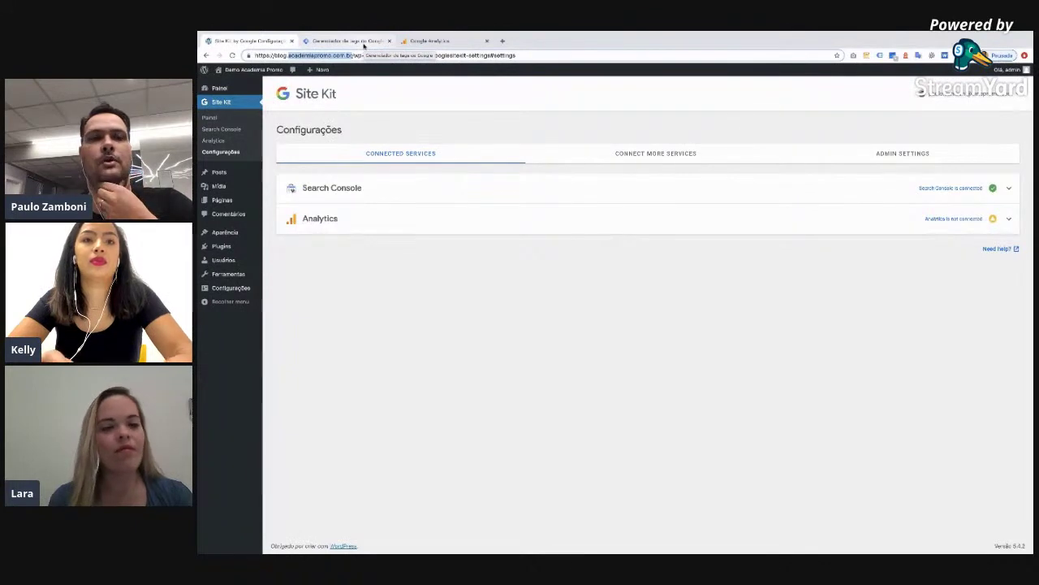
click(438, 40)
click(302, 354)
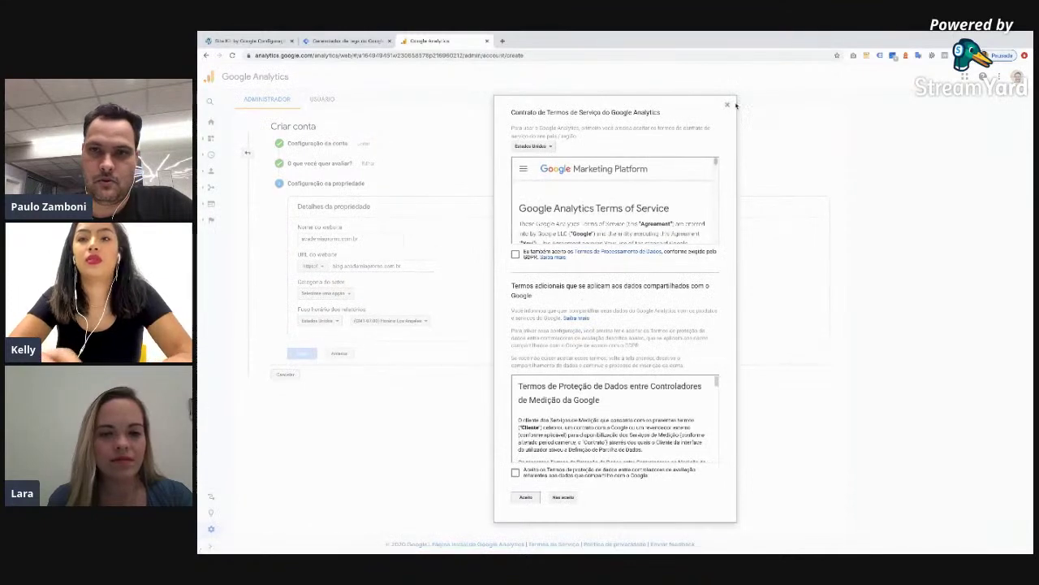
click(728, 105)
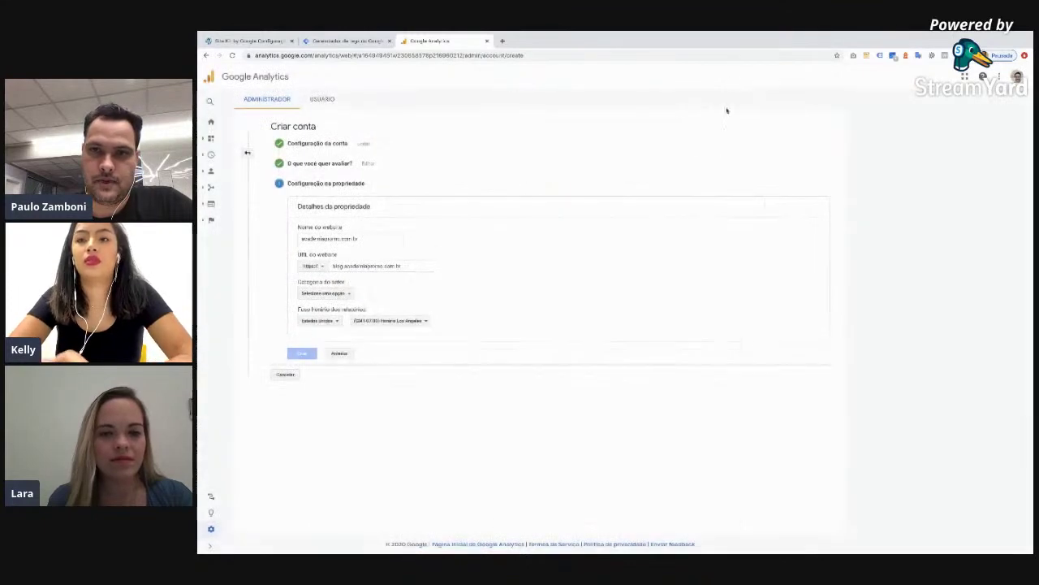
- Set the new Analytics property's industry category to Viagens
click(325, 293)
text(via)
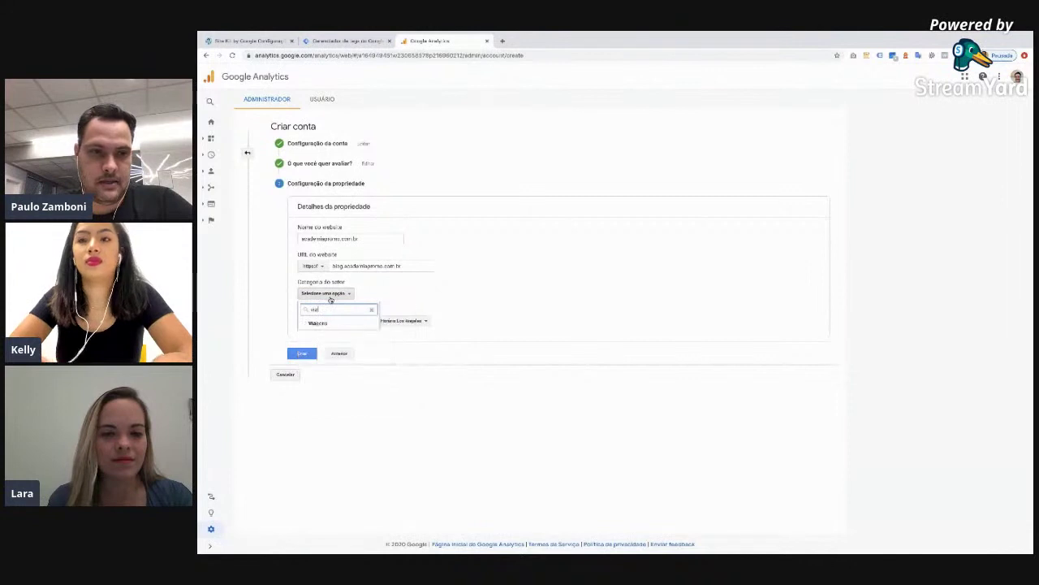
click(317, 324)
- Set the property's reporting time zone to Brasil with the GMT-03:00 São Paulo time
click(316, 322)
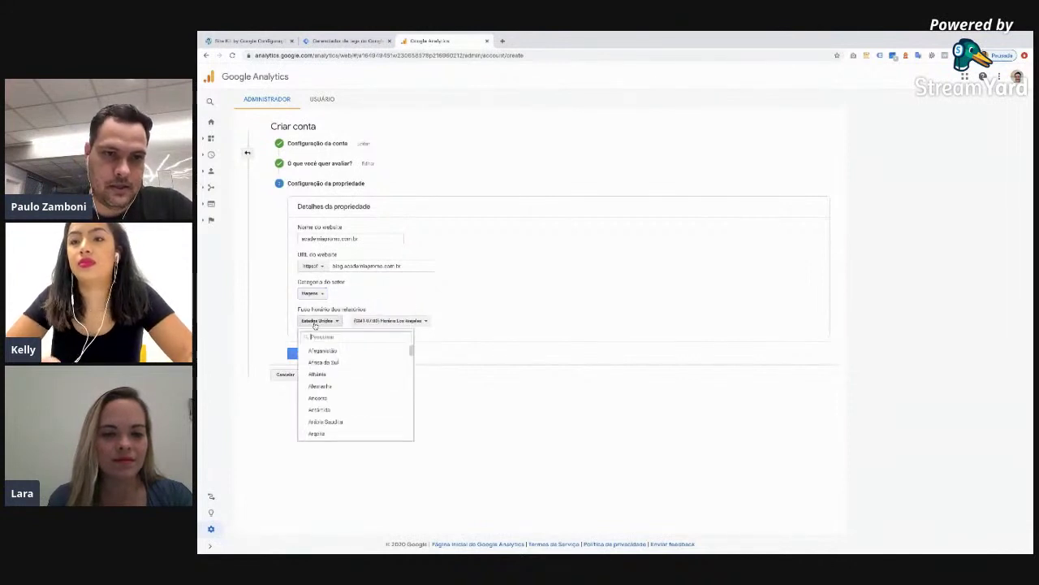
text(bra)
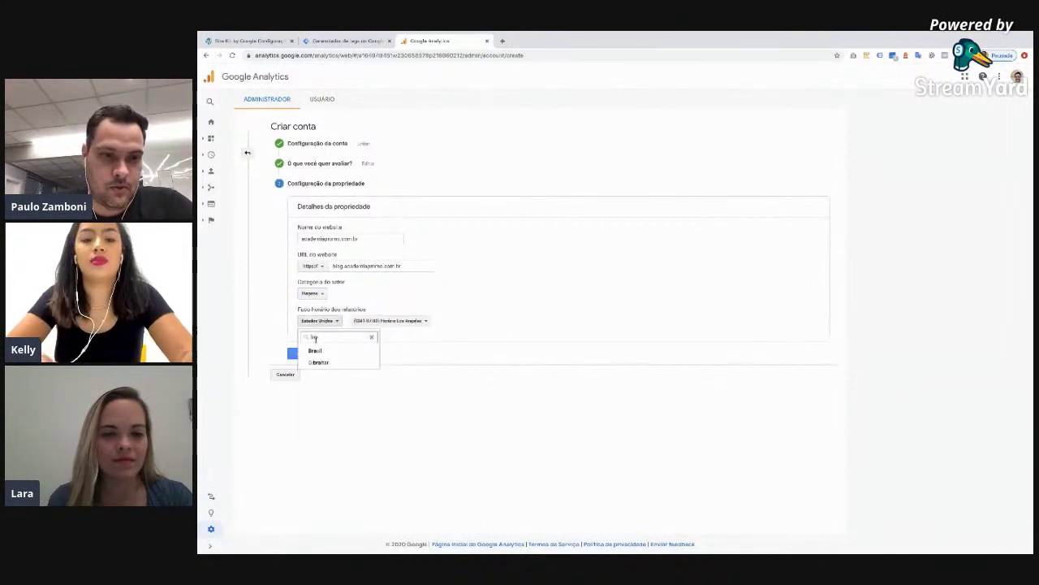
click(321, 350)
click(394, 323)
text(sa)
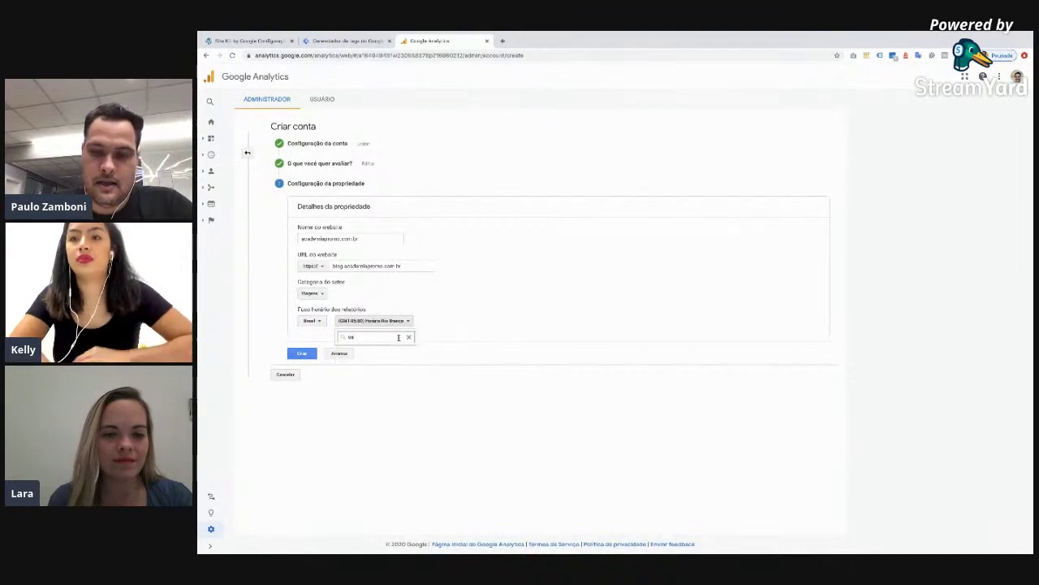
key(BackSpace)
text(ã)
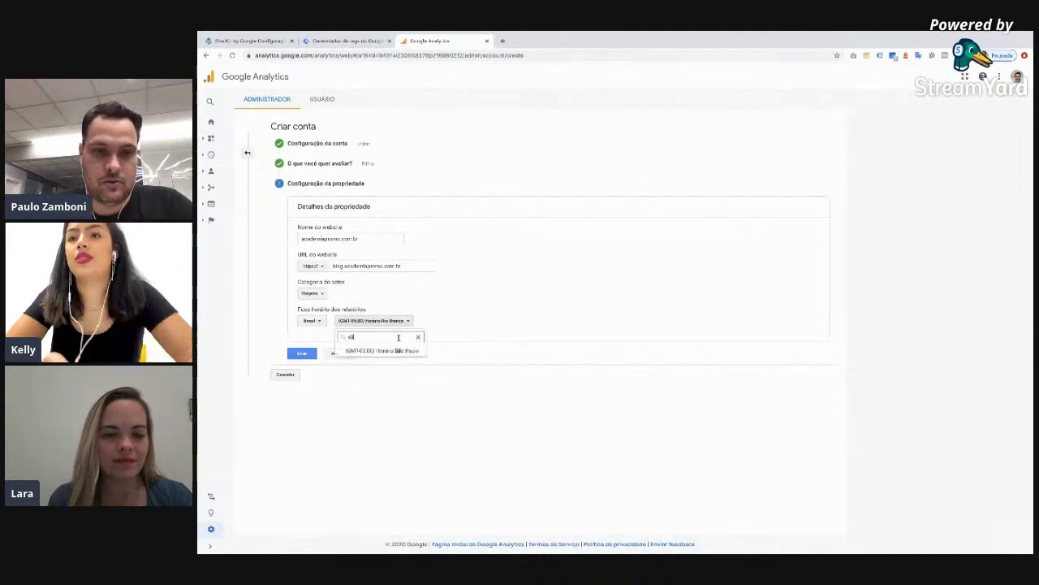
click(399, 351)
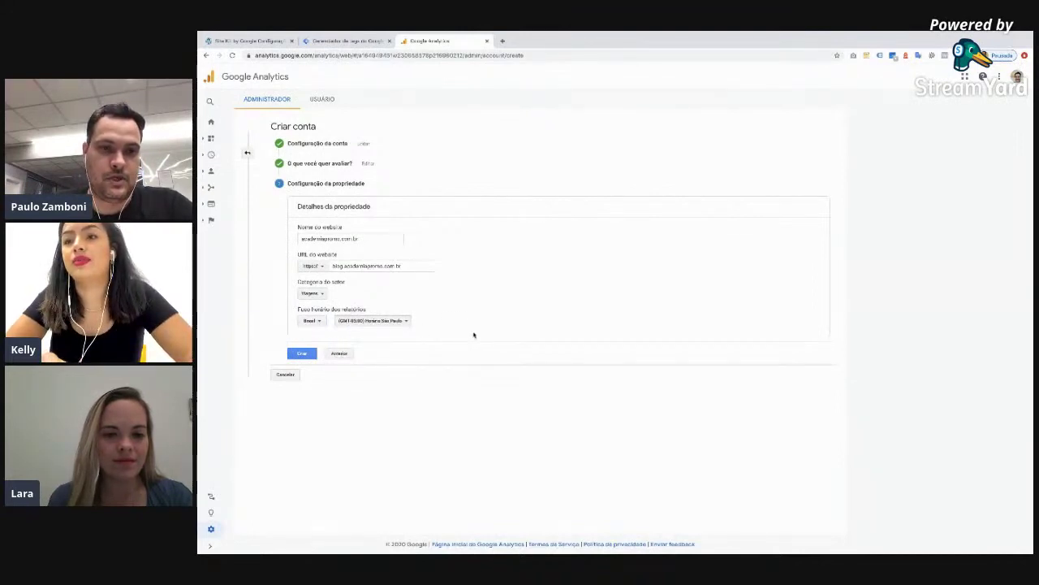
- Create the Analytics account, accepting the terms of service along with the data processing and controller data protection terms
click(315, 354)
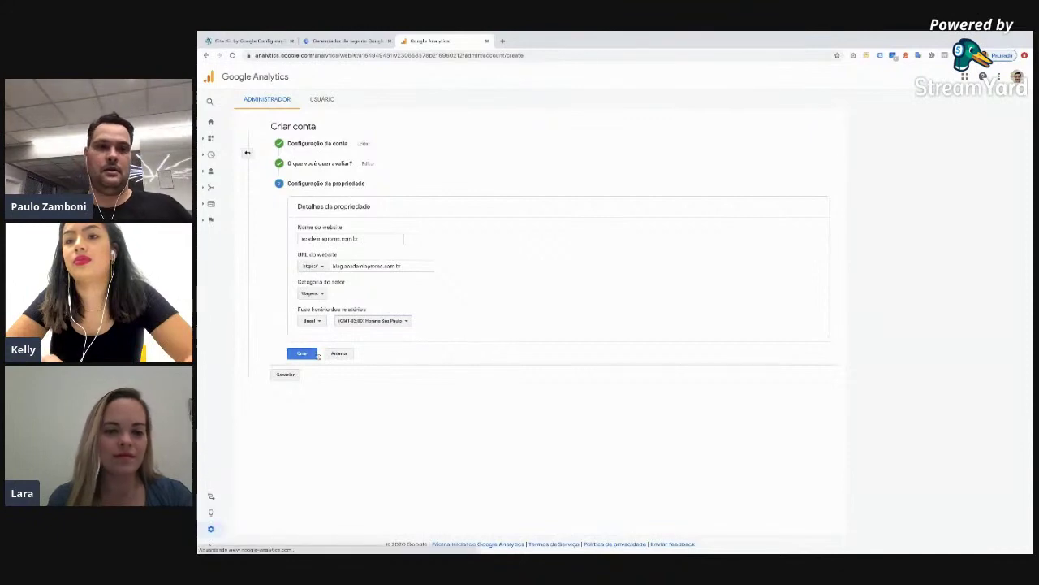
click(515, 255)
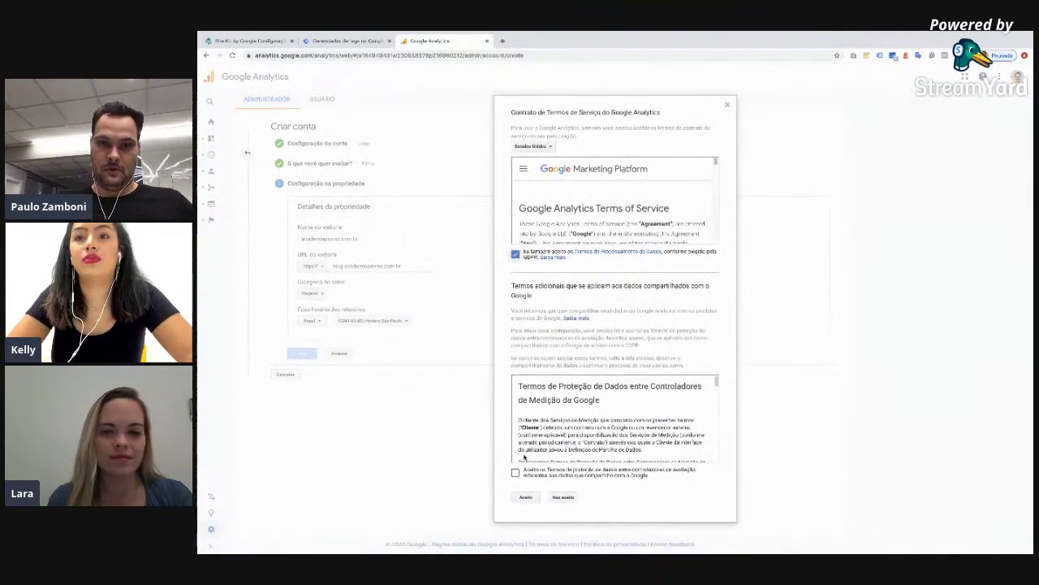
click(515, 472)
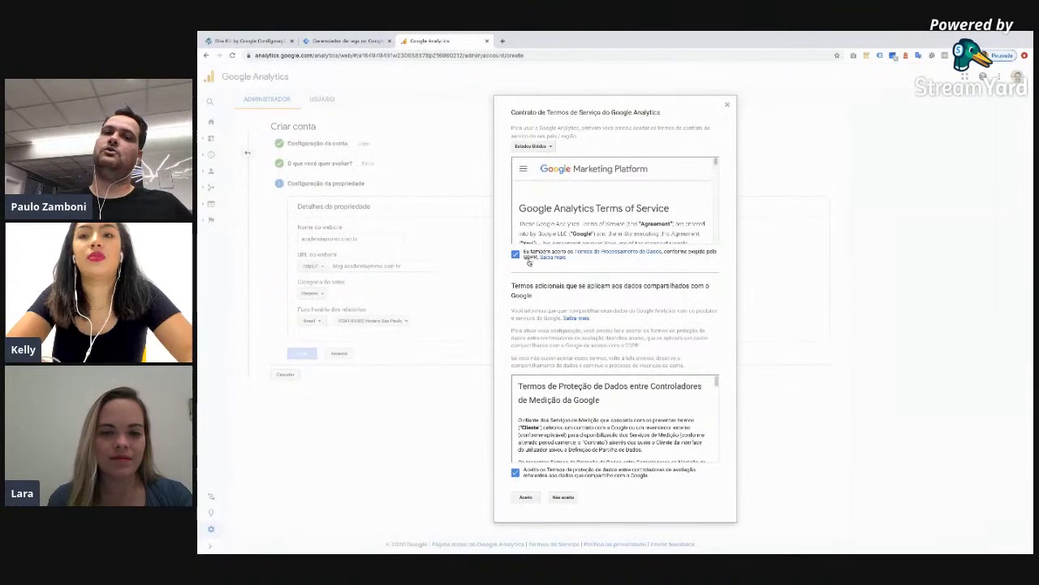
click(526, 498)
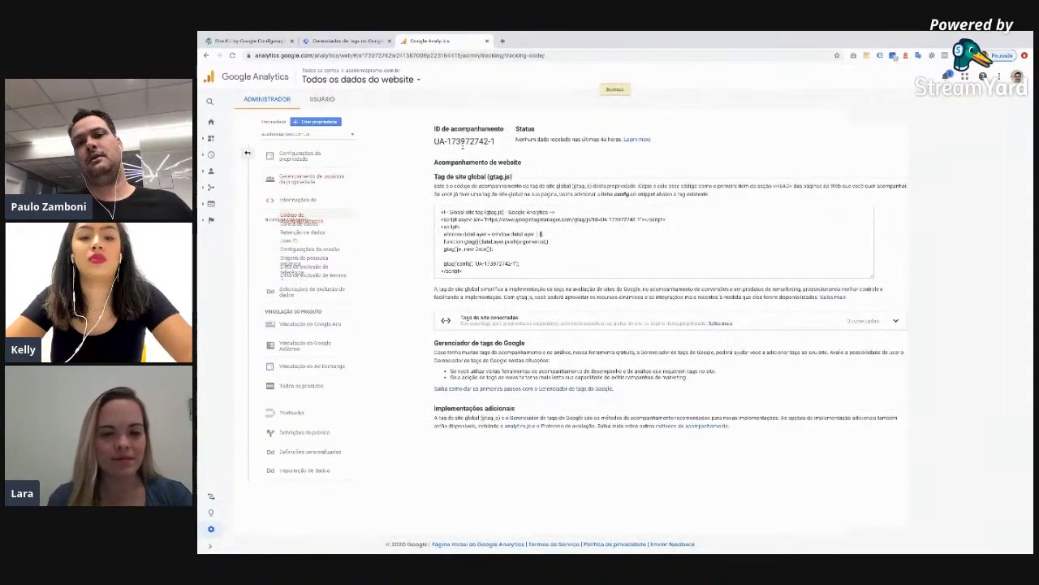
- Copy the new property's Analytics tracking ID
double_click(463, 142)
click(432, 142)
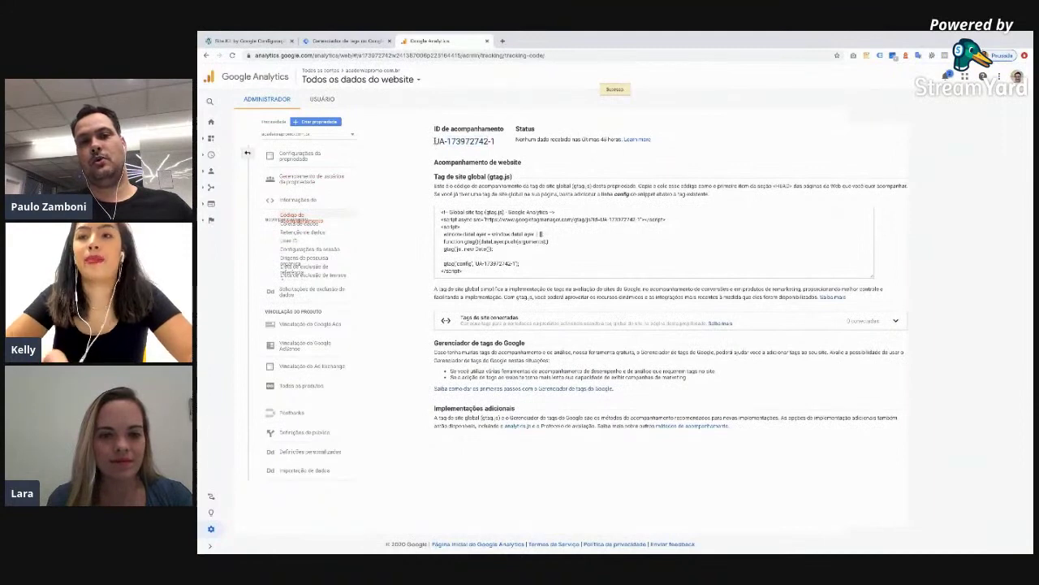
drag(434, 142, 489, 141)
right_click(482, 139)
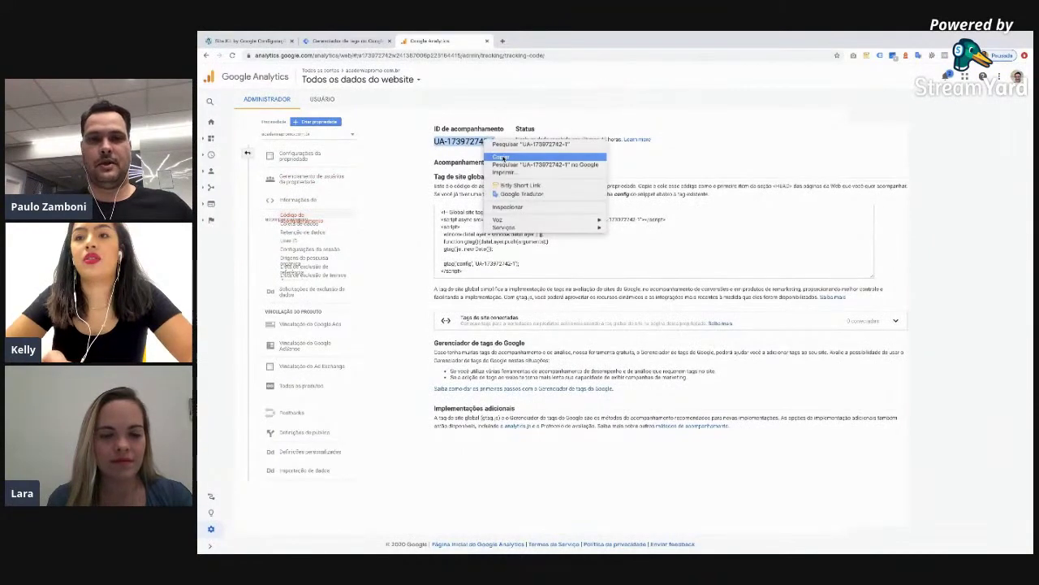
click(503, 158)
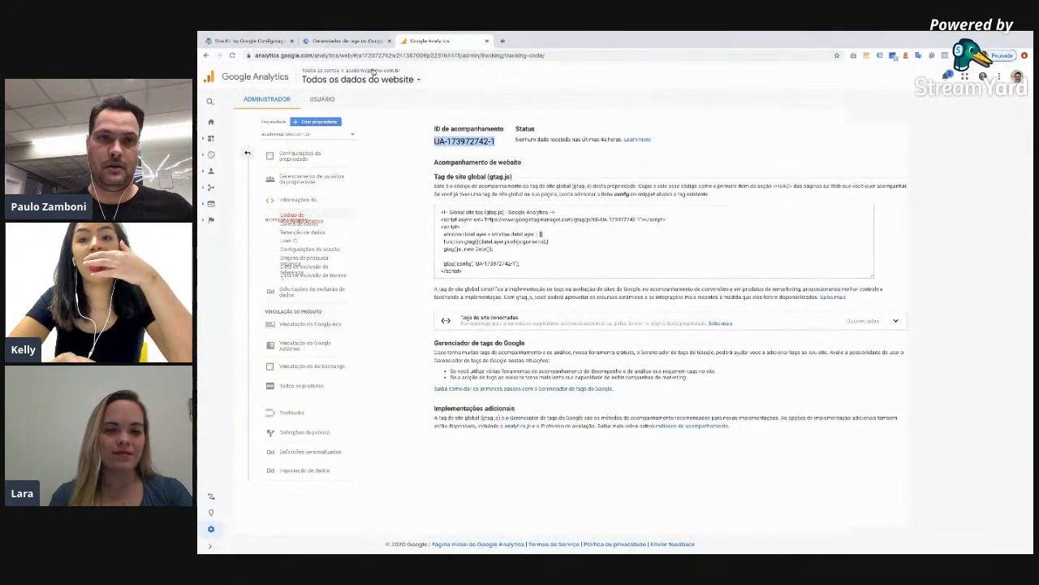
- Connect Analytics in Site Kit using account blog.academiapromo.com.br, property academiapromo.com.br and view Todos os dados do website
click(345, 40)
click(241, 40)
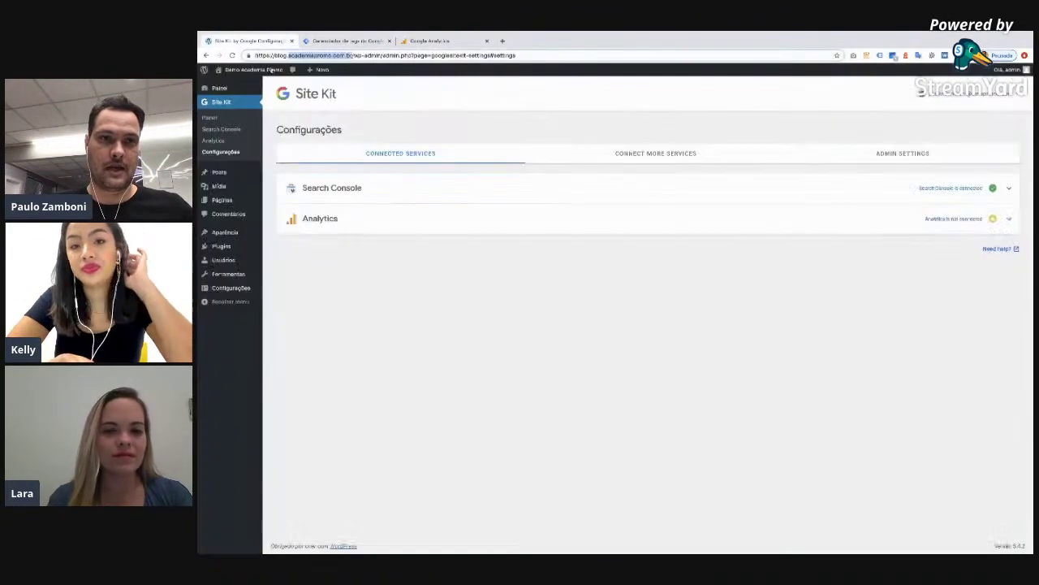
click(325, 221)
click(382, 248)
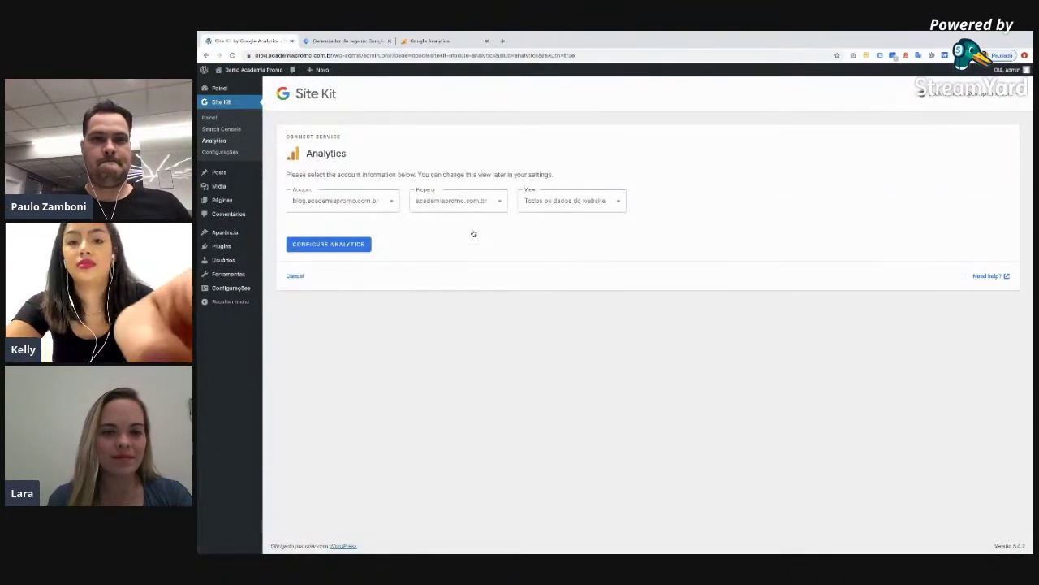
click(574, 202)
click(575, 225)
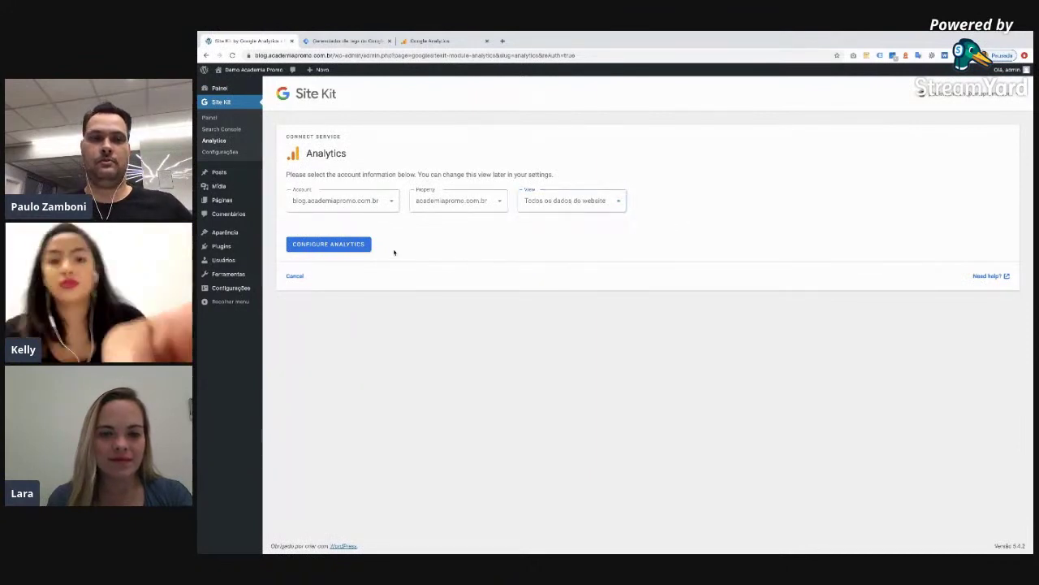
click(347, 246)
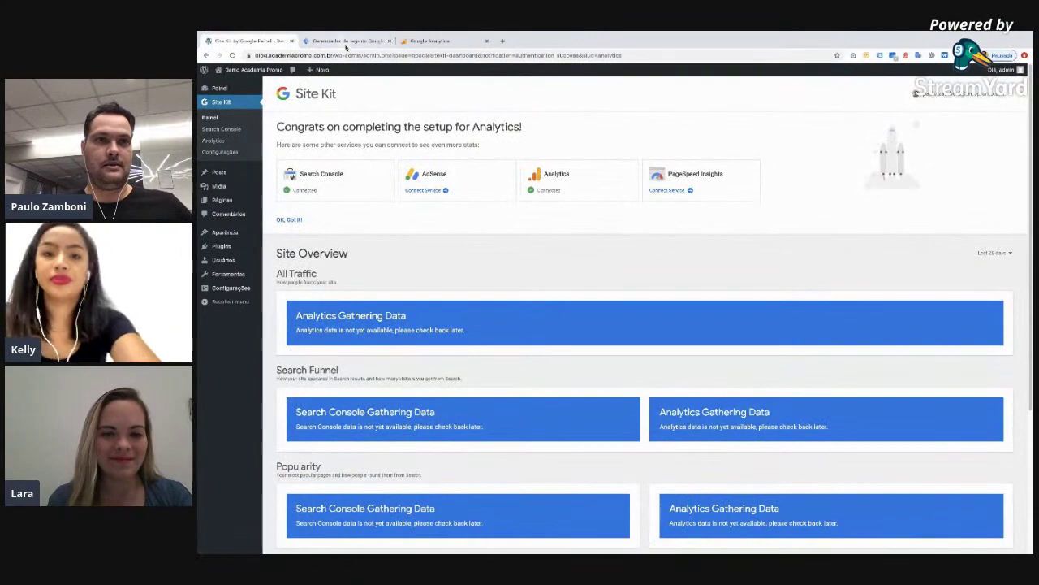
- Return to Google Analytics and open the home report of the academiapromo.com.br property
click(346, 42)
click(421, 40)
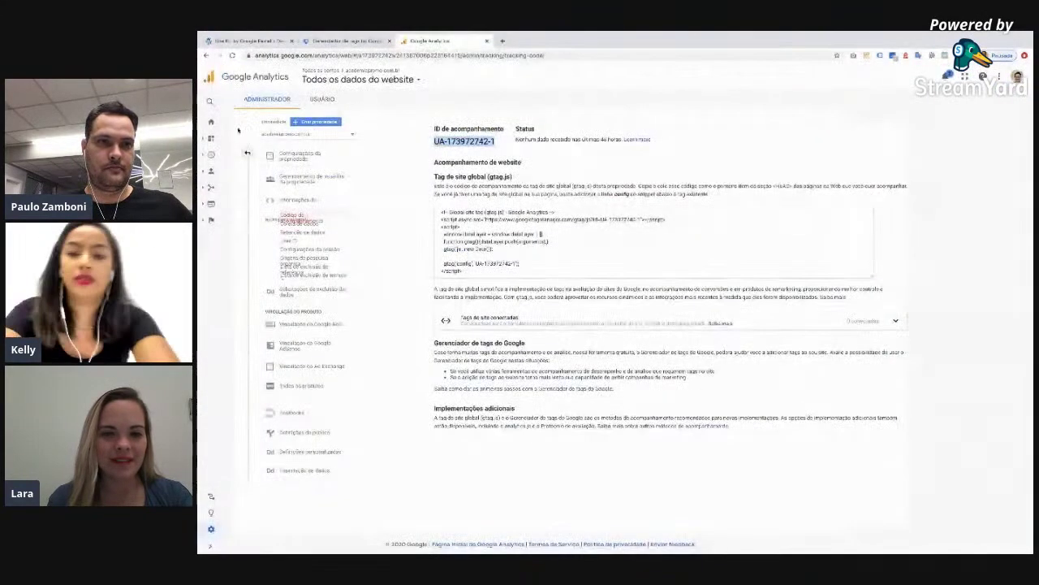
click(215, 122)
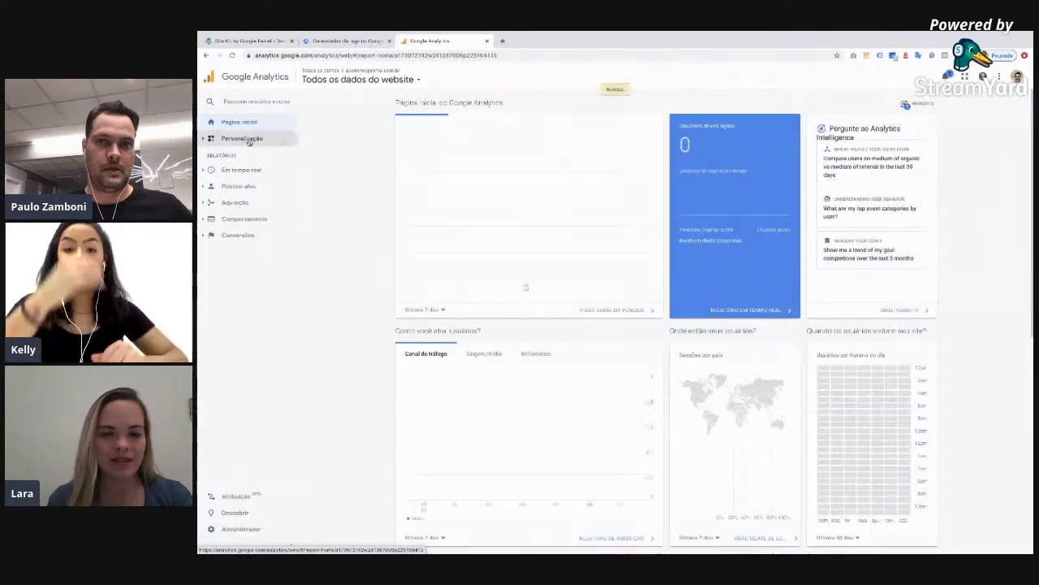
- Open the blog blog.academiapromo.com.br in a new browser tab
click(502, 41)
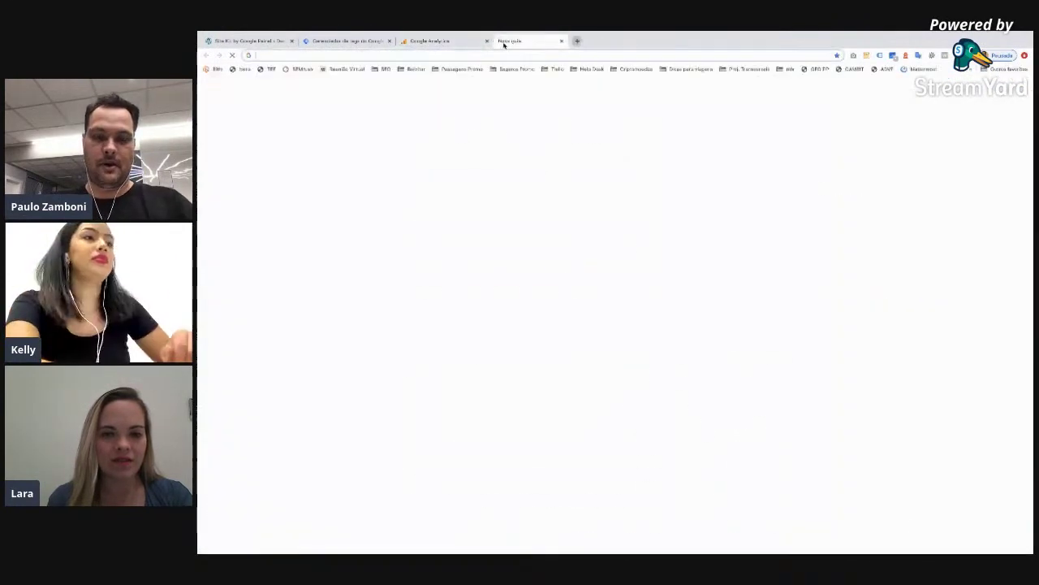
text(blo)
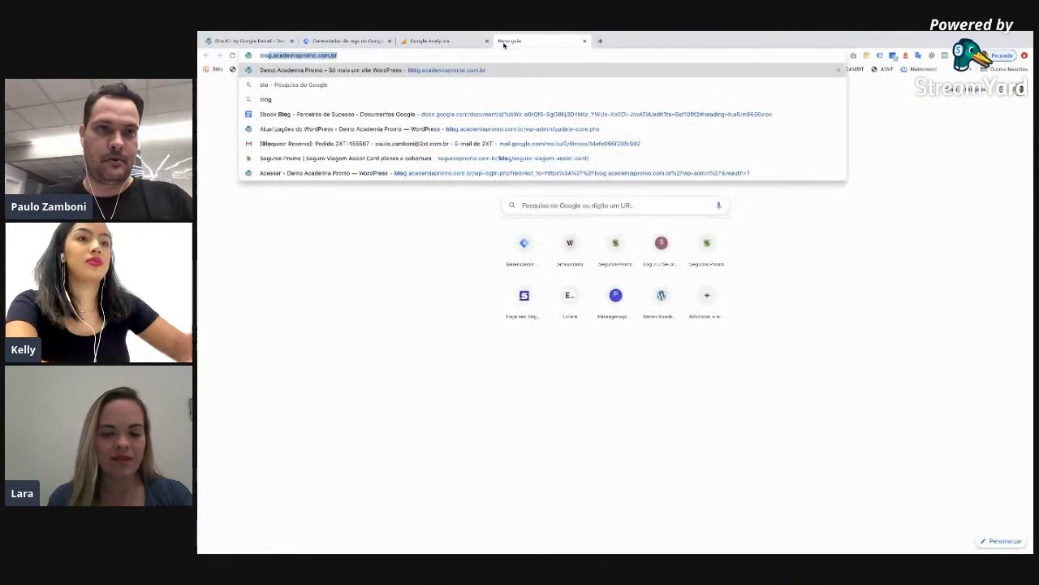
key(Return)
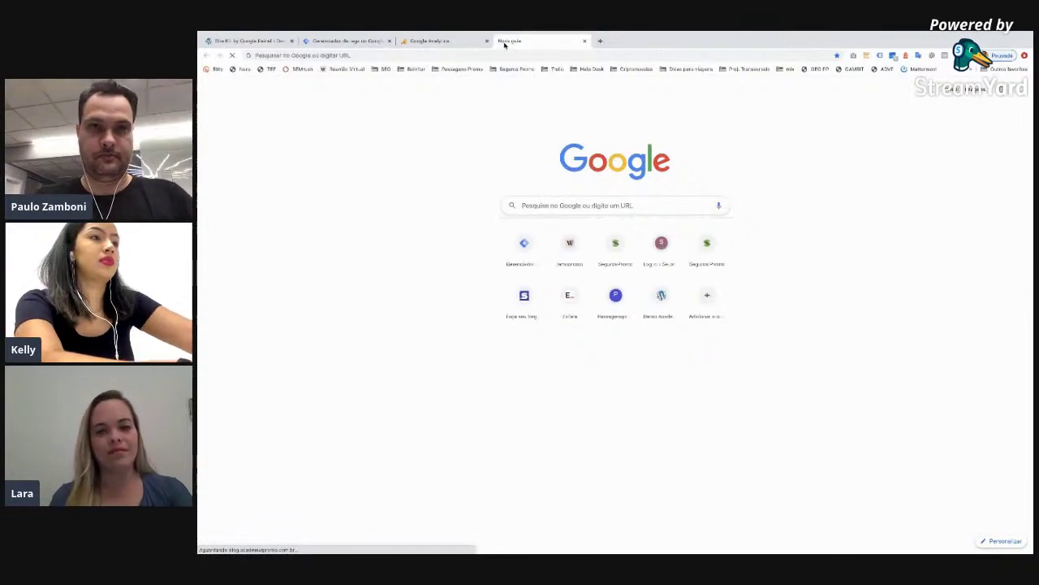
click(408, 56)
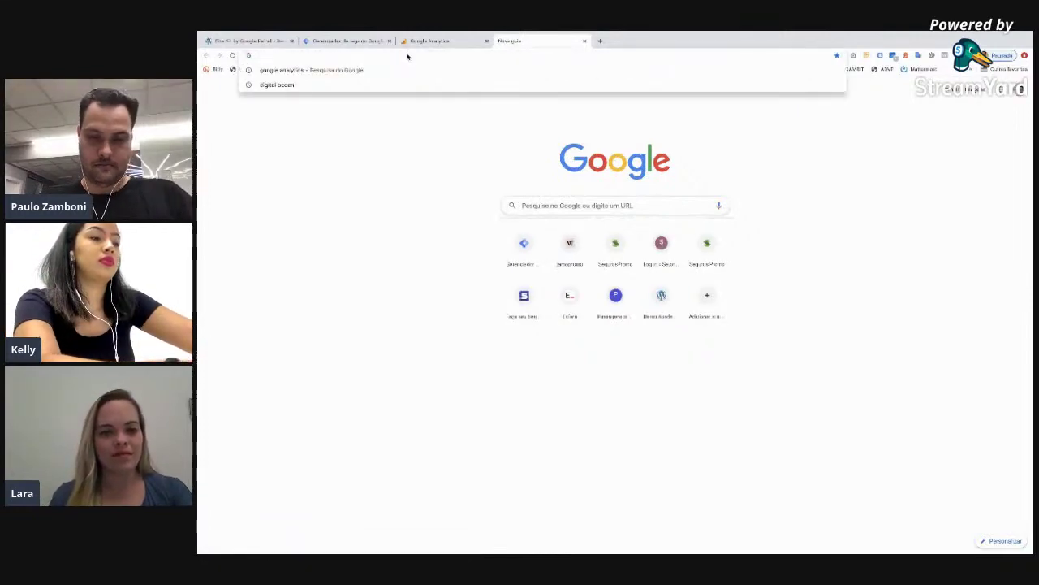
text(blo)
key(Return)
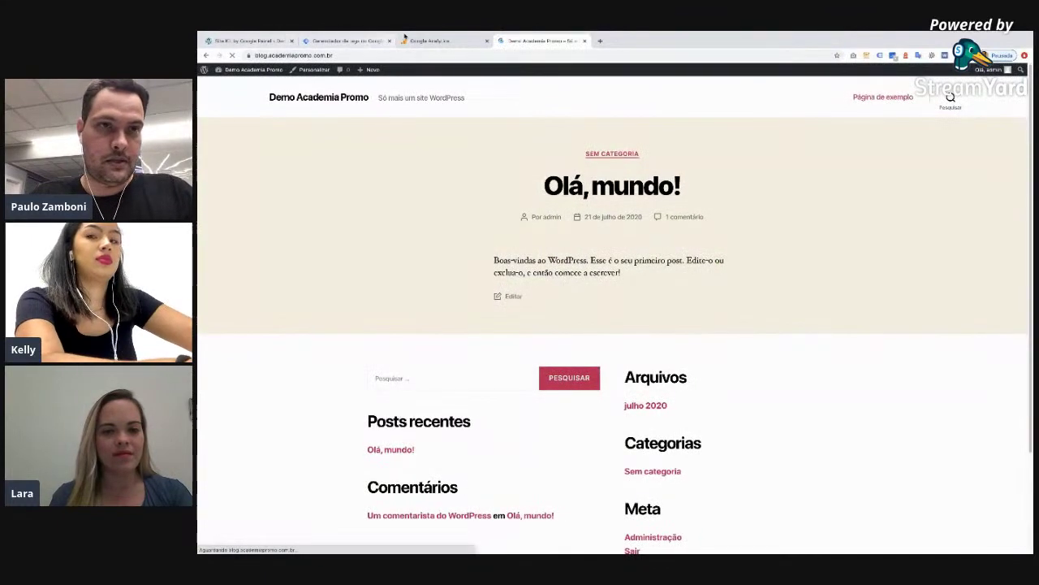
- Check the Analytics home for active users while visiting the blog's julho 2020 archive, and review the Tag Manager workspace and Site Kit dashboard
click(431, 41)
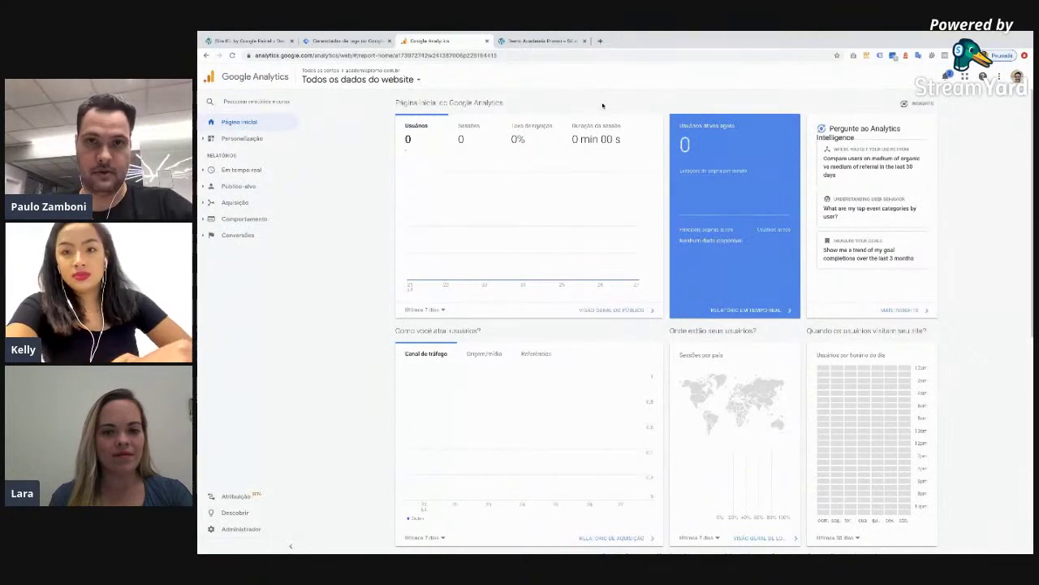
click(542, 41)
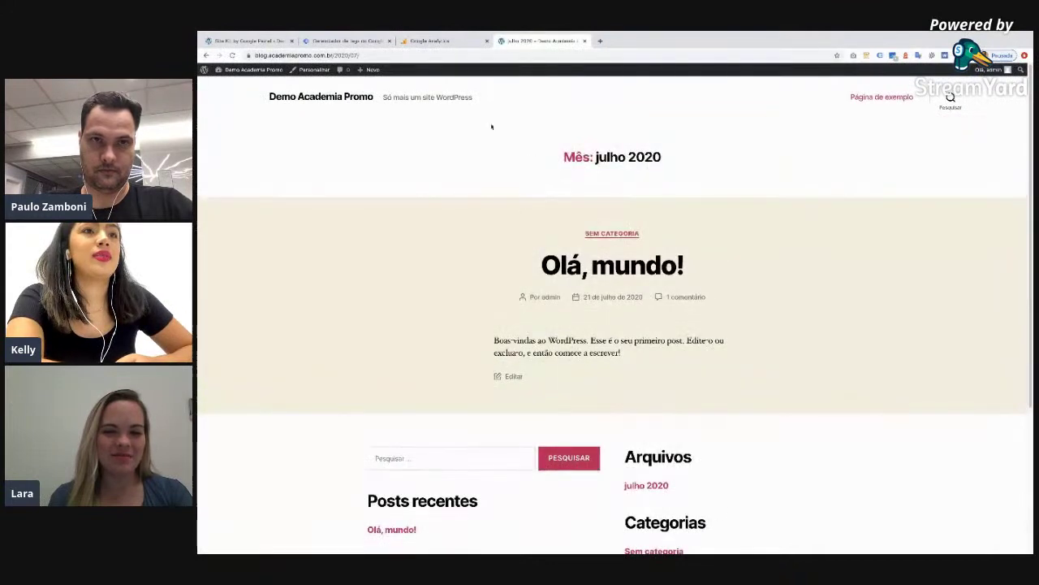
click(433, 41)
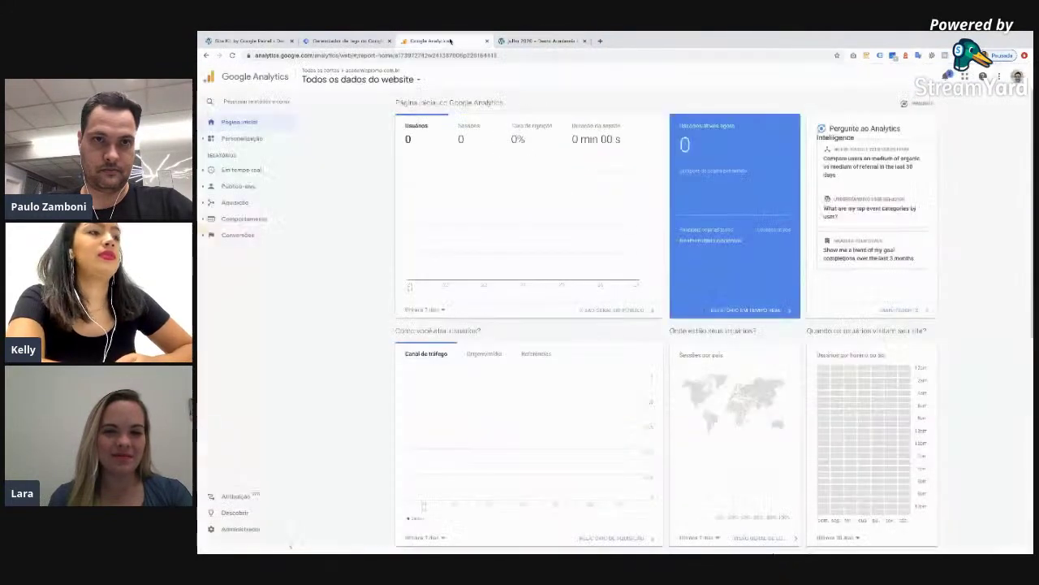
click(334, 42)
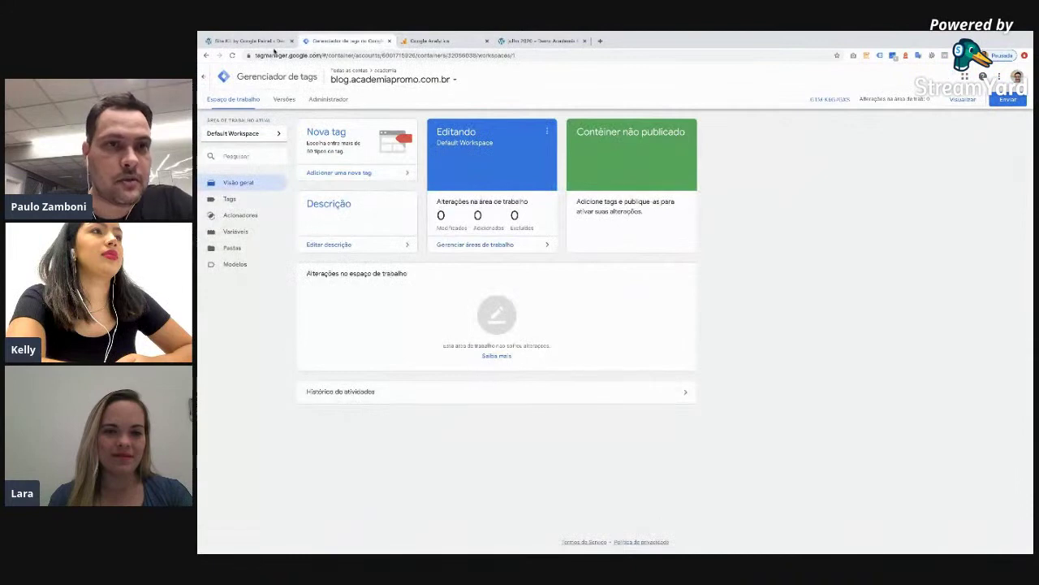
click(273, 41)
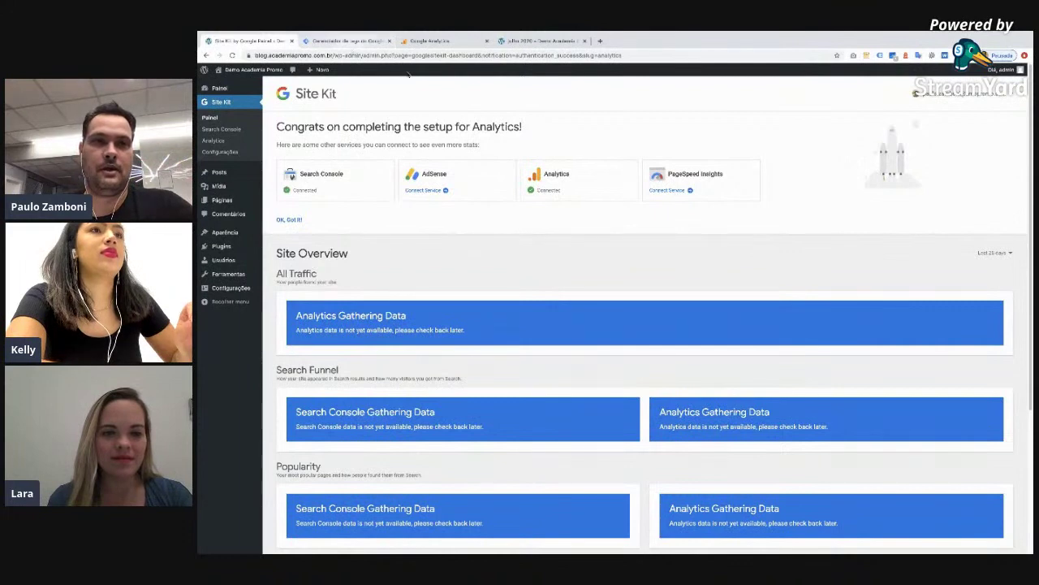
- Switch to Tag Manager and start a new trigger named "todas as páginas" in the blog.academiapromo.com.br container
click(352, 42)
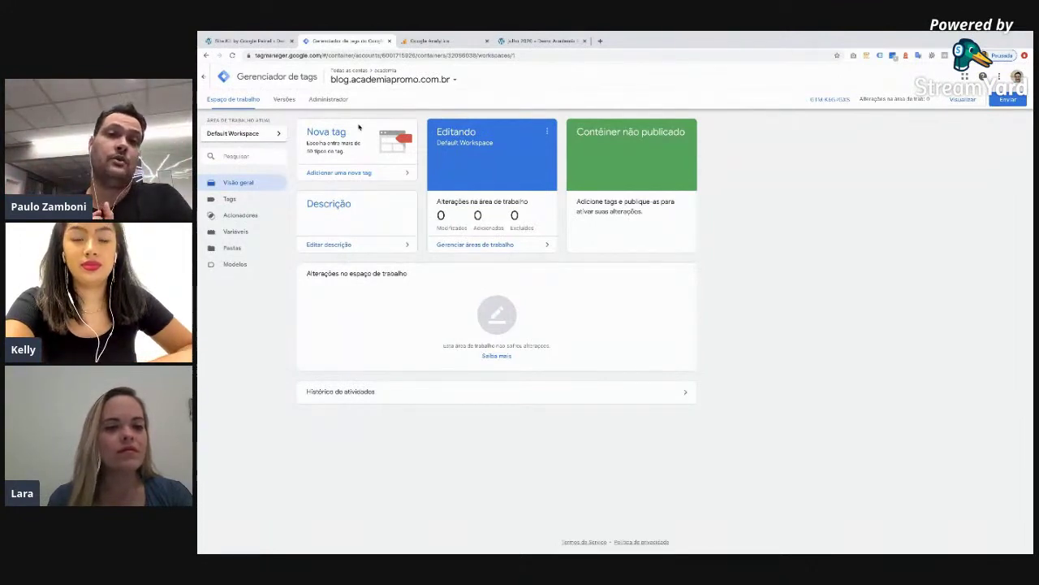
click(244, 216)
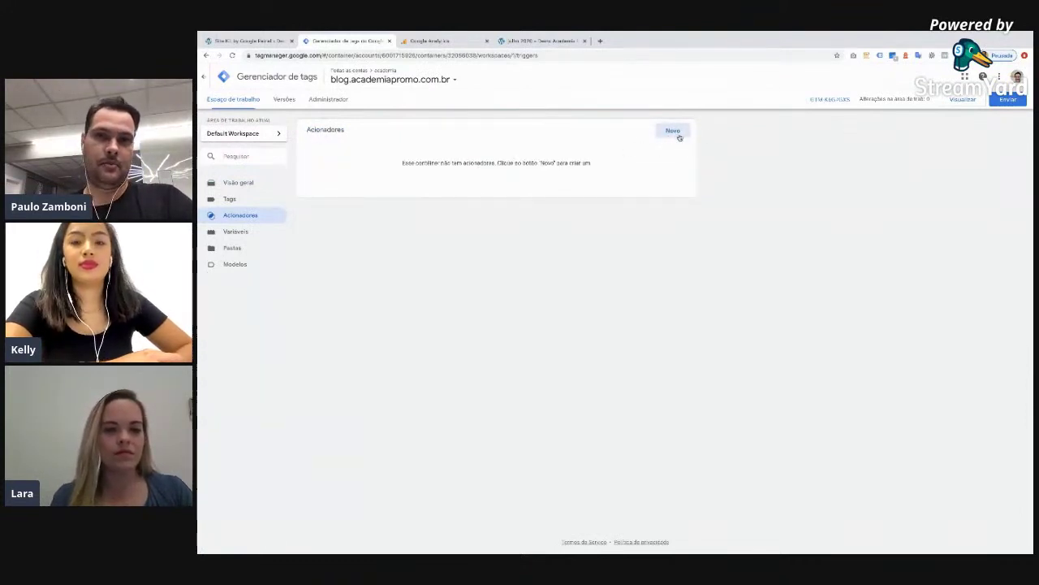
click(673, 132)
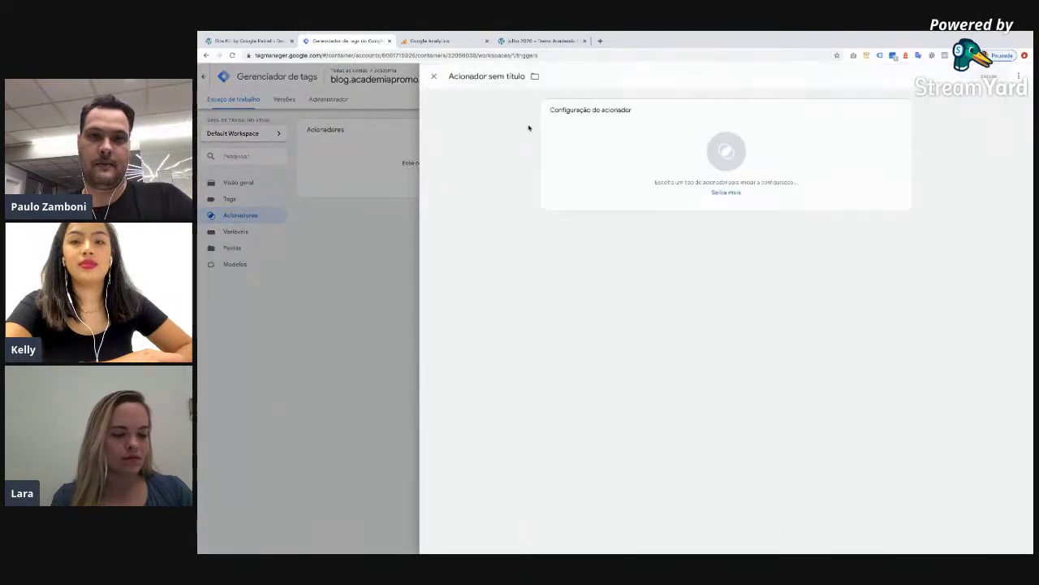
click(492, 79)
text(to)
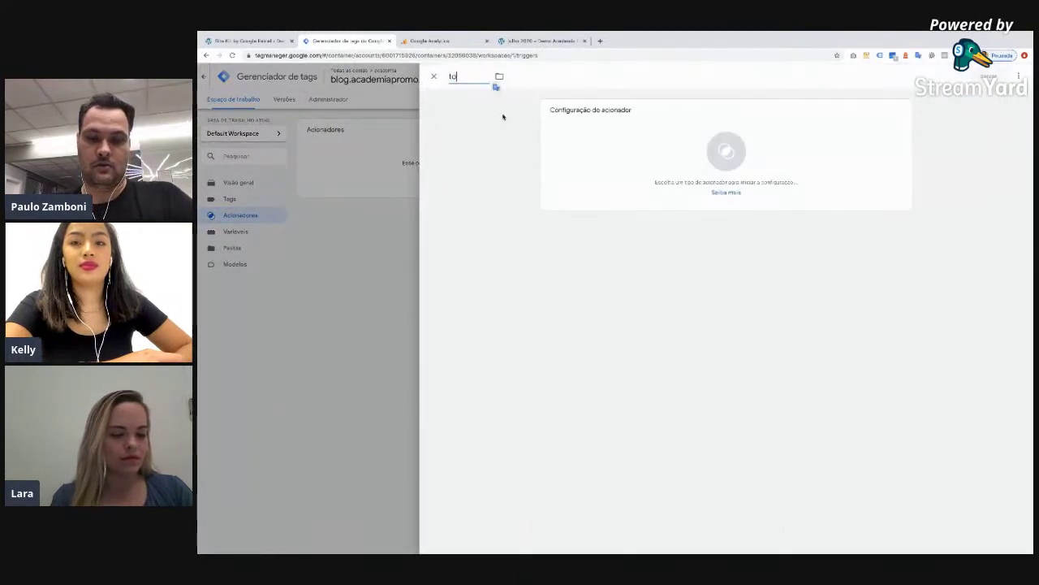
text(das as páginas)
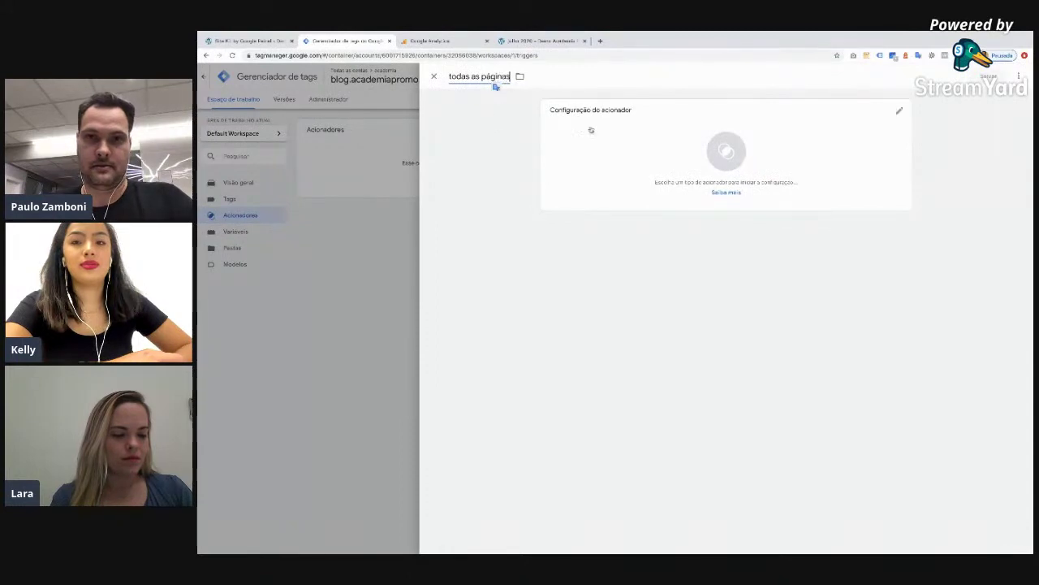
- Configure the trigger as Exibição de página firing on Todas as exibições de página, and save it
click(895, 115)
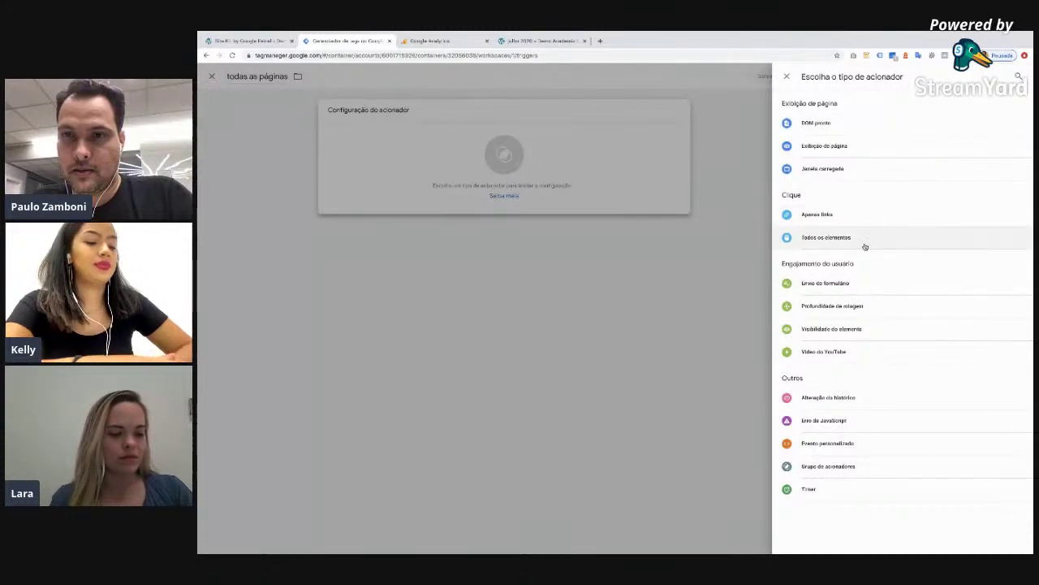
click(848, 145)
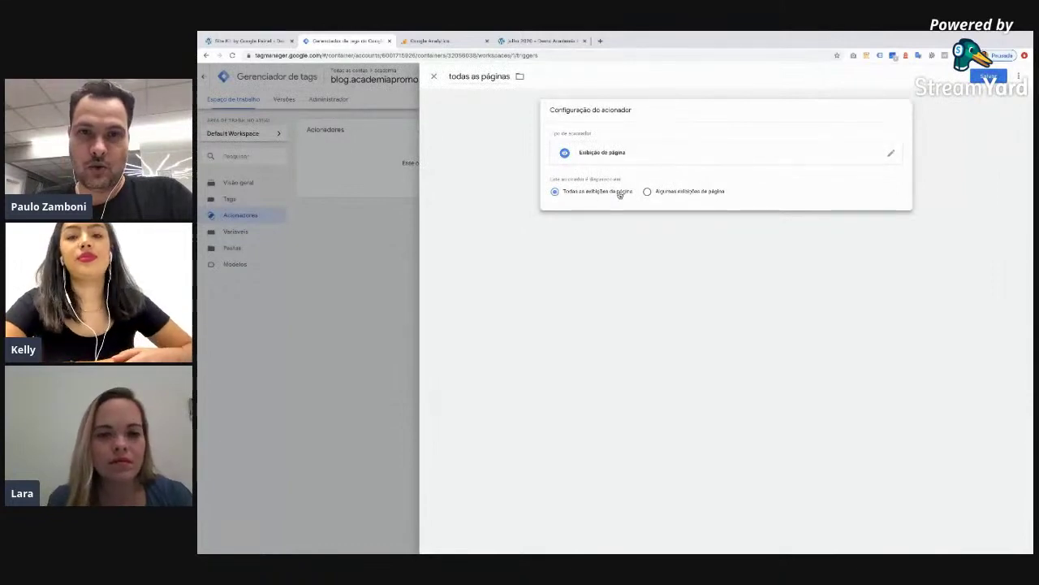
click(648, 192)
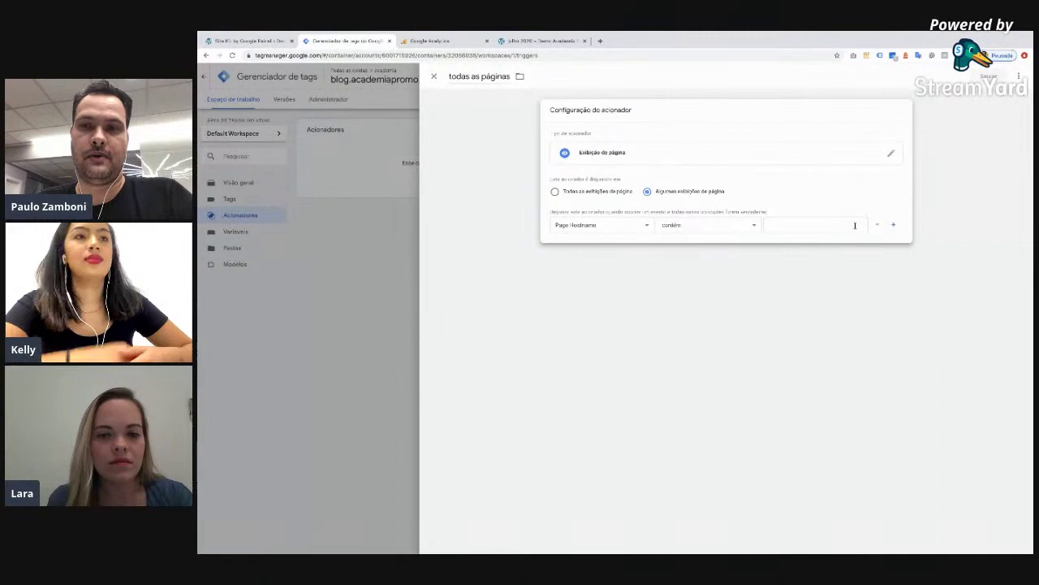
click(612, 193)
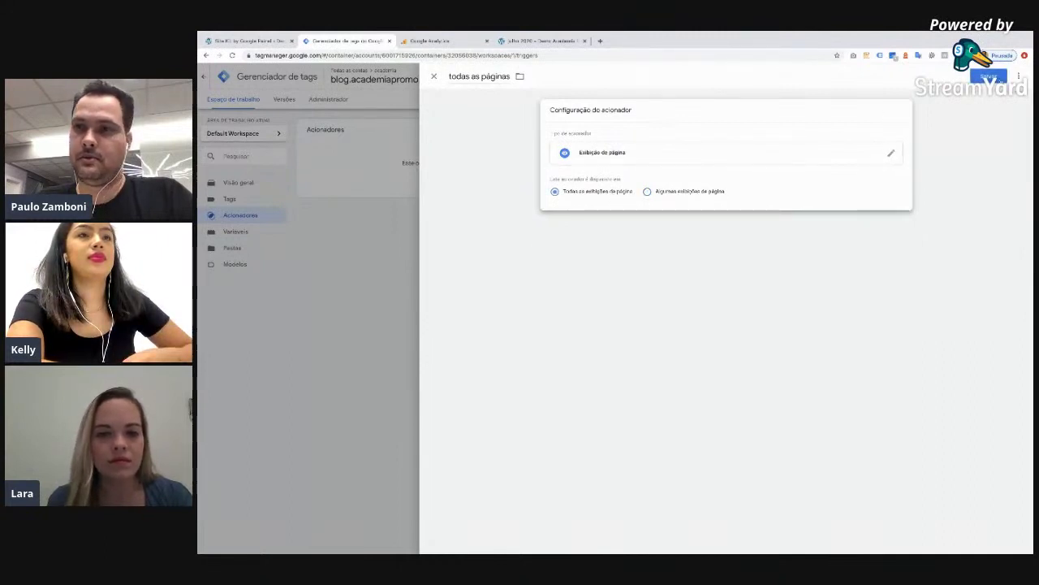
click(990, 75)
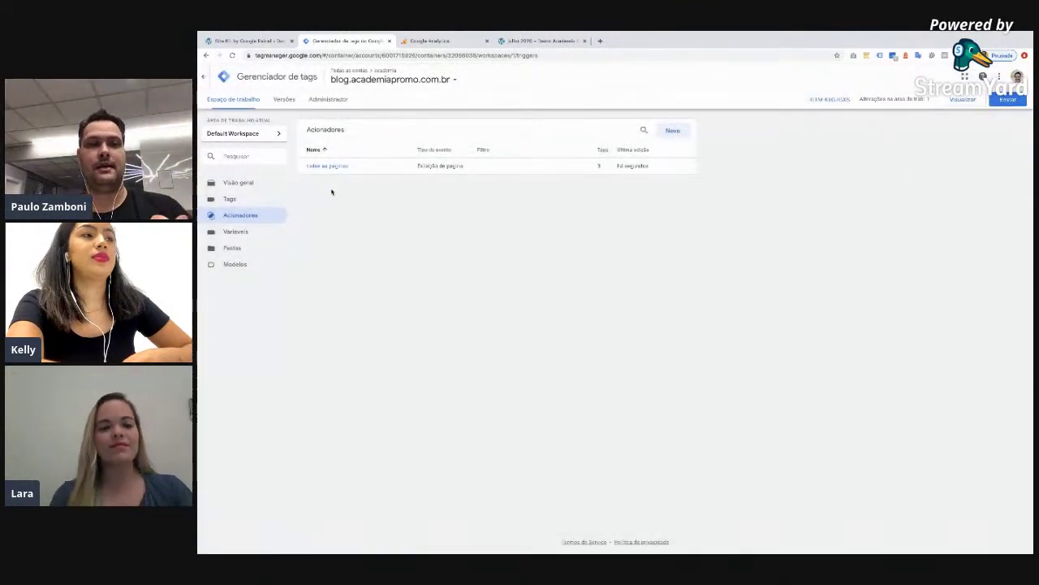
- Start a new tag in the container and bring up its choice of tag types
click(229, 200)
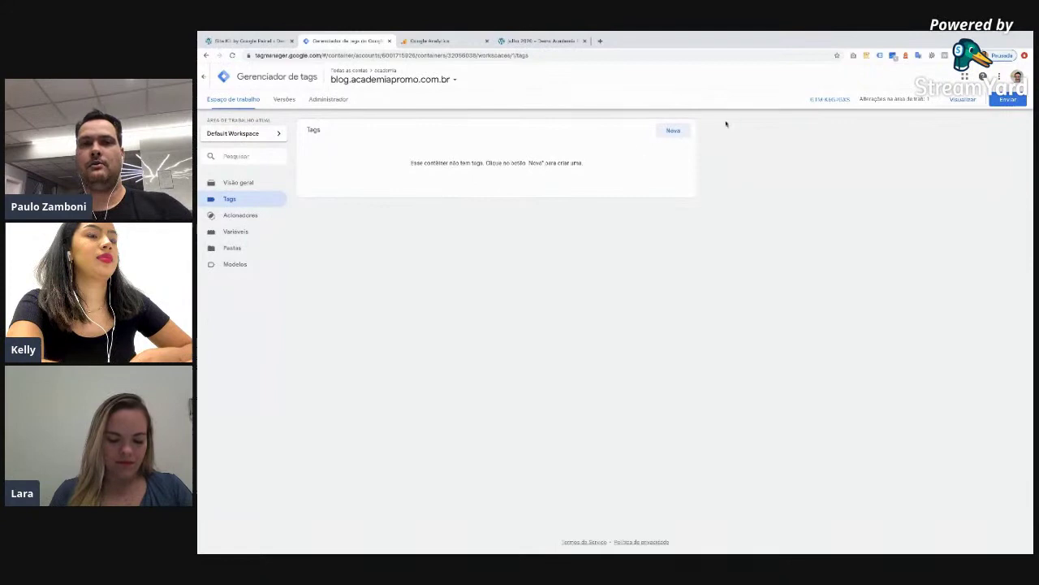
click(672, 133)
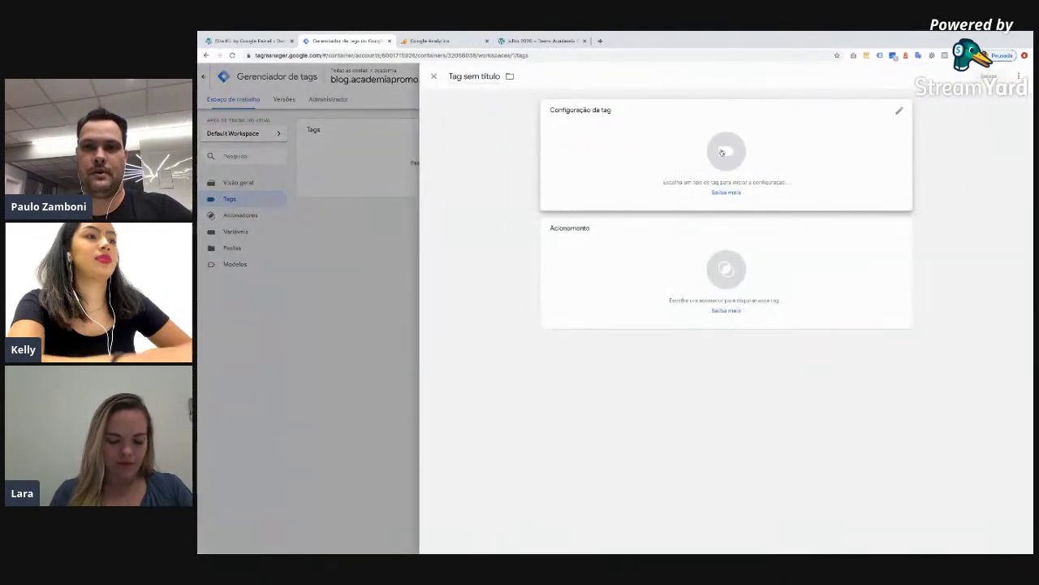
click(722, 153)
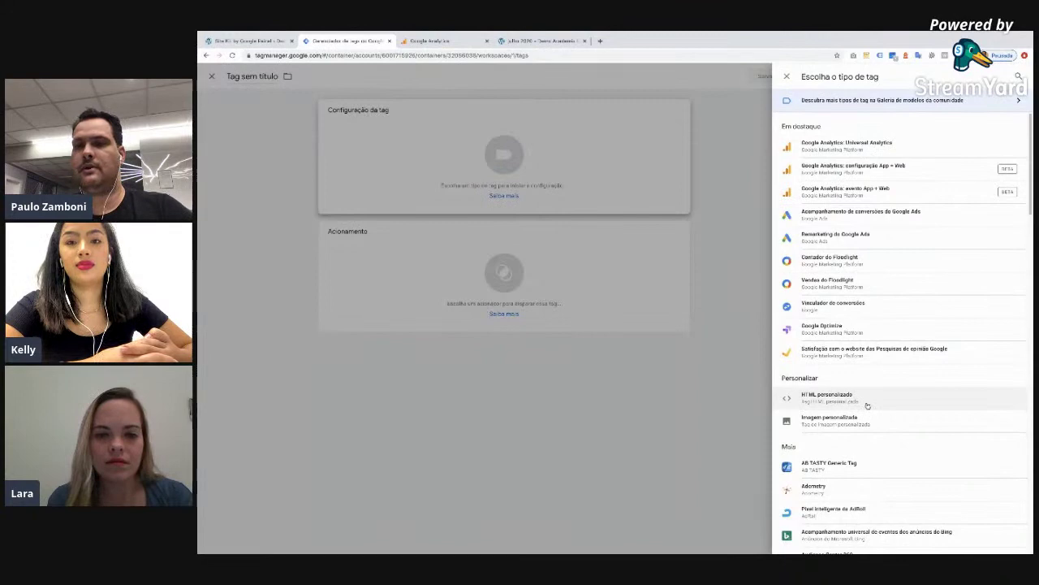
- Switch to Google Analytics and open the tracking code page in the property's administration settings
click(446, 41)
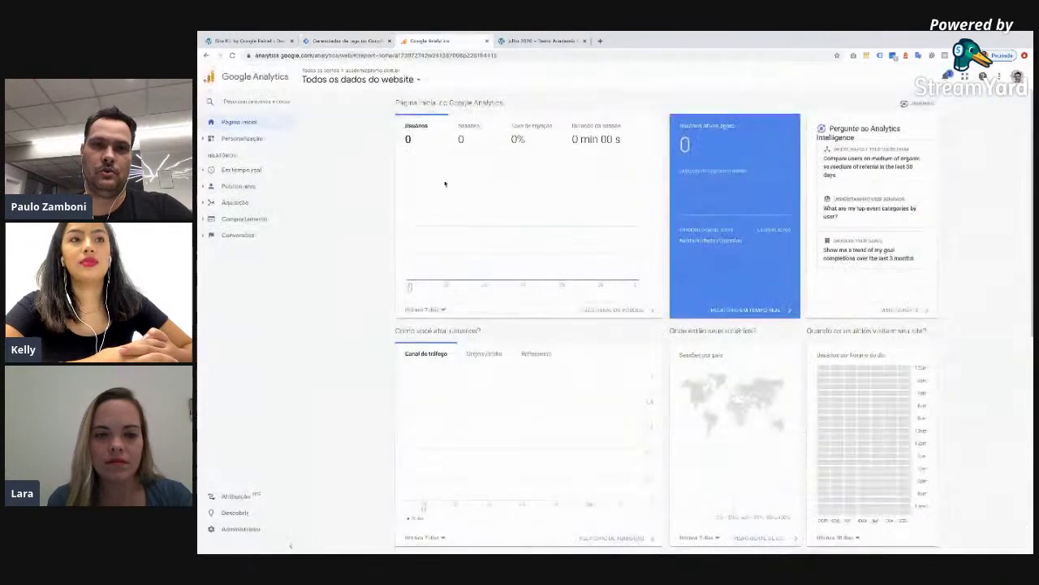
click(260, 41)
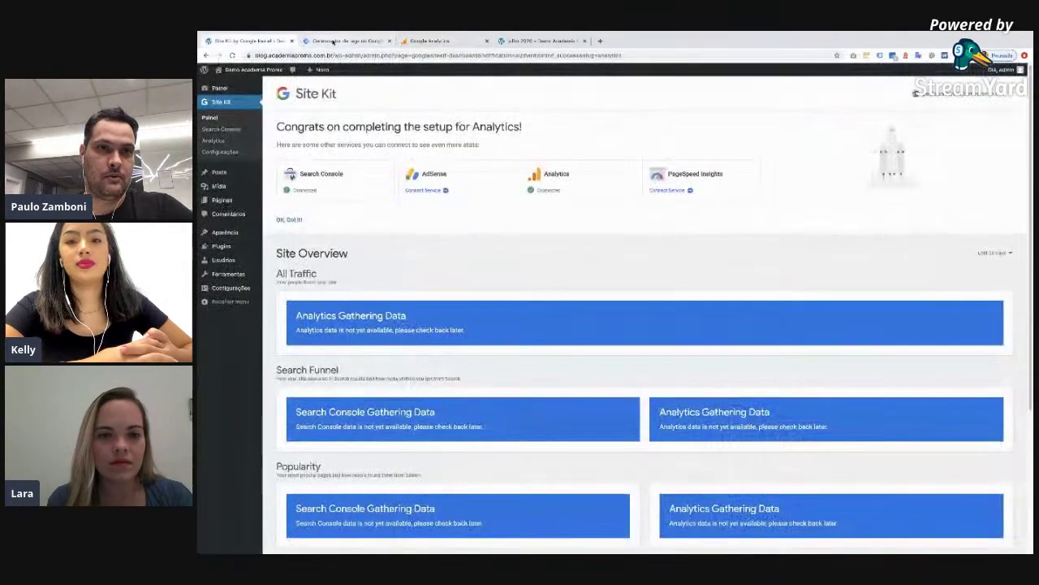
click(345, 41)
click(430, 40)
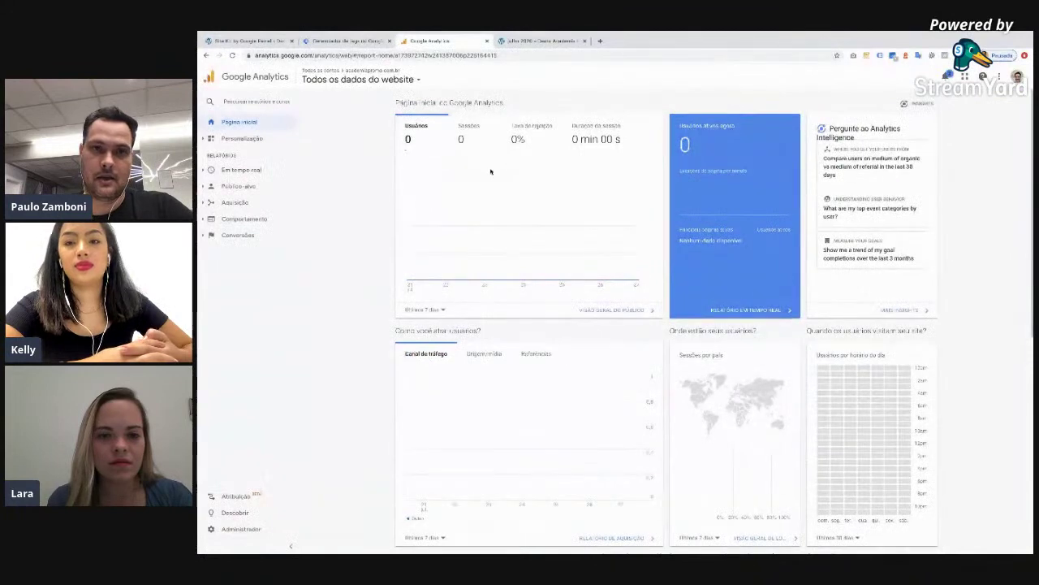
click(237, 528)
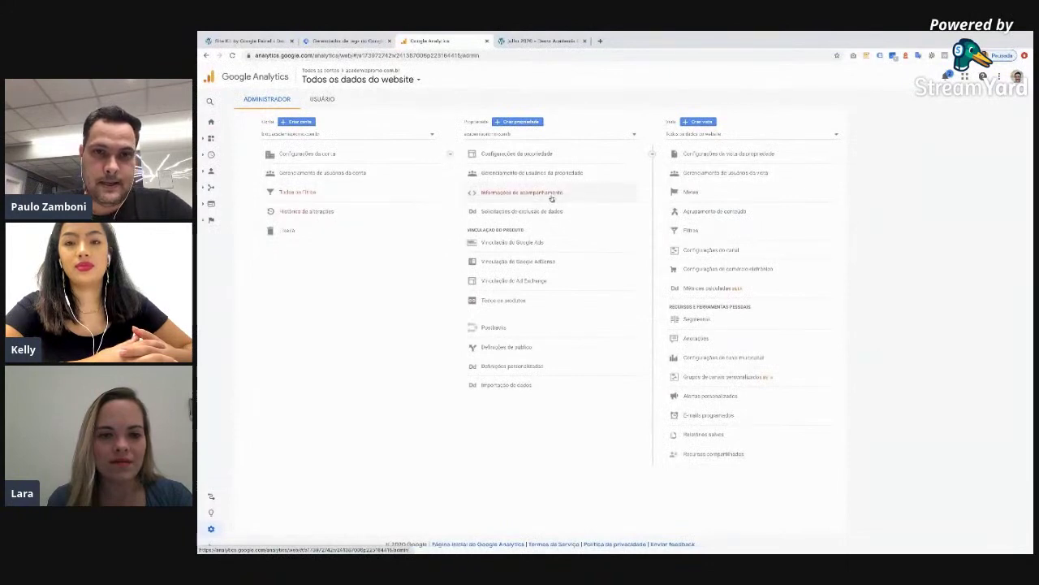
click(551, 198)
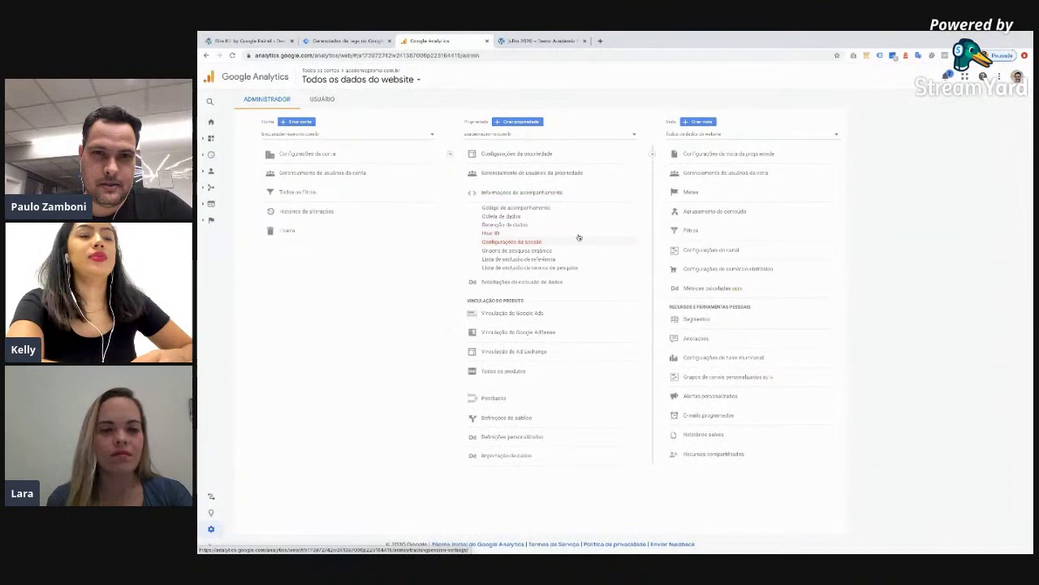
click(565, 209)
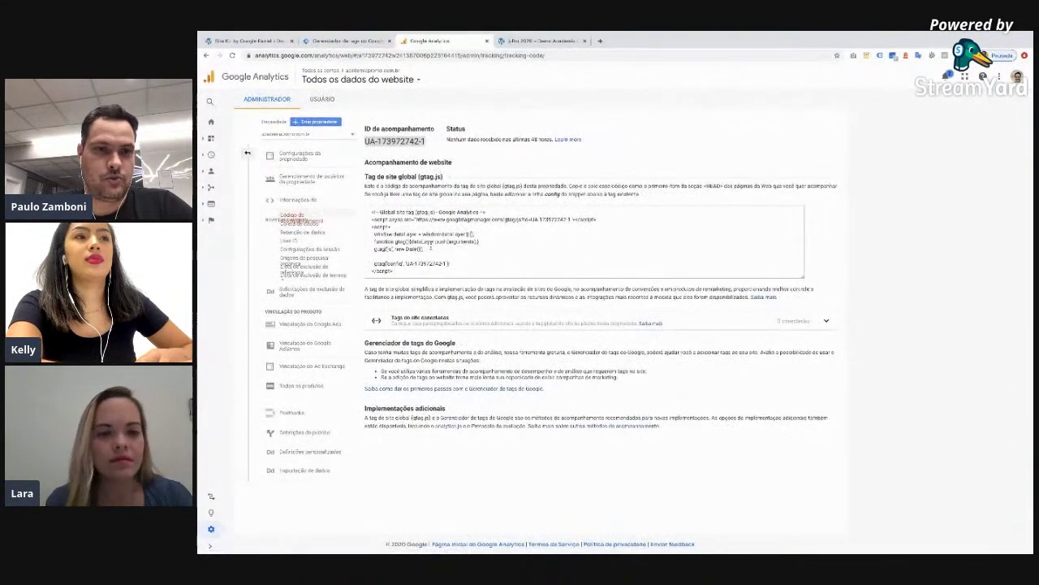
- Copy the Analytics property's tracking ID and return to the untitled tag in Tag Manager
drag(398, 272, 371, 211)
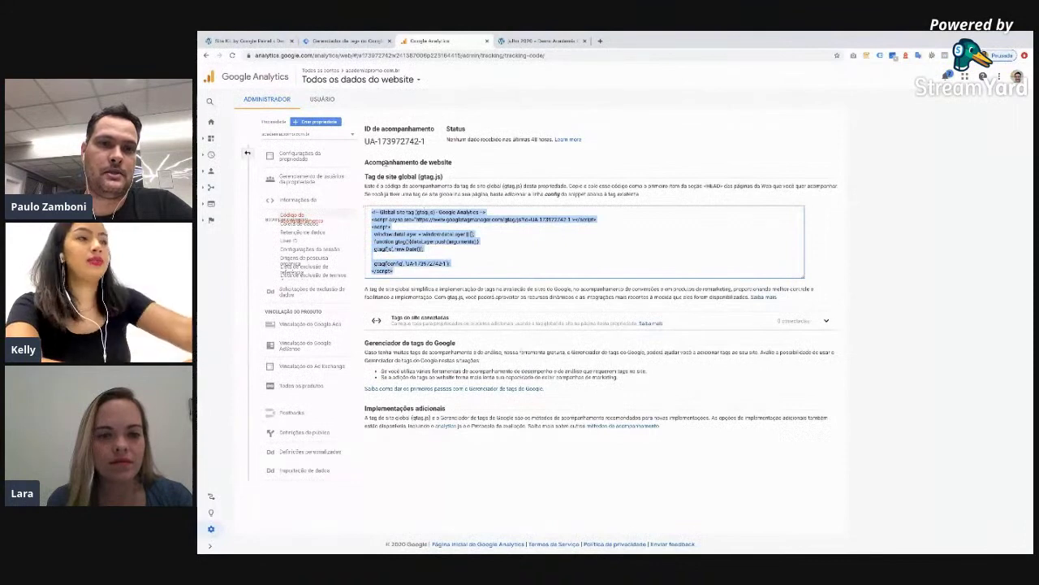
click(389, 142)
drag(368, 141, 424, 141)
key(ctrl+c)
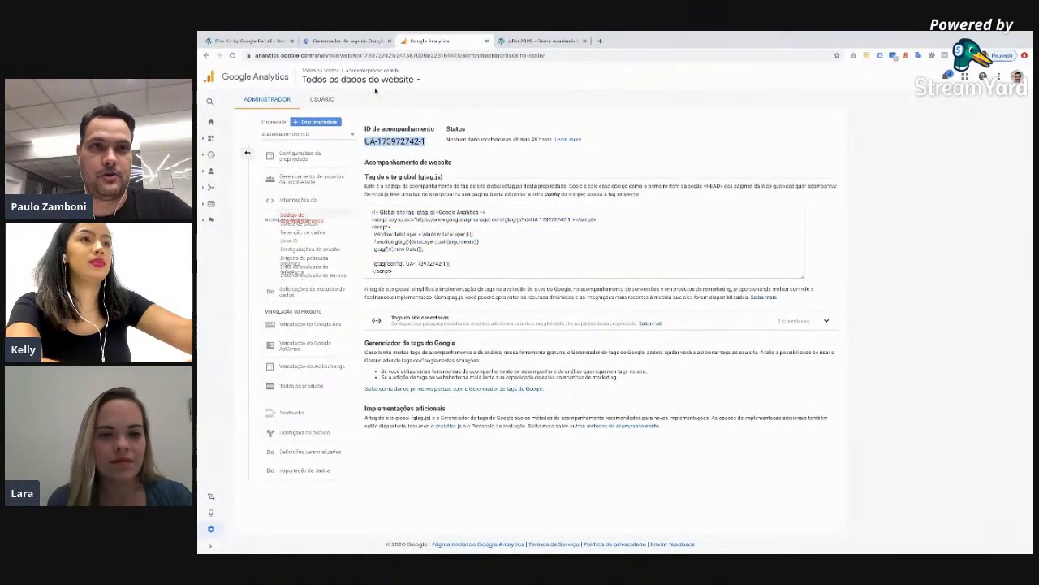
click(347, 45)
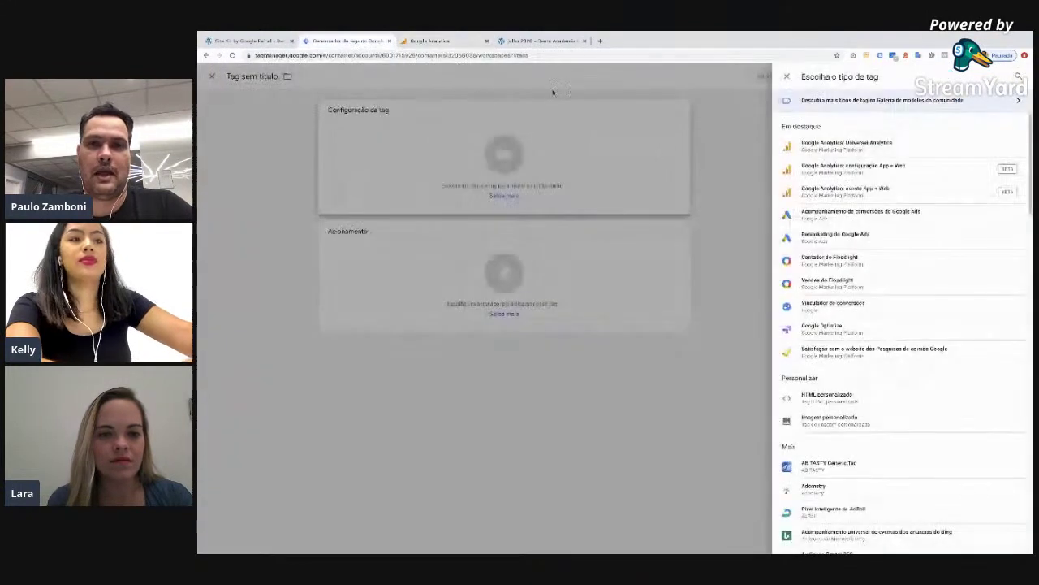
- Look through the available tag types and the community template gallery, down to entries such as Facebook Pixel
scroll(863, 240, down, 15)
scroll(864, 240, up, 15)
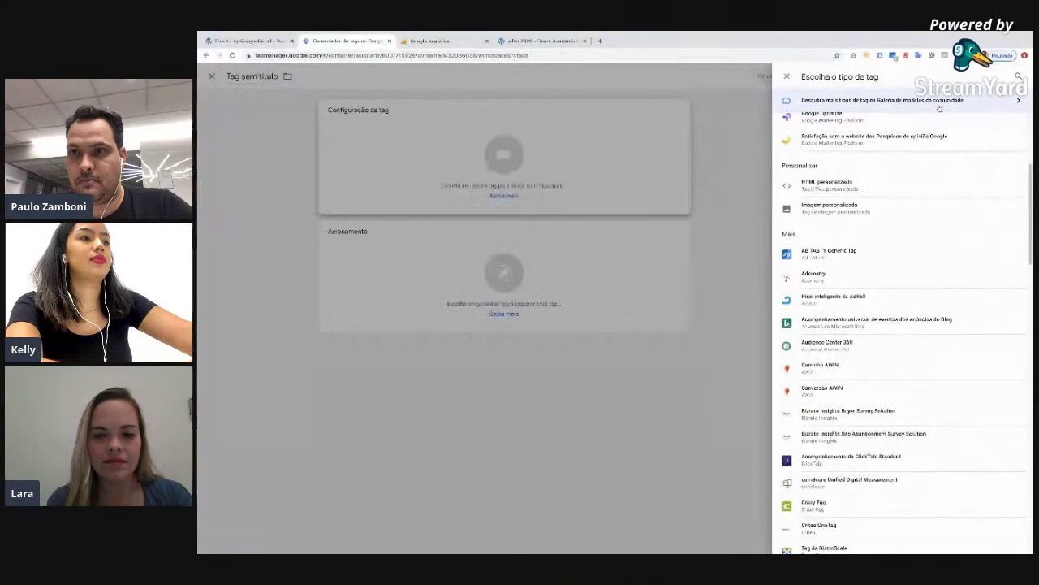
click(939, 108)
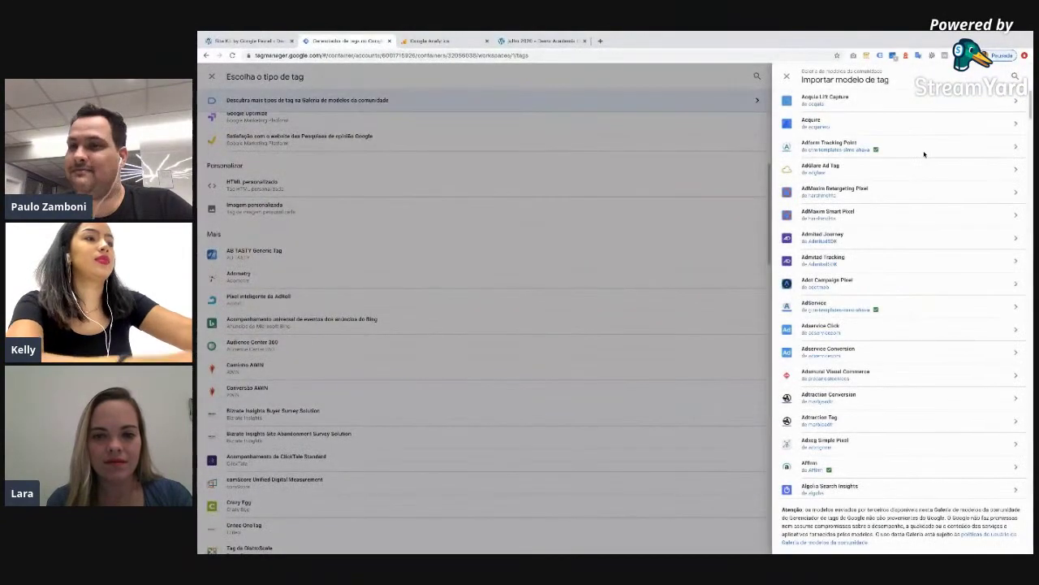
scroll(924, 154, down, 20)
scroll(916, 193, up, 3)
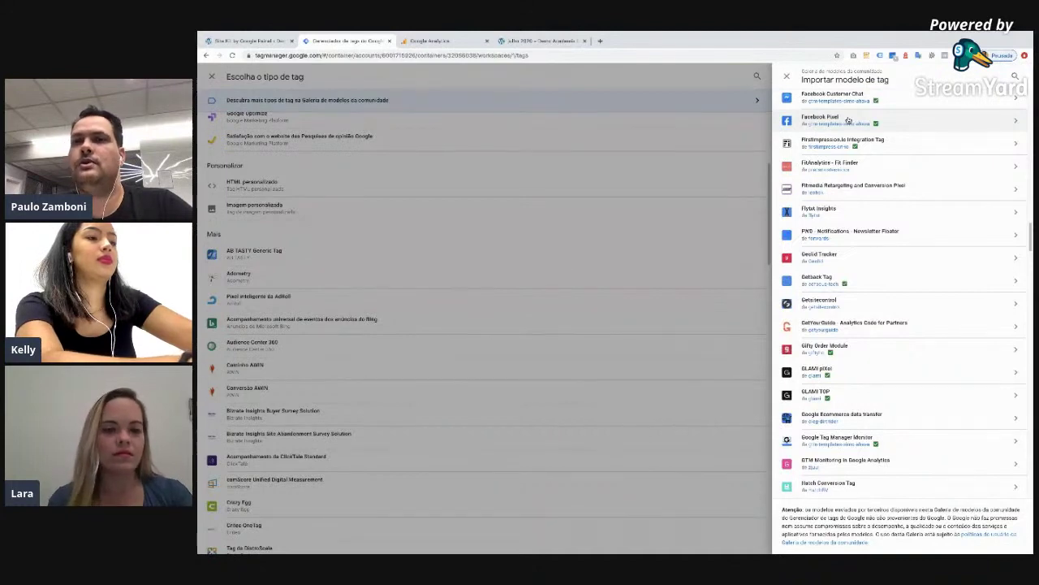
click(787, 76)
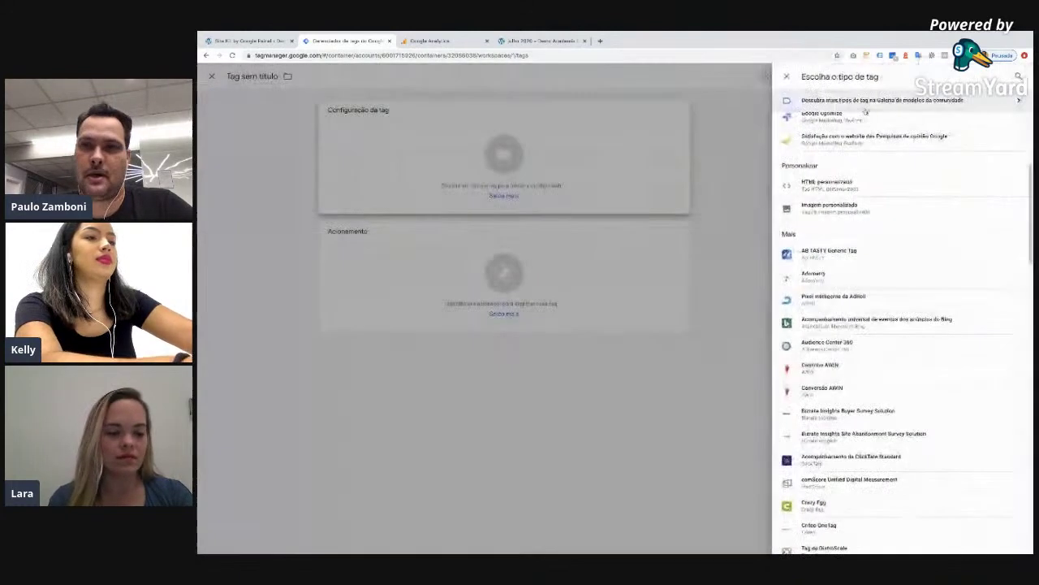
- Set the tag type to Google Analytics: Universal Analytics, enable overriding settings in this tag, and paste the tracking ID
scroll(871, 159, up, 3)
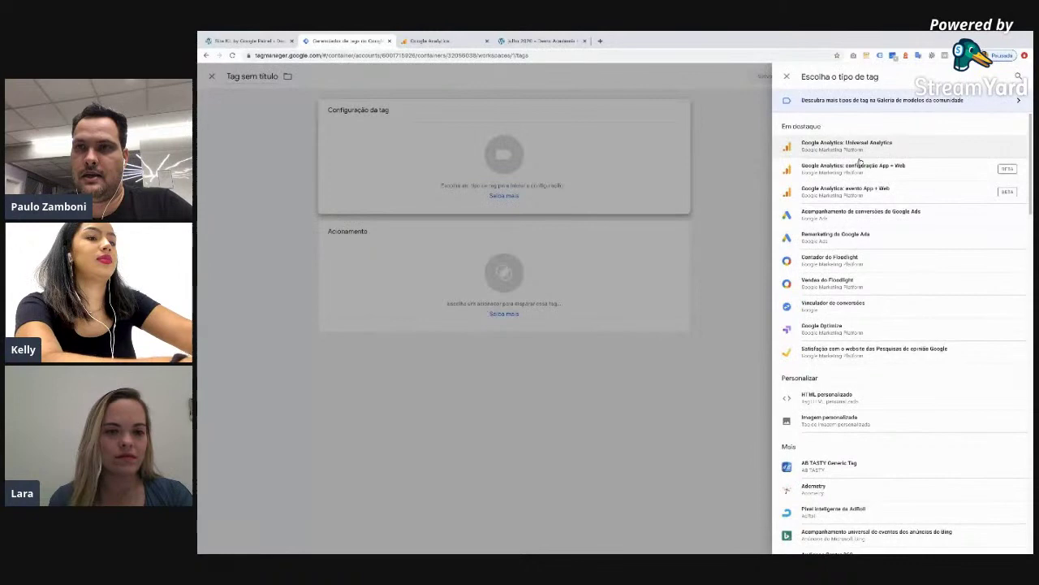
click(858, 159)
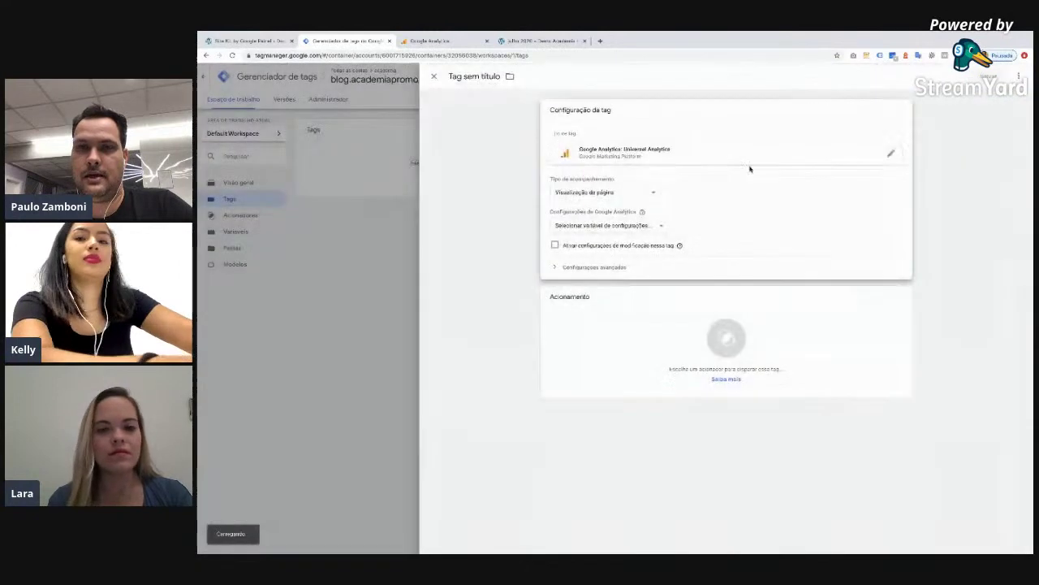
click(554, 246)
click(583, 272)
key(ctrl+v)
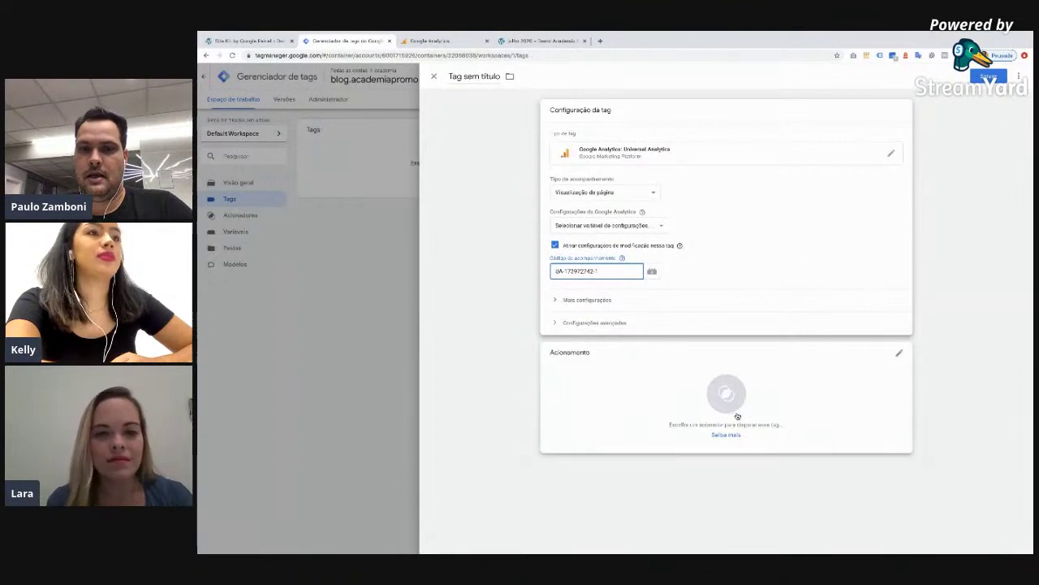
- Assign the "todas as páginas" trigger to the tag and leave it without exceptions
click(728, 397)
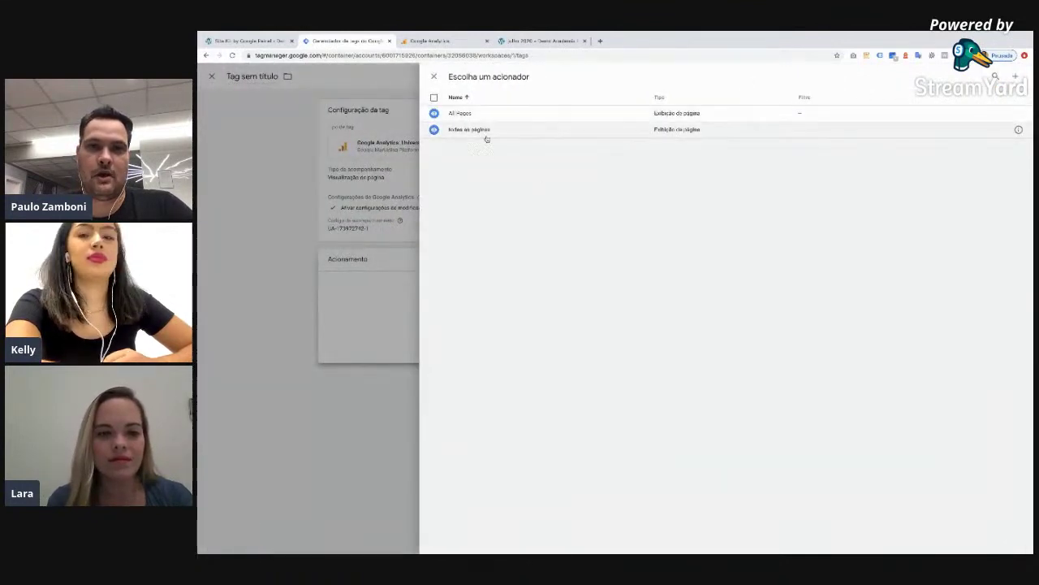
click(471, 129)
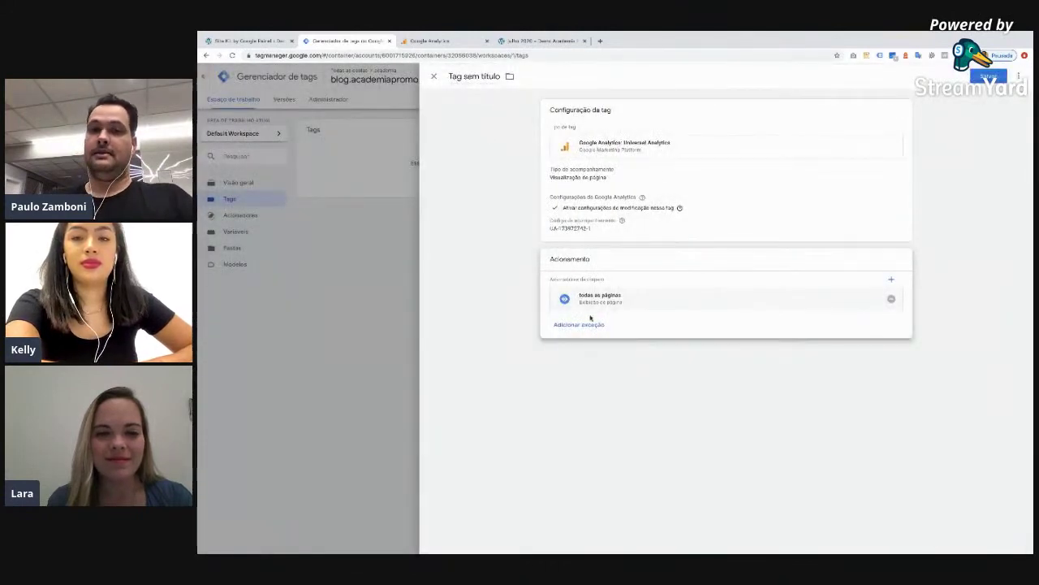
click(585, 325)
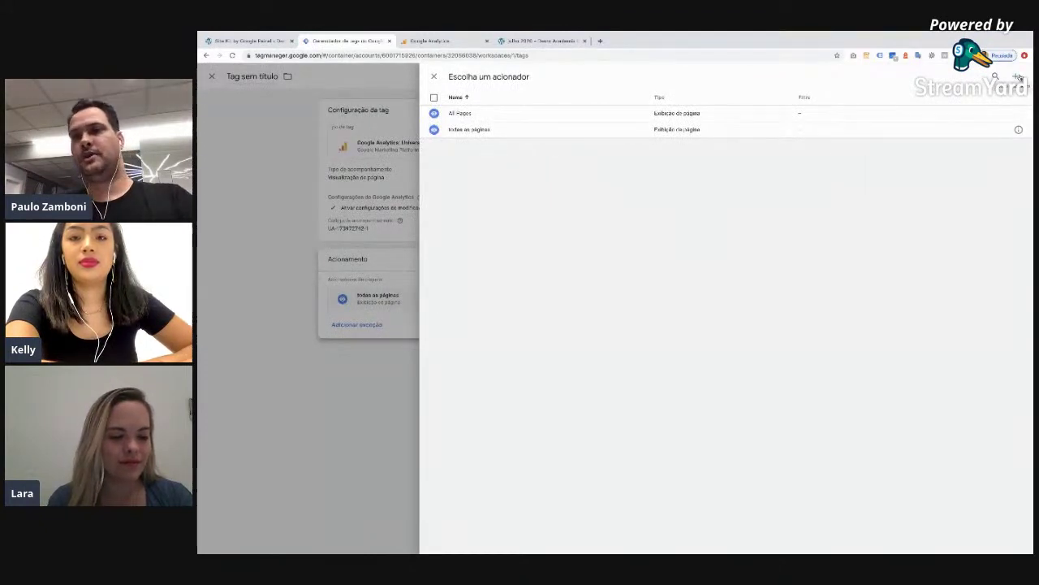
click(434, 76)
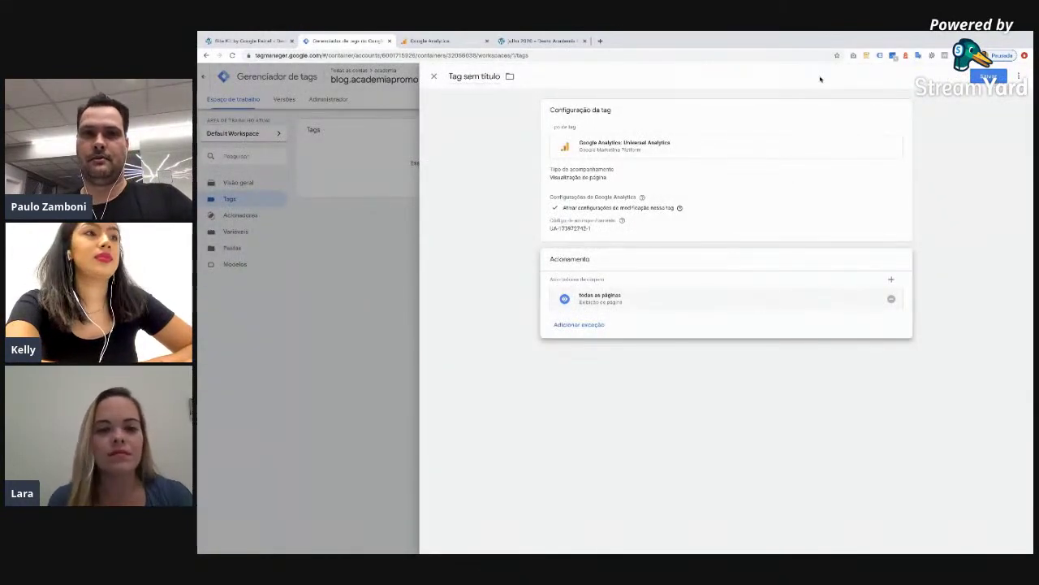
- Name the untitled tag "Google analytics universal" and save it
click(474, 76)
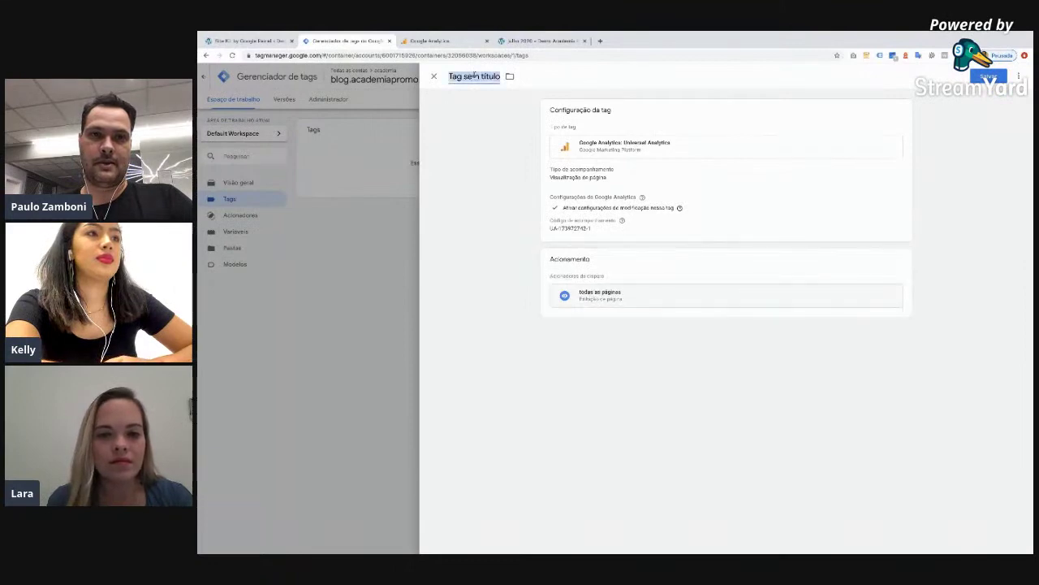
text(G)
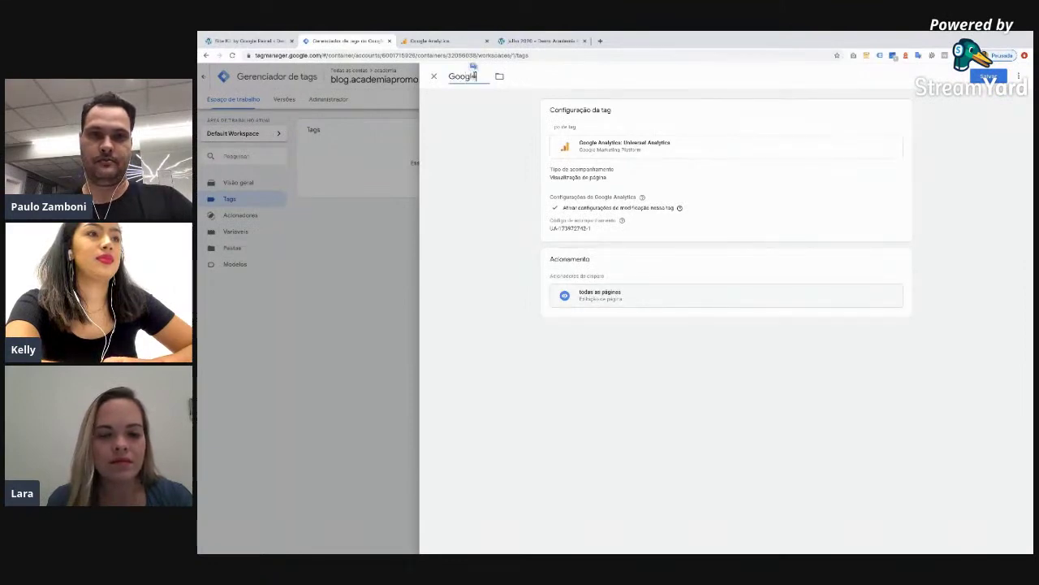
text(oogle analytics U)
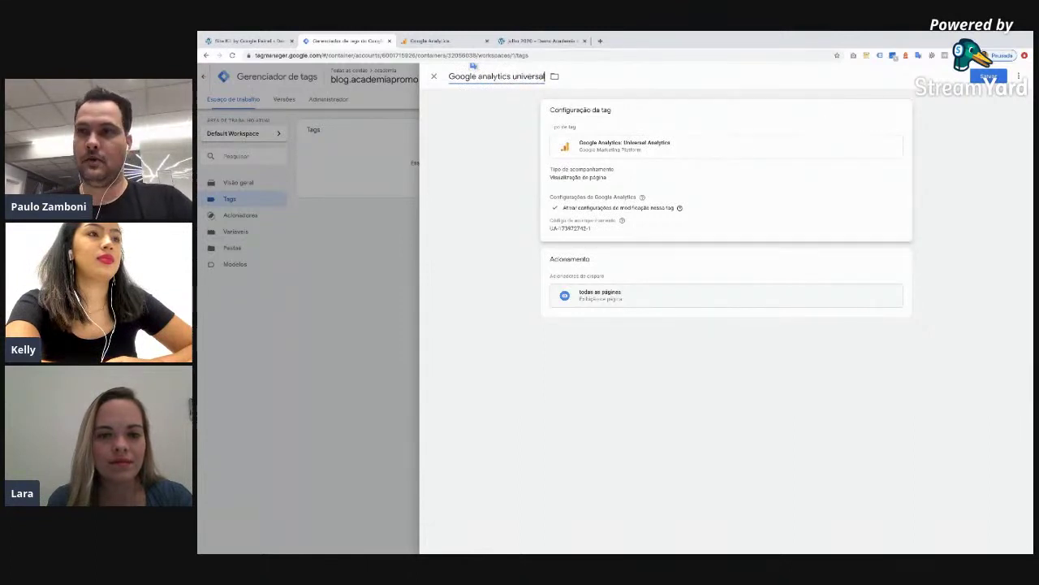
click(991, 78)
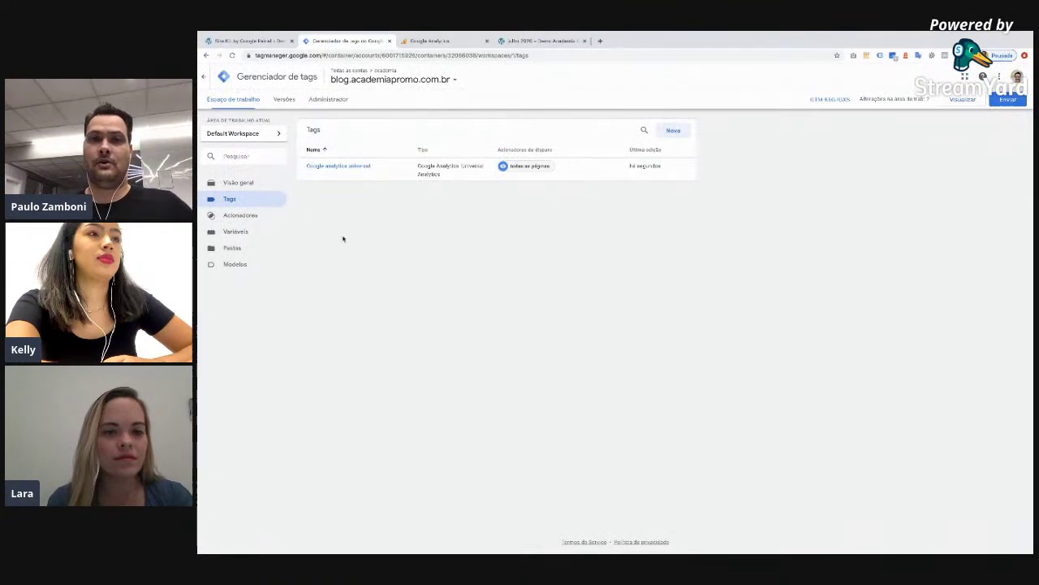
- Open the Google Analytics home page for the property and check its active users alongside the live blog page
click(538, 41)
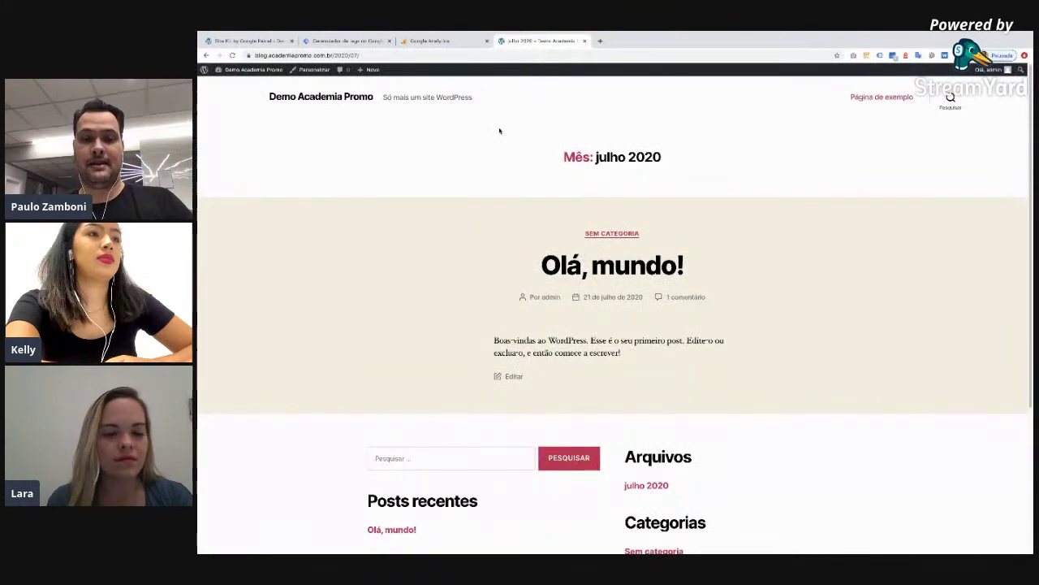
click(250, 41)
click(431, 41)
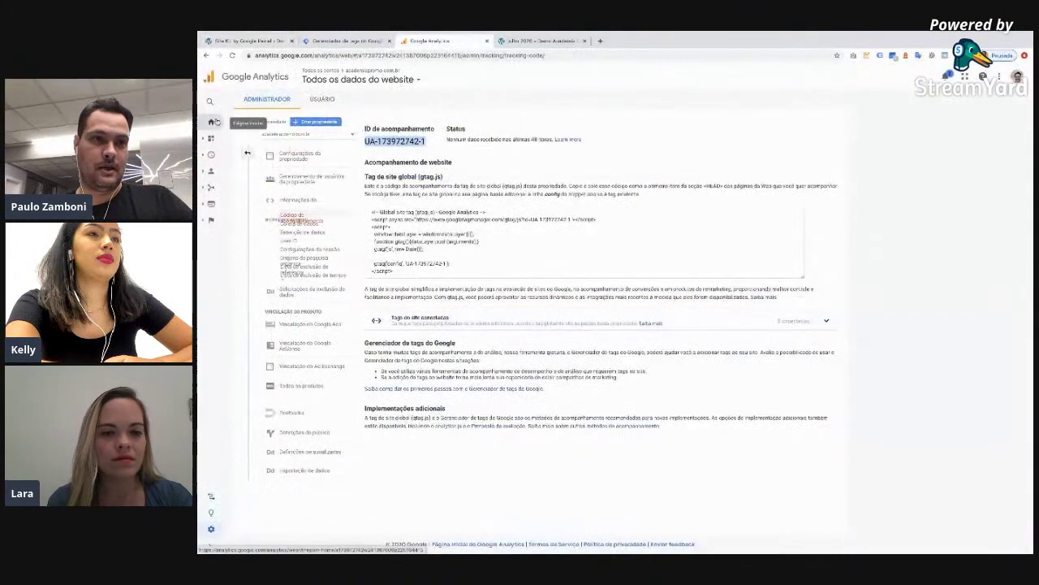
click(213, 138)
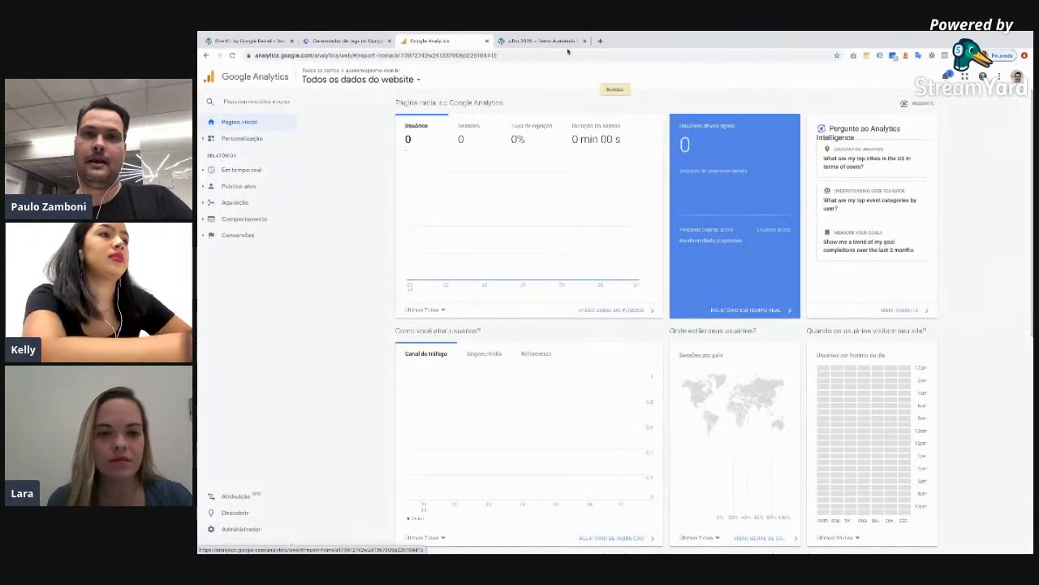
click(544, 41)
click(446, 43)
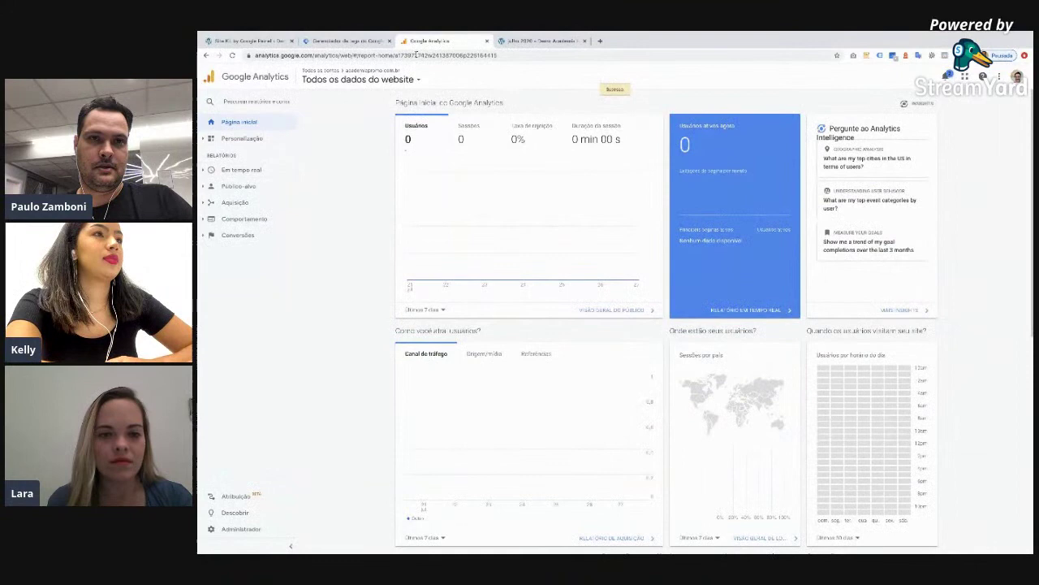
- Publish the Tag Manager container as a version named "add ga" with the description "Adicionando o Google Analytics"
click(357, 42)
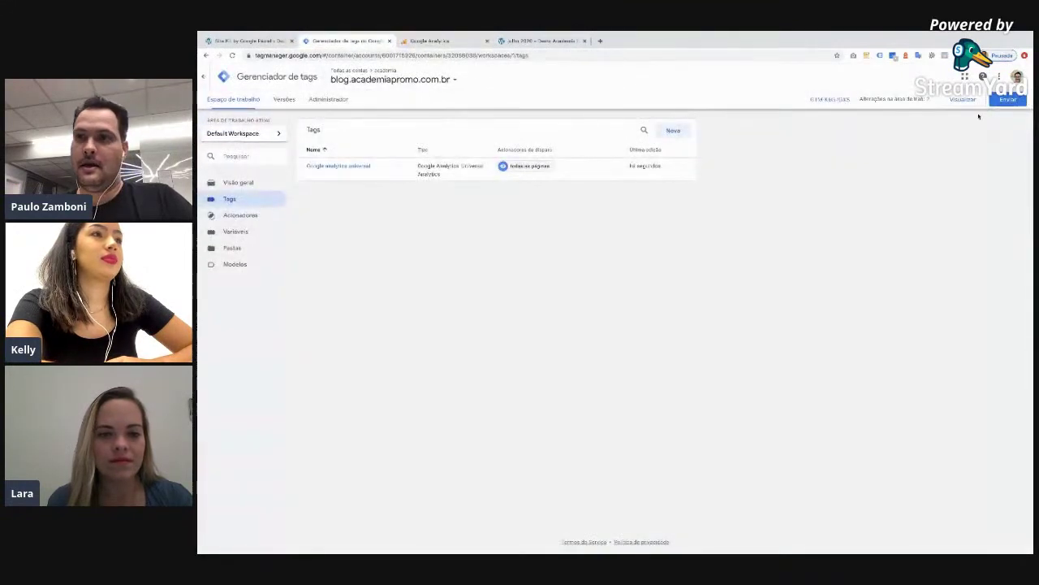
click(1014, 100)
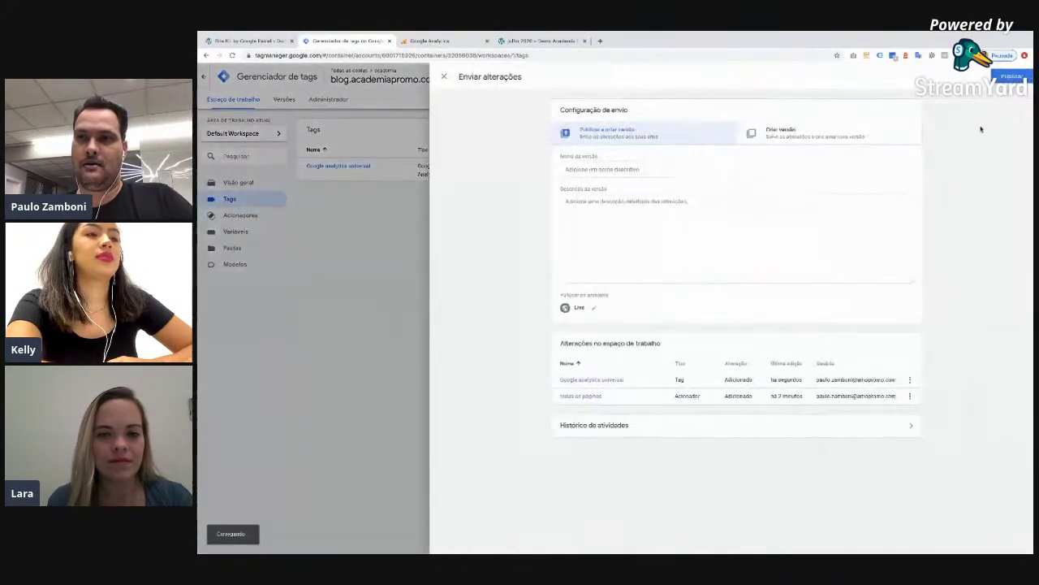
click(622, 168)
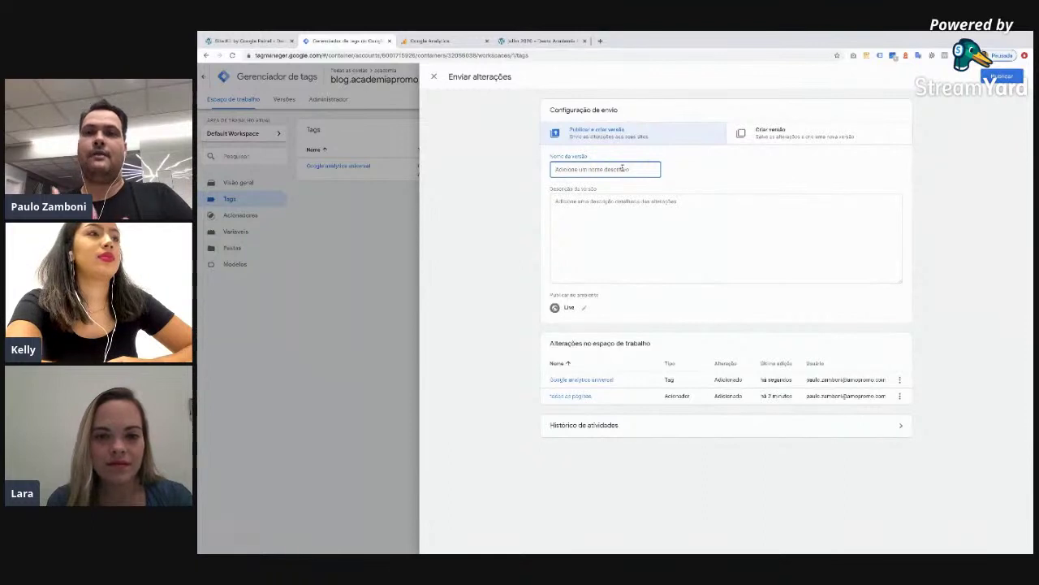
text(add ga)
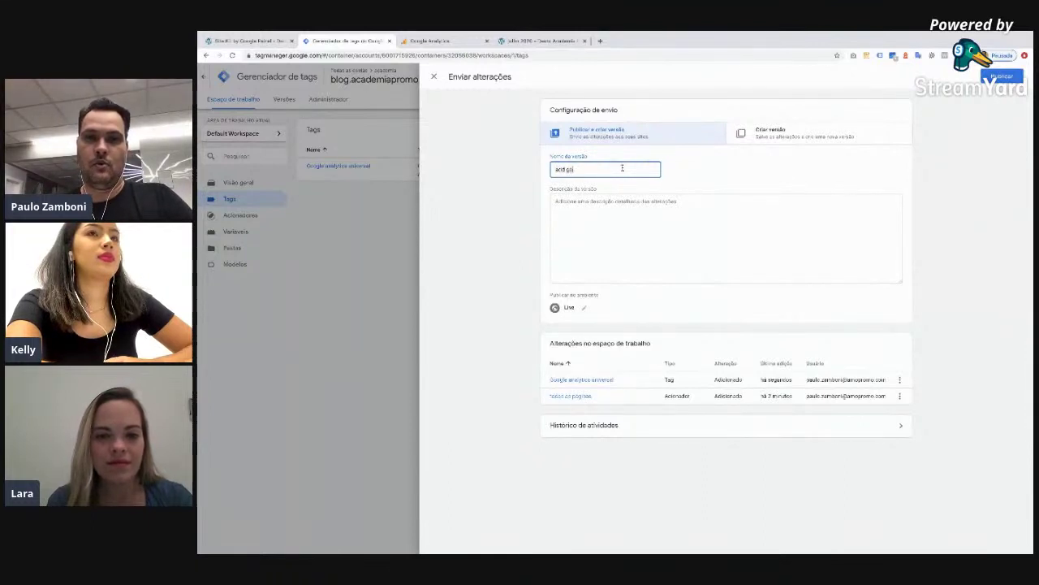
key(Tab)
text(a)
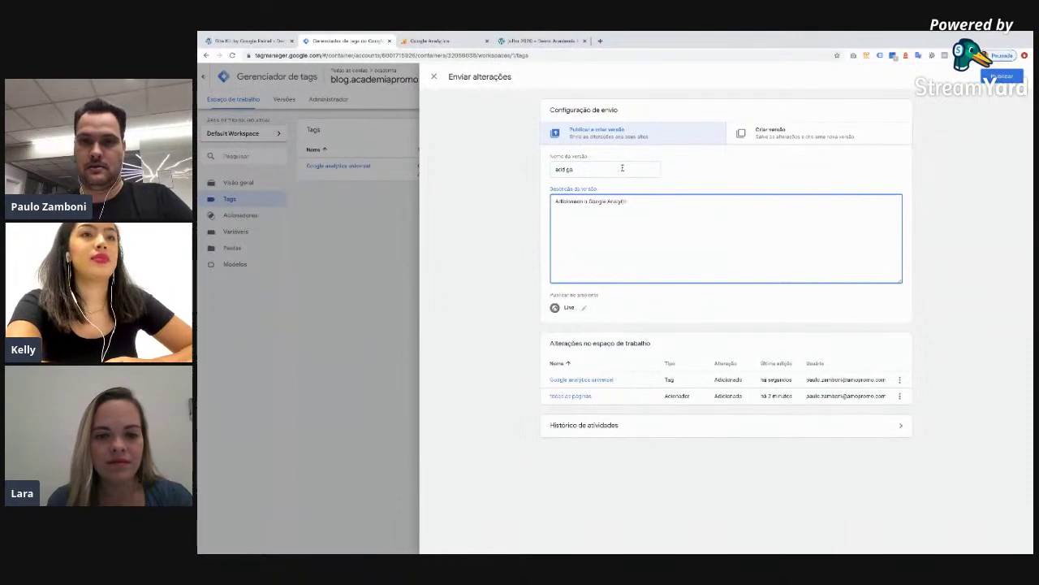
click(1005, 80)
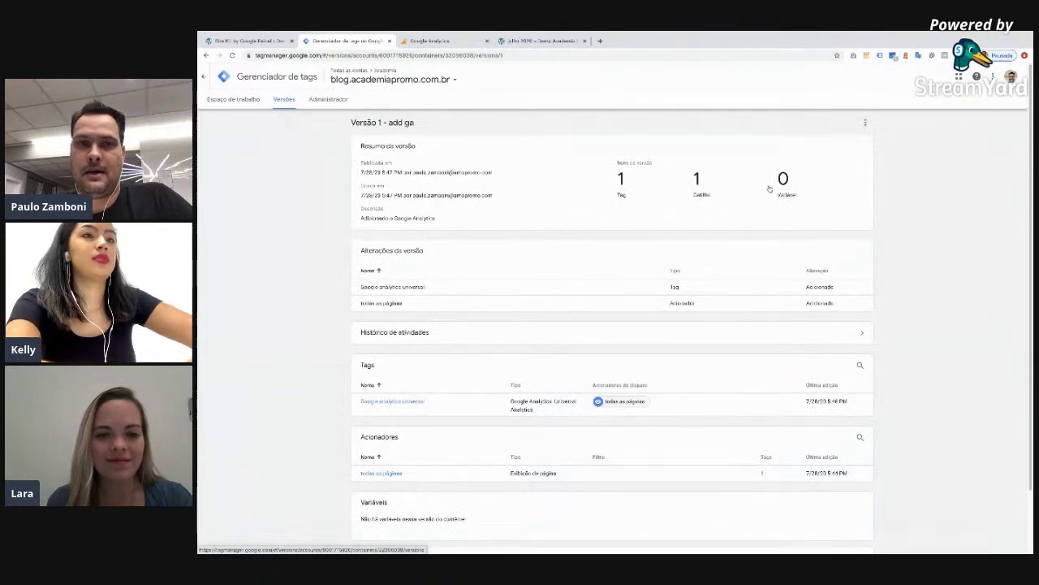
- Enable preview mode for the Default Workspace and reload the blog's julho 2020 page to check for the debug panel
click(233, 100)
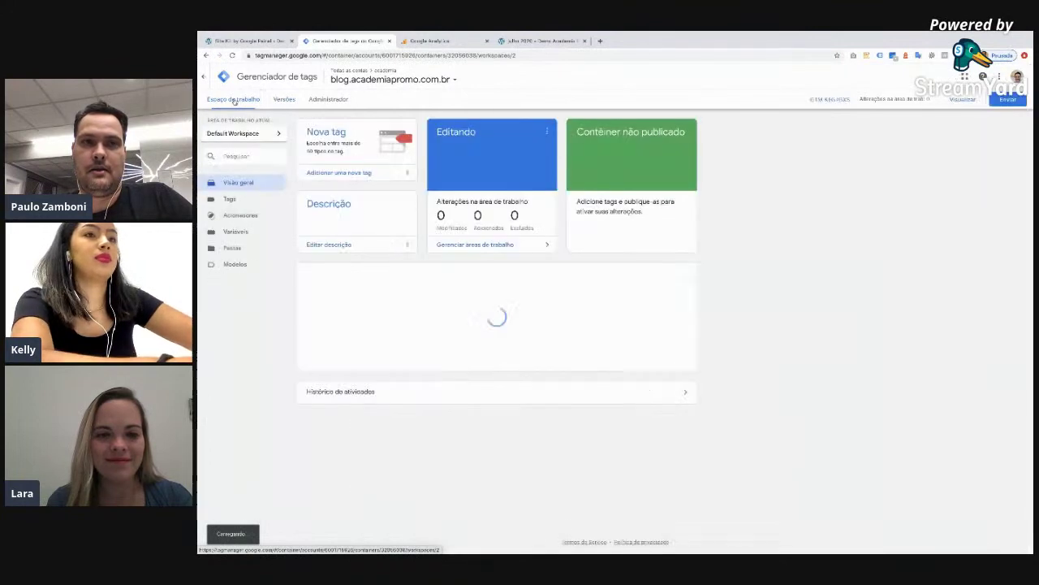
click(968, 102)
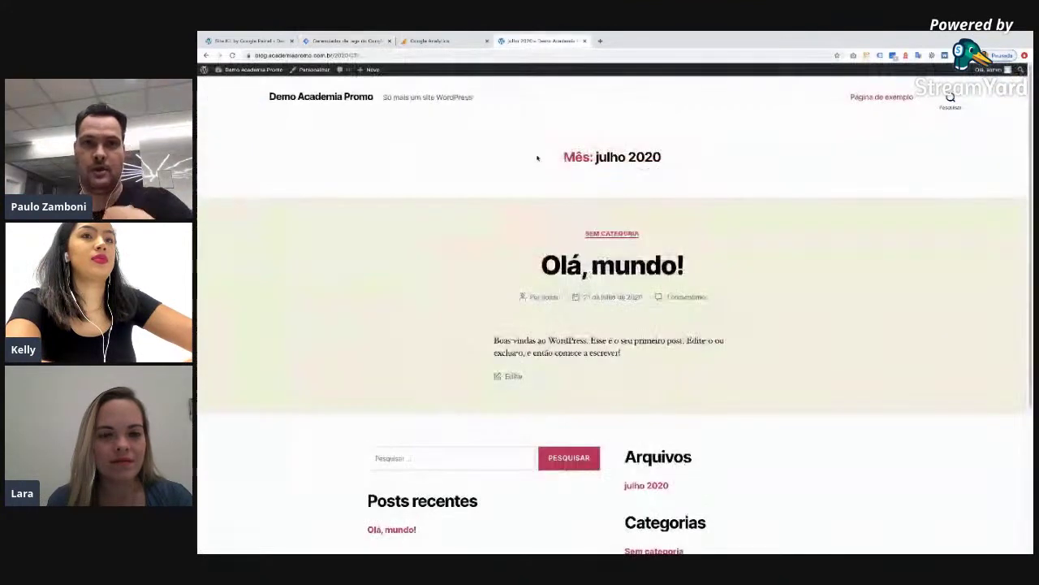
click(536, 40)
key(F5)
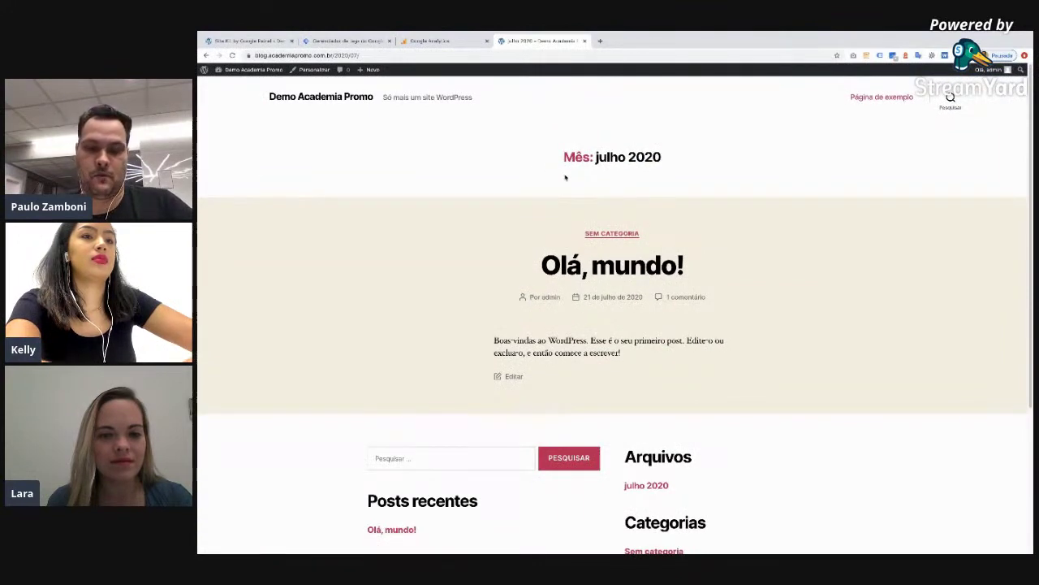
key(F5)
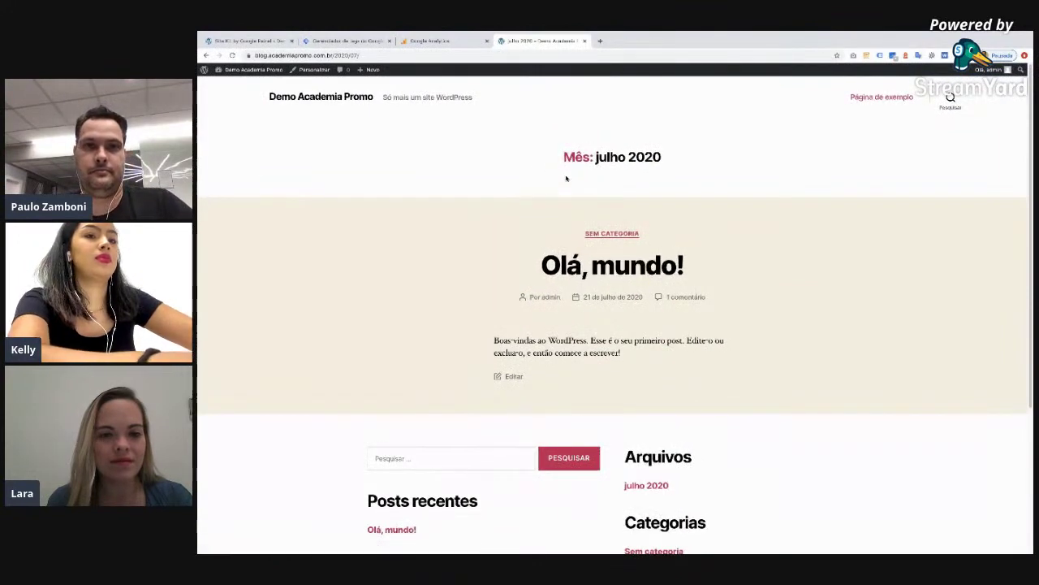
scroll(633, 204, down, 3)
scroll(633, 207, up, 5)
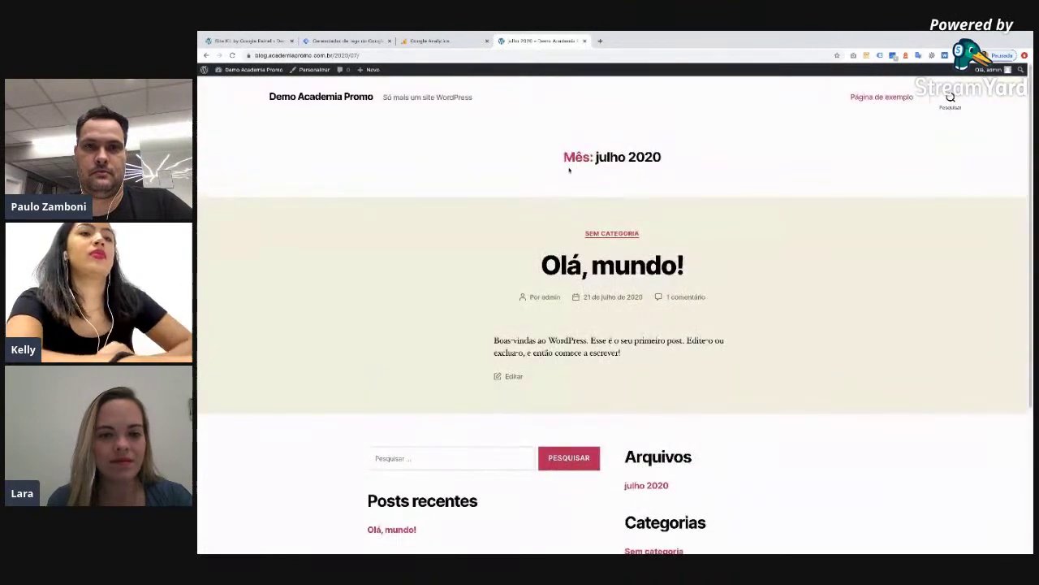
- Publish another container version from the workspace, with "teste" as both its name and its description
click(349, 41)
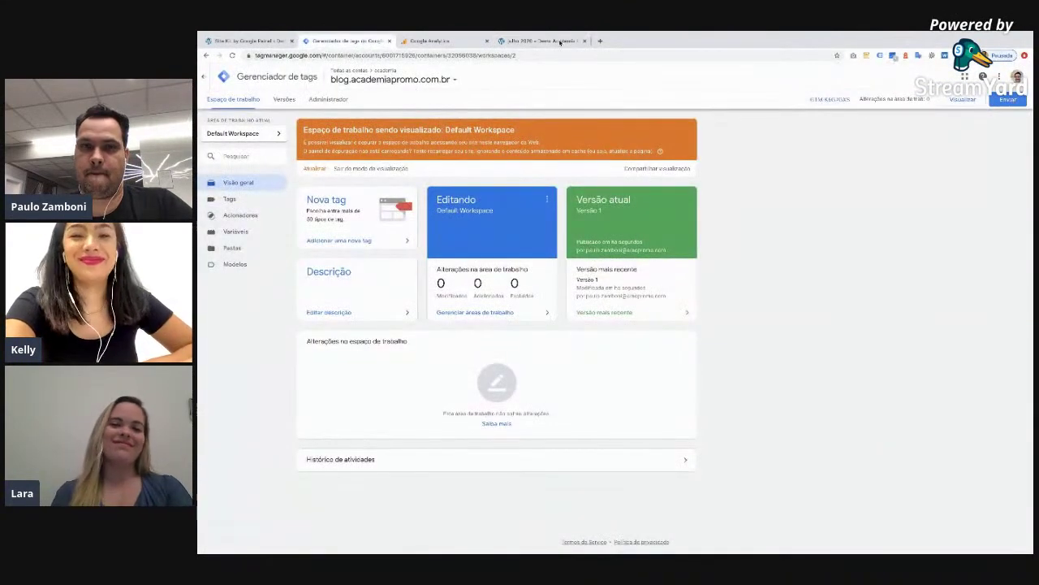
click(1014, 101)
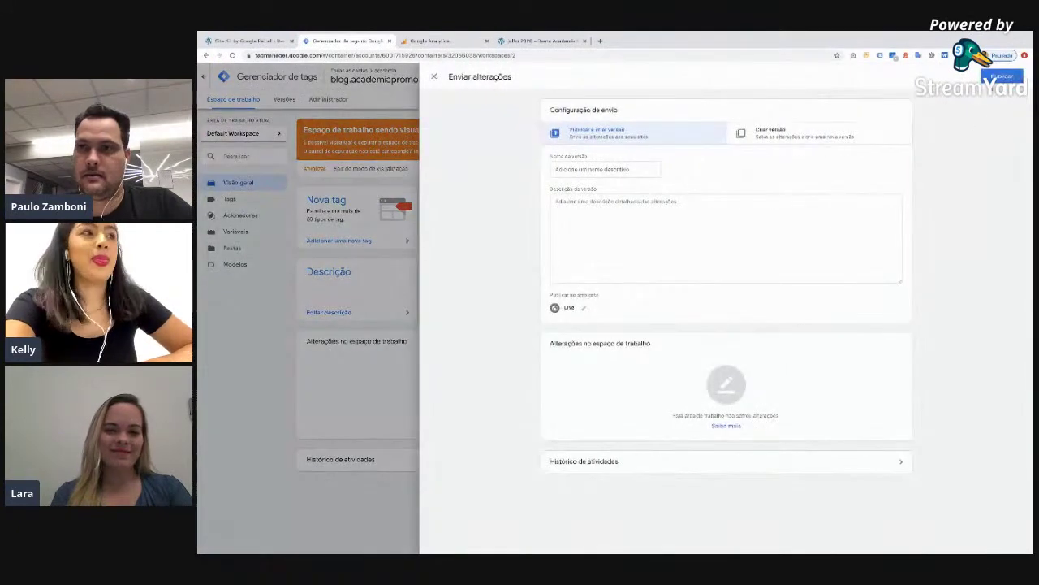
click(1003, 77)
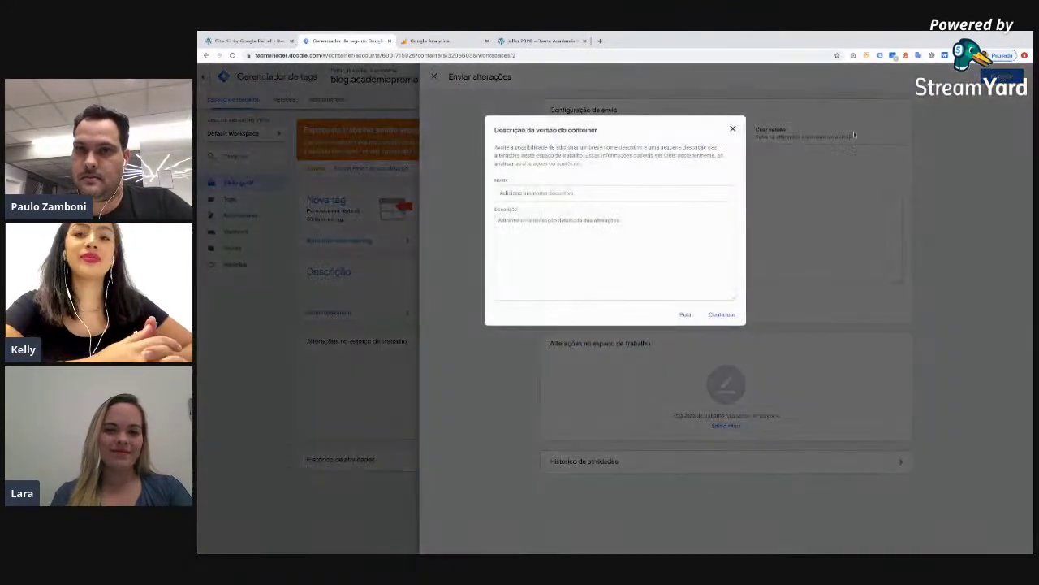
click(602, 193)
text(te)
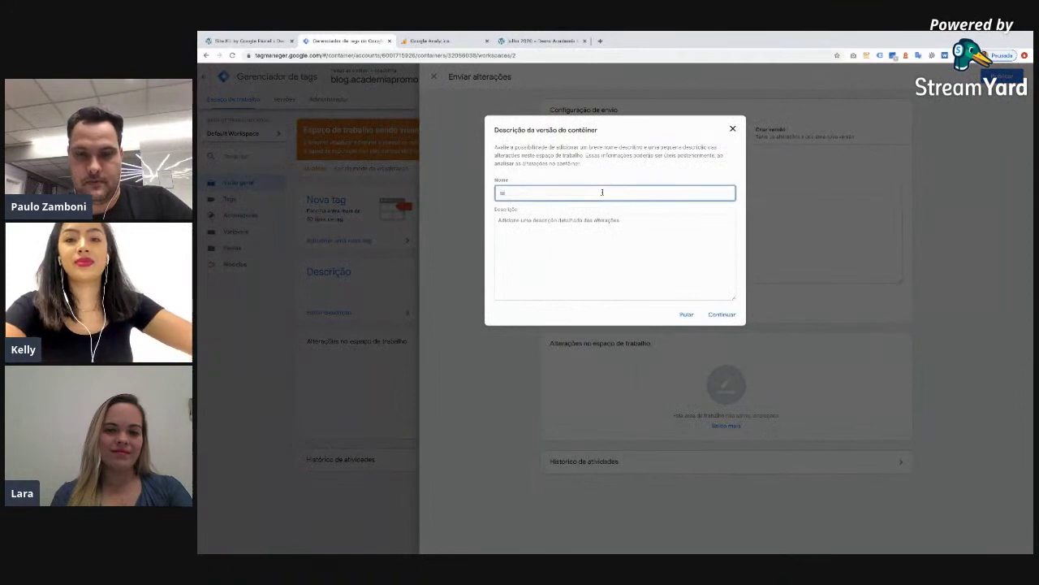
text(ste)
click(557, 235)
text(teste)
click(725, 319)
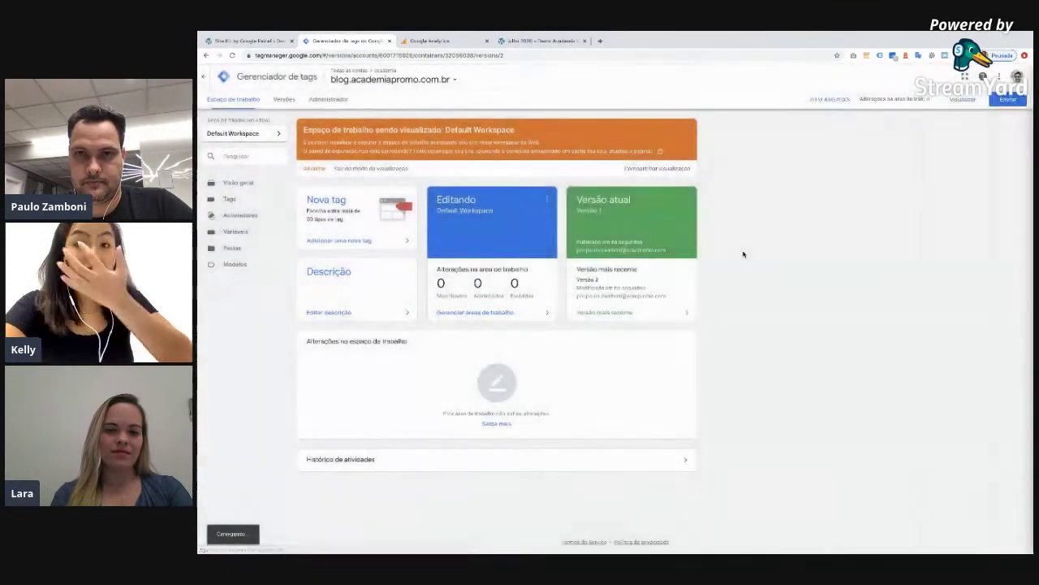
- Reload the blog's julho 2020 page and check Google Analytics for the visit
click(428, 39)
click(552, 42)
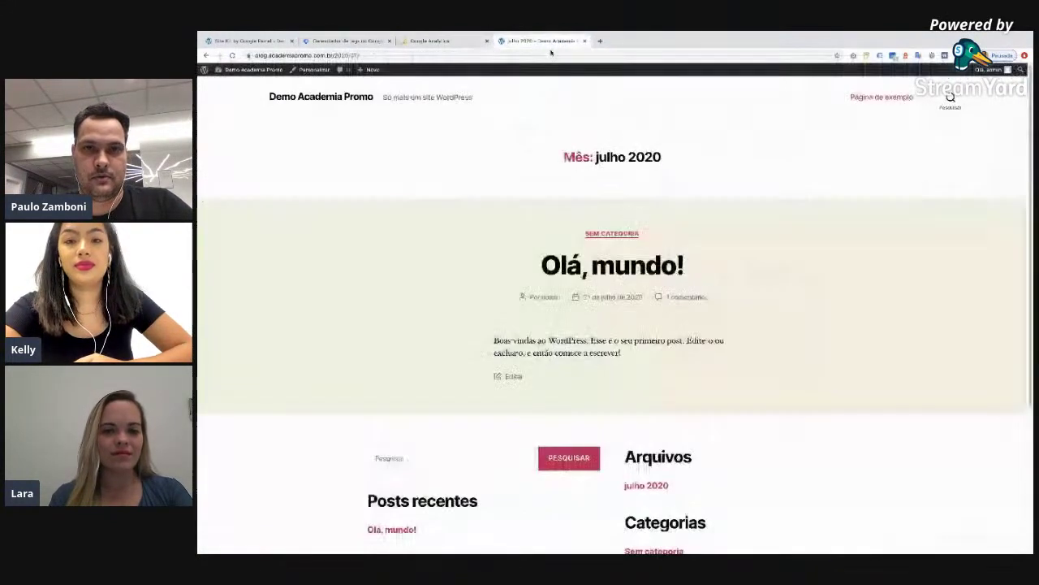
key(F5)
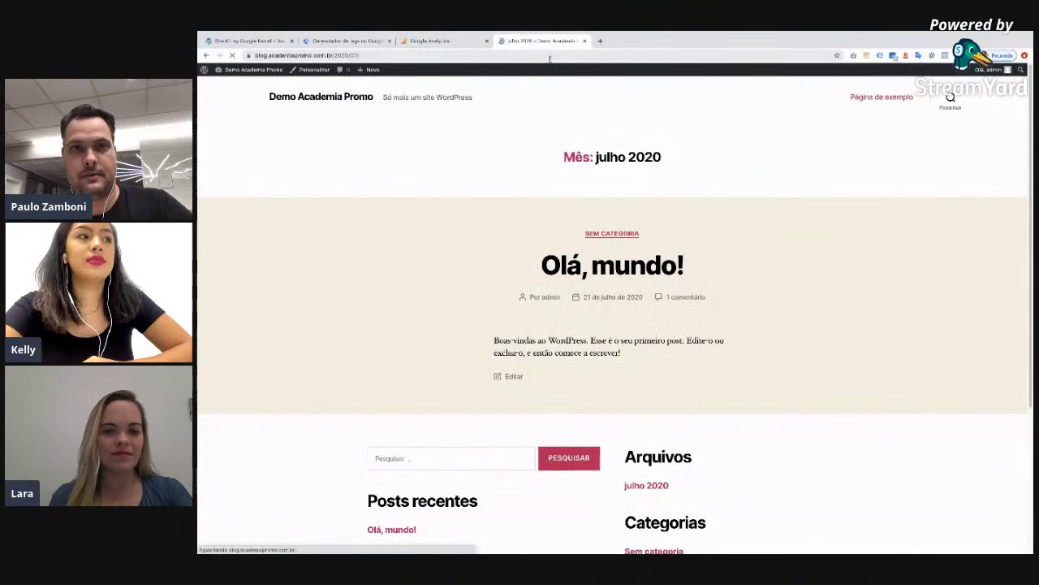
click(429, 41)
- Inspect the connected Search Console property in Site Kit's settings, view its full details in Search Console, and return to Site Kit
click(248, 40)
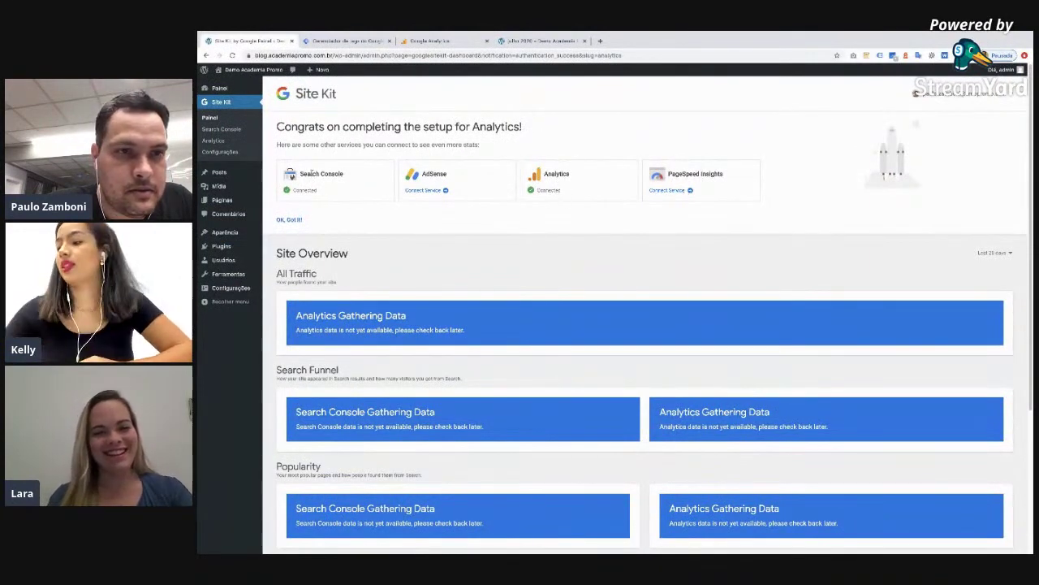
click(227, 131)
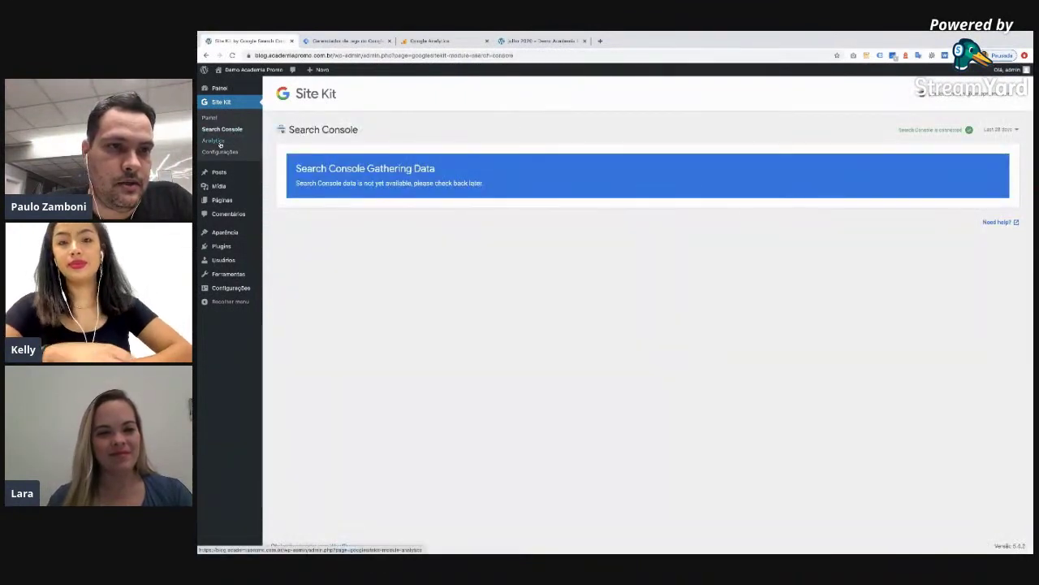
click(220, 152)
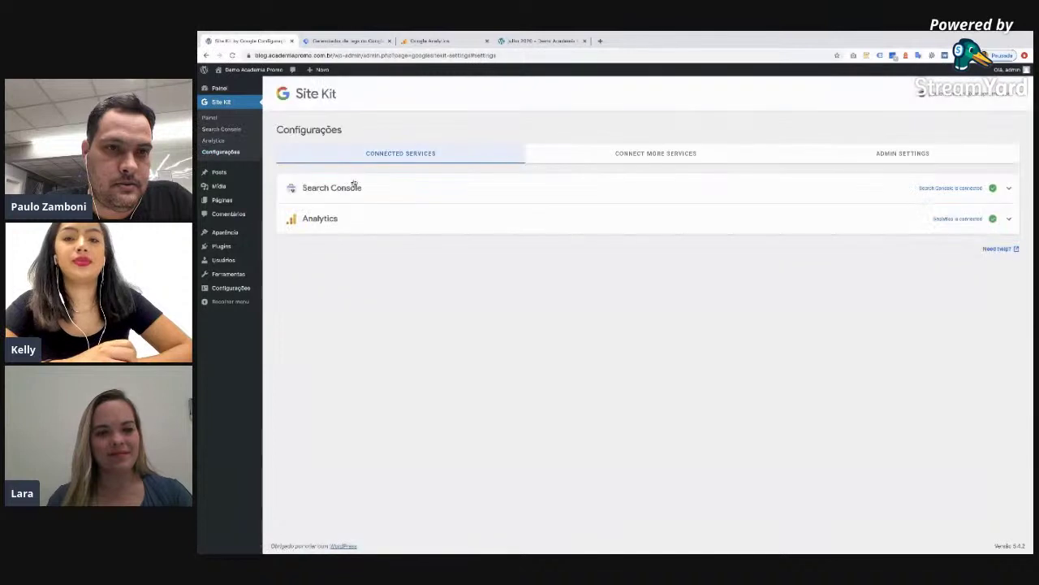
click(354, 191)
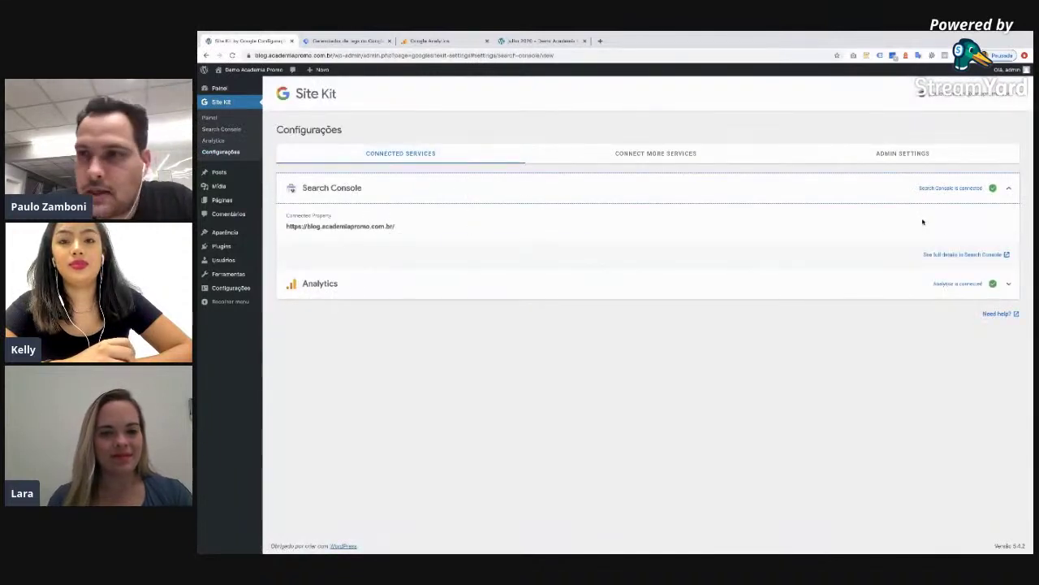
click(965, 254)
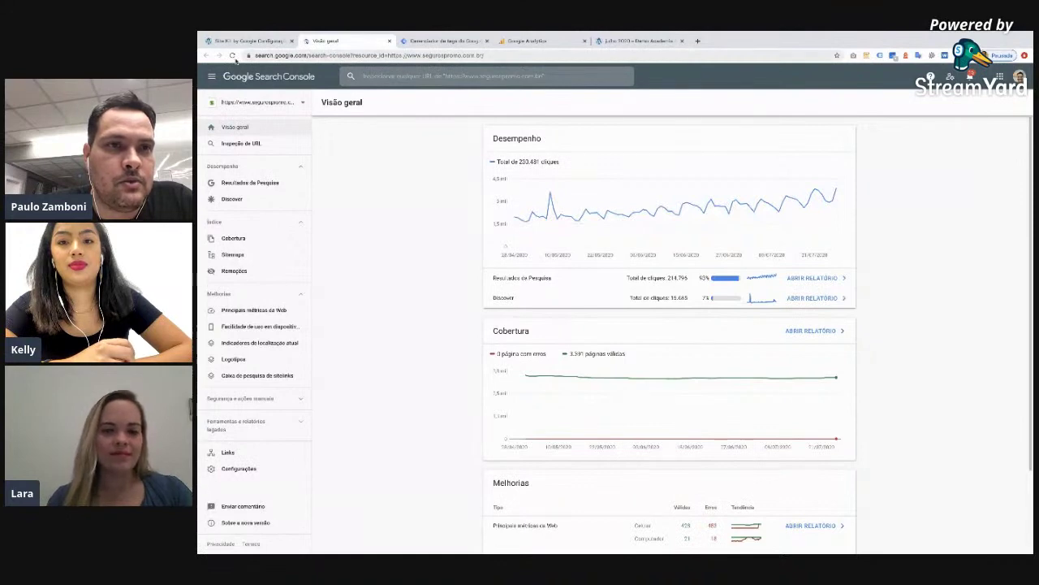
key(ctrl+w)
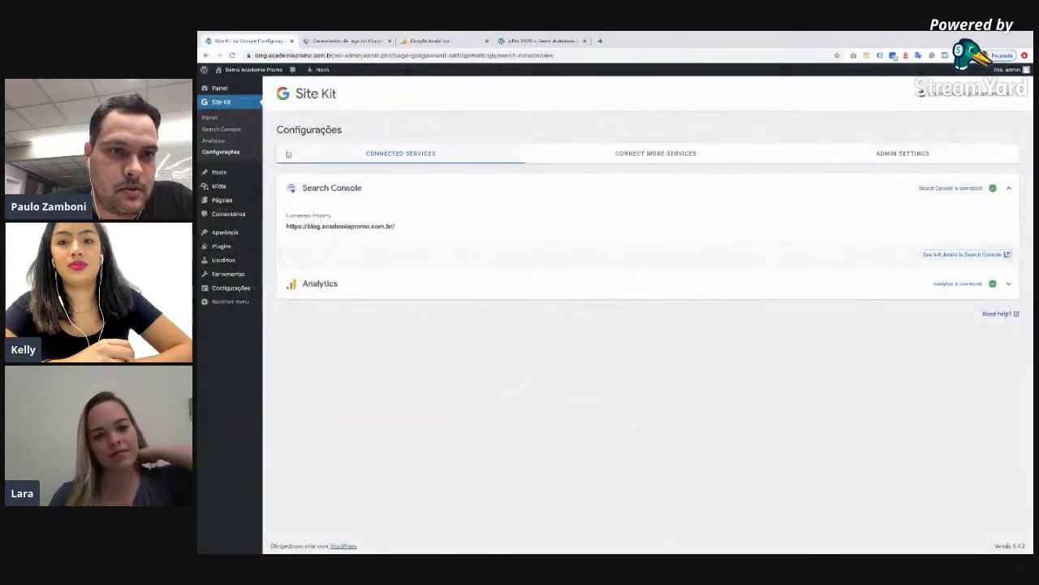
- Review Site Kit's Analytics, Search Console and dashboard pages, ending on its connected services settings
click(228, 140)
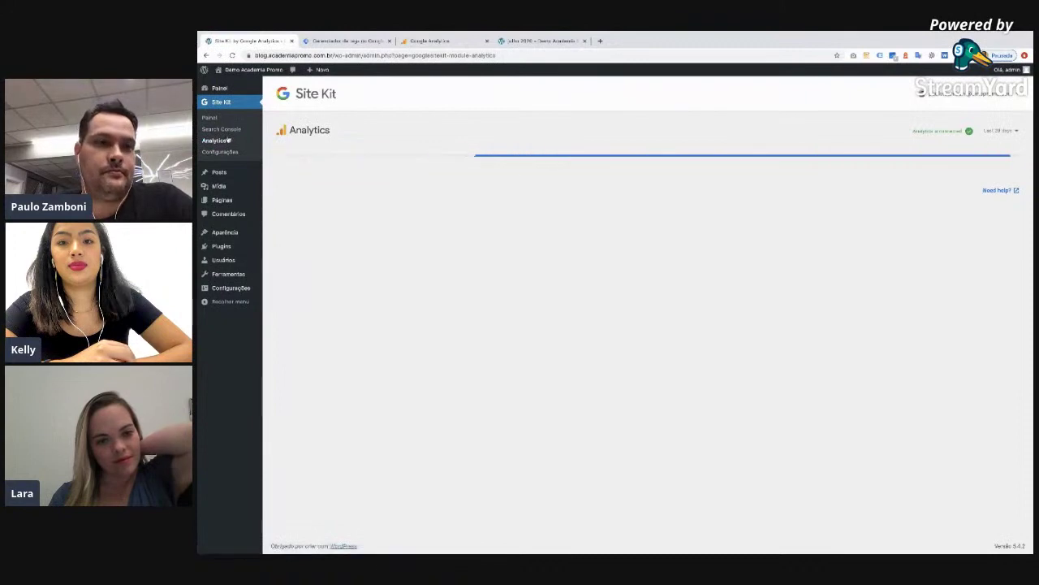
click(221, 129)
click(209, 117)
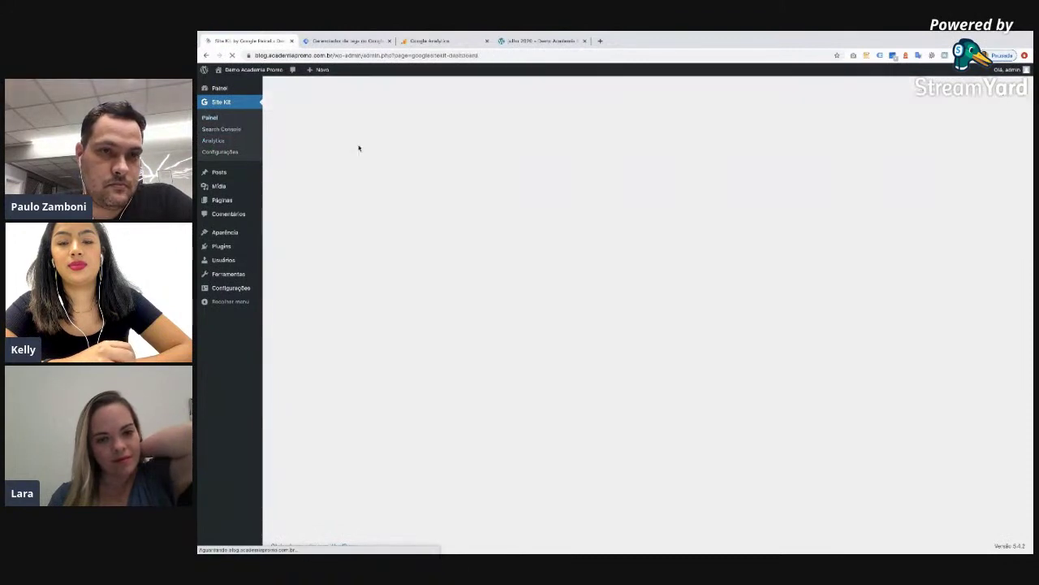
click(220, 152)
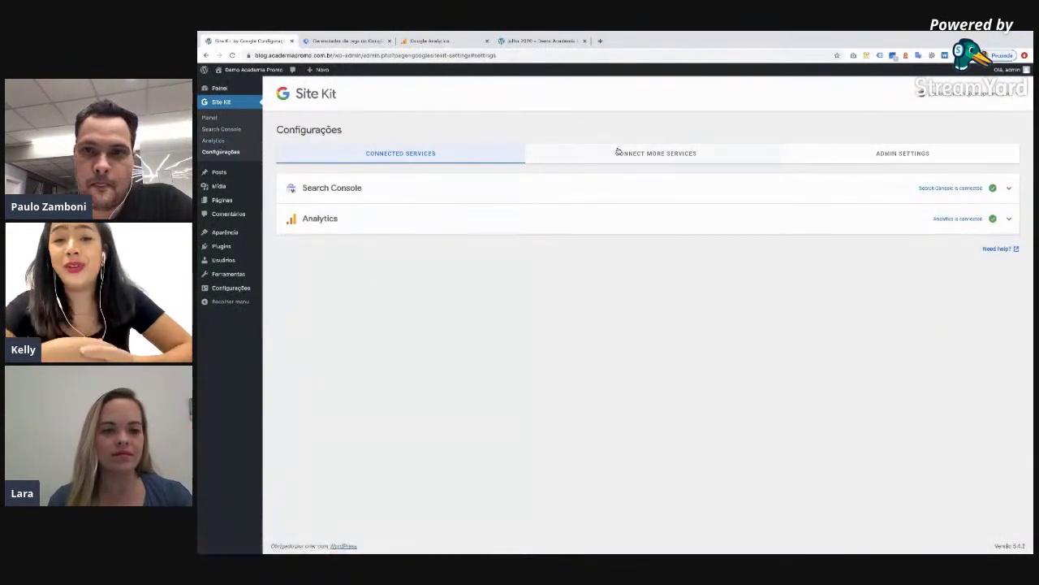
- Start setting up Tag Manager as an additional Site Kit service and authorize access with the amopromo.com Google account
click(740, 158)
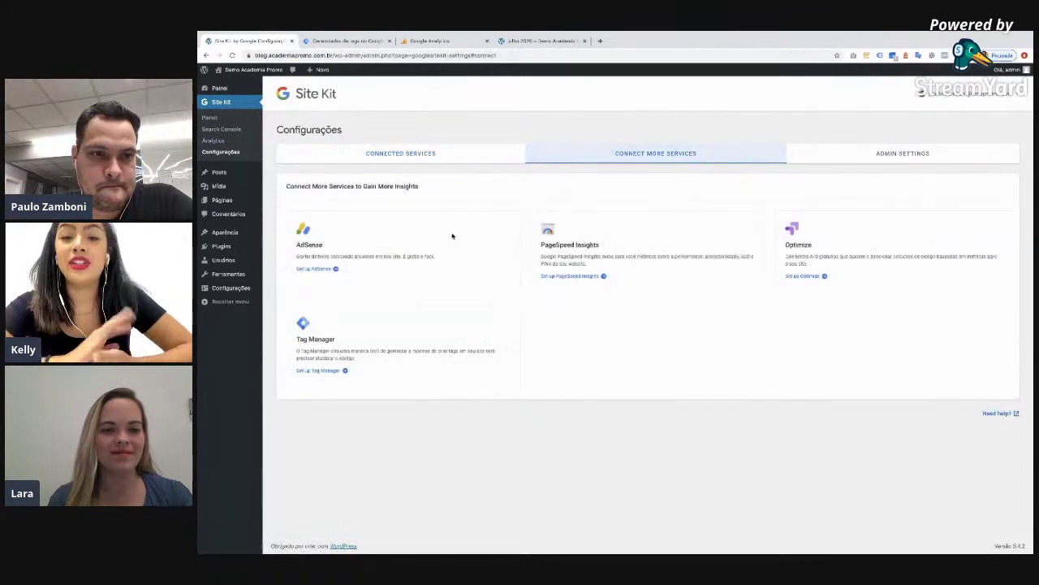
click(320, 371)
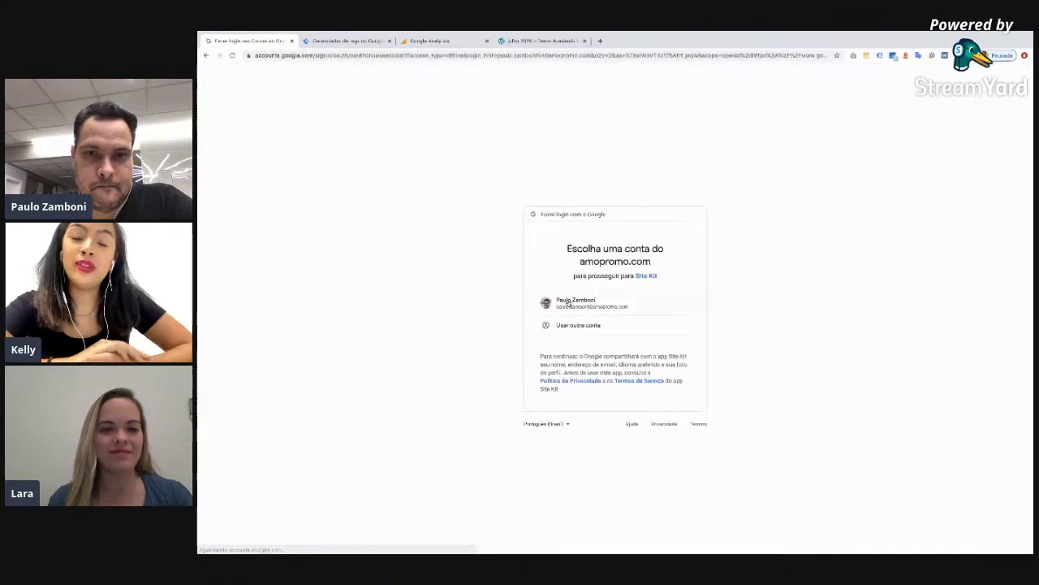
click(569, 303)
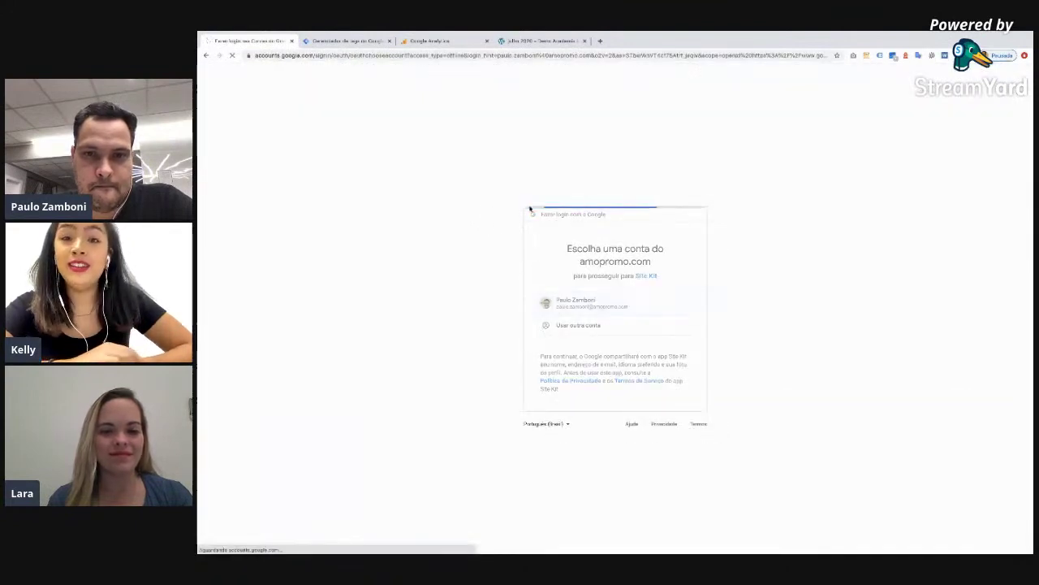
click(667, 451)
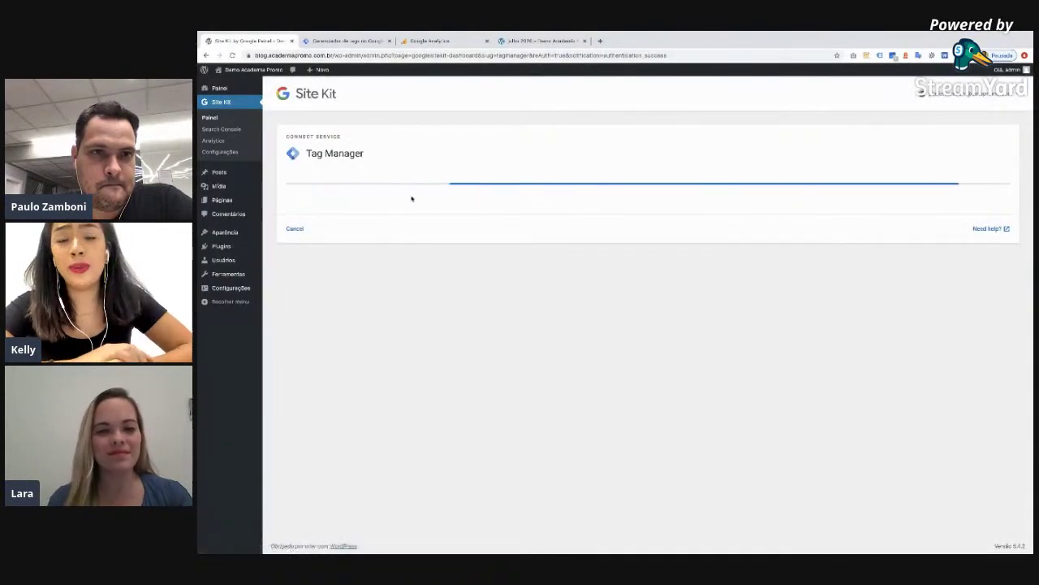
- Connect the "academia" Tag Manager account with the blog.academiapromo.com.br container, and review the Site Kit dashboard
click(359, 208)
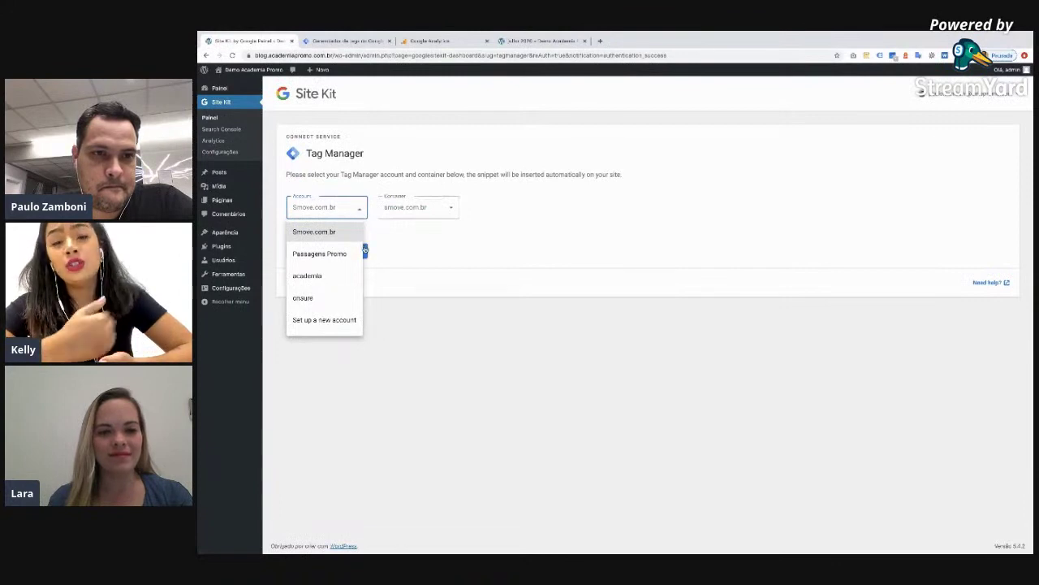
click(318, 275)
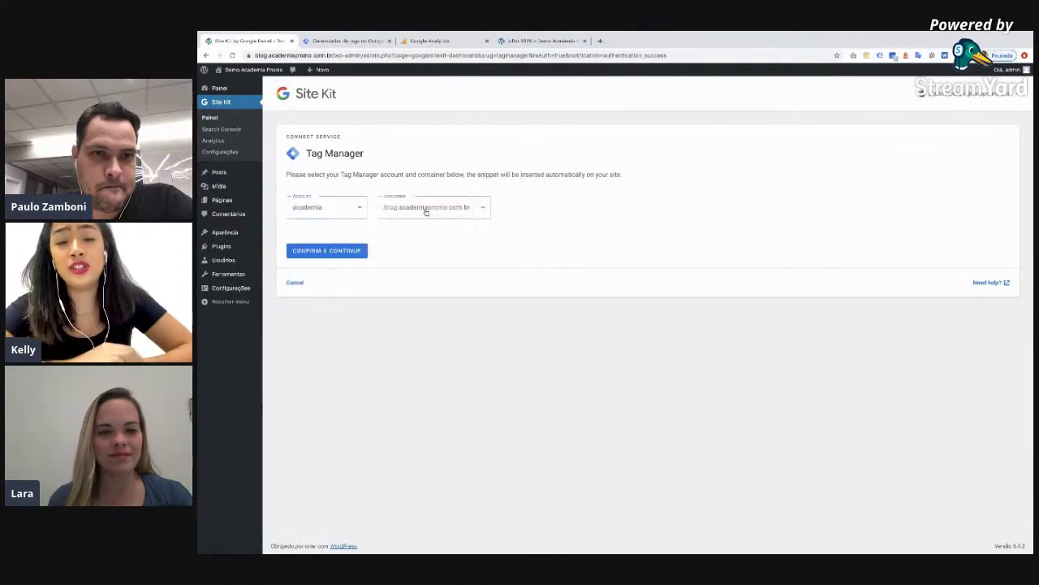
click(326, 250)
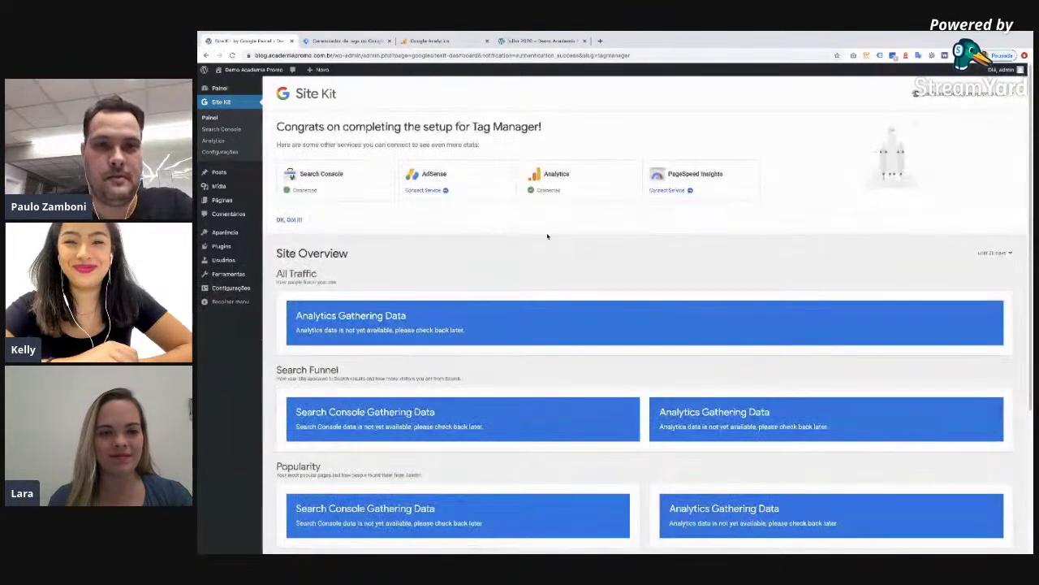
scroll(660, 239, down, 3)
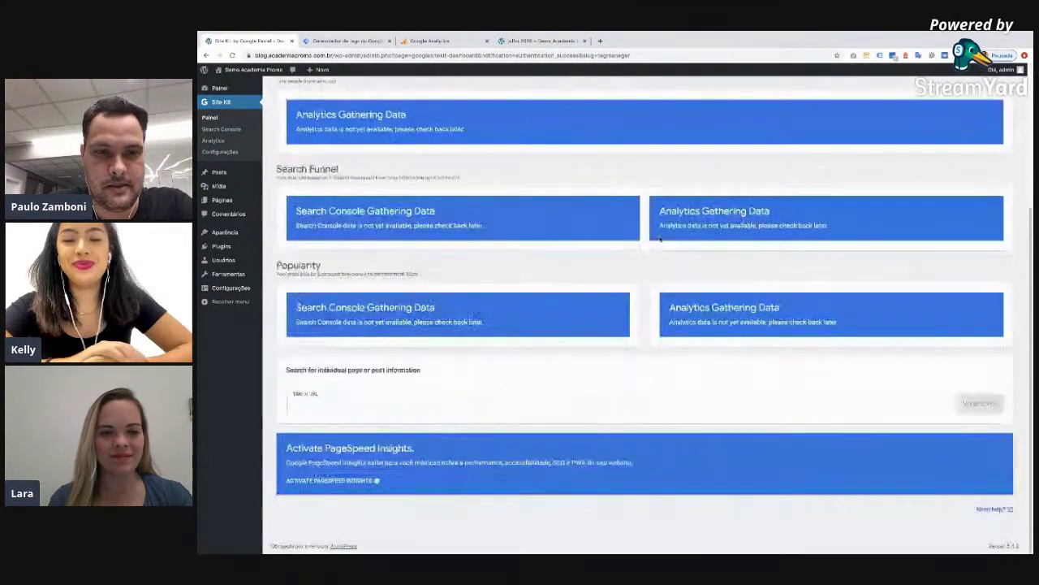
scroll(661, 238, up, 1)
scroll(660, 238, up, 2)
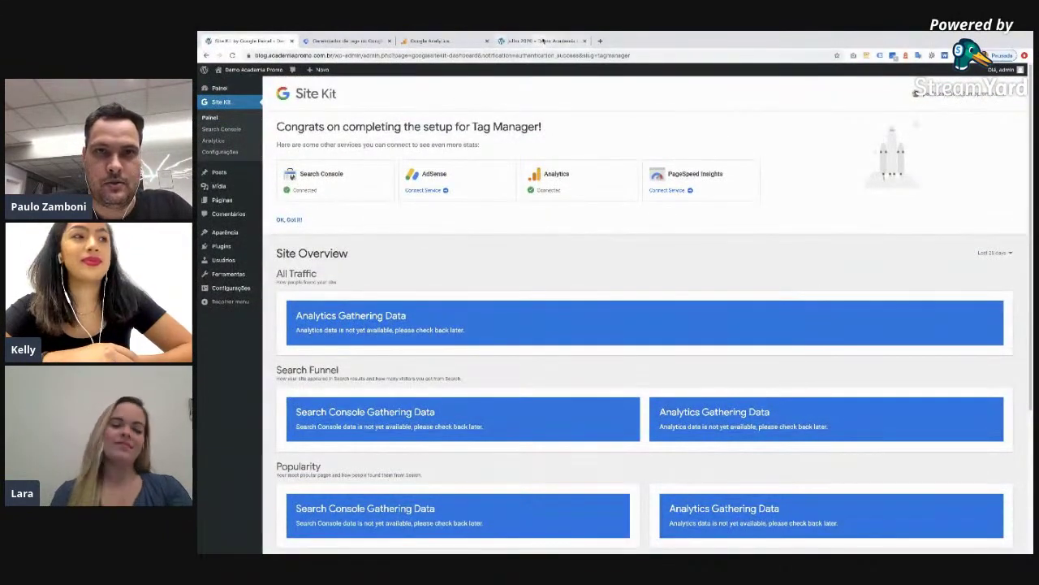
- Reload the blog's julho 2020 page and compare it with the active users count in Google Analytics
click(540, 41)
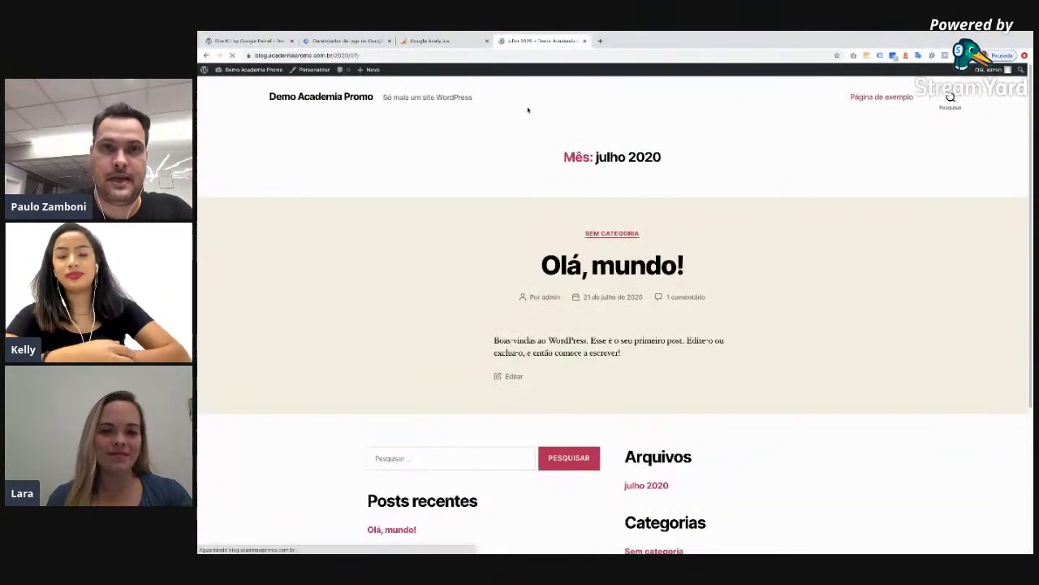
click(438, 41)
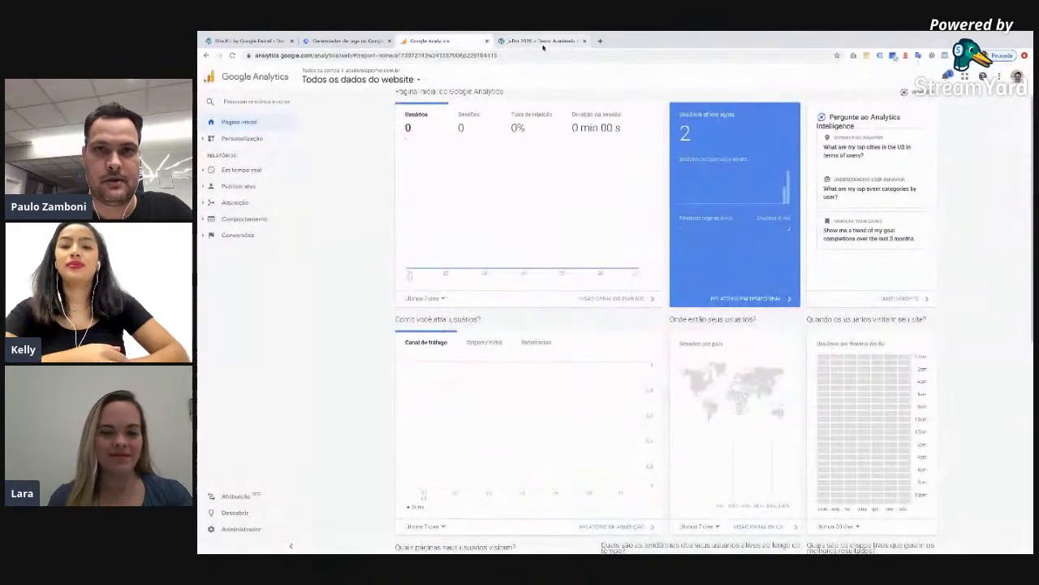
click(505, 41)
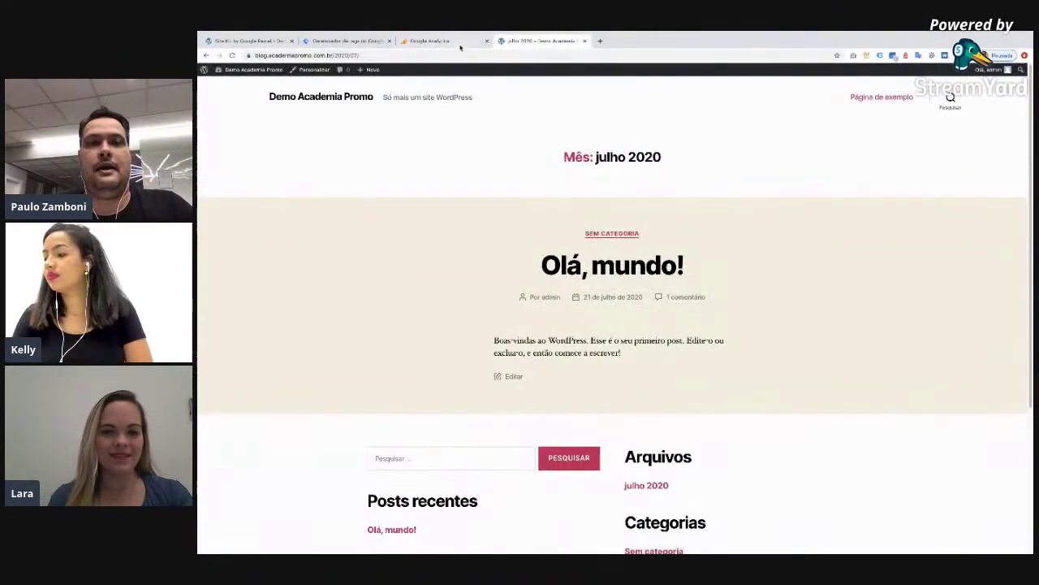
click(438, 41)
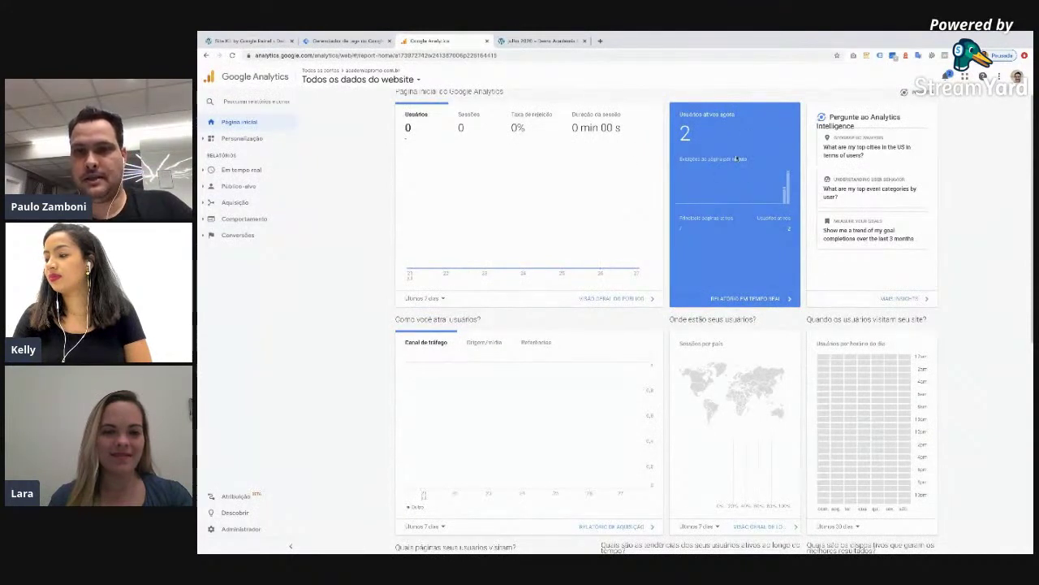
- Return to the Default Workspace in Tag Manager and exit its preview mode
click(353, 41)
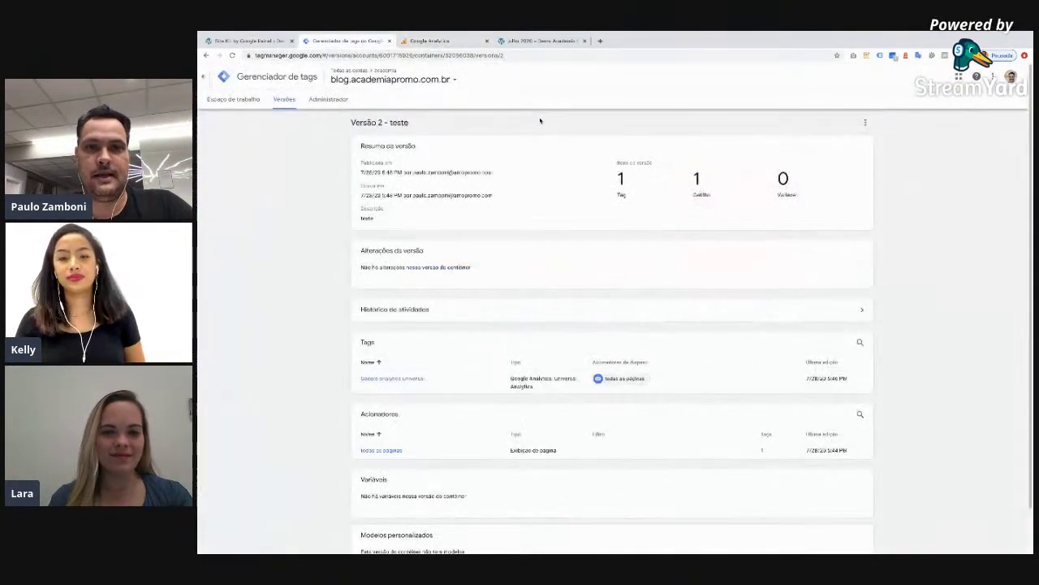
click(234, 100)
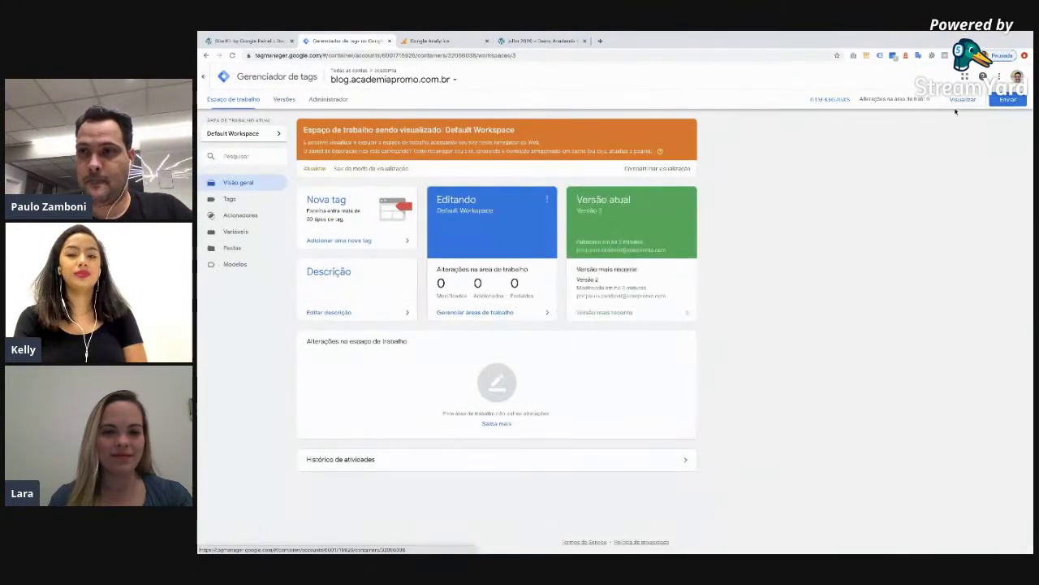
click(372, 169)
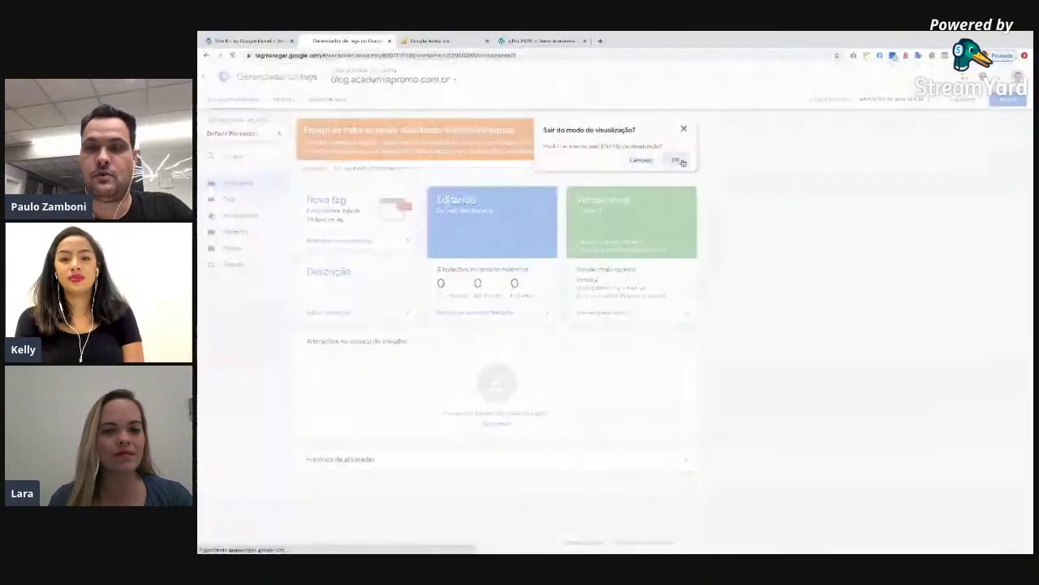
click(676, 160)
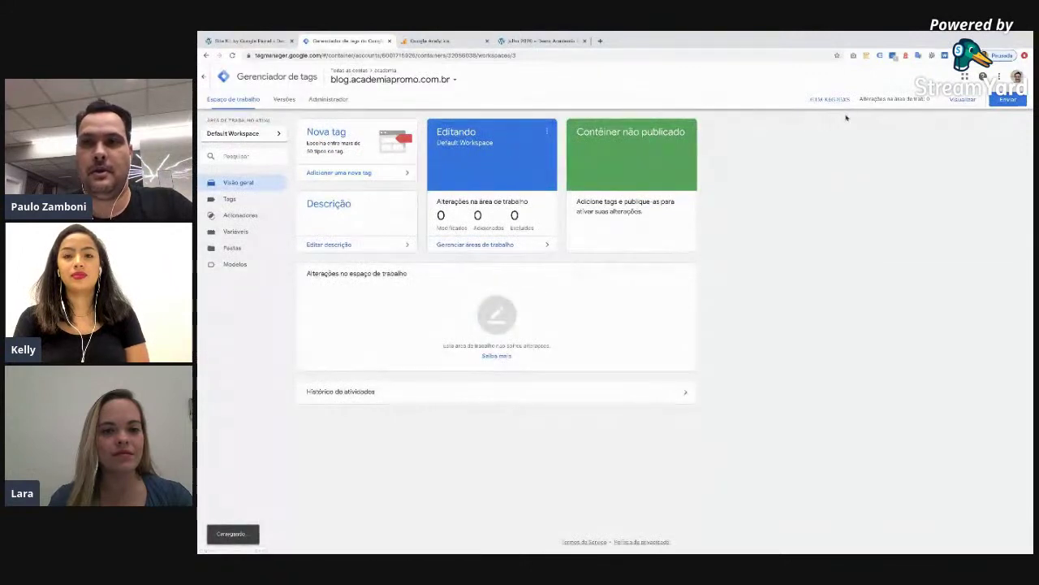
- Reload the blog's julho 2020 page and examine the fired tags in an enlarged Tag Manager preview pane
click(559, 40)
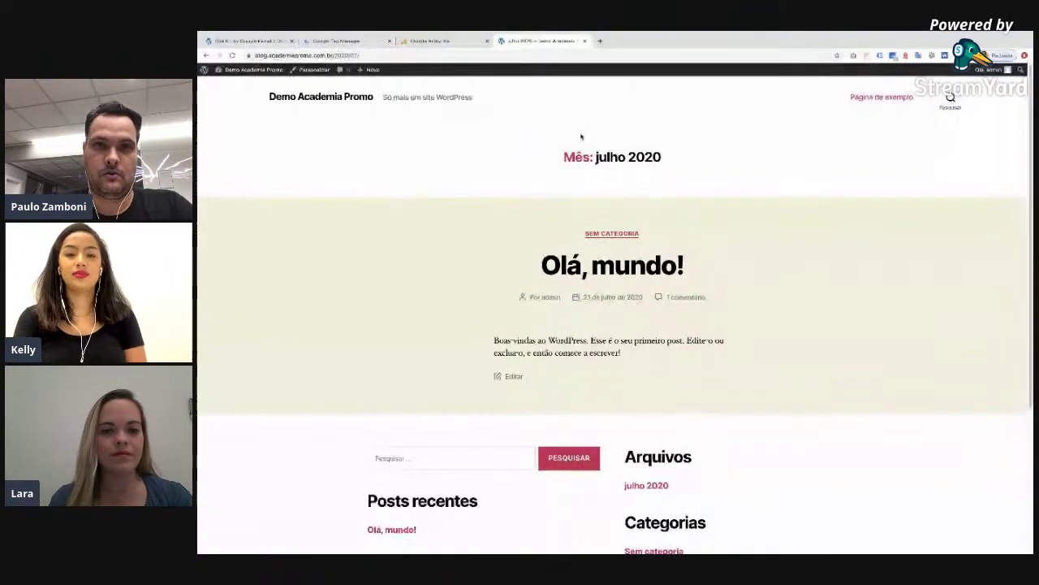
key(F5)
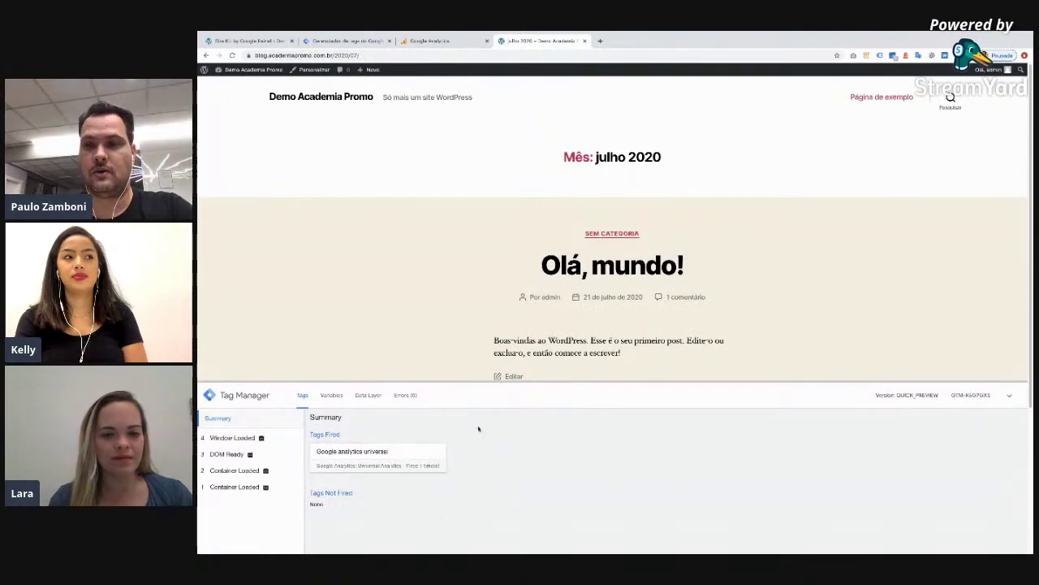
drag(566, 381, 564, 309)
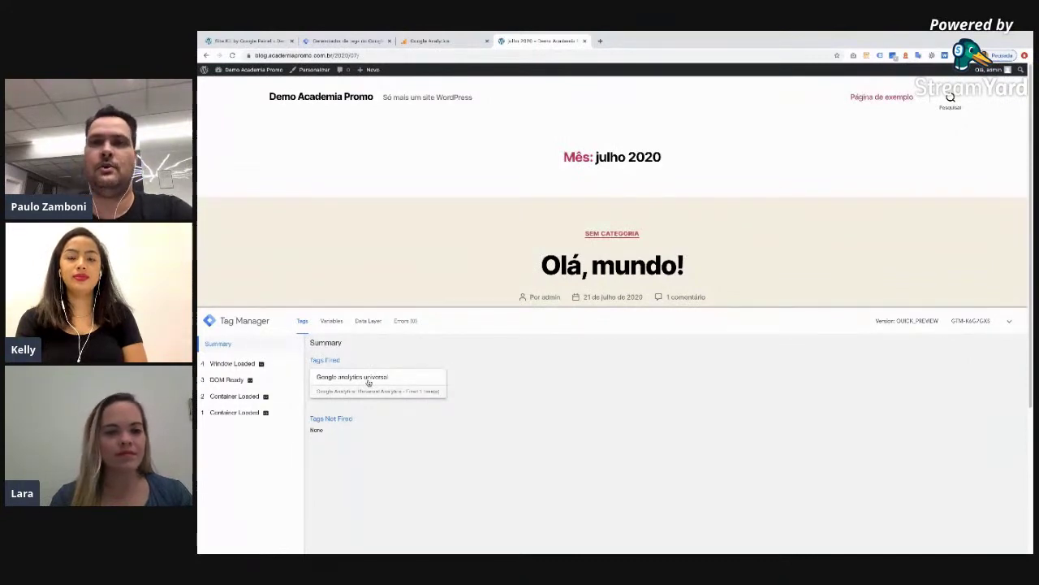
- Inspect the blog in the browser's responsive mobile view and open Página de exemplo to check the fired tags there
right_click(808, 160)
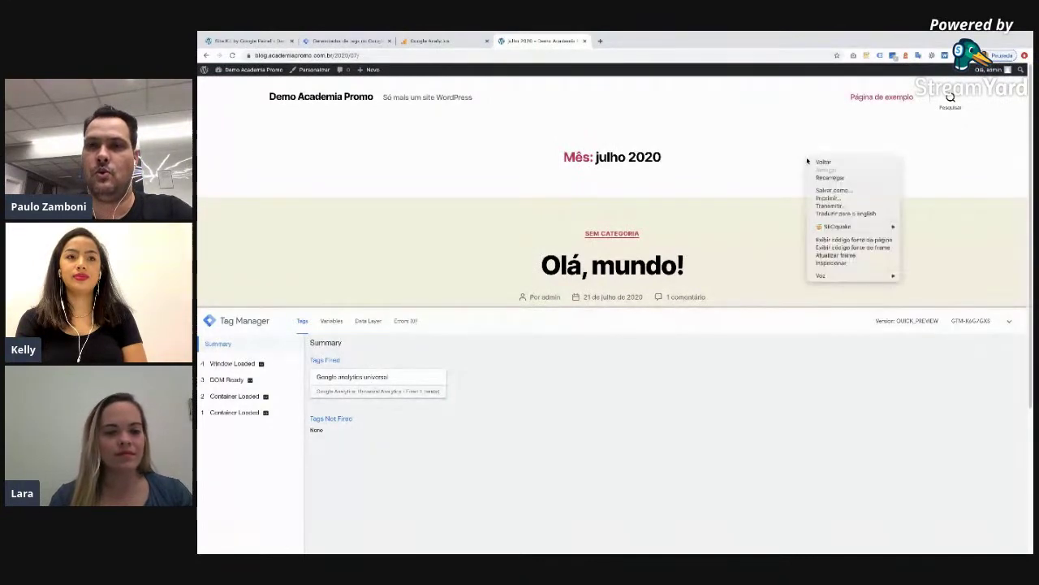
click(842, 254)
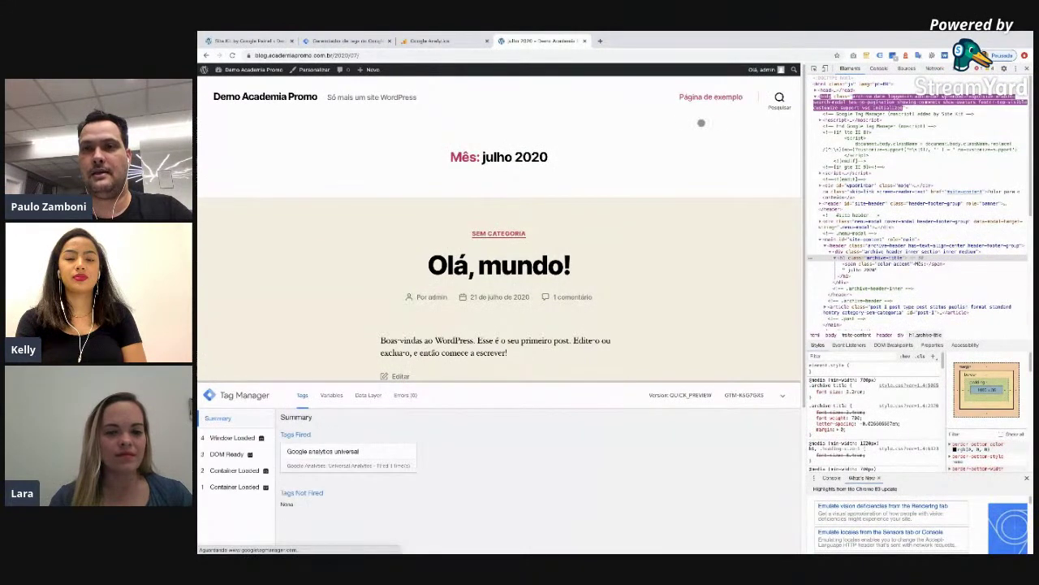
click(824, 70)
key(ctrl+r)
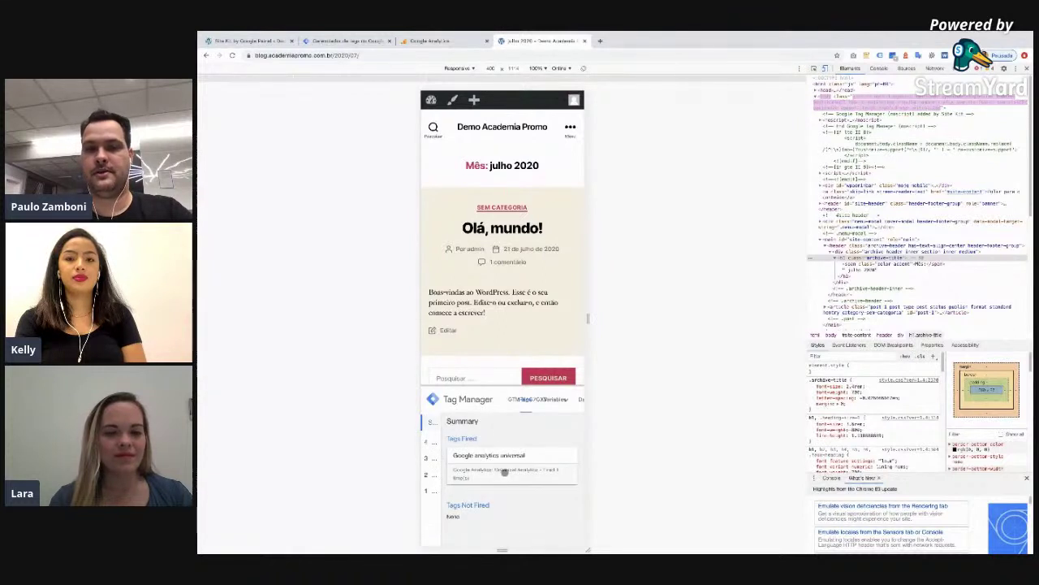
click(568, 128)
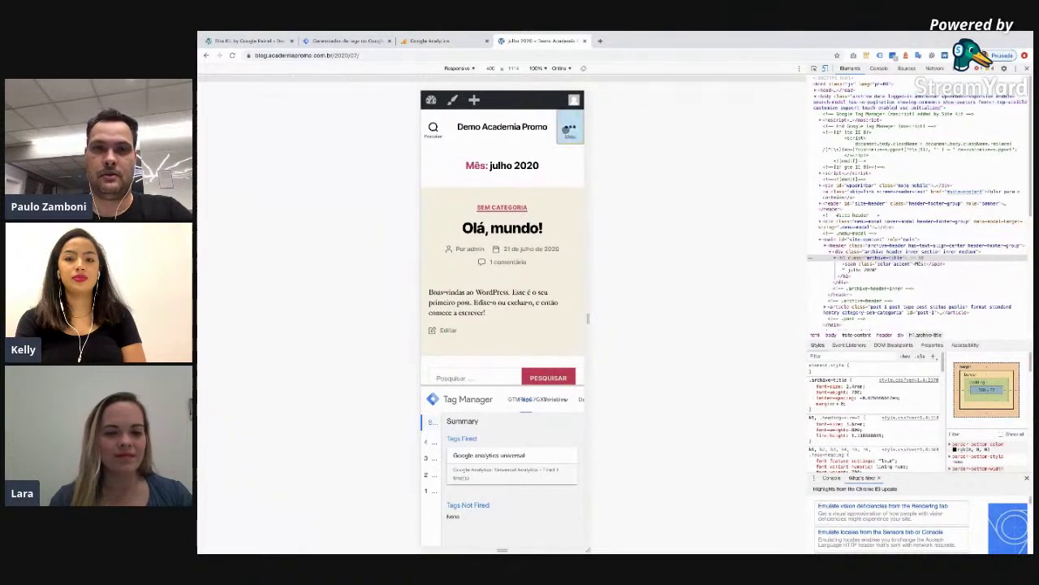
click(491, 155)
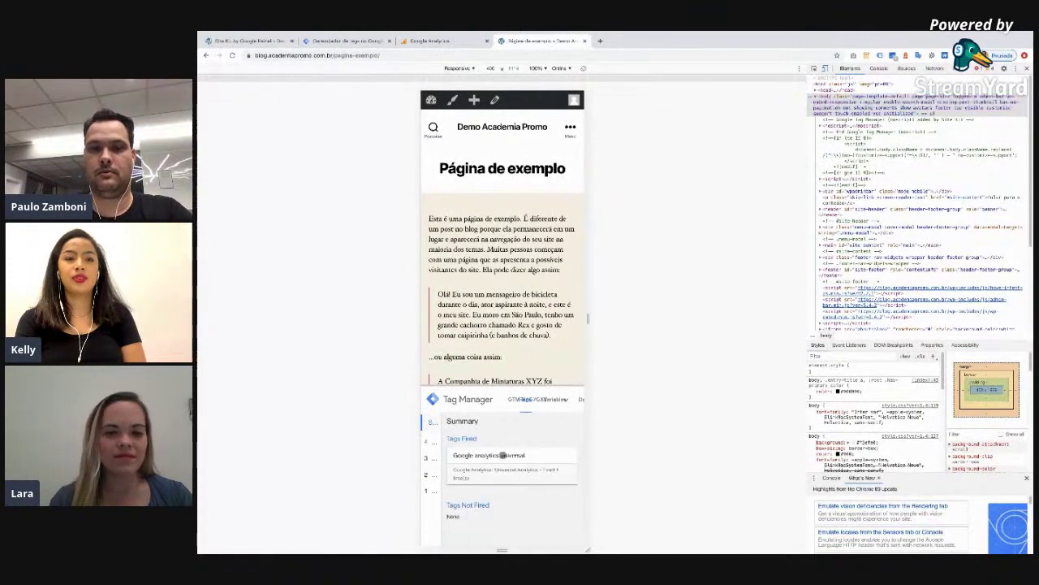
- Check the active users in Google Analytics and look over the Tag Manager workspace and Site Kit dashboard
click(455, 40)
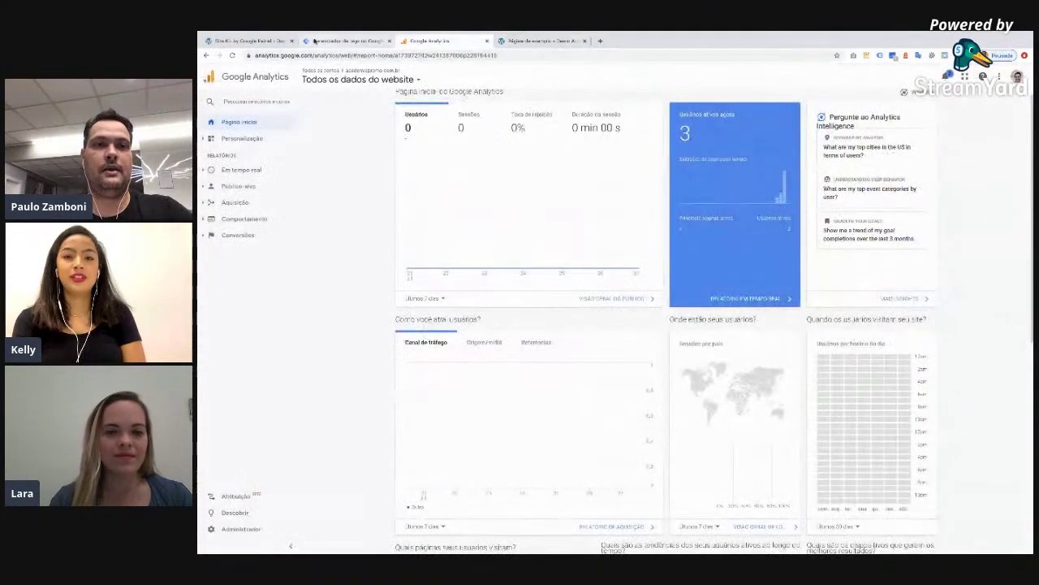
click(341, 41)
click(252, 41)
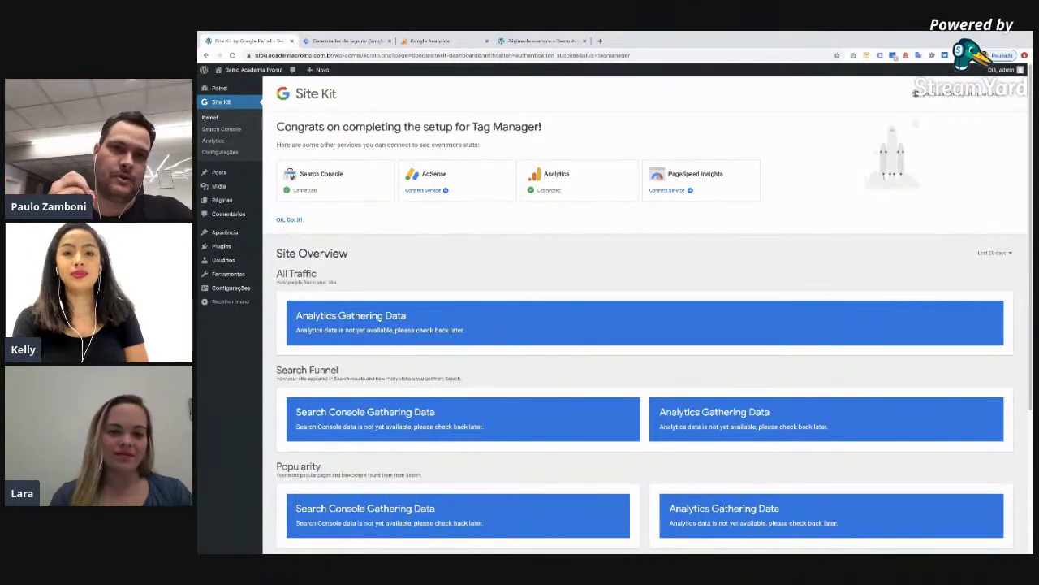
click(437, 41)
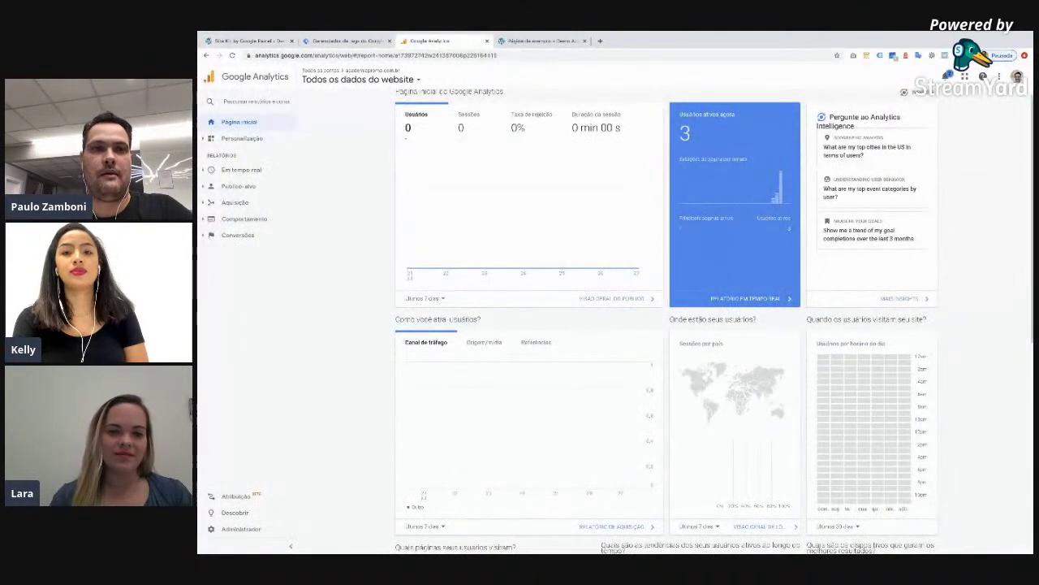
- Exit preview mode for Tag Manager's Default Workspace and confirm leaving it
click(351, 42)
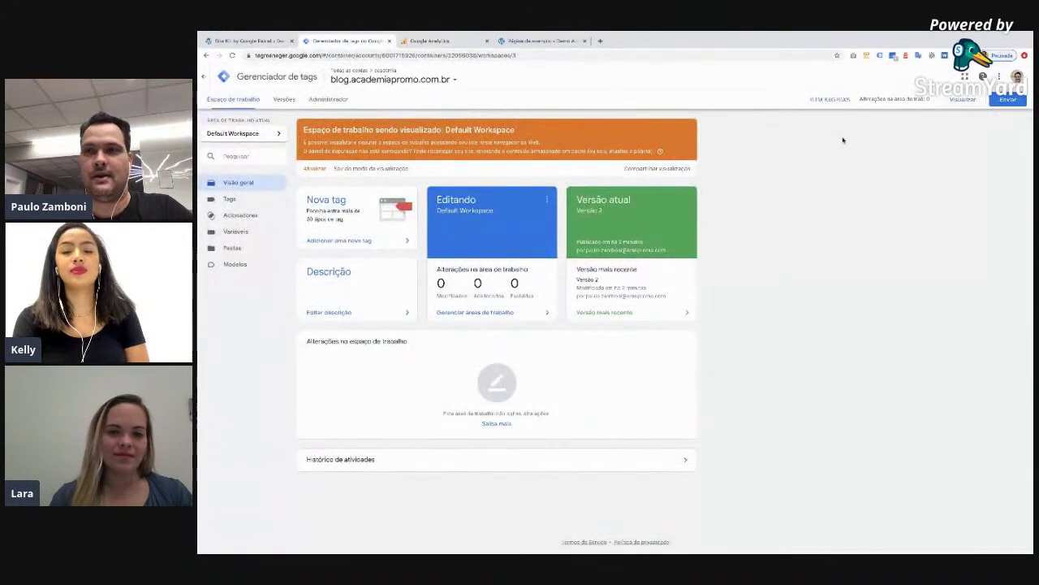
click(344, 168)
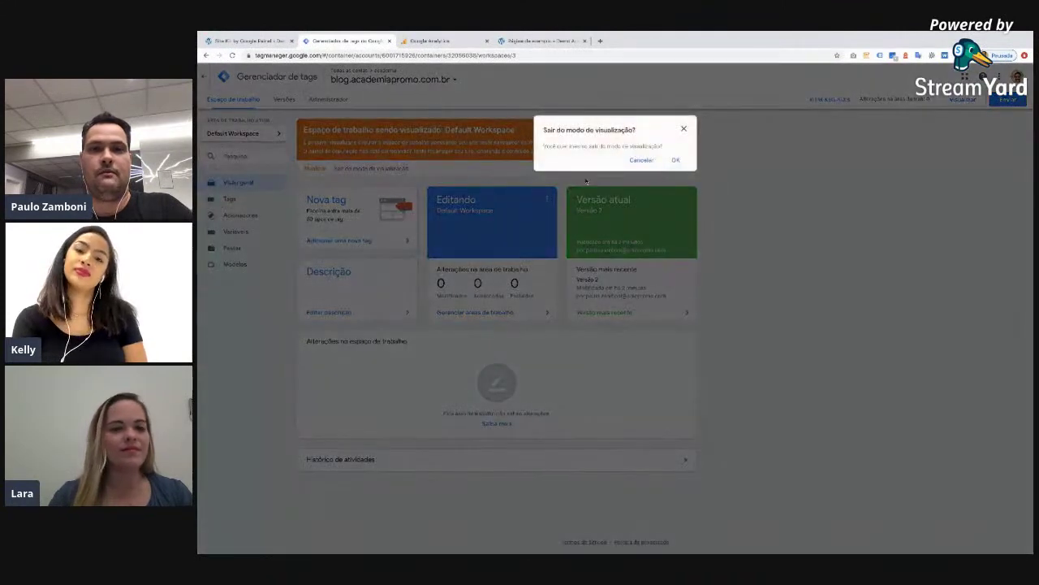
click(675, 160)
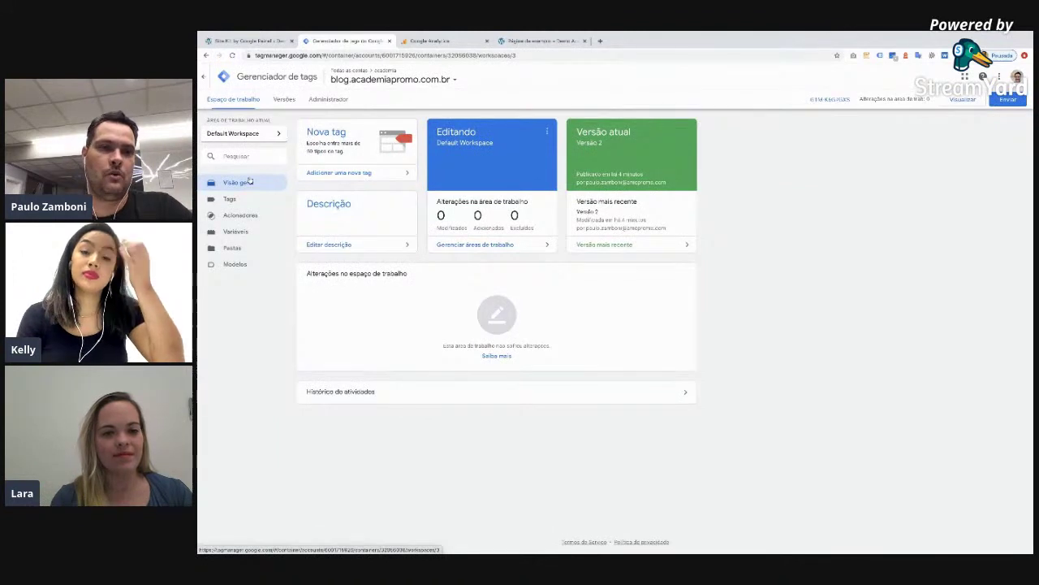
click(359, 173)
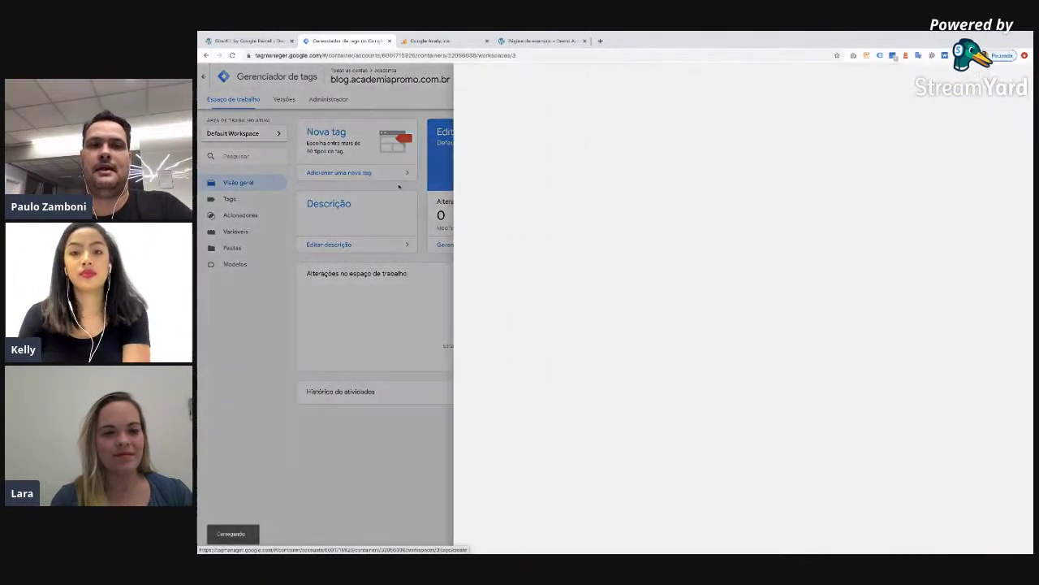
click(712, 158)
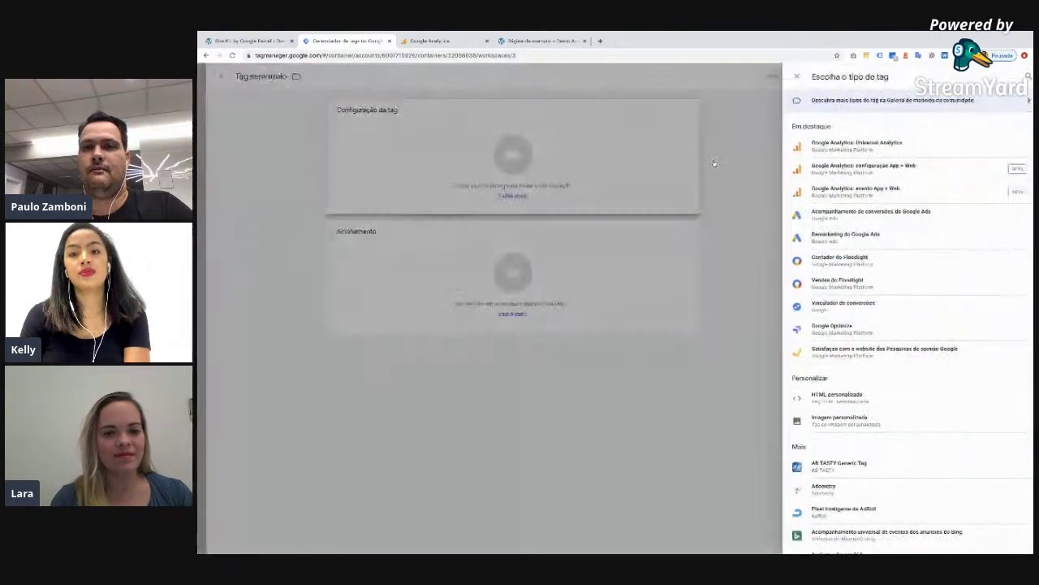
click(849, 406)
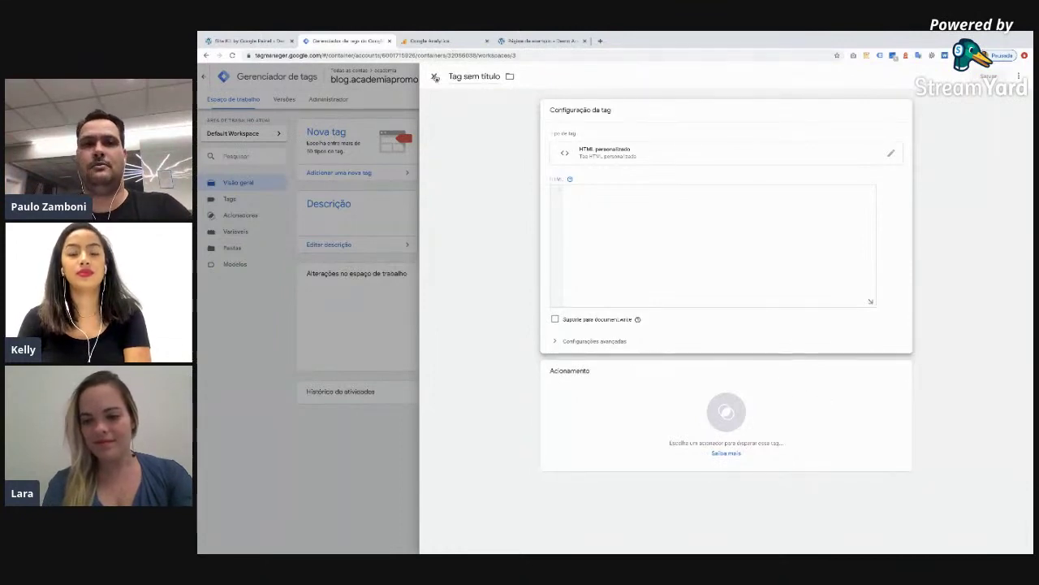
click(433, 75)
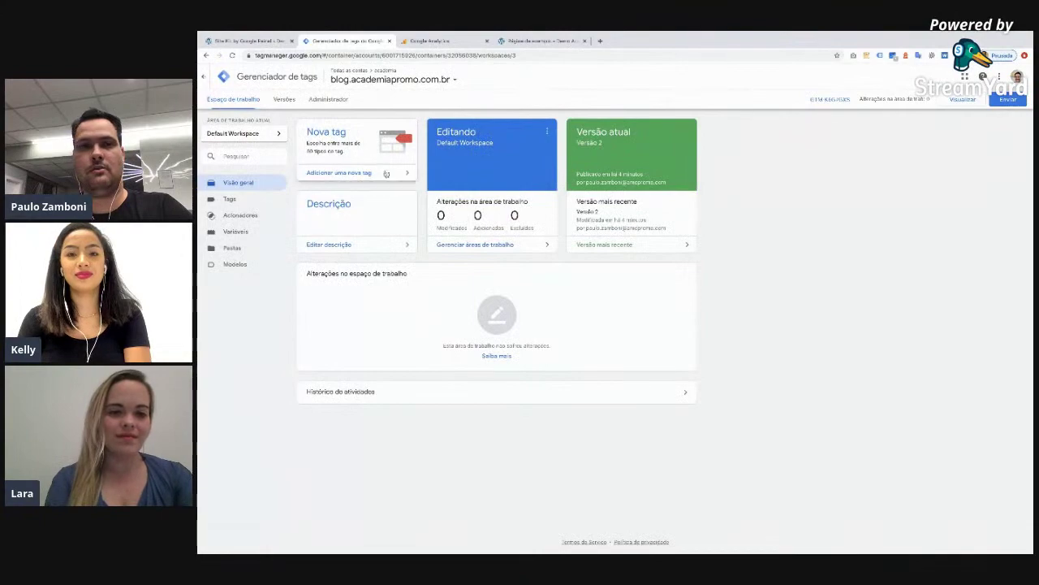
- Start a new tag, look through the tag templates in the community template gallery, and close the untitled tag without saving
click(339, 172)
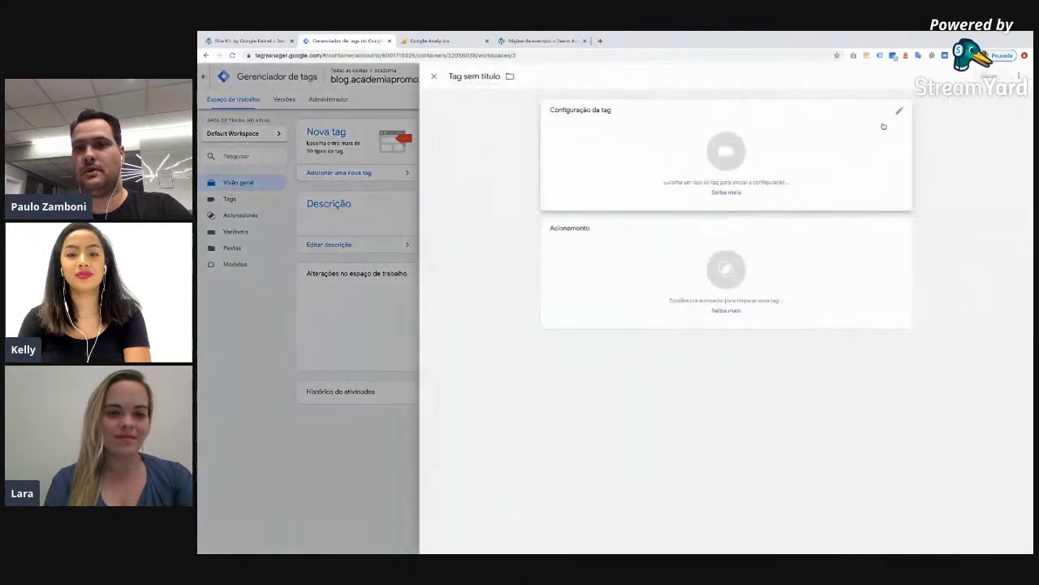
click(831, 154)
click(951, 100)
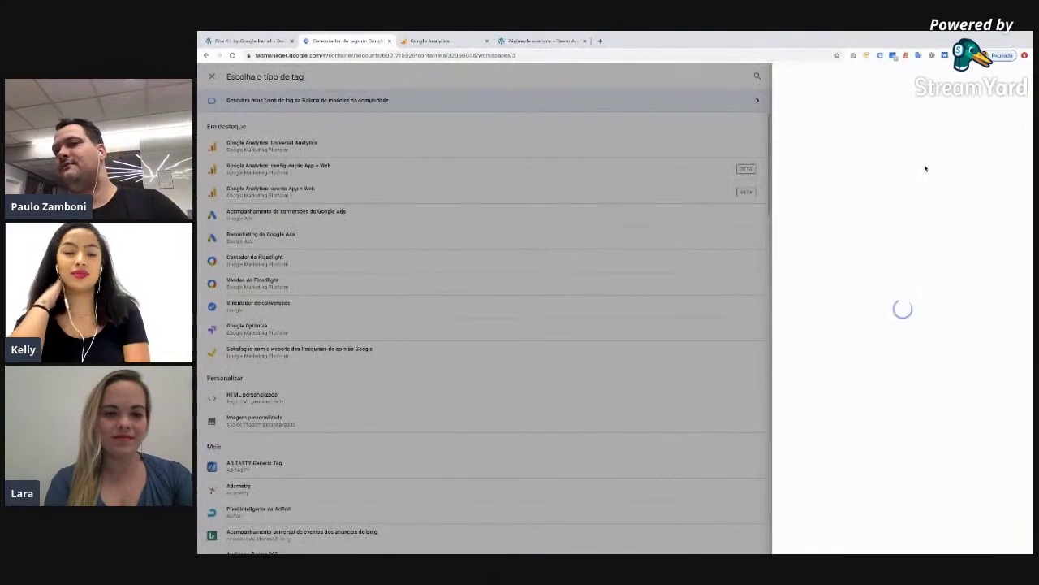
scroll(924, 171, down, 15)
scroll(925, 172, down, 20)
scroll(925, 172, down, 20)
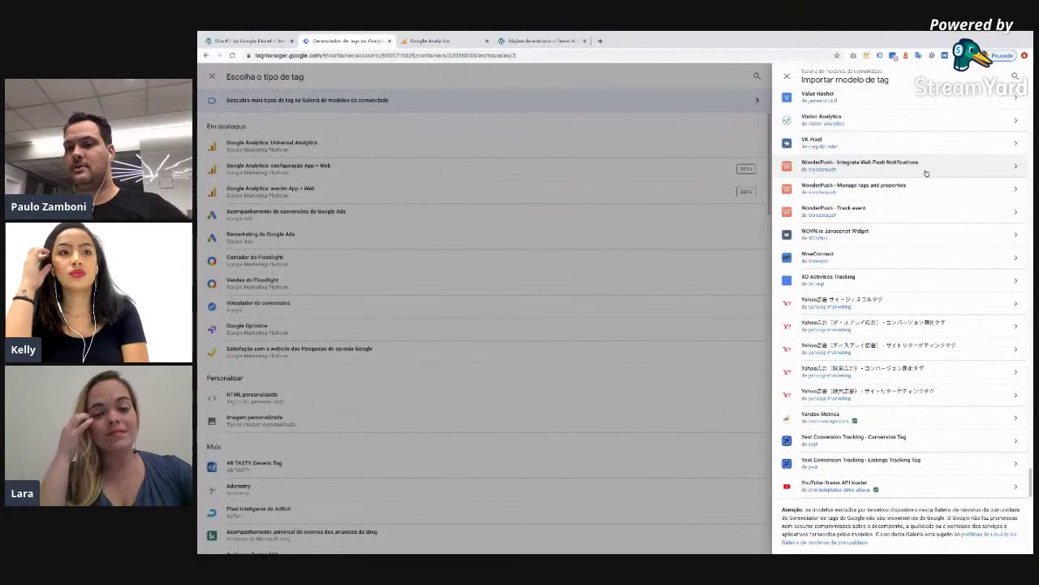
scroll(926, 173, up, 20)
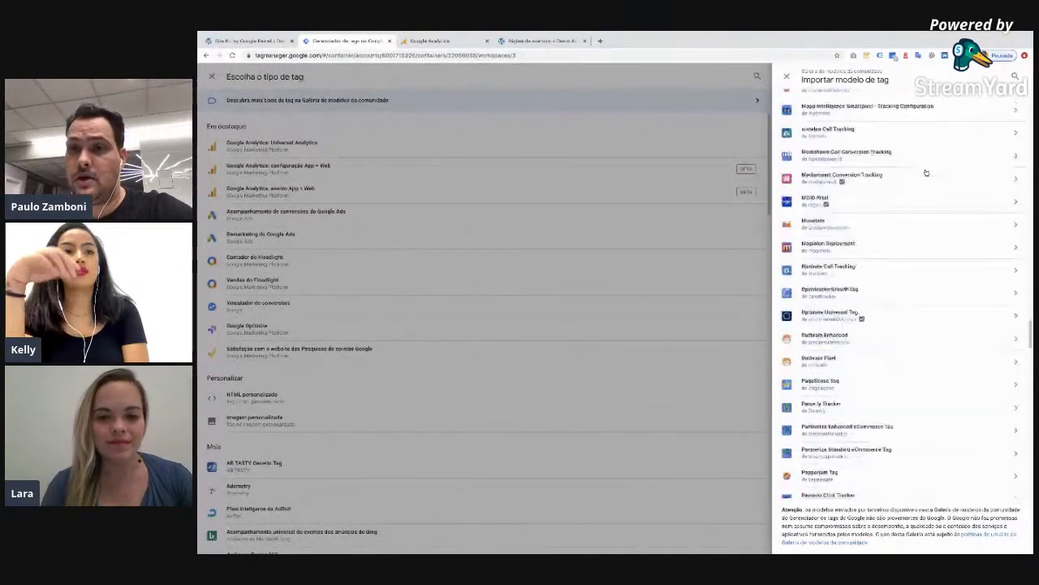
scroll(926, 172, up, 20)
scroll(926, 172, up, 20)
scroll(926, 172, up, 1)
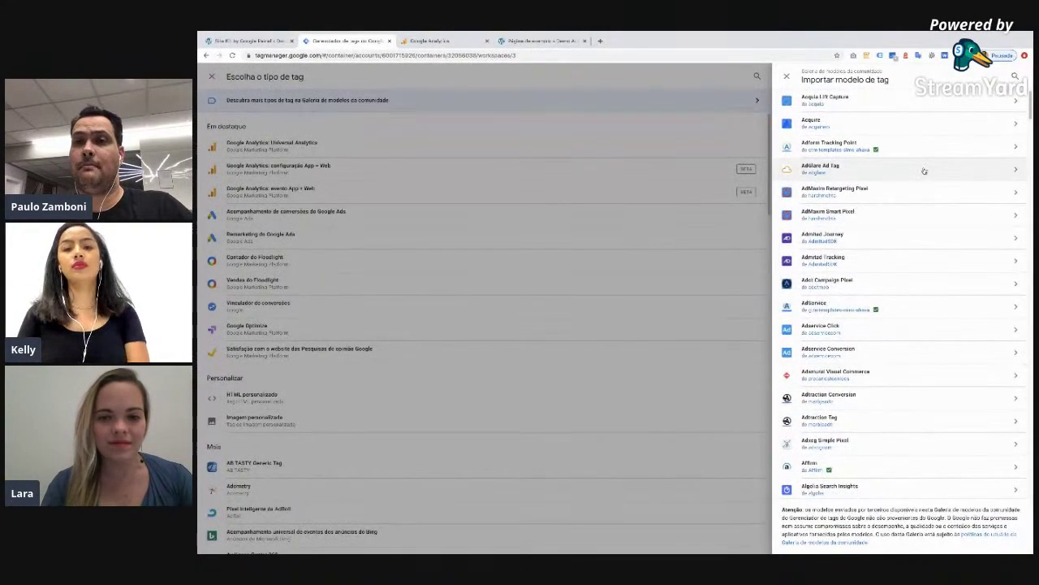
click(787, 78)
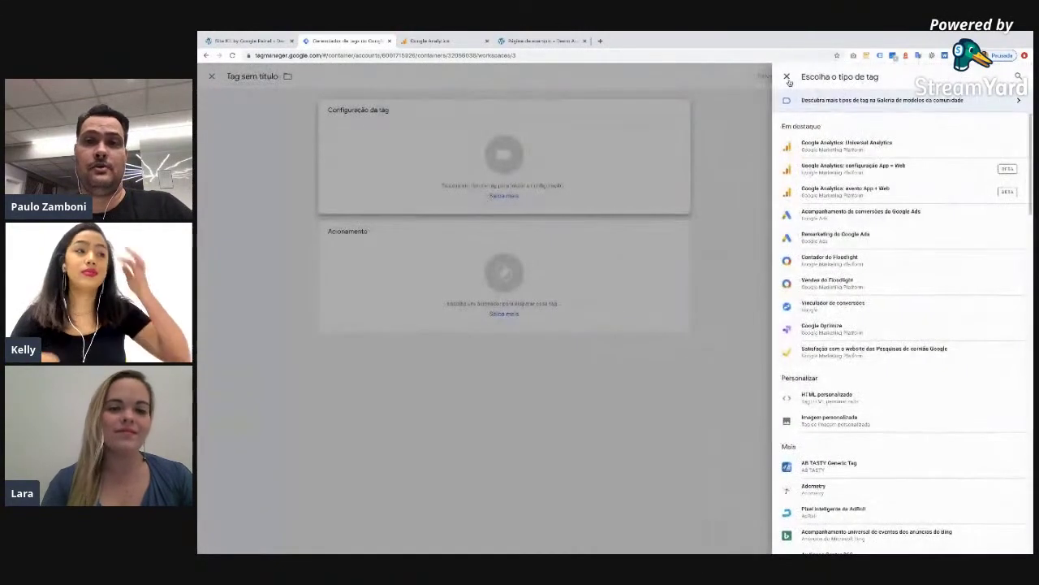
click(786, 77)
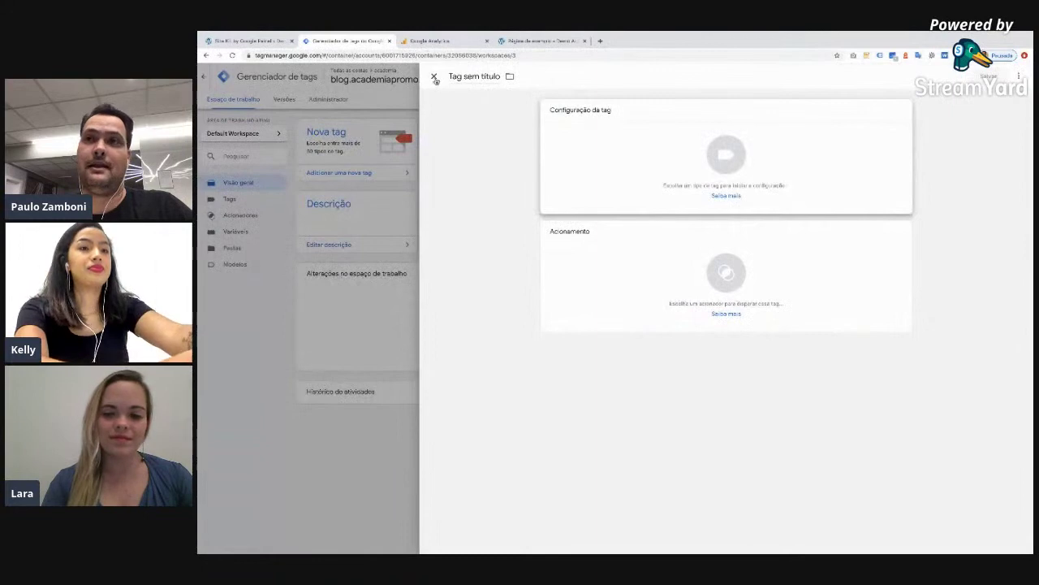
click(435, 77)
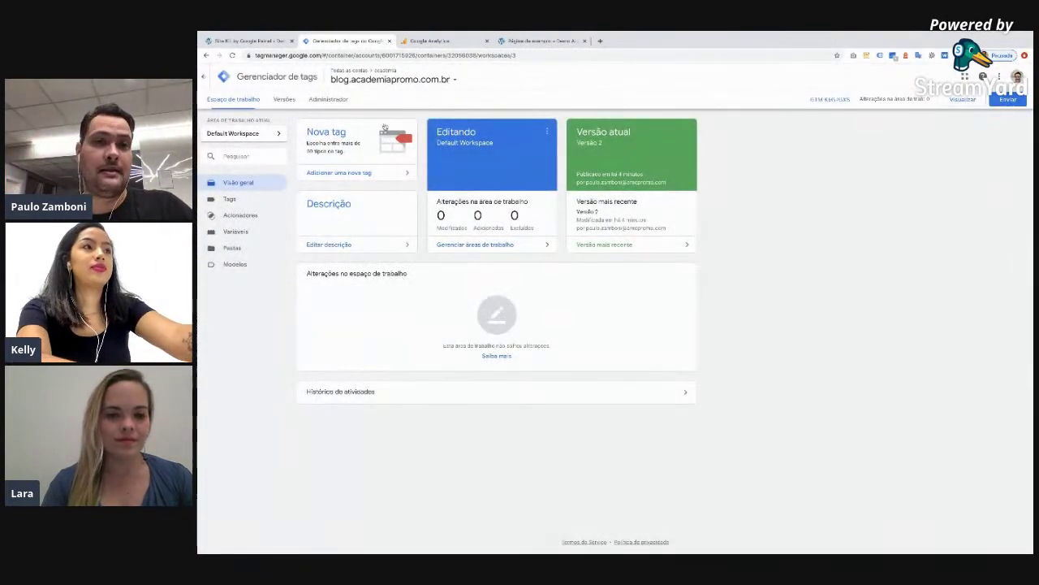
- Check the Search Console report and its date range options in Site Kit on the WordPress site
click(242, 41)
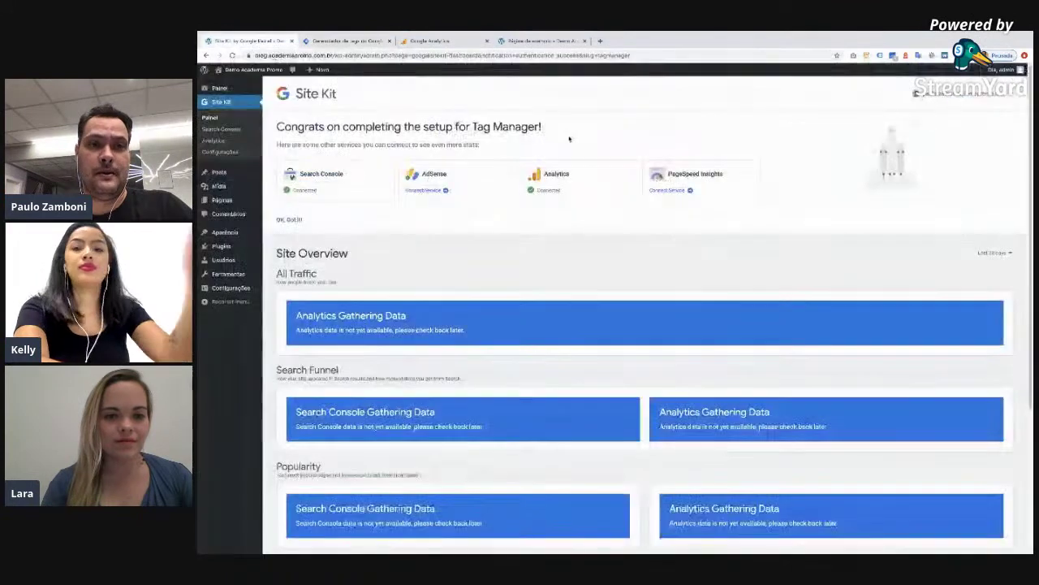
click(233, 131)
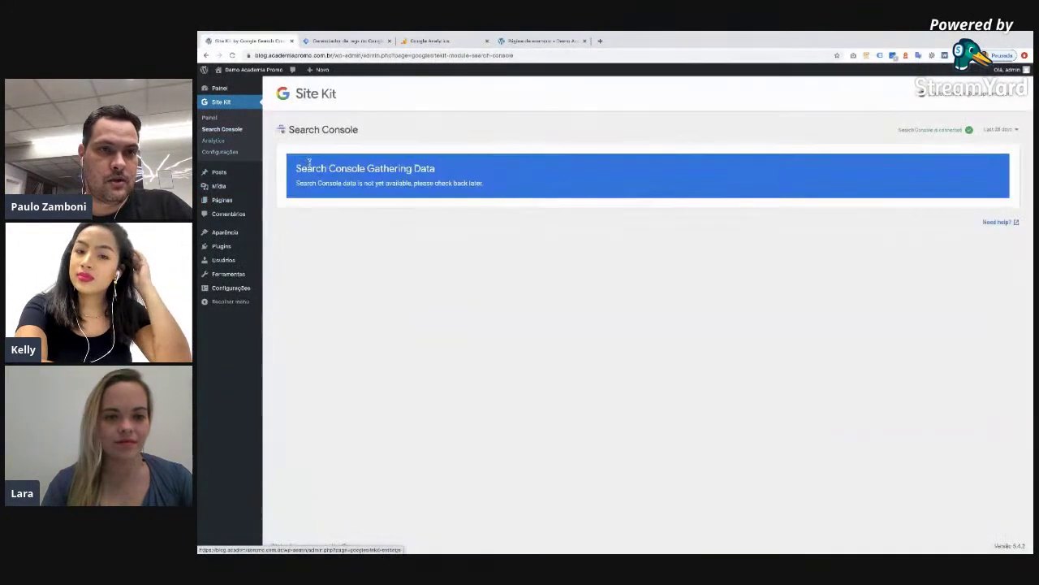
click(1013, 131)
click(1000, 193)
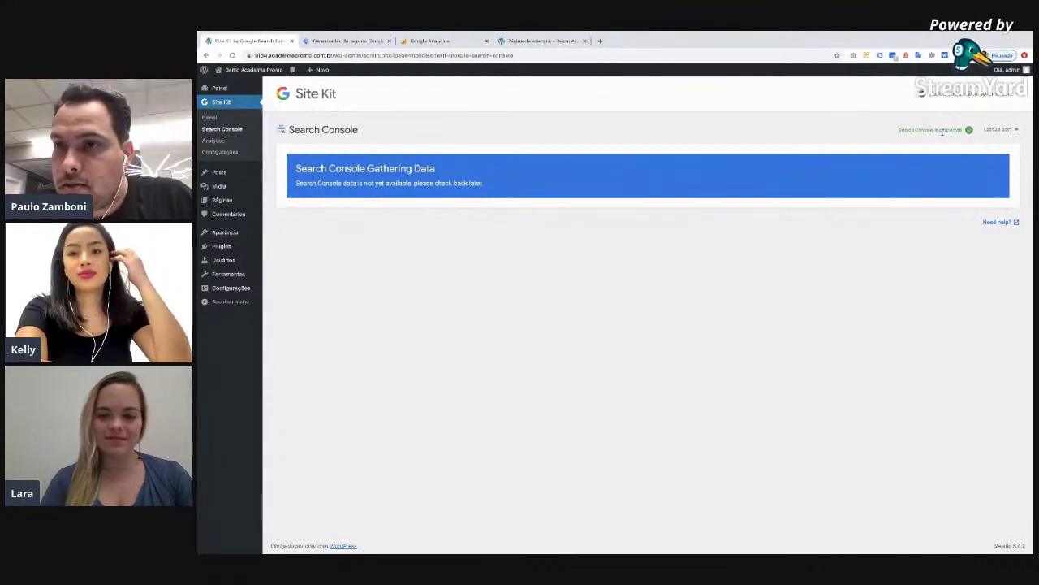
- Examine the property connected to Search Console in Site Kit's connected services settings, and collapse its details
click(220, 152)
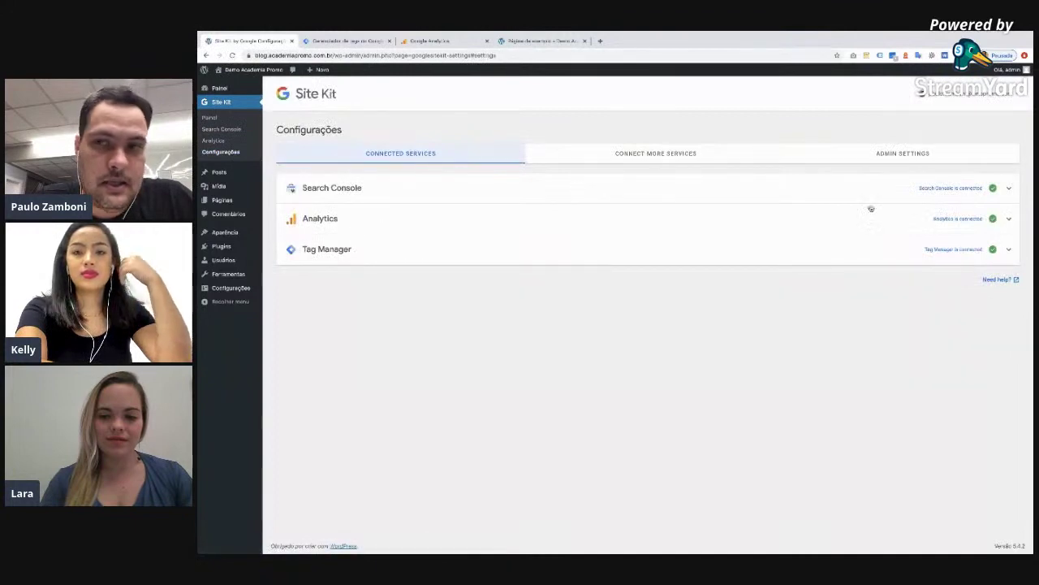
click(1006, 189)
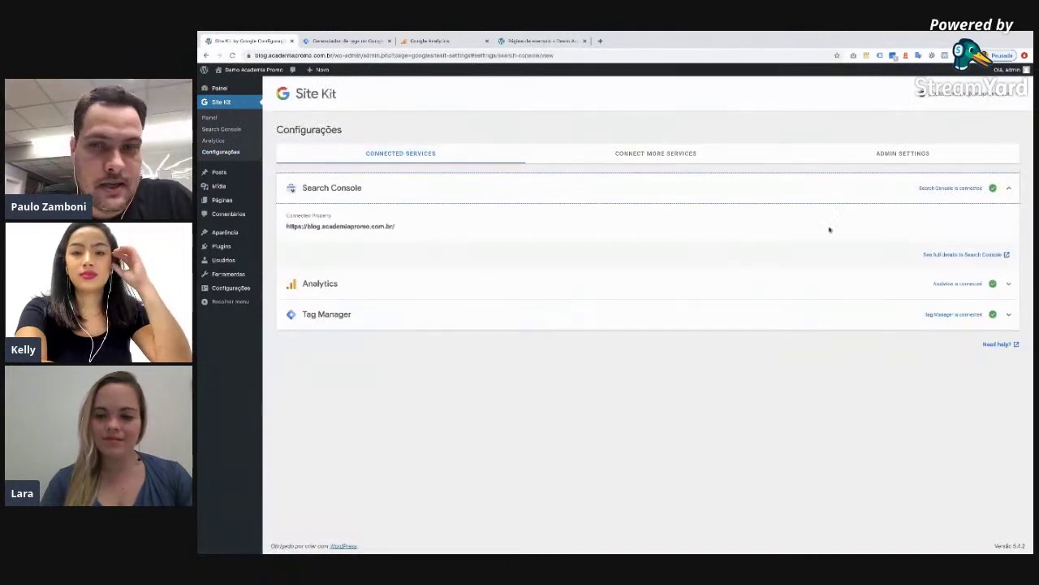
click(994, 188)
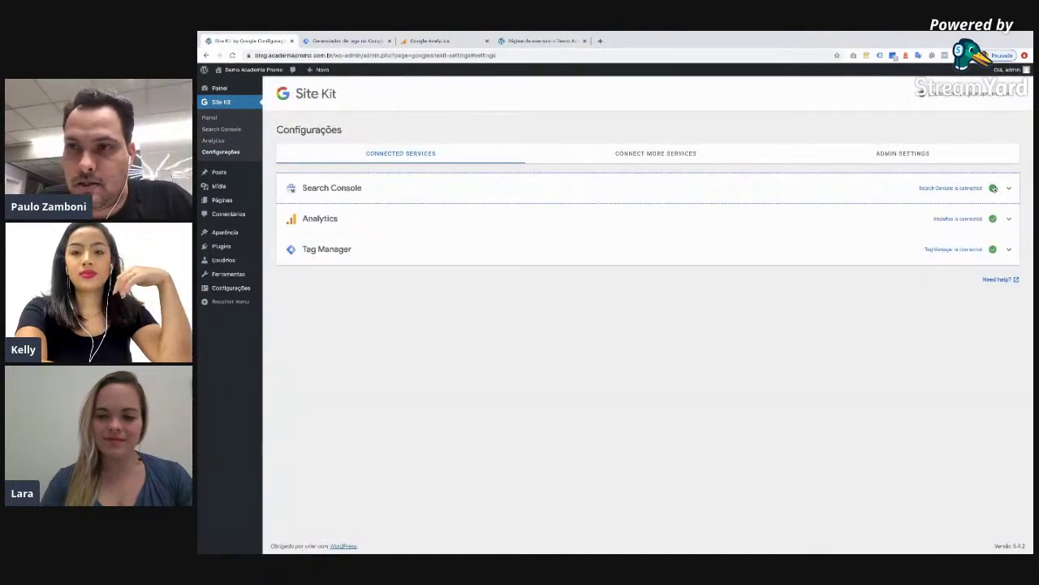
click(994, 188)
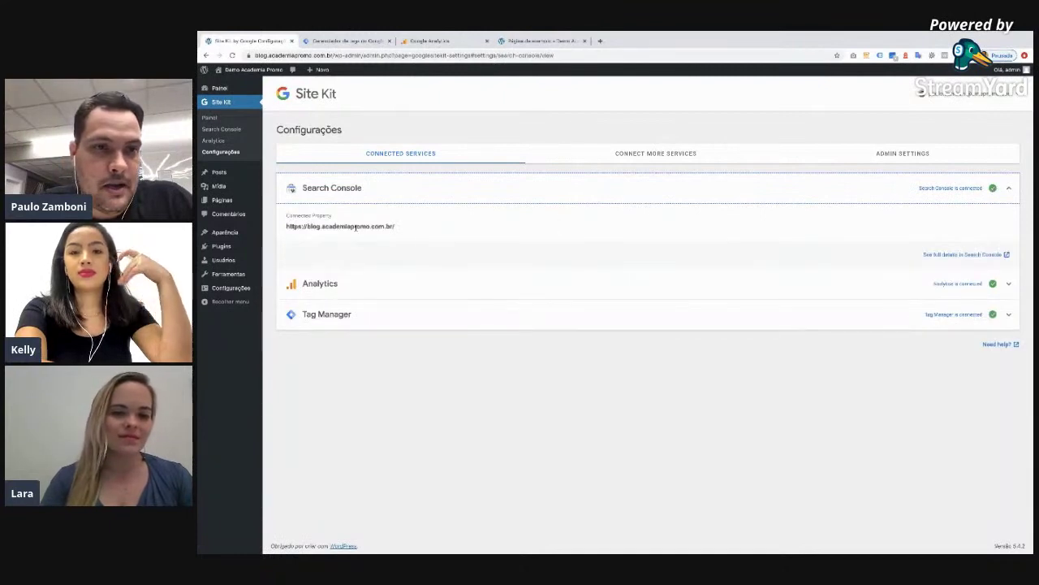
click(350, 199)
click(351, 197)
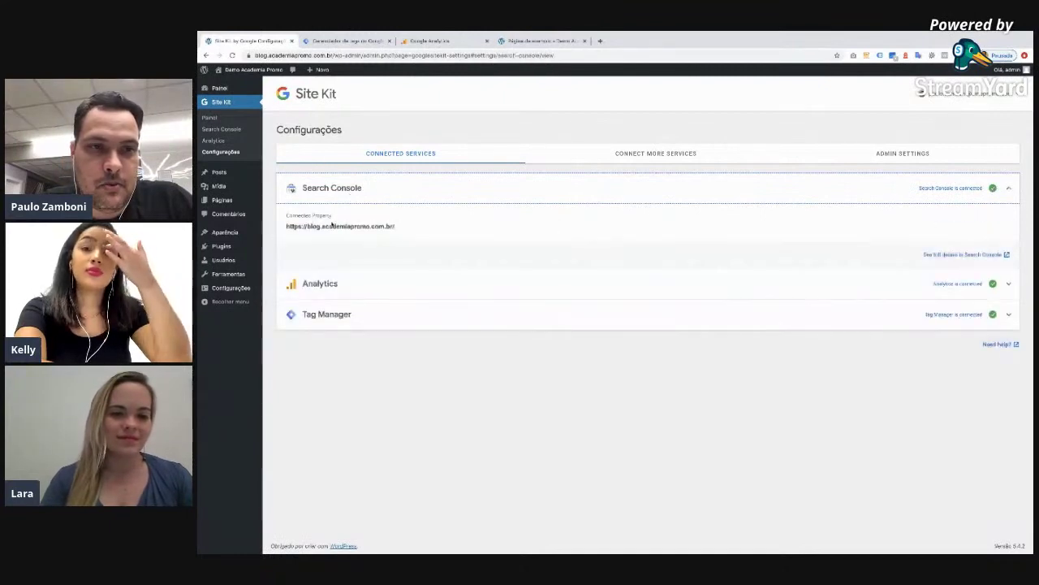
click(994, 188)
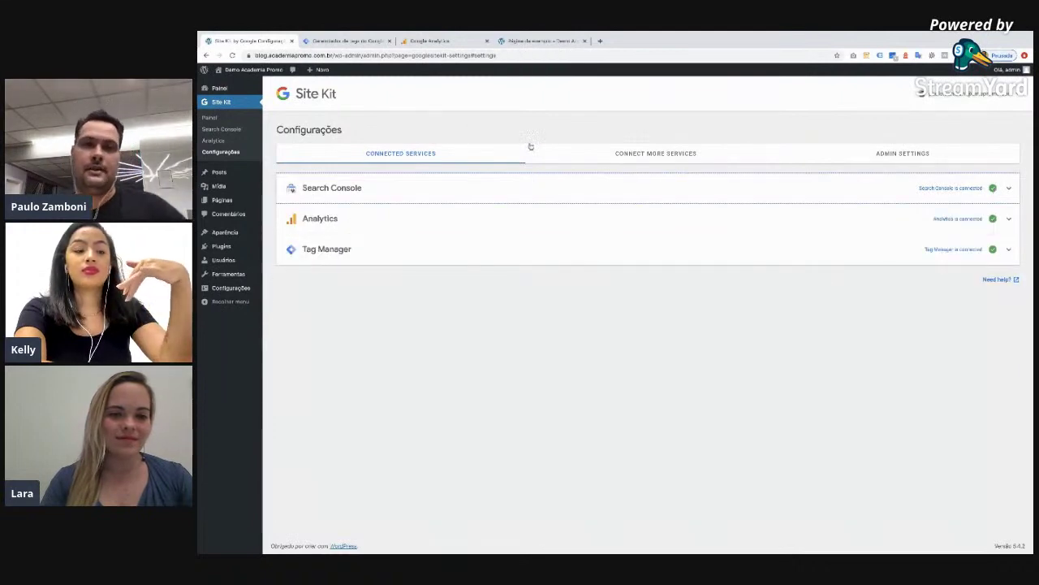
- Return to the blog's Página de exemplo page and close the browser's developer tools
mouse_move(363, 33)
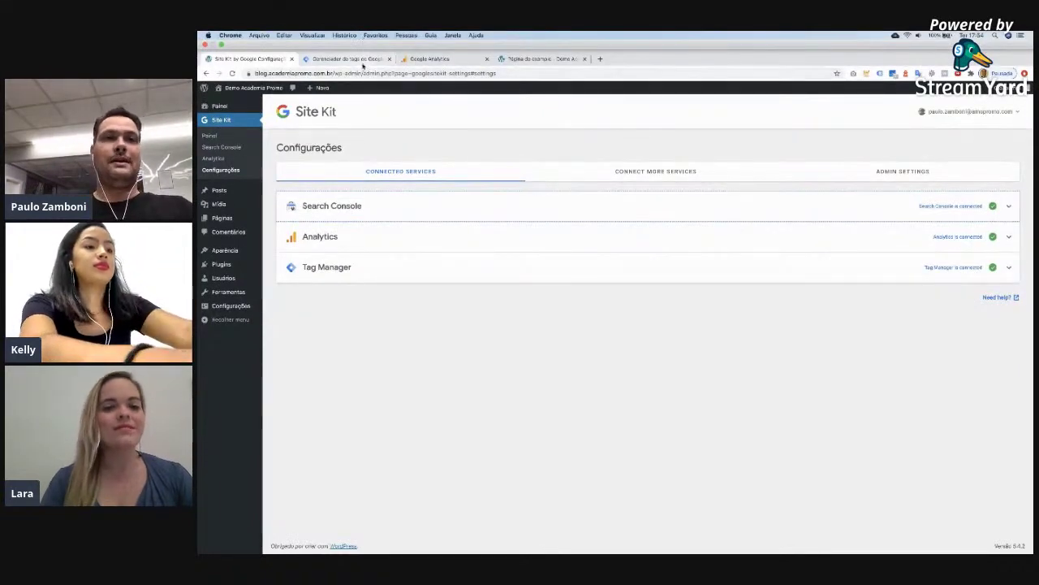
click(357, 59)
click(434, 59)
click(563, 59)
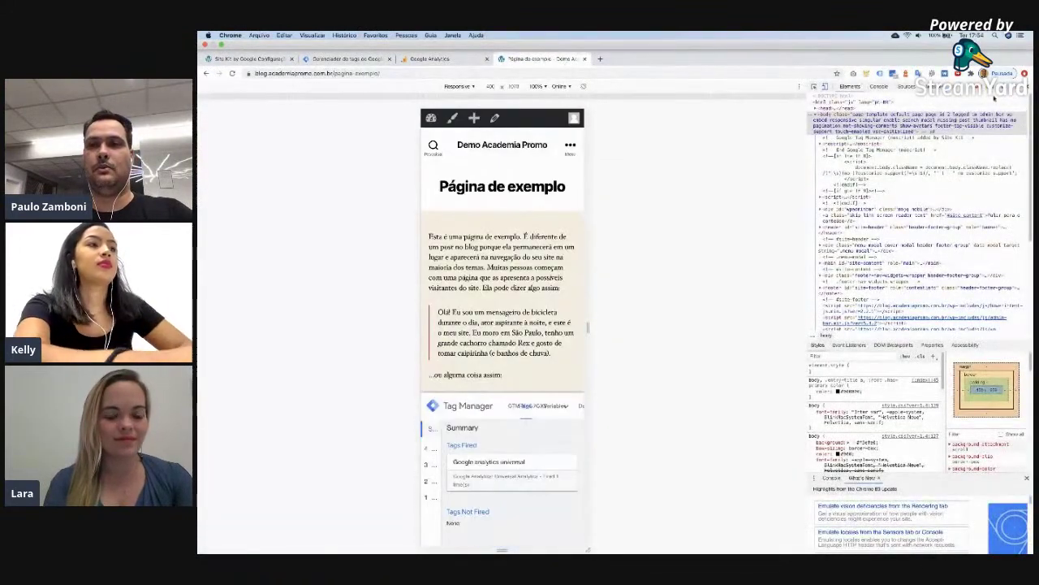
key(super+alt+i)
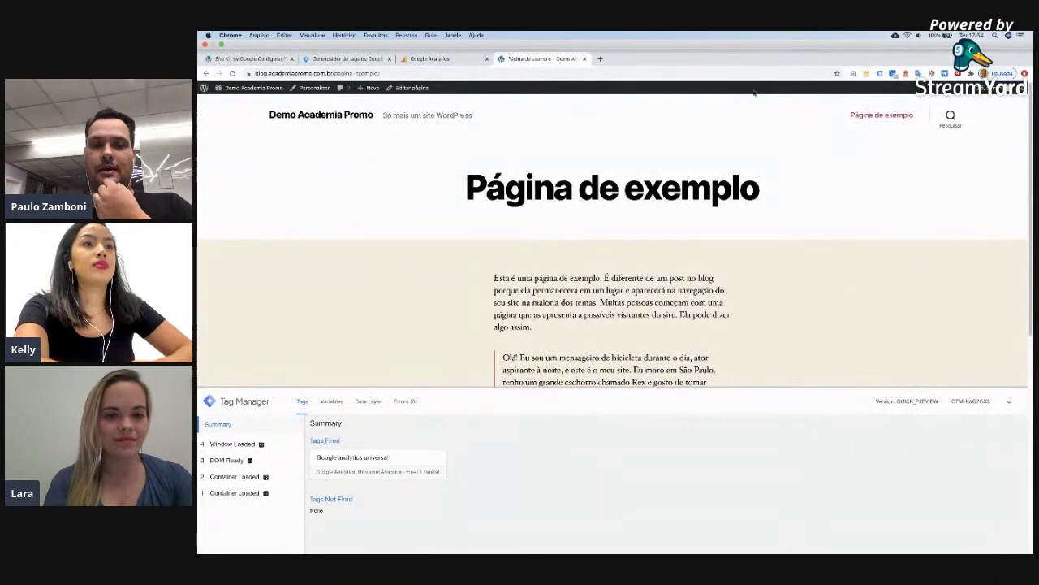
- Search Google for "google searcho" in place of the example page and open the Search Console result
click(590, 74)
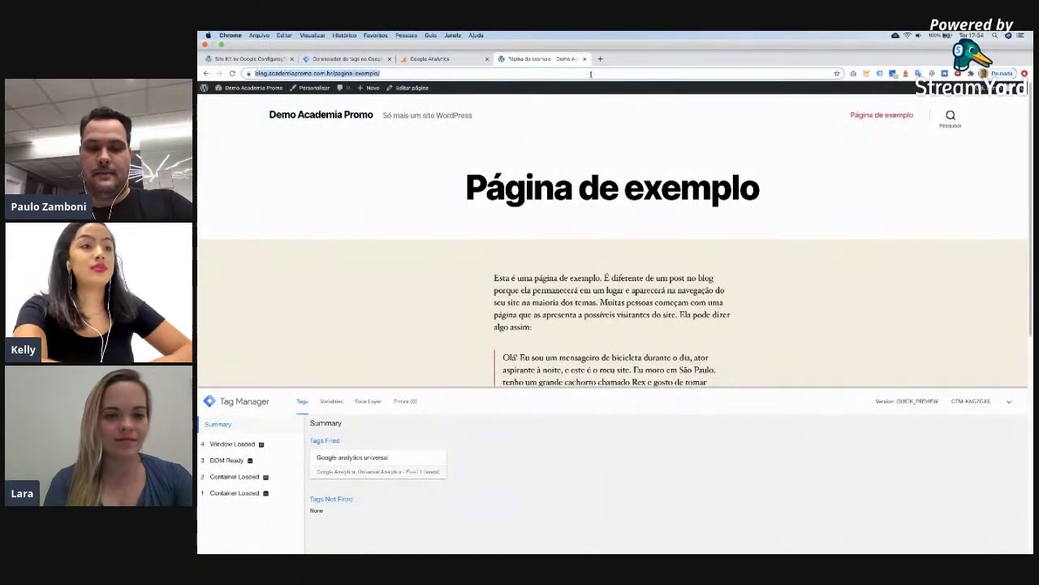
text(google)
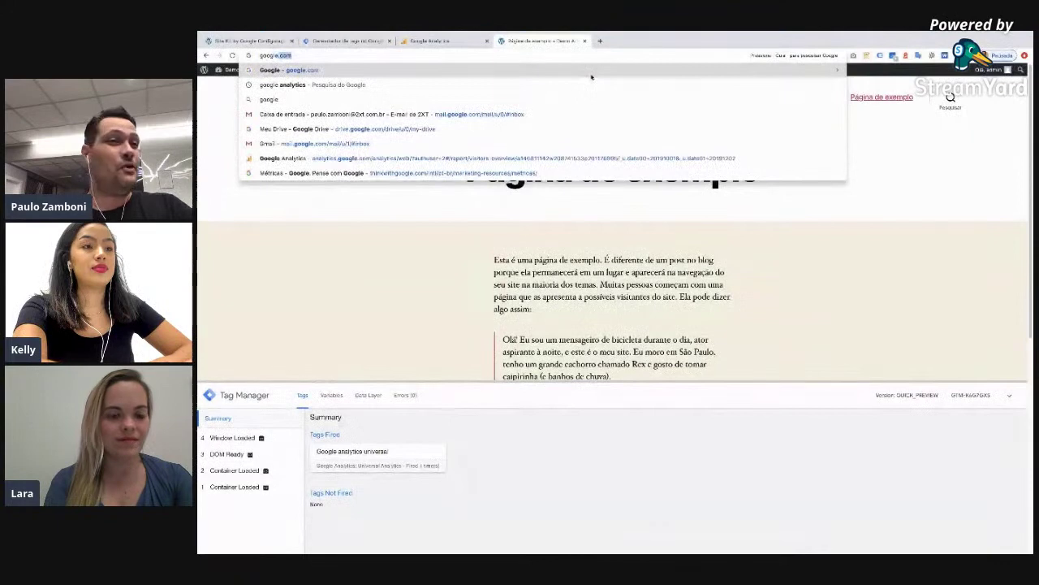
text( searh)
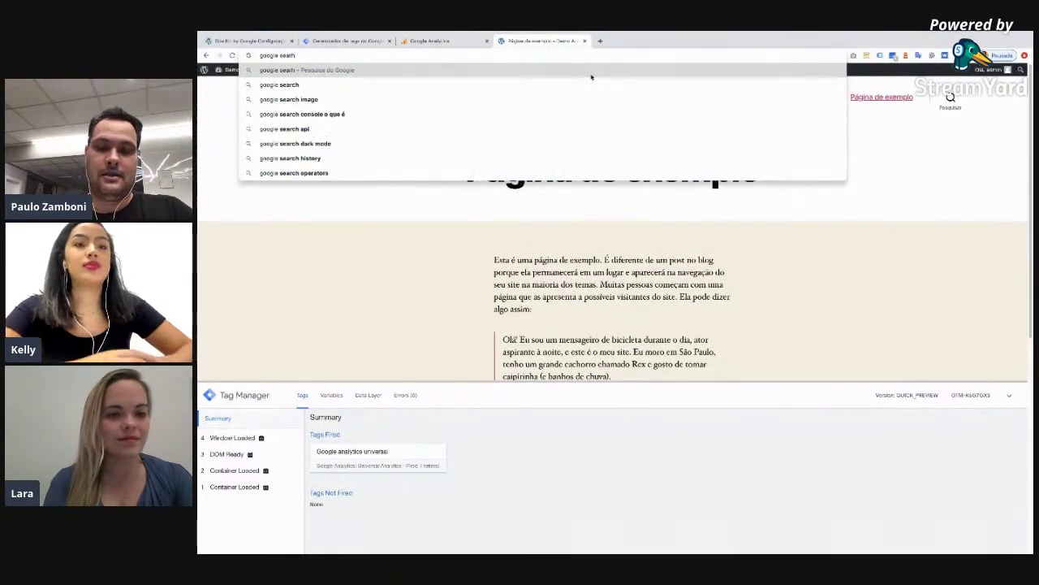
key(BackSpace)
text(chp)
key(BackSpace)
text(o)
key(Return)
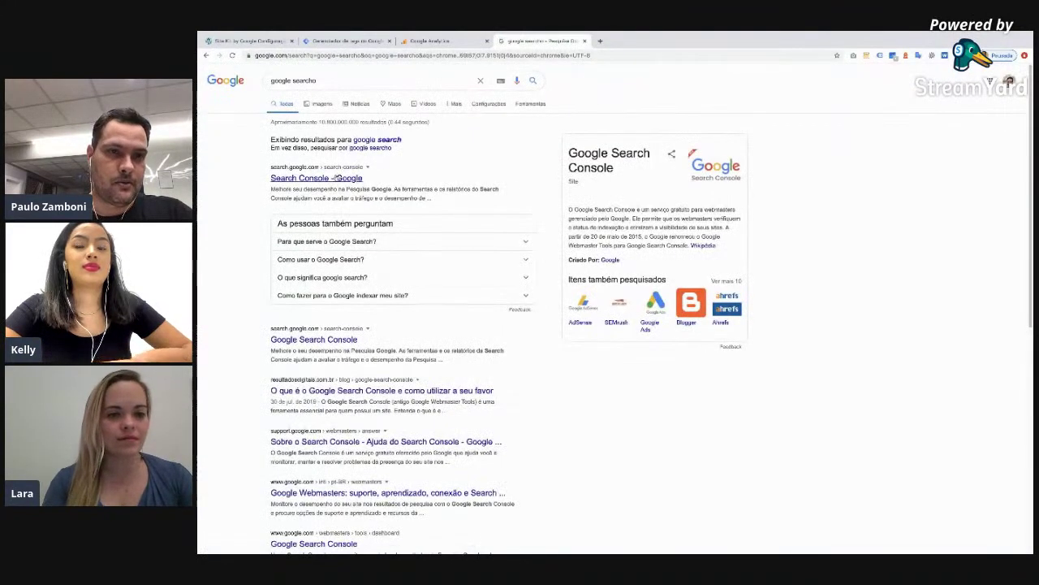
click(333, 179)
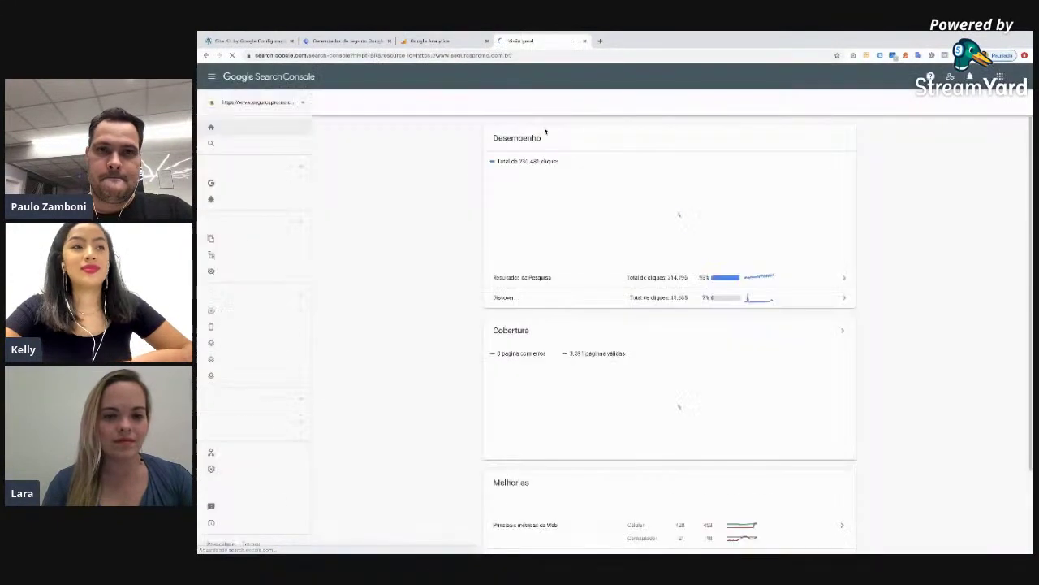
- Look through the properties available in Search Console and check which Google account is signed in
click(278, 99)
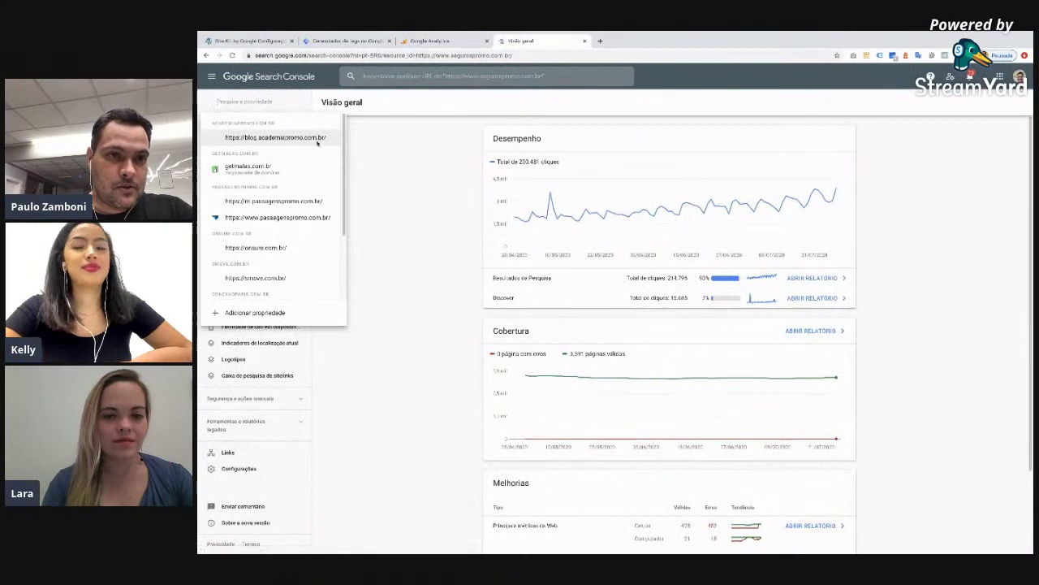
drag(345, 142, 328, 84)
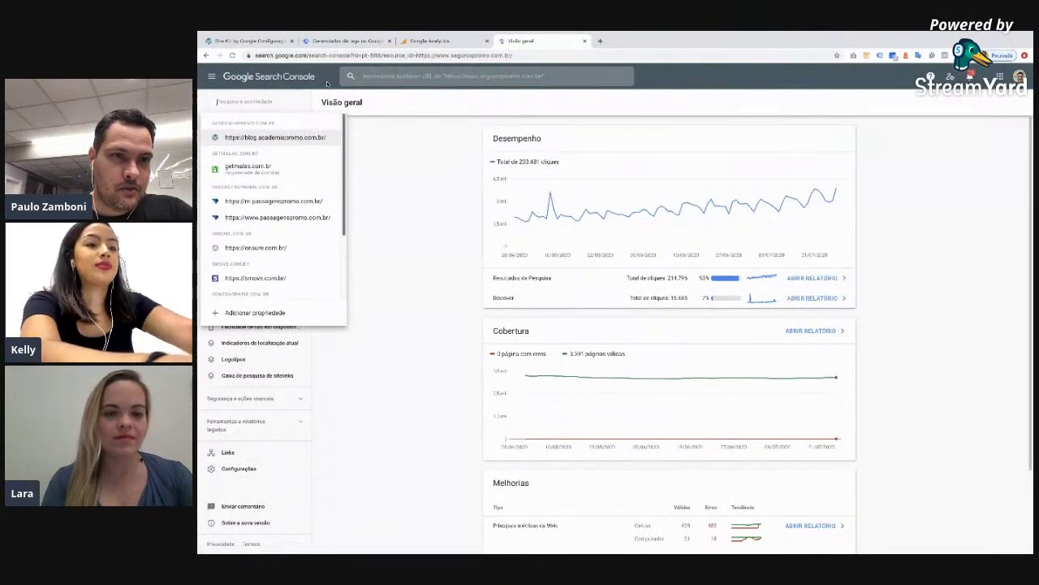
scroll(334, 135, down, 3)
scroll(334, 136, up, 3)
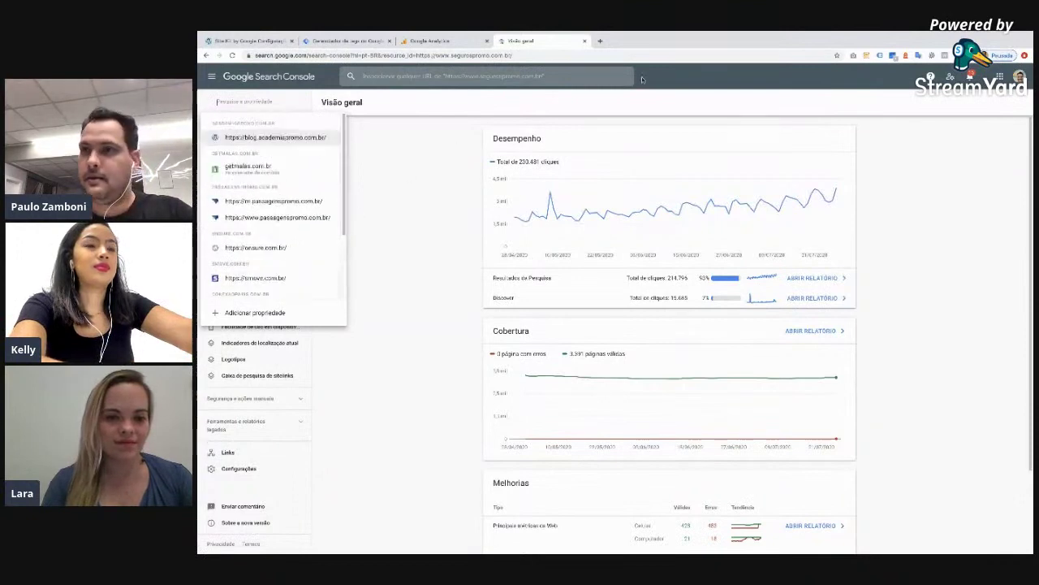
click(1020, 76)
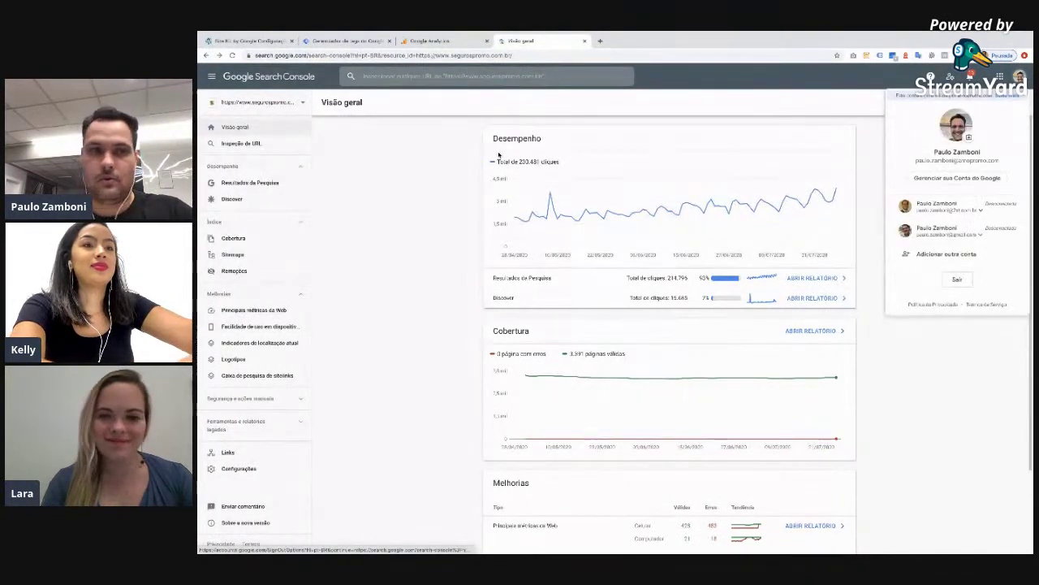
click(344, 135)
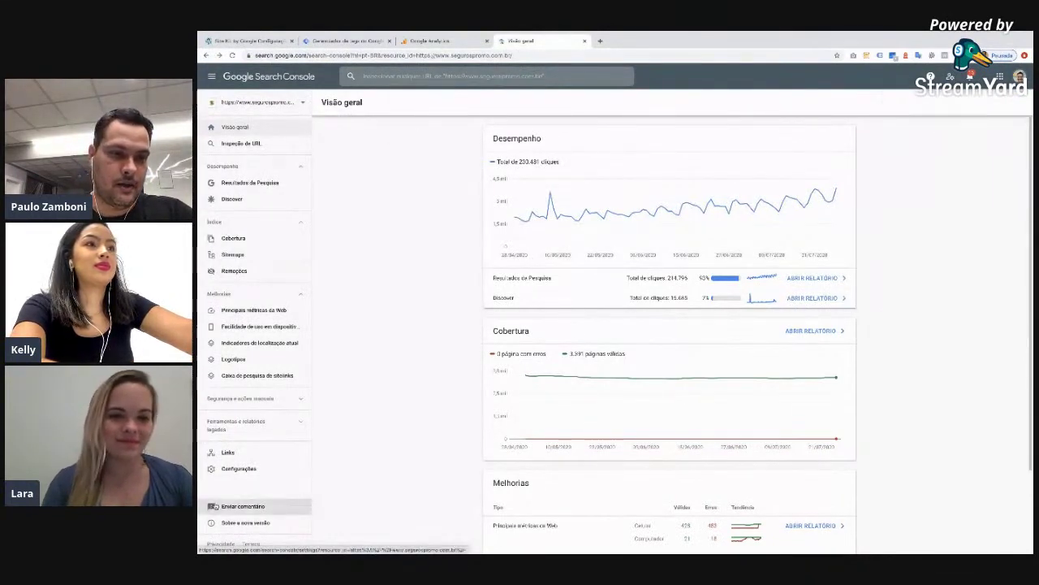
- Open the current property's settings in Search Console and start adding a new property
click(248, 468)
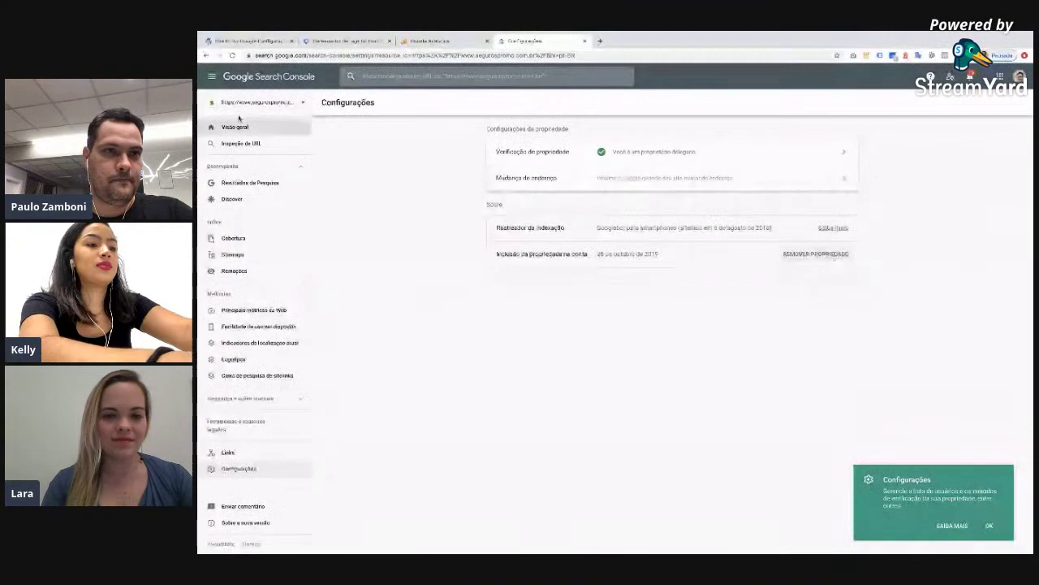
click(265, 103)
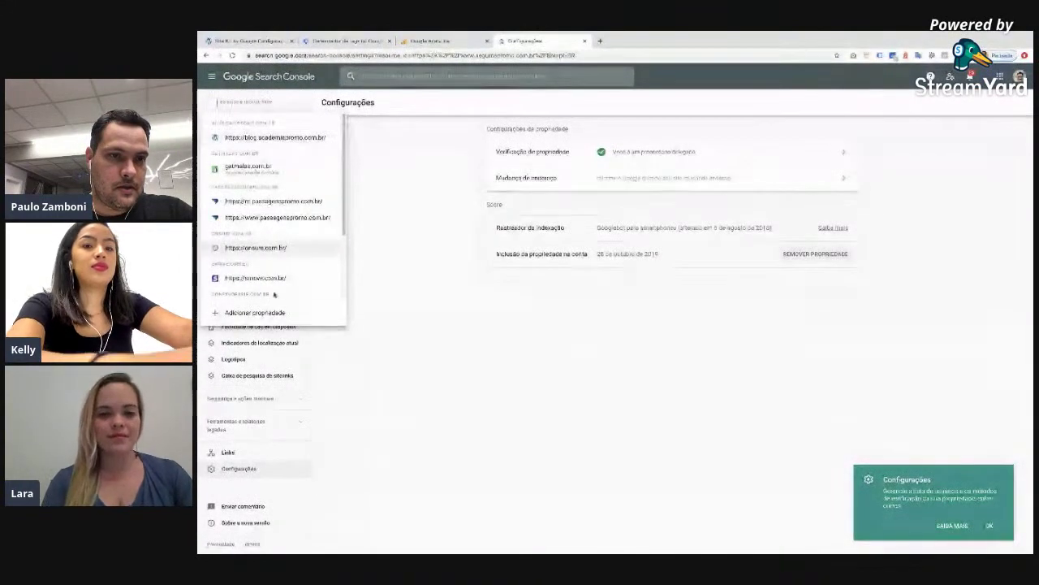
click(257, 312)
text(segurospromo.com.br)
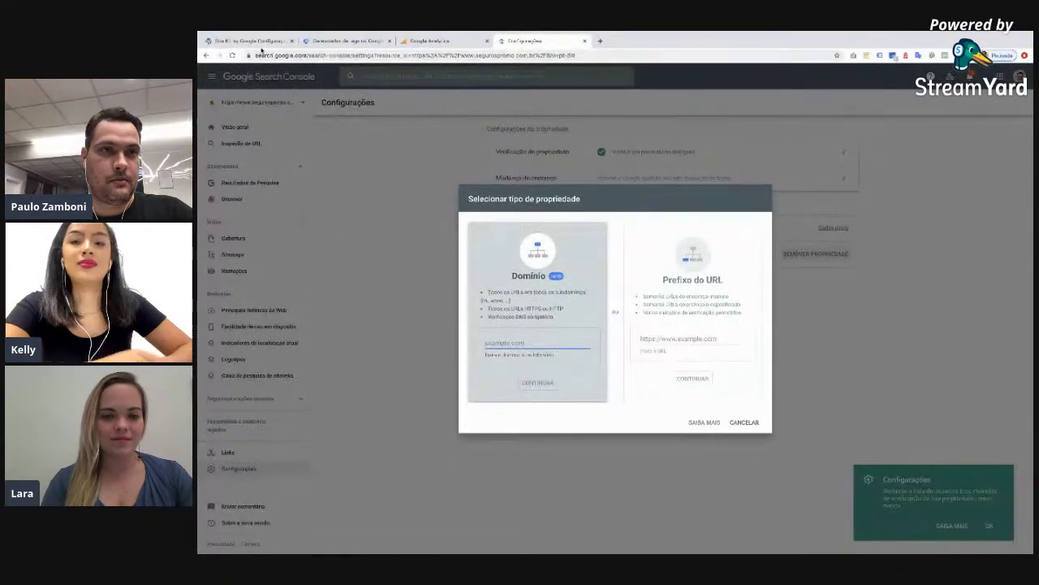
click(258, 42)
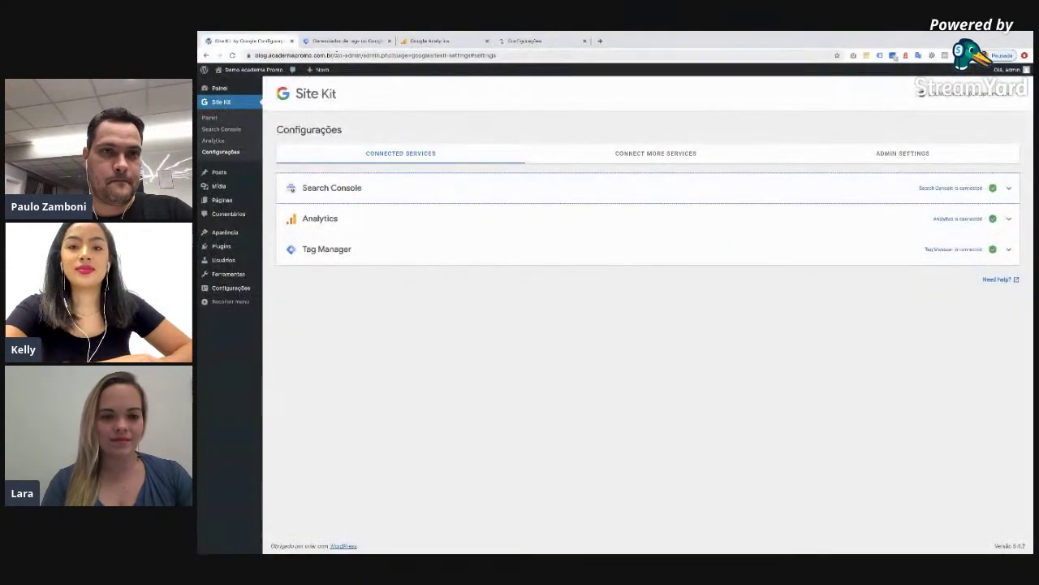
drag(335, 54, 231, 55)
key(ctrl+c)
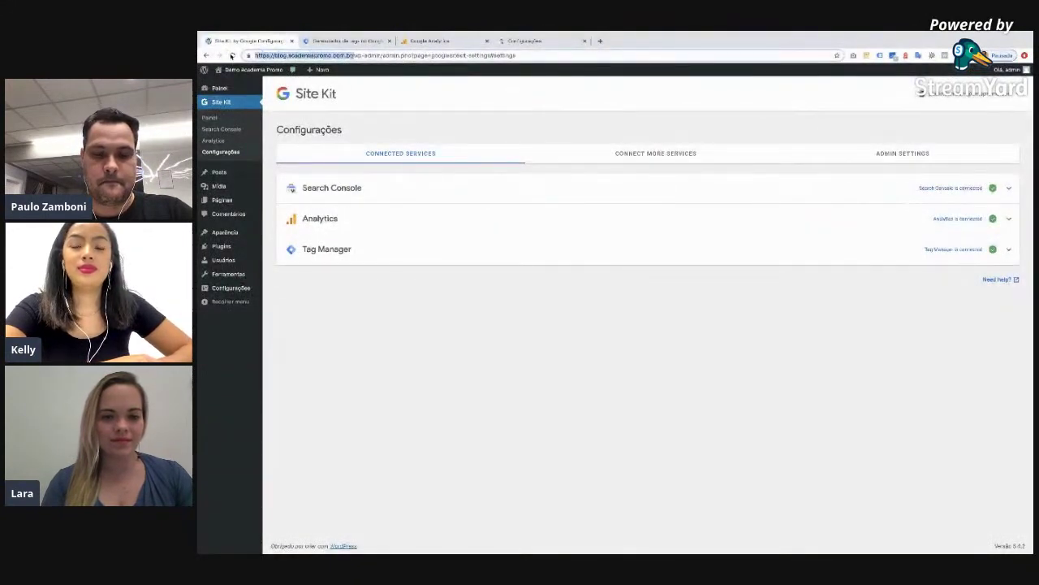
click(524, 40)
key(ctrl+v)
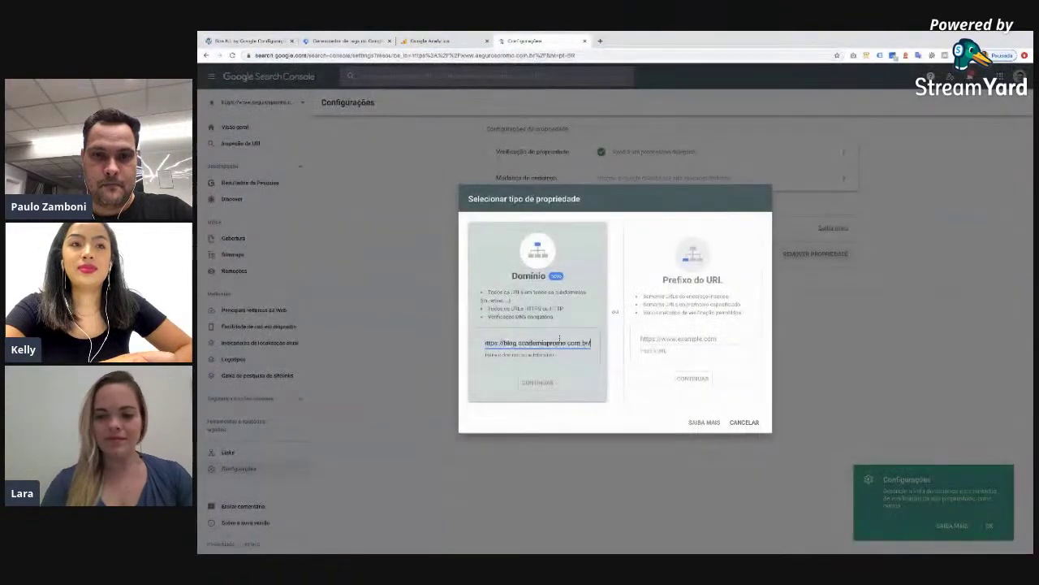
drag(507, 343, 438, 344)
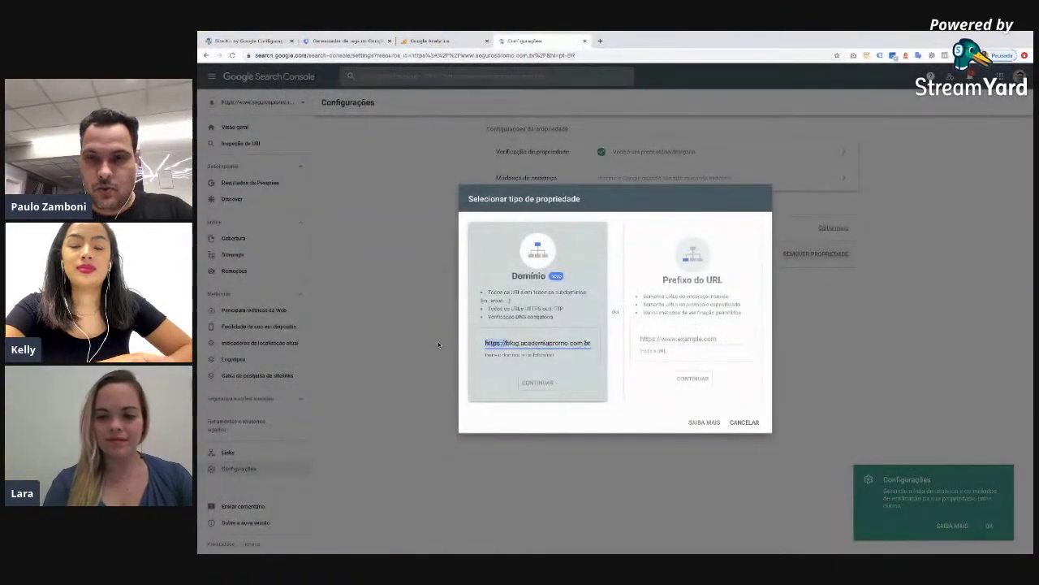
click(703, 335)
key(ctrl+v)
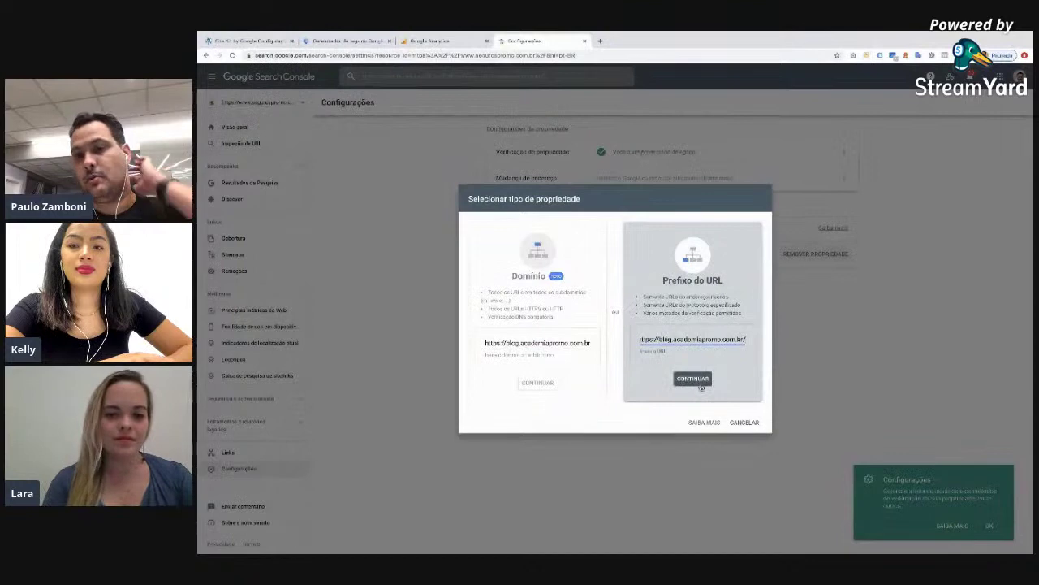
click(693, 378)
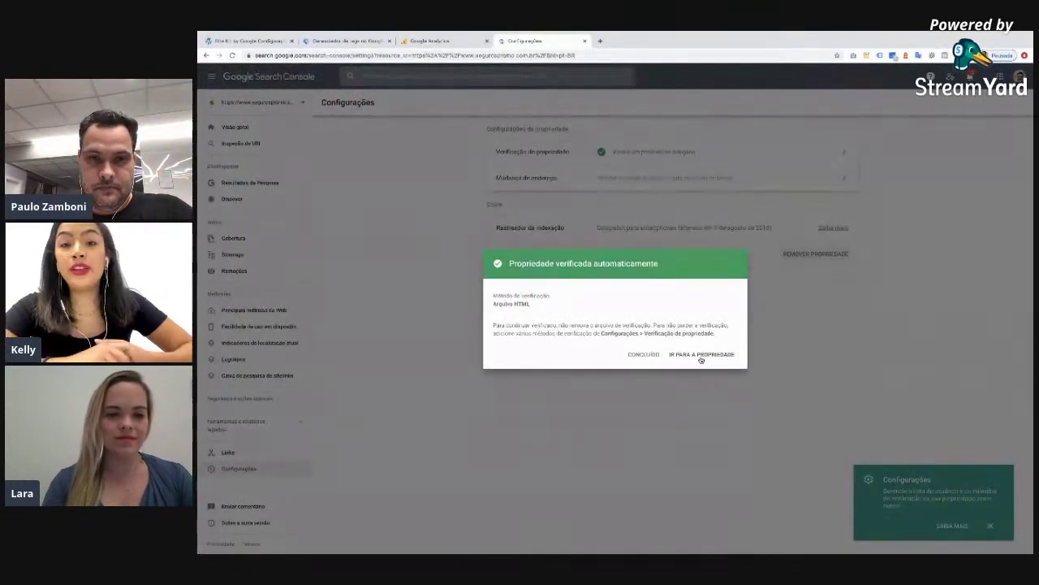
click(702, 359)
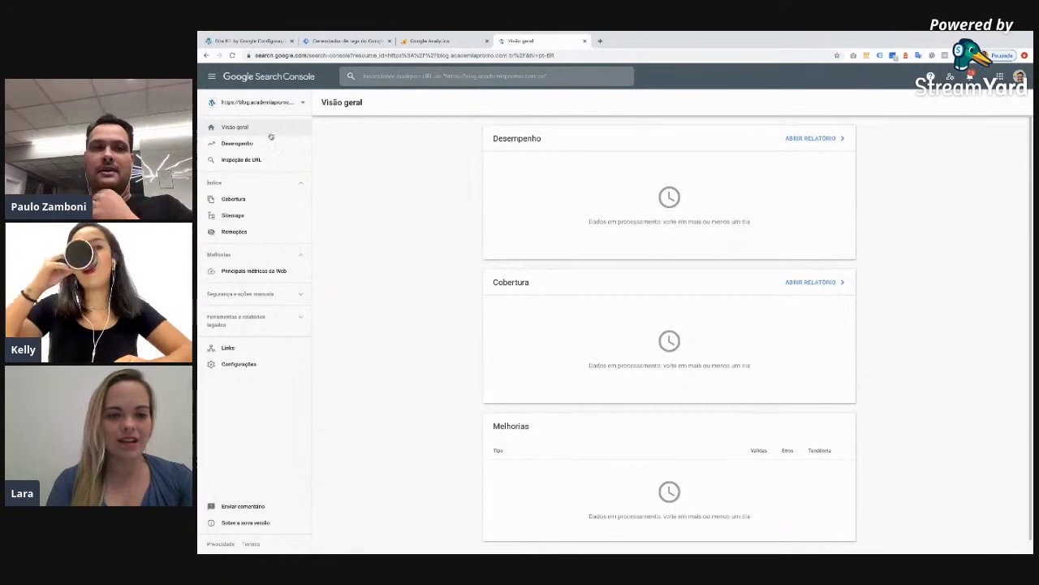
click(273, 102)
scroll(288, 166, down, 3)
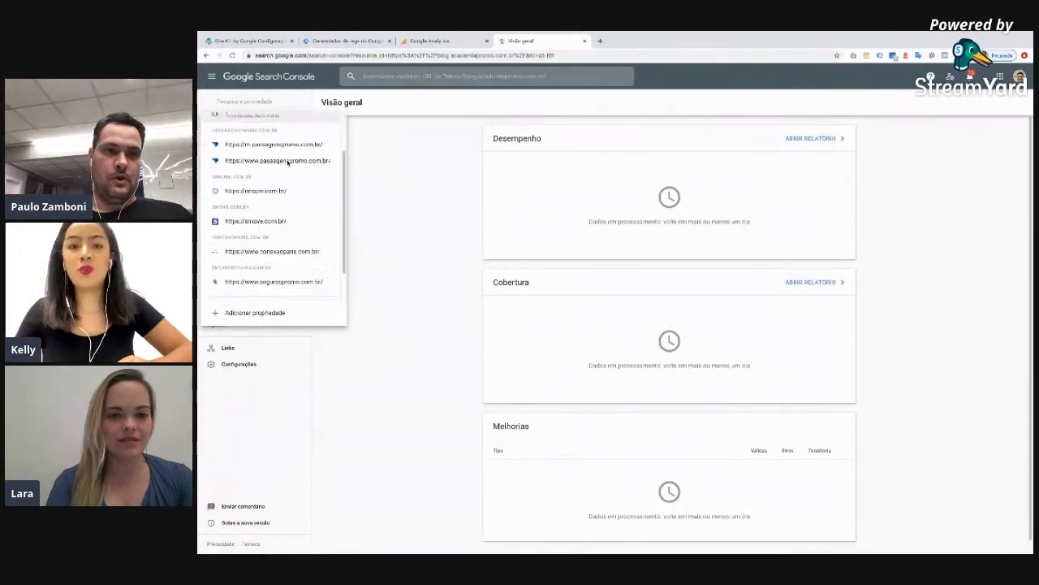
click(290, 244)
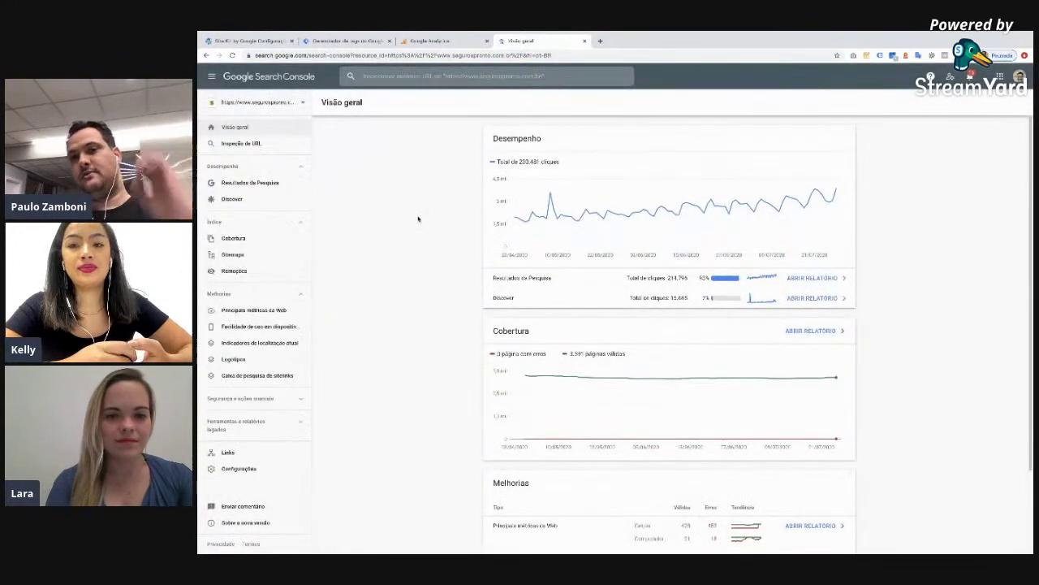
scroll(418, 218, down, 2)
scroll(417, 216, up, 2)
click(279, 198)
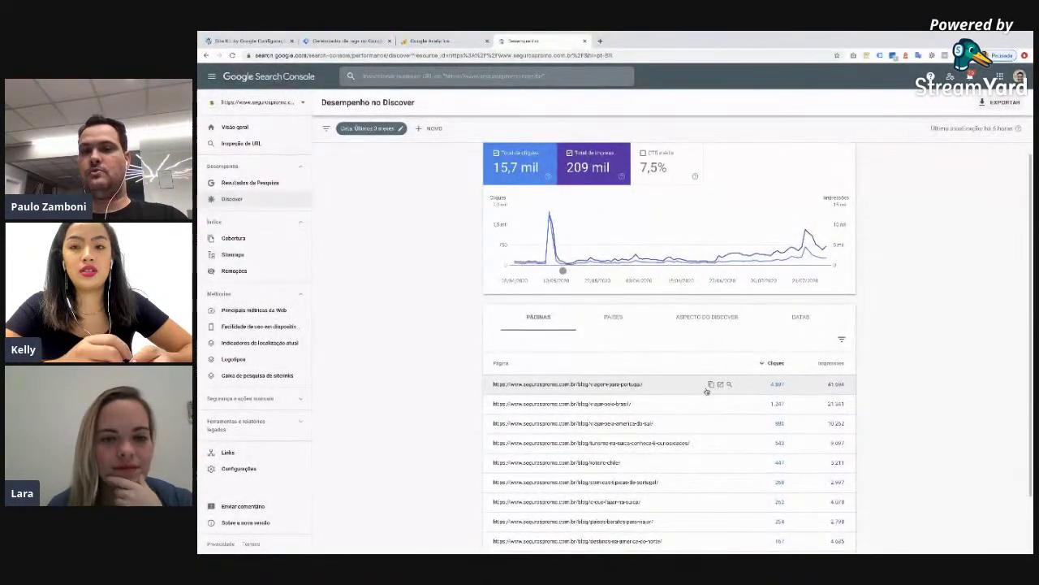
scroll(614, 383, down, 1)
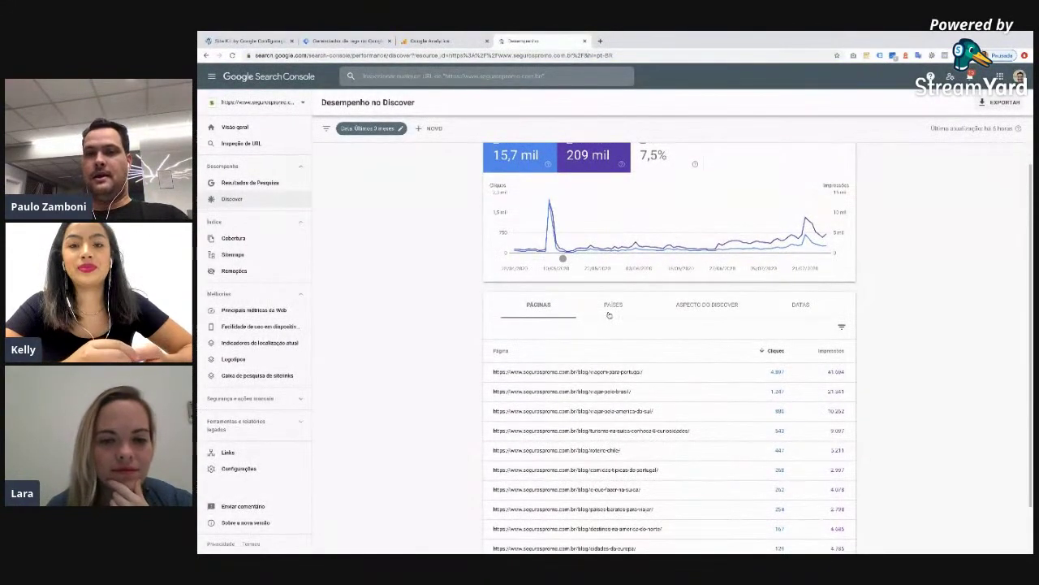
- Examine the property's search results performance by page and search appearance, and read through its list of queries
click(262, 184)
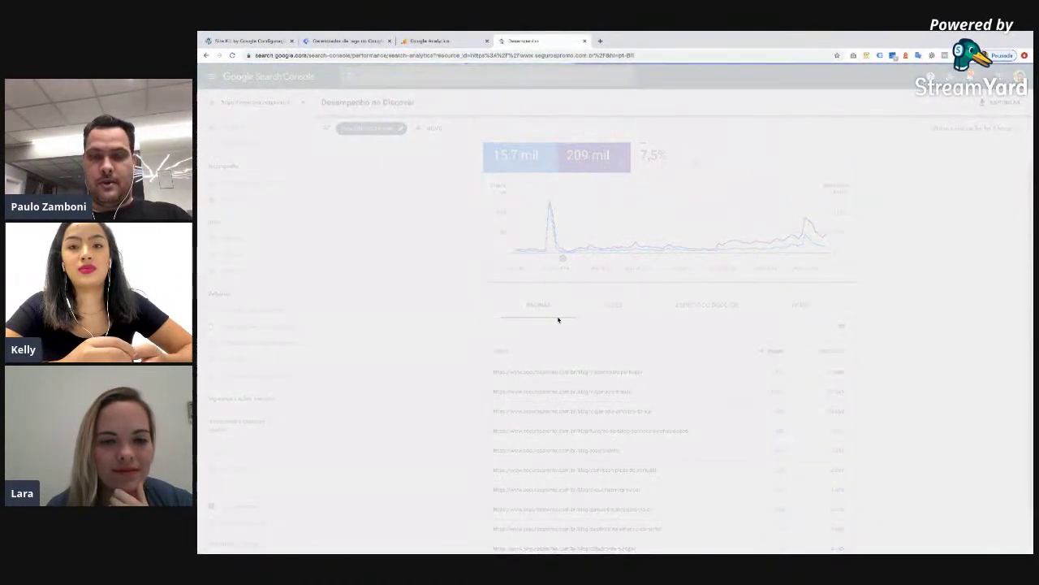
scroll(558, 320, down, 1)
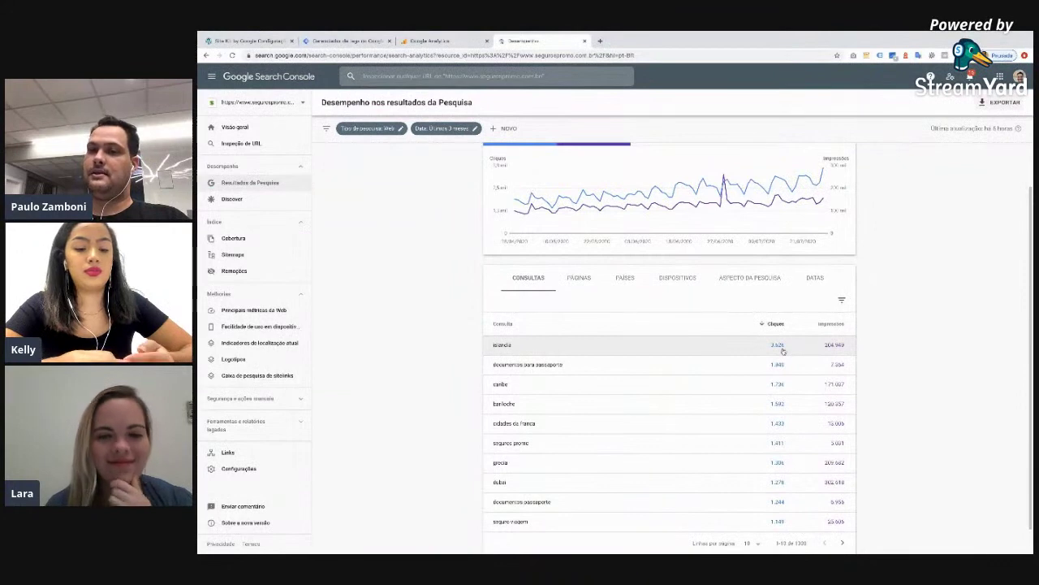
click(575, 282)
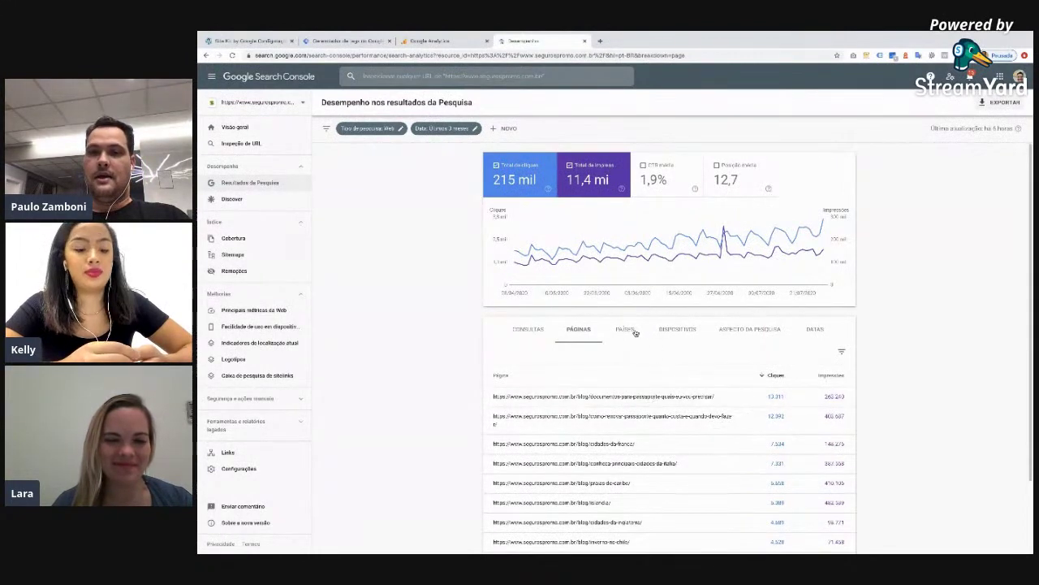
click(770, 334)
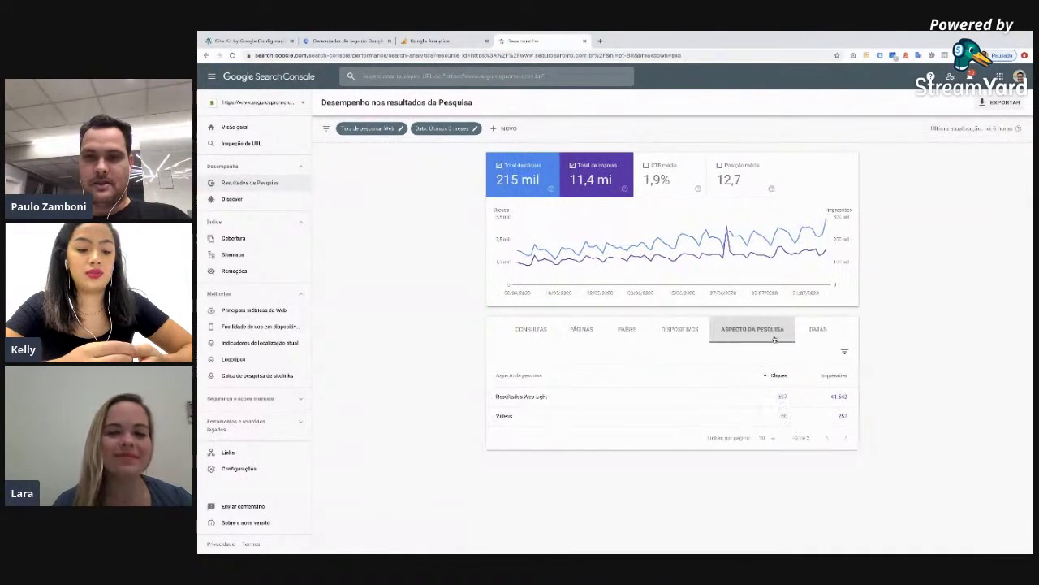
click(529, 329)
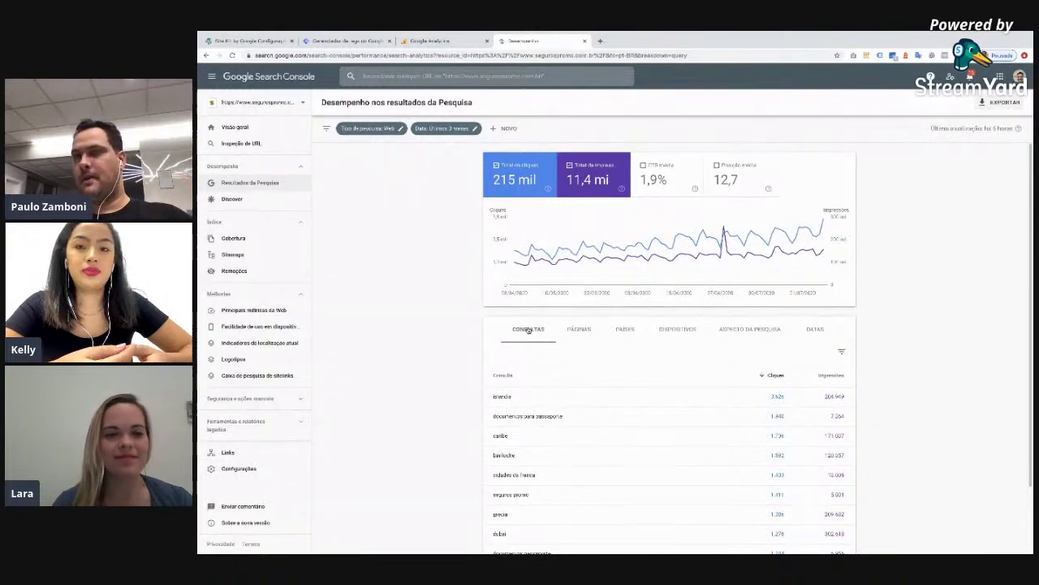
scroll(549, 385, down, 1)
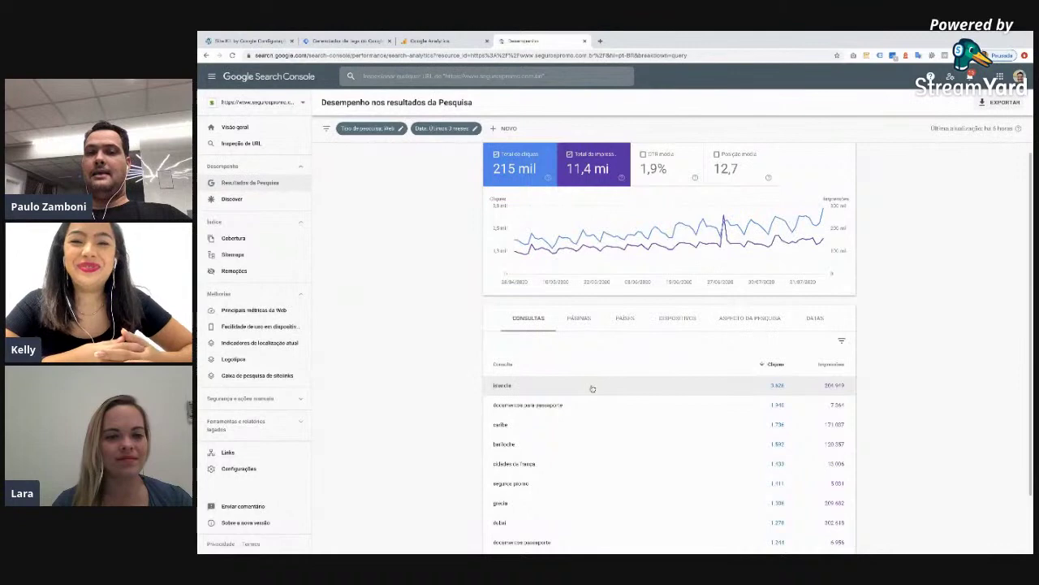
scroll(617, 371, down, 1)
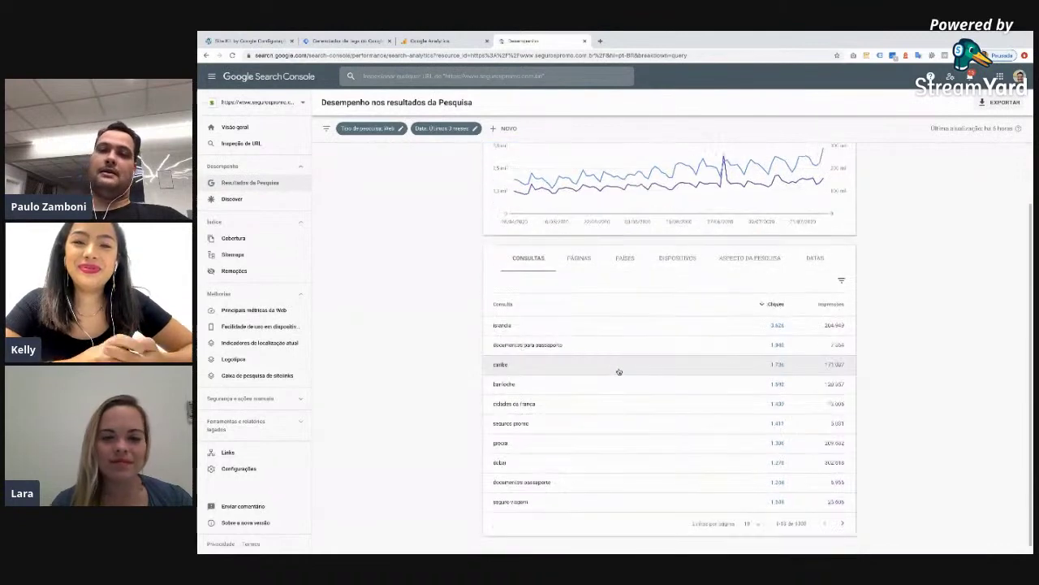
scroll(619, 372, up, 1)
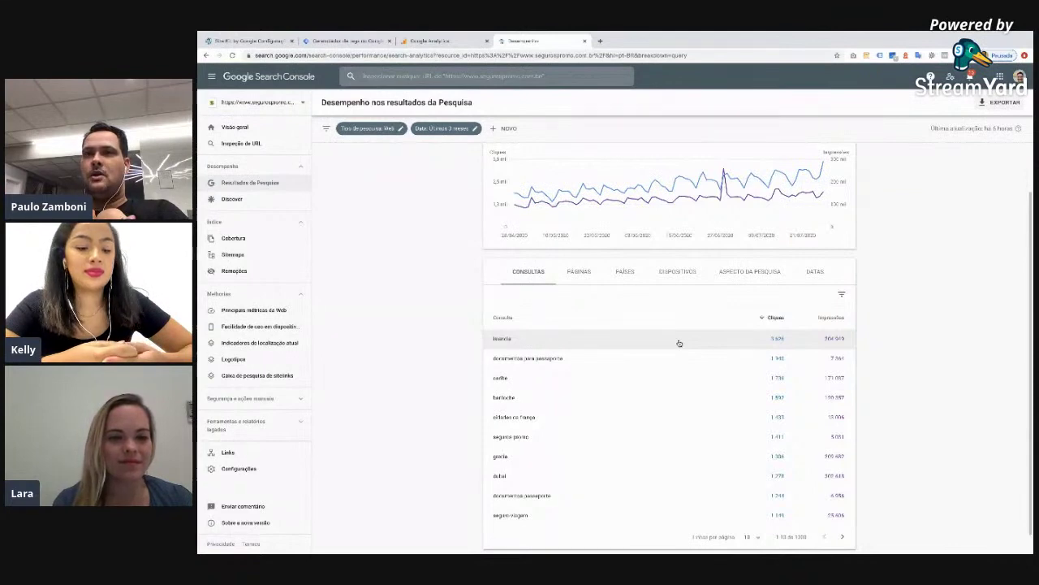
- Search Google for "islandia" in a new browser tab and examine the segurospromo.com.br result's description
click(602, 40)
text(islandi)
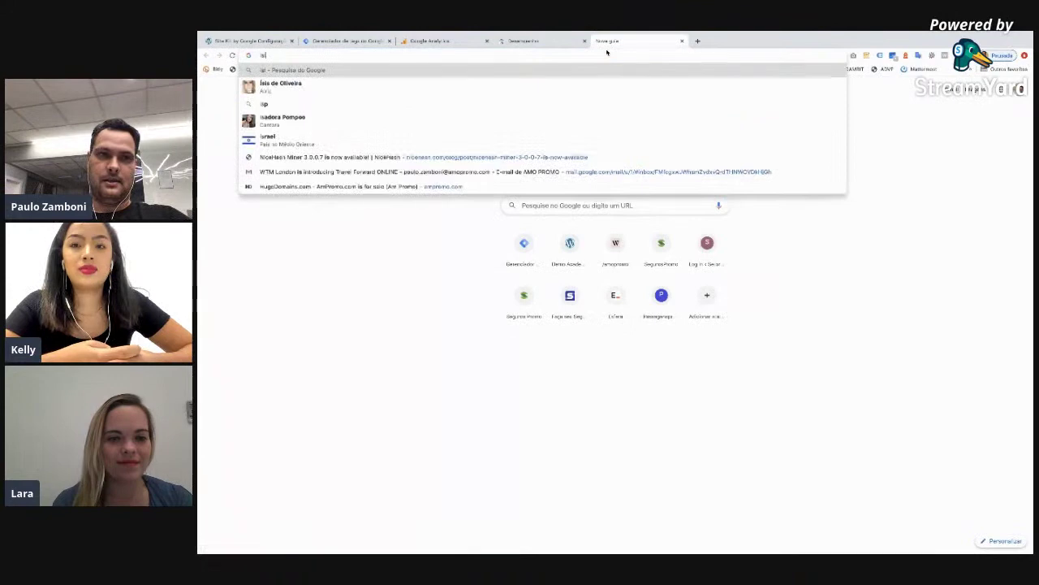
text(a)
key(Return)
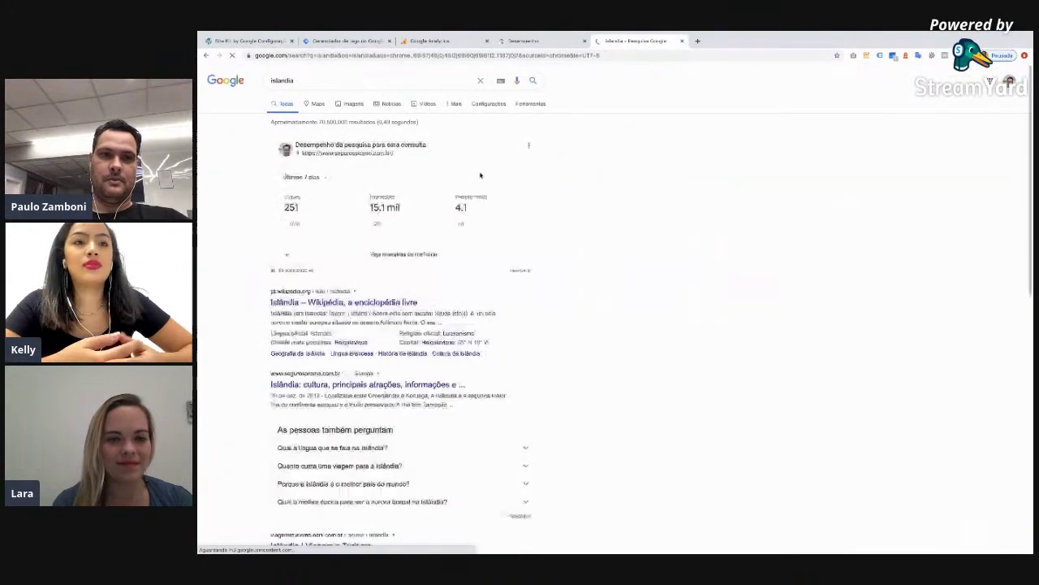
scroll(507, 208, down, 2)
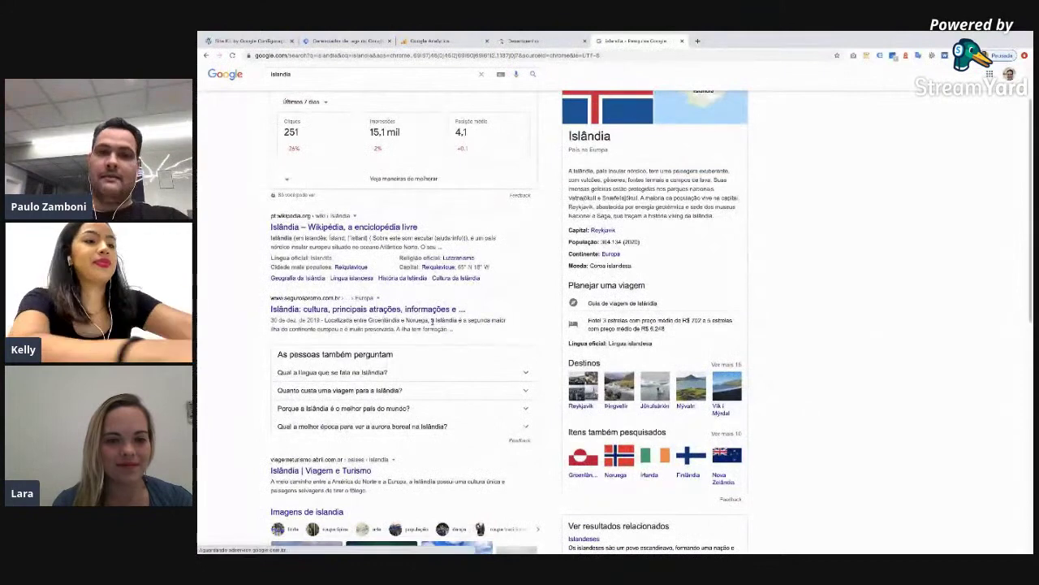
drag(325, 321, 452, 329)
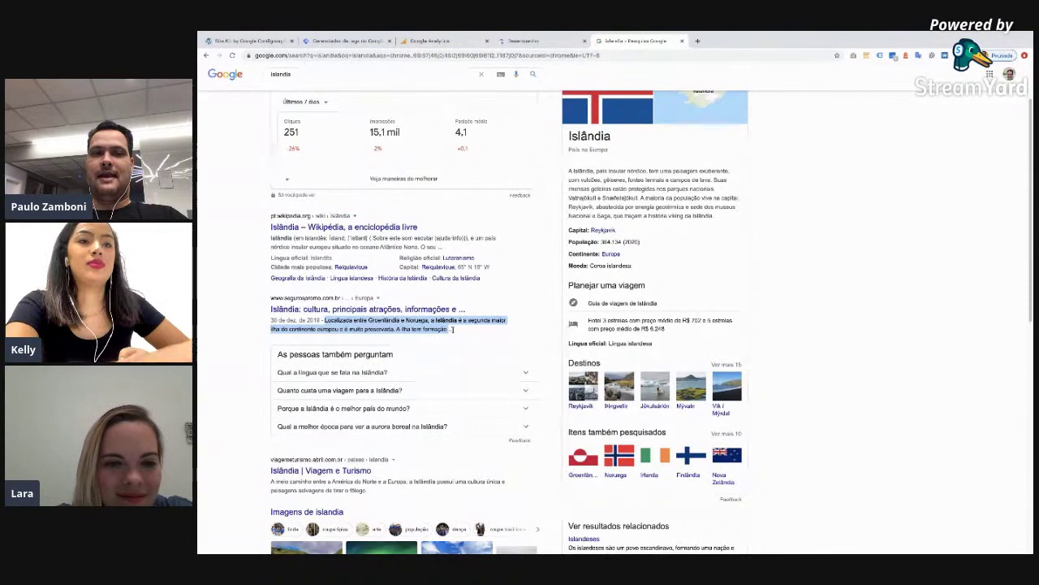
click(335, 322)
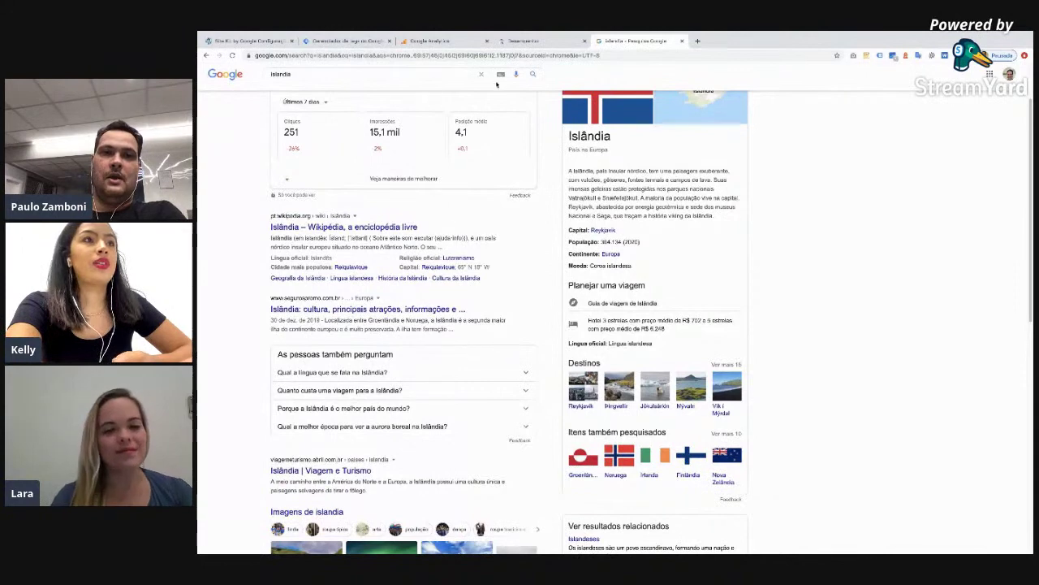
- Revisit the open Search Console, Tag Manager and Analytics pages and view the Site Kit dashboard in WordPress
click(530, 42)
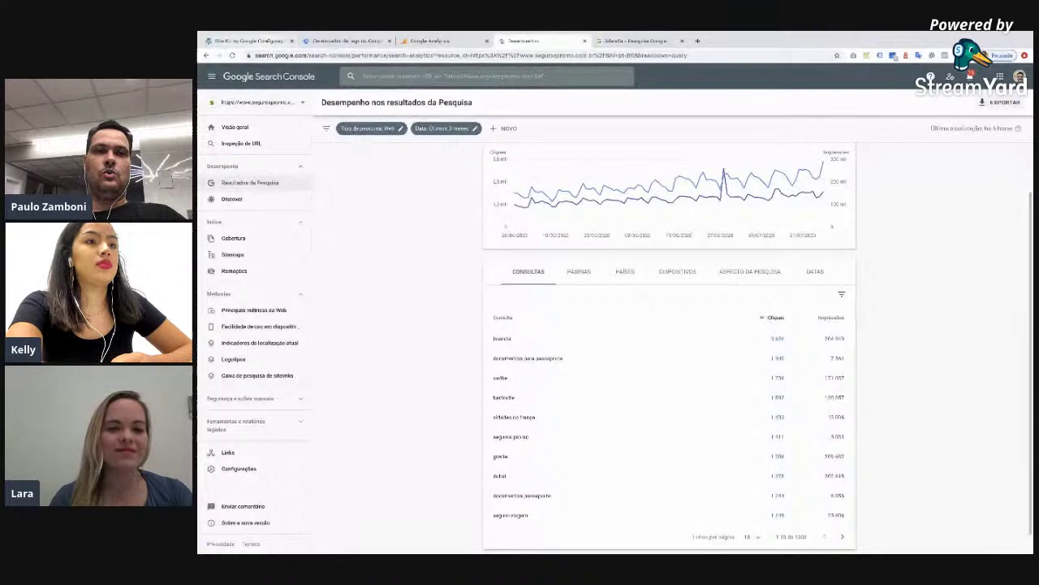
click(246, 41)
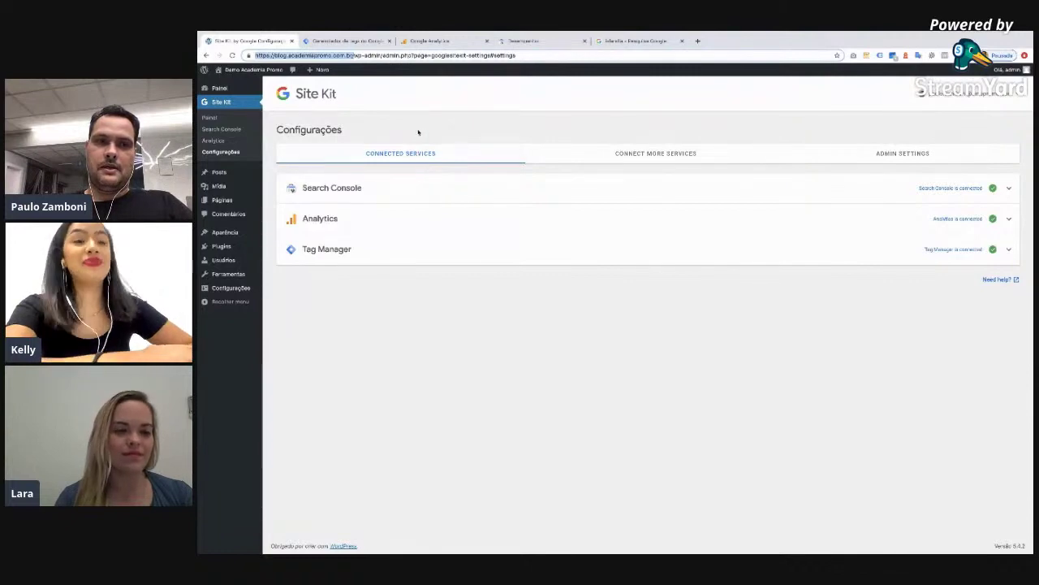
click(550, 44)
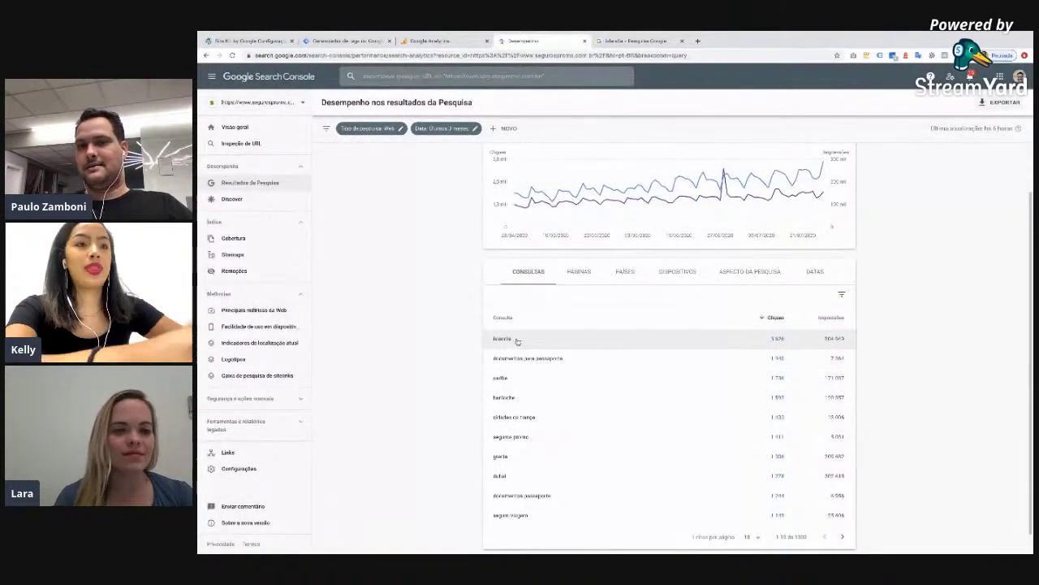
click(348, 39)
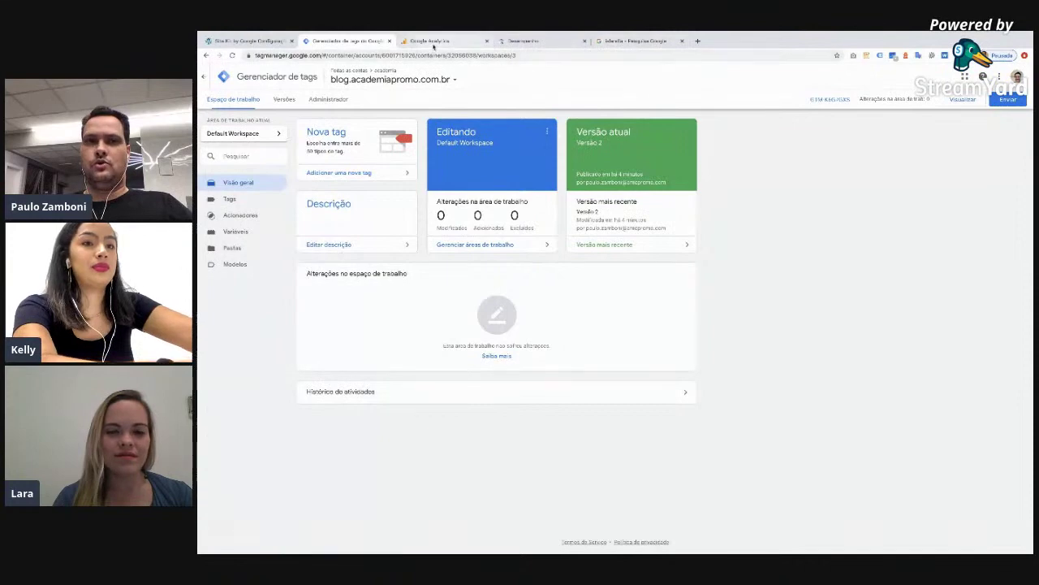
click(434, 42)
click(268, 44)
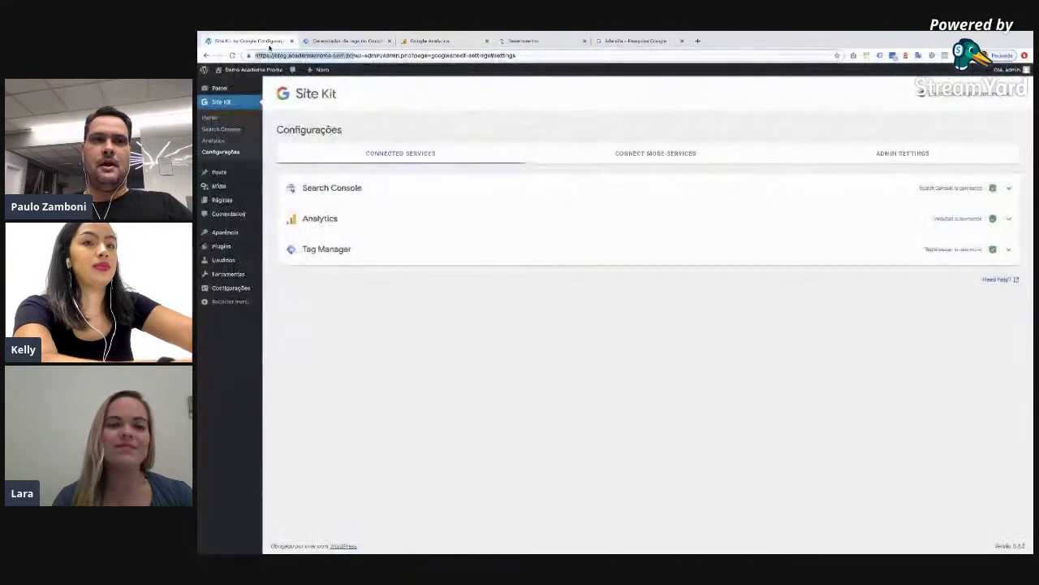
click(213, 118)
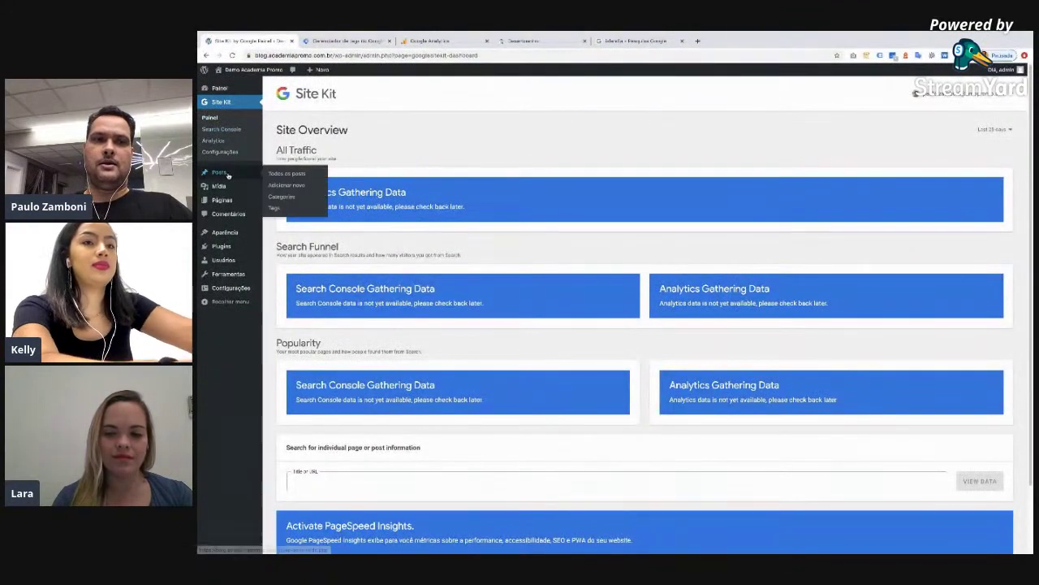
- Go to the page for adding new WordPress plugins and show the .zip plugin upload form
click(233, 235)
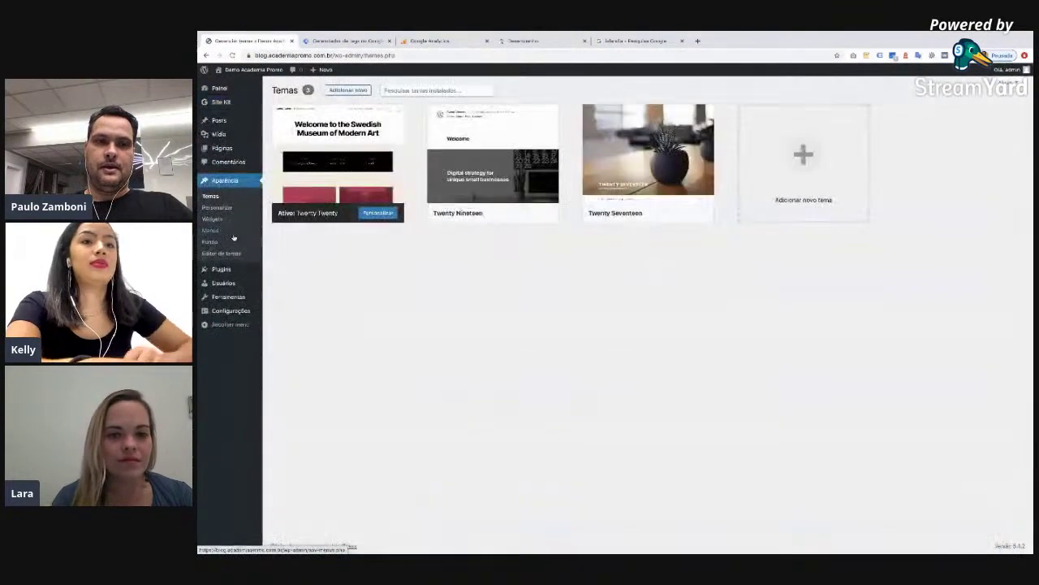
mouse_move(236, 269)
click(276, 275)
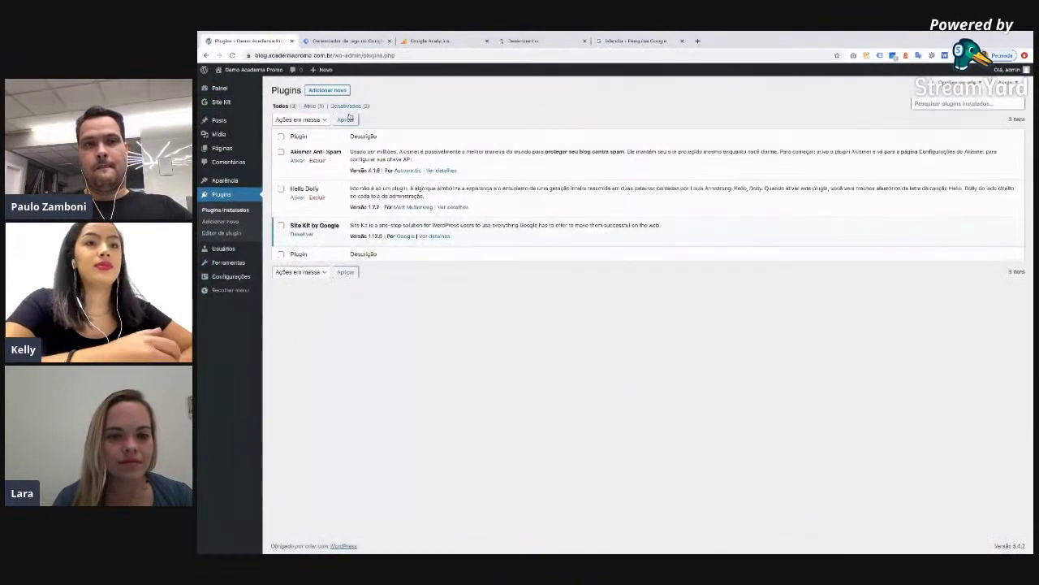
click(319, 91)
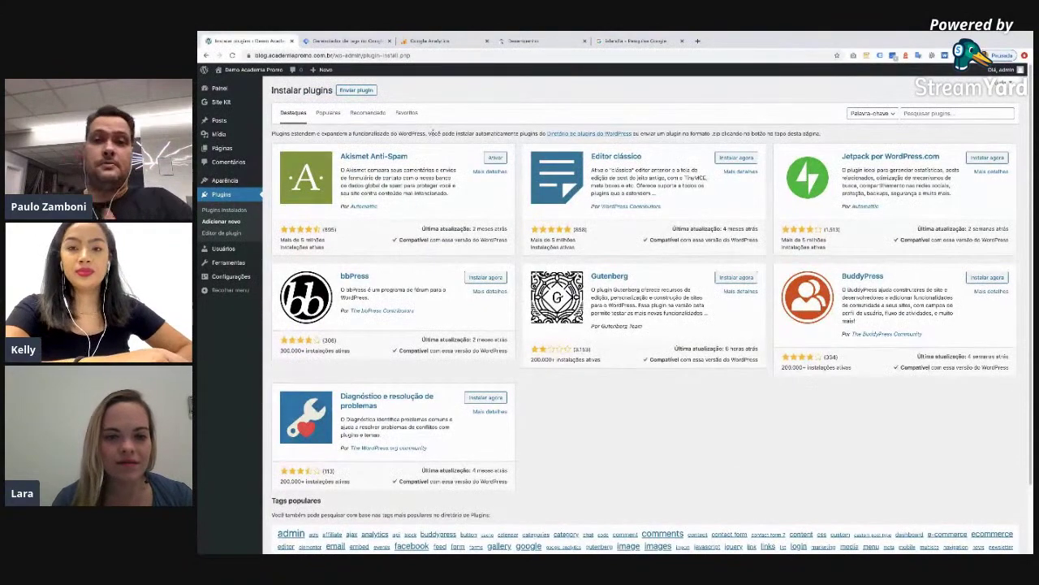
click(356, 90)
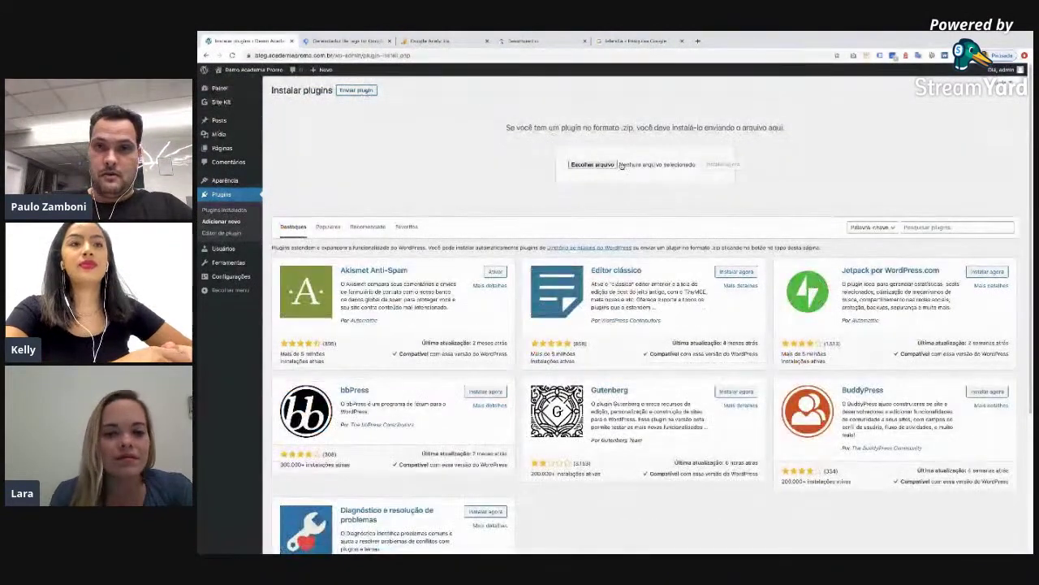
- Search the WordPress plugin directory for "rank seo" and look over the matching plugins
click(935, 227)
text(rin)
text(k)
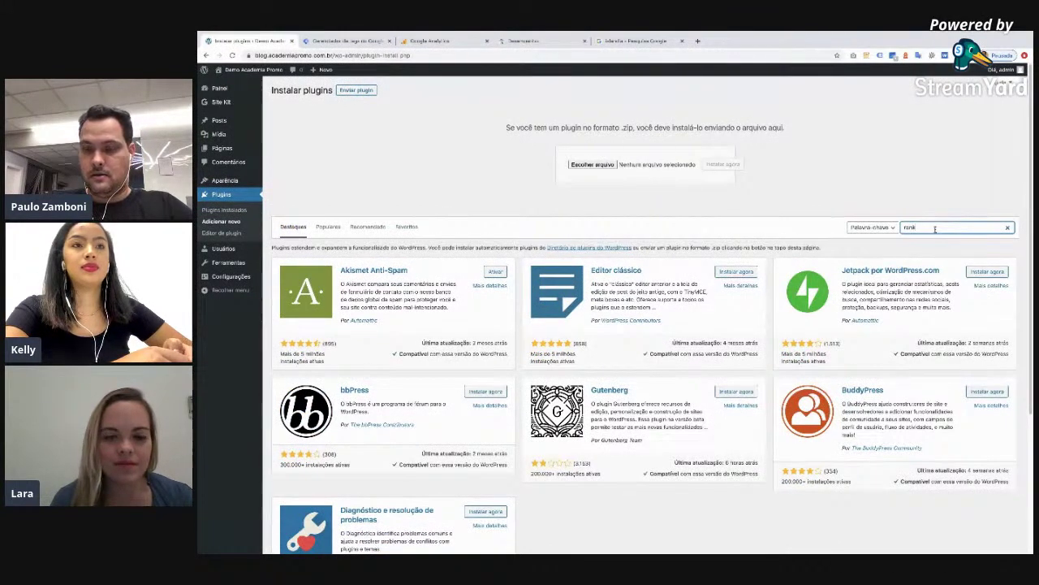
text( seo)
key(Return)
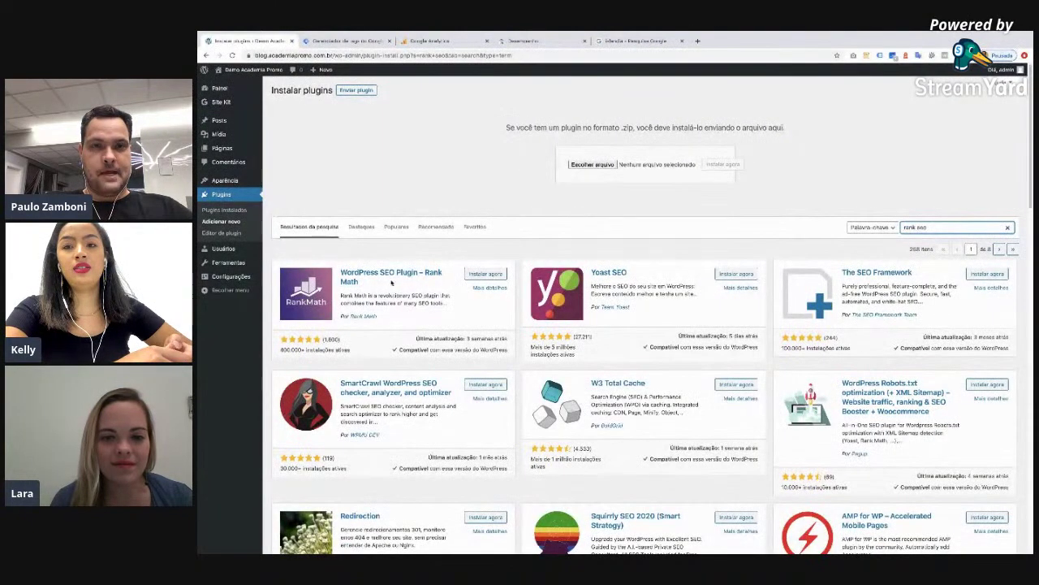
scroll(357, 317, down, 1)
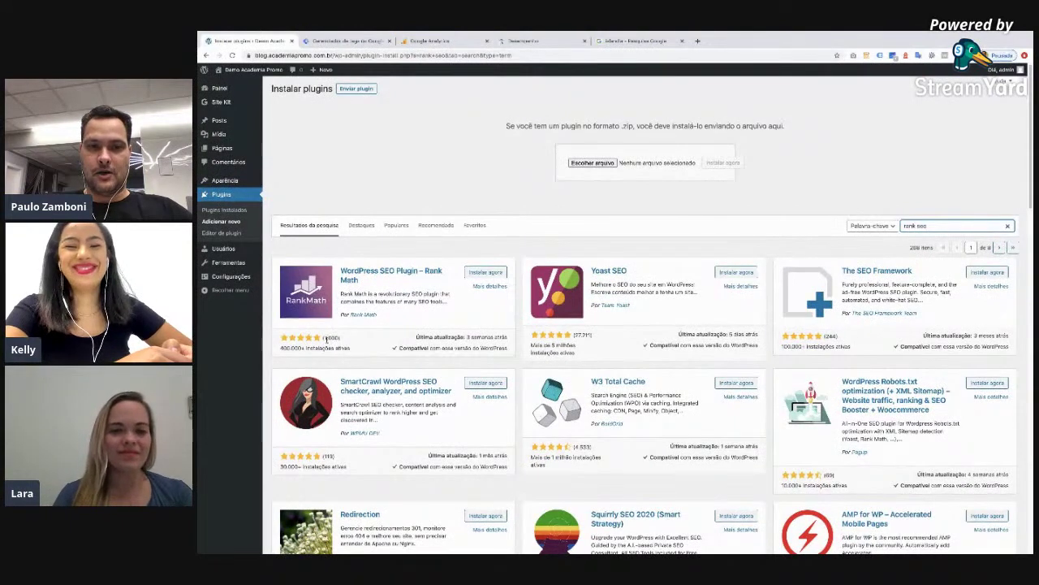
- Compare the number of reviews for Yoast SEO and the Rank Math SEO plugin
drag(572, 334, 593, 334)
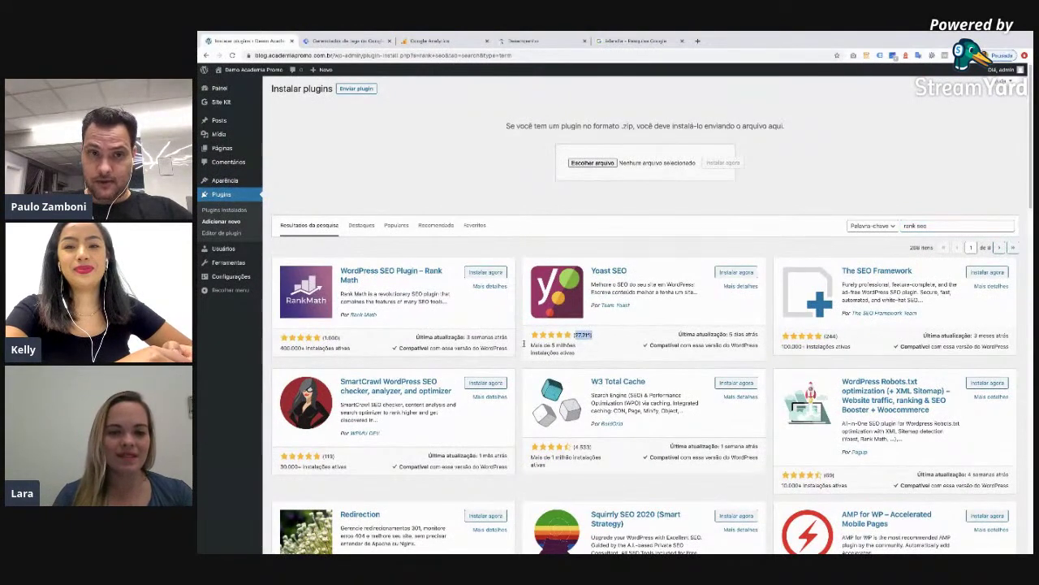
drag(324, 337, 343, 340)
click(343, 340)
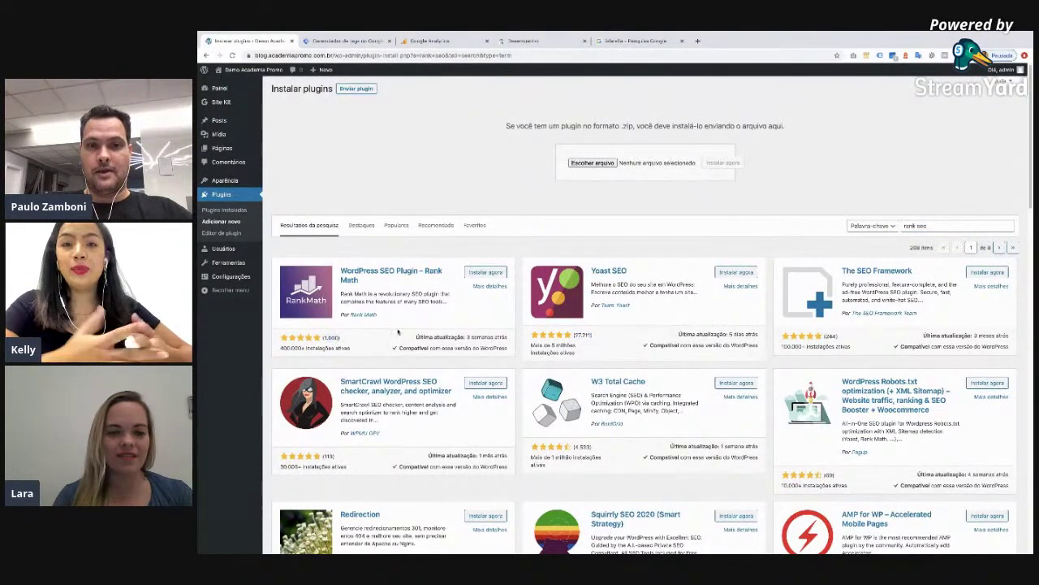
- Install and activate the Rank Math SEO plugin, skipping the free account connection
click(498, 276)
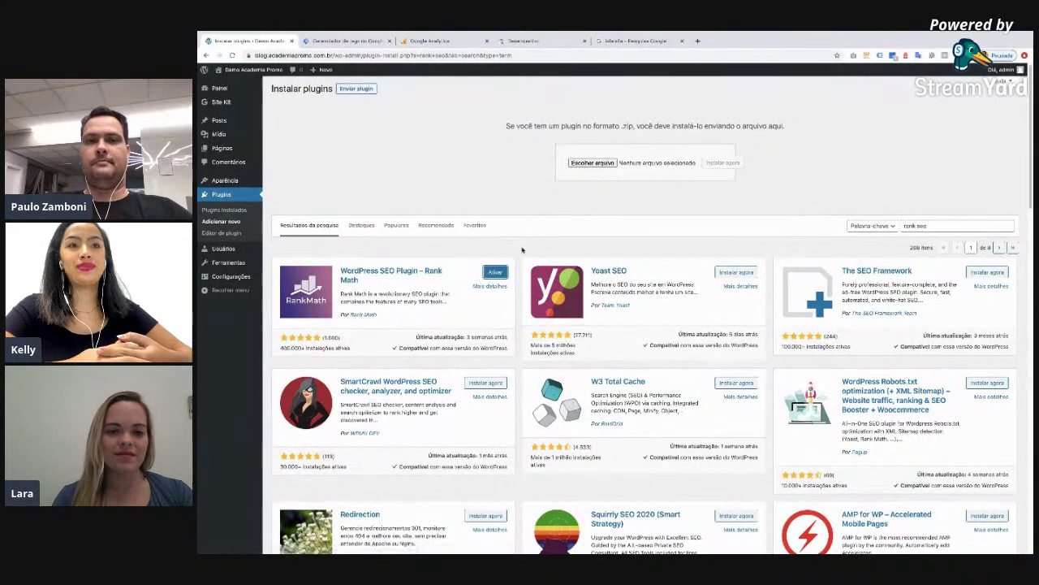
click(497, 273)
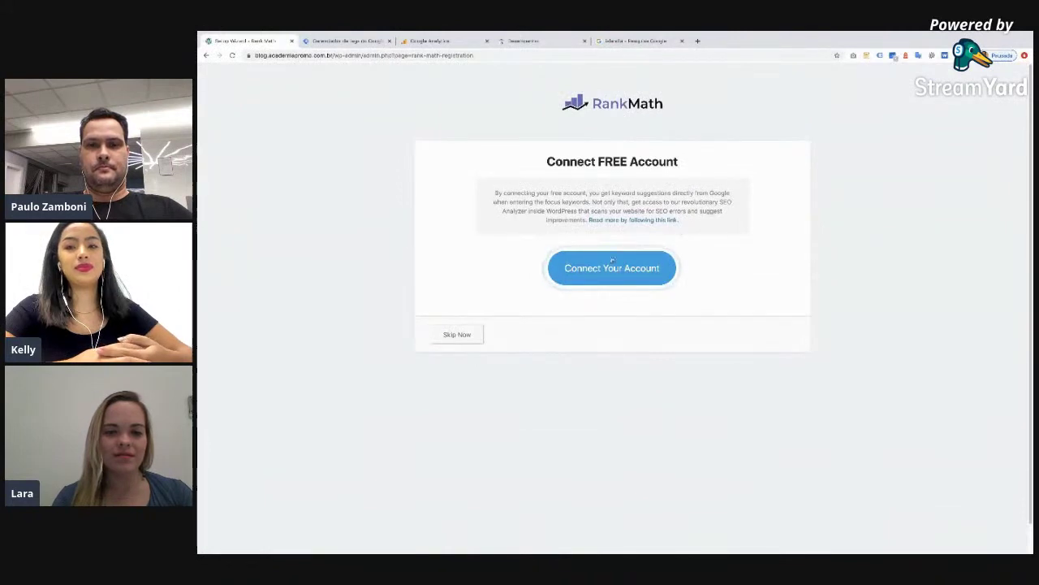
click(463, 335)
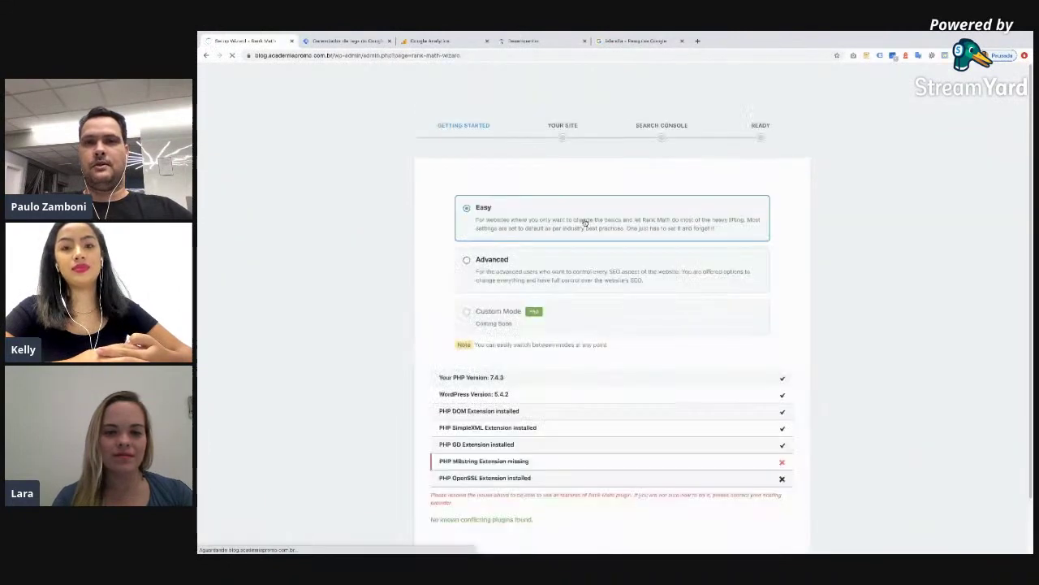
- Review the setup wizard's modes and system requirement checks, and return to the dashboard without running the setup
scroll(587, 221, down, 1)
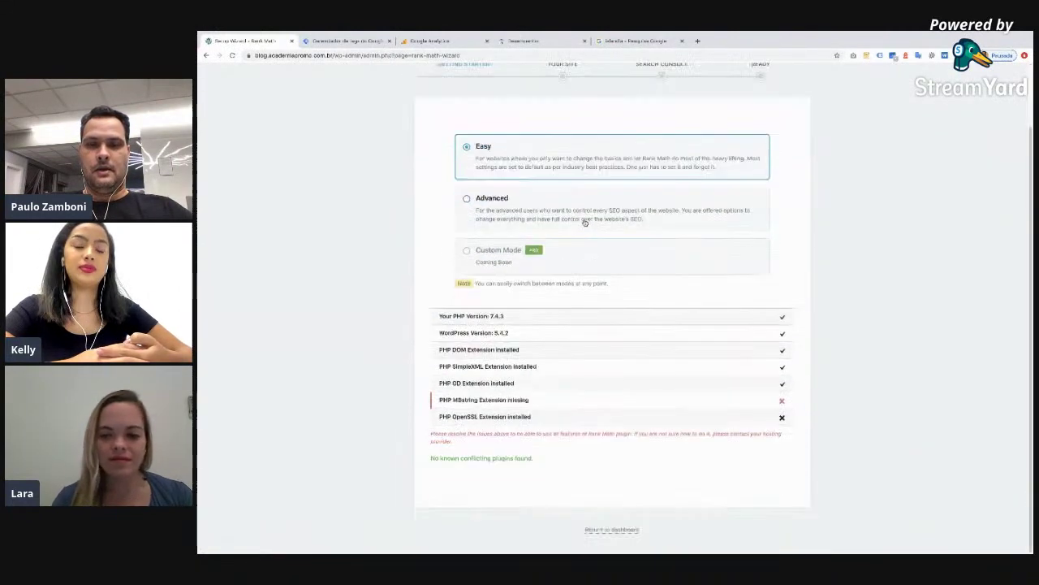
scroll(587, 221, up, 1)
scroll(649, 245, down, 1)
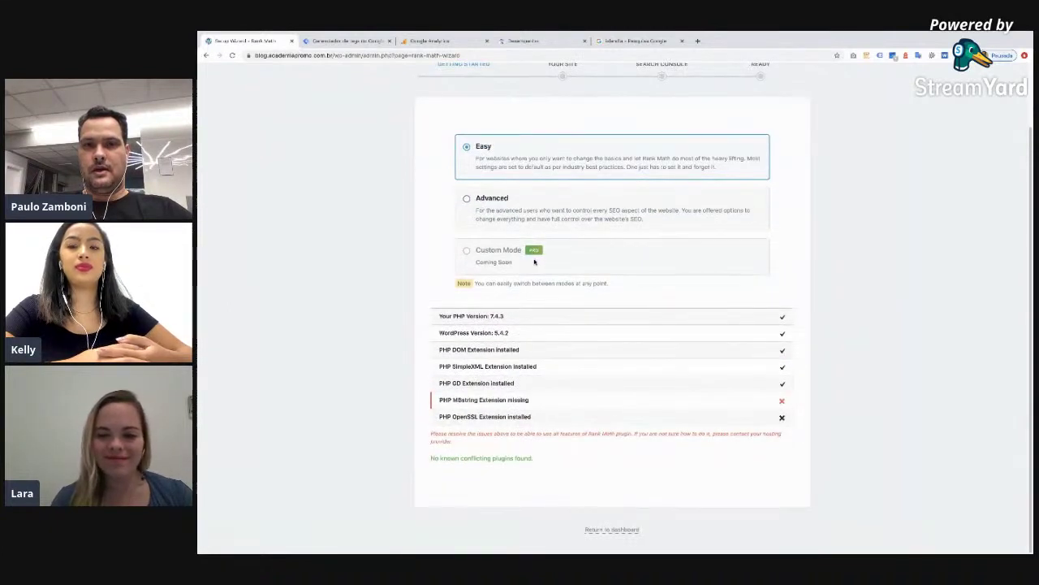
scroll(626, 269, up, 1)
scroll(627, 269, down, 1)
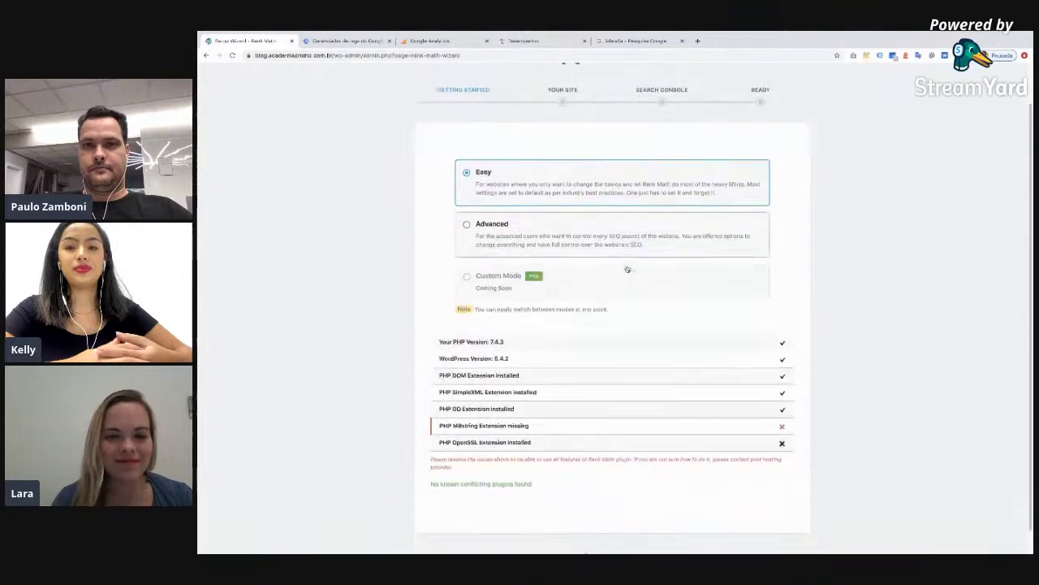
scroll(609, 353, down, 1)
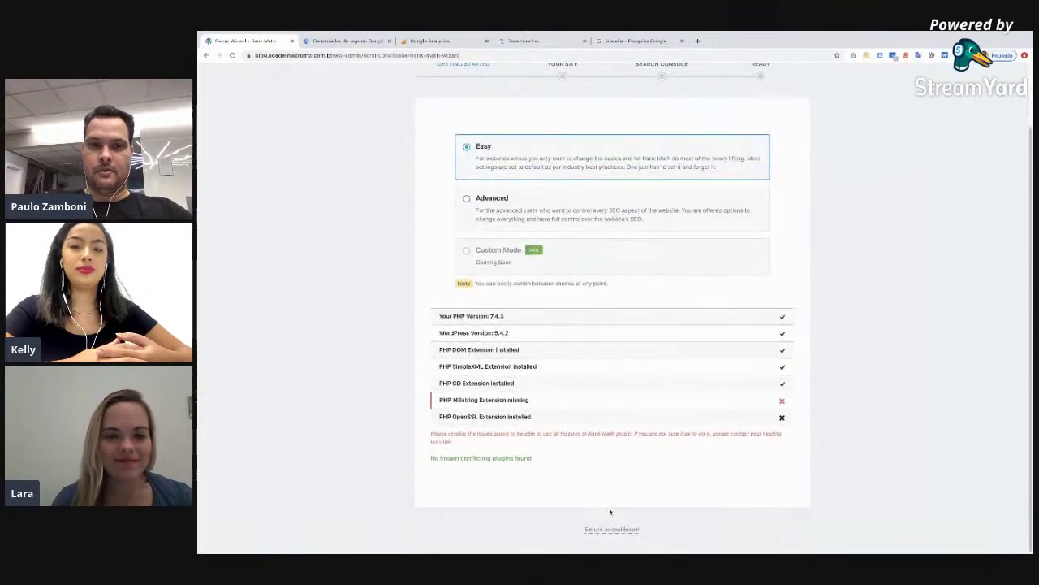
click(613, 530)
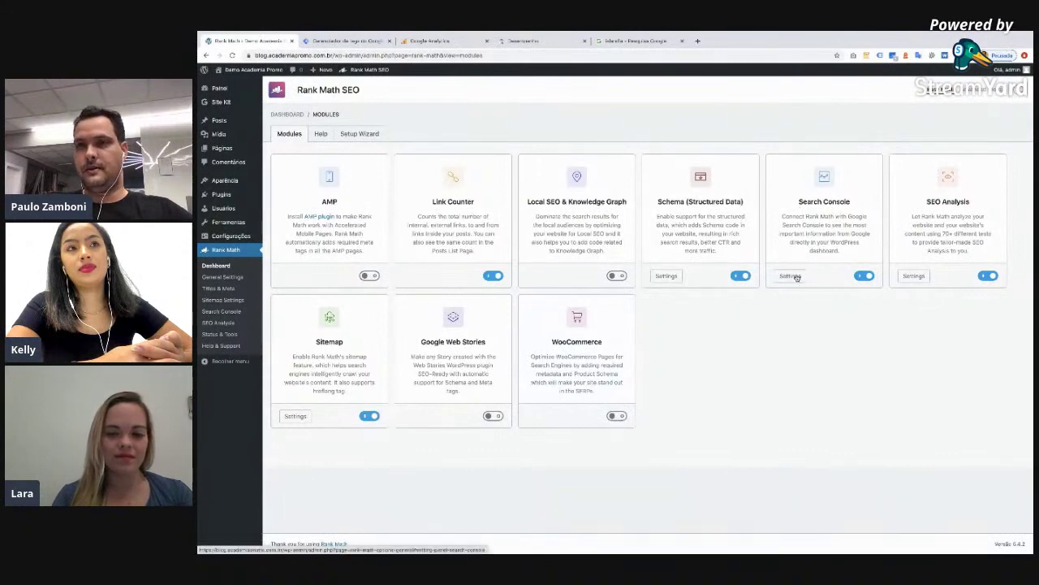
- Create a new WordPress post and dismiss the block editor's welcome guide
click(224, 124)
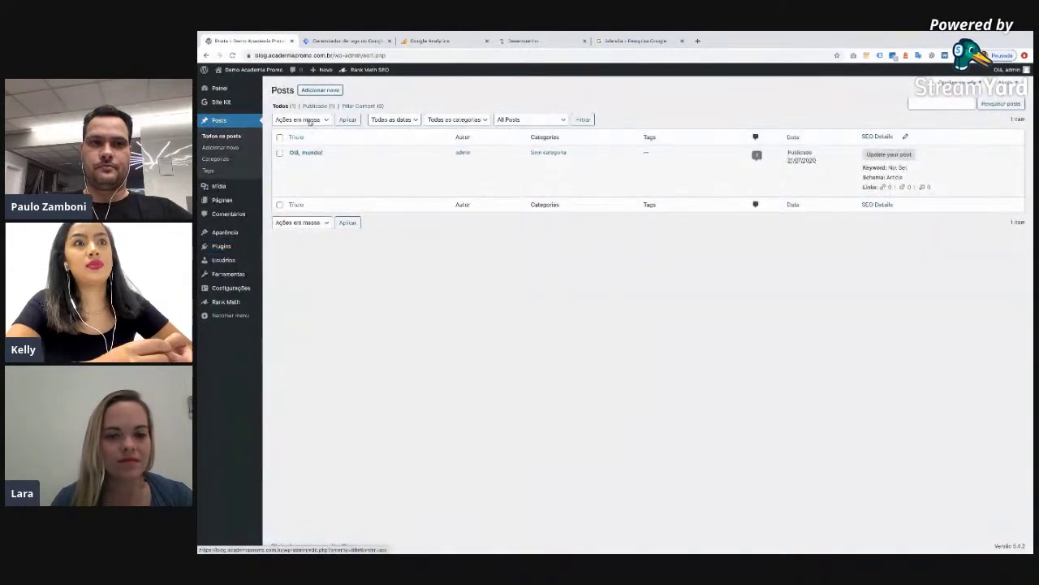
click(324, 91)
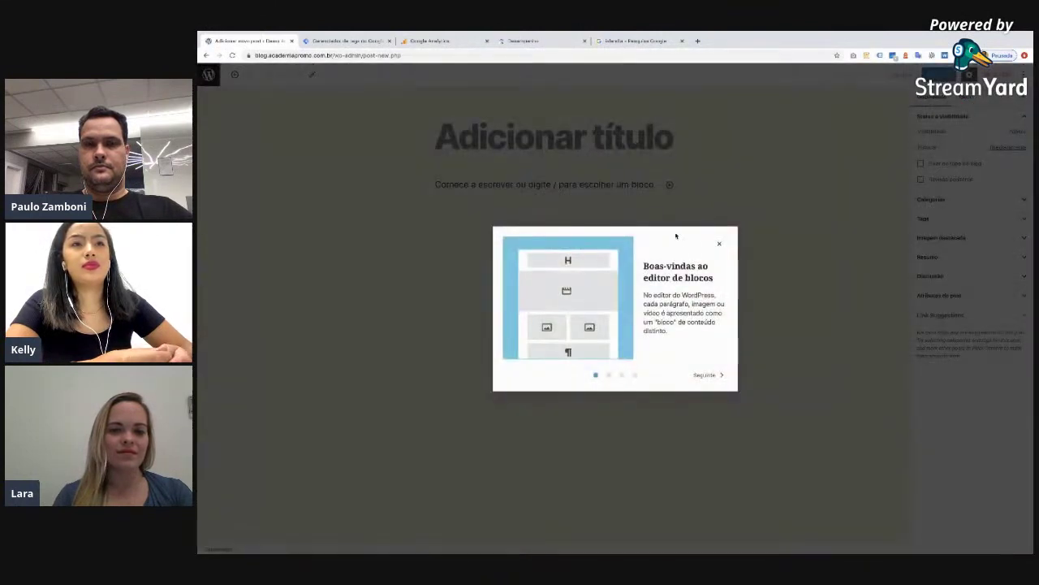
click(719, 244)
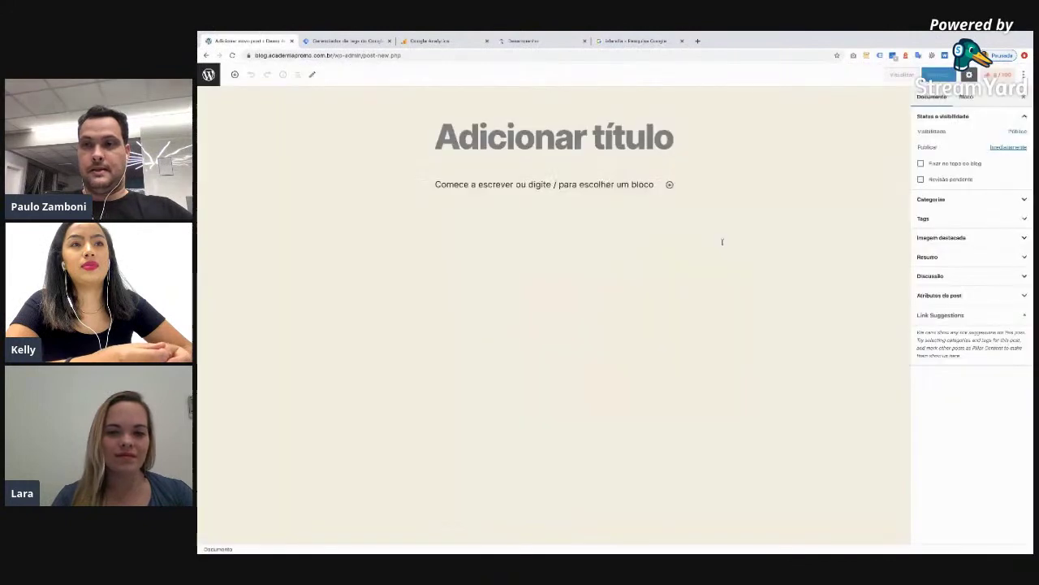
- Title the post "teste do" plus the presenter's surname and enter the same text as the first paragraph
click(554, 136)
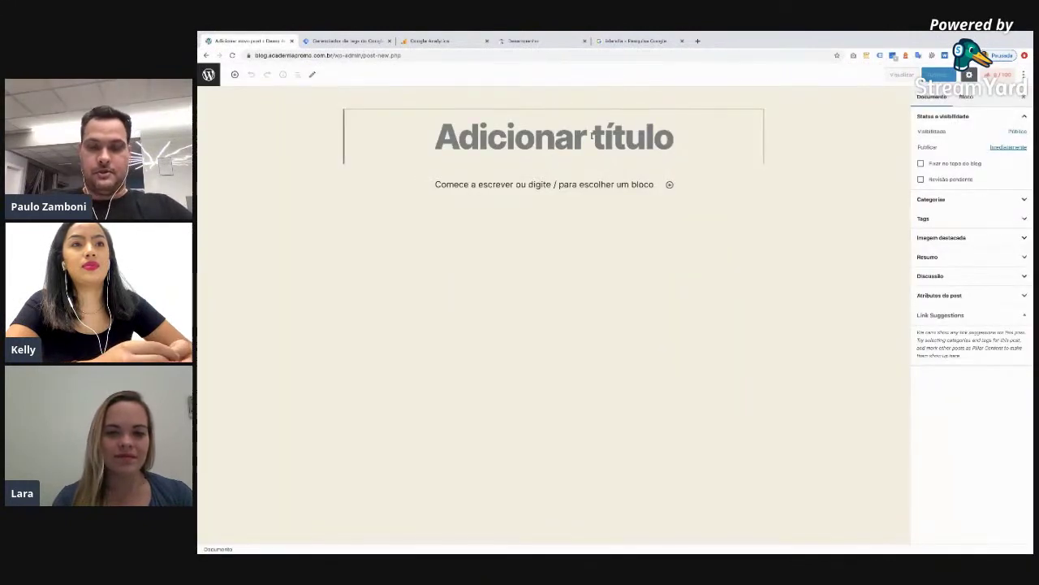
text(teste do zamboni)
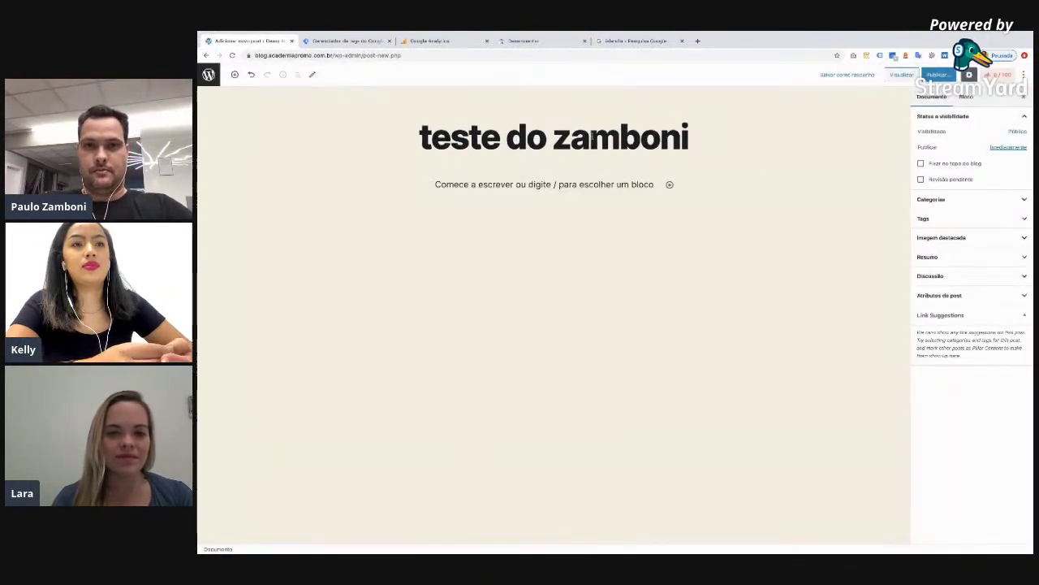
key(Return)
text(teste do zambo)
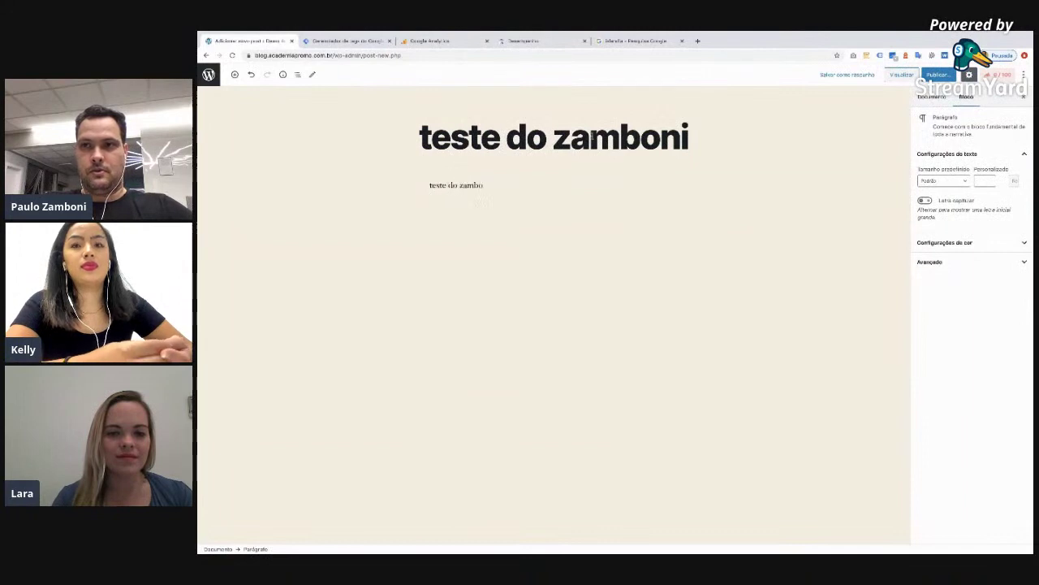
text(ni)
key(Return)
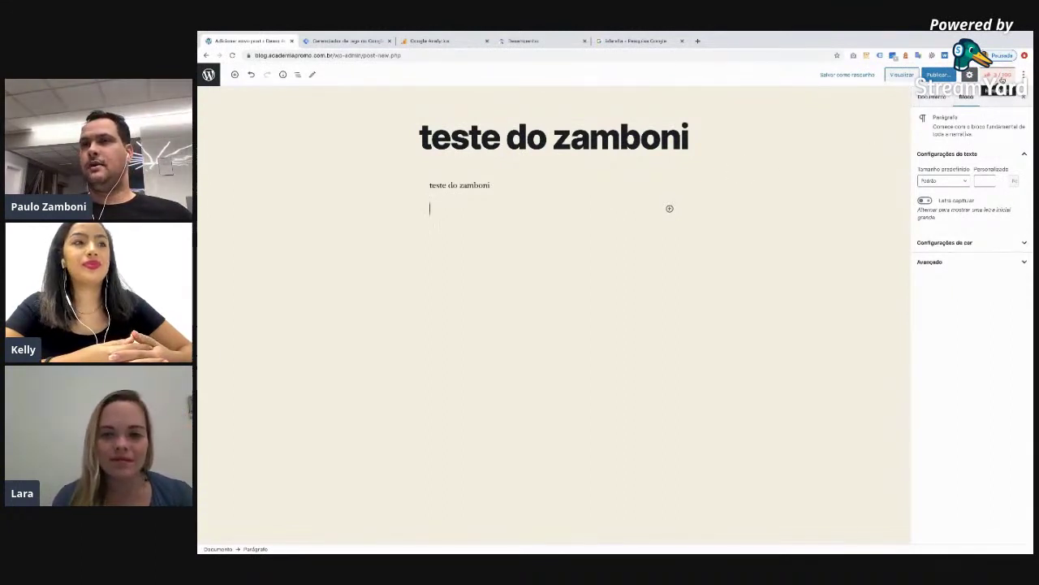
- Set the post's Rank Math snippet description to "Como o usuario vai ver o post teste do" followed by the presenter's surname
click(1002, 79)
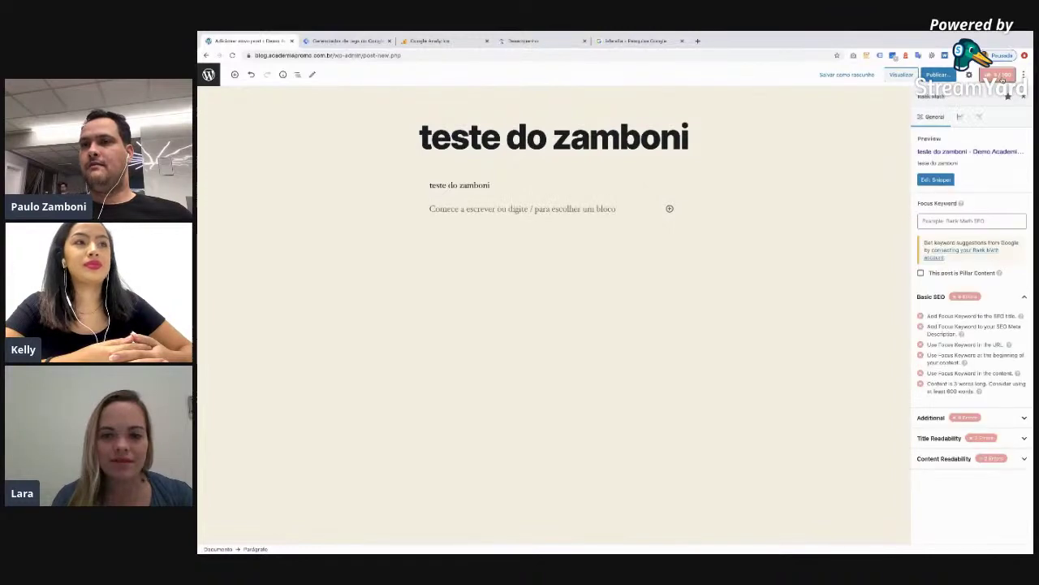
click(944, 180)
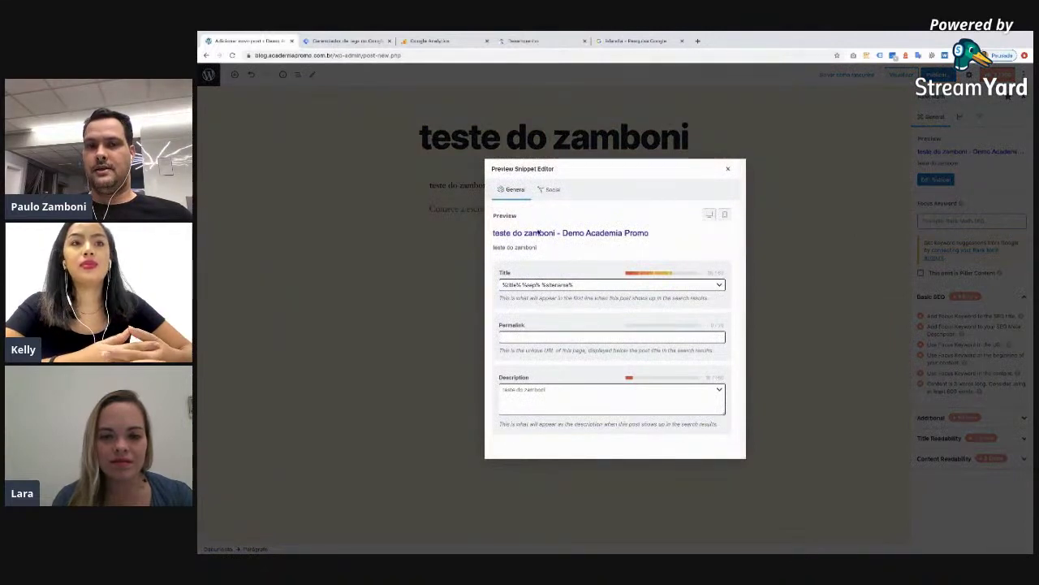
click(552, 335)
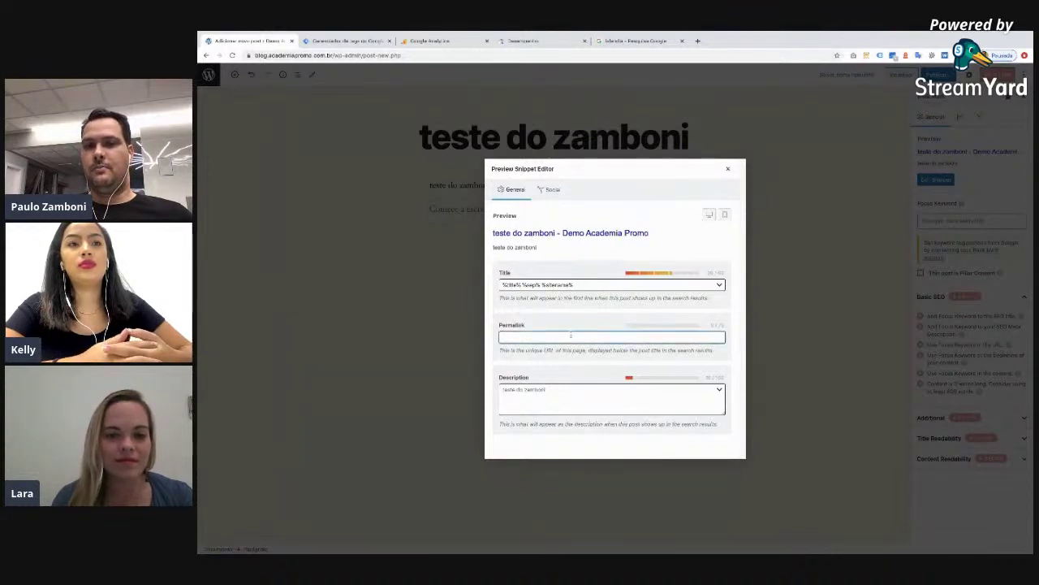
click(577, 395)
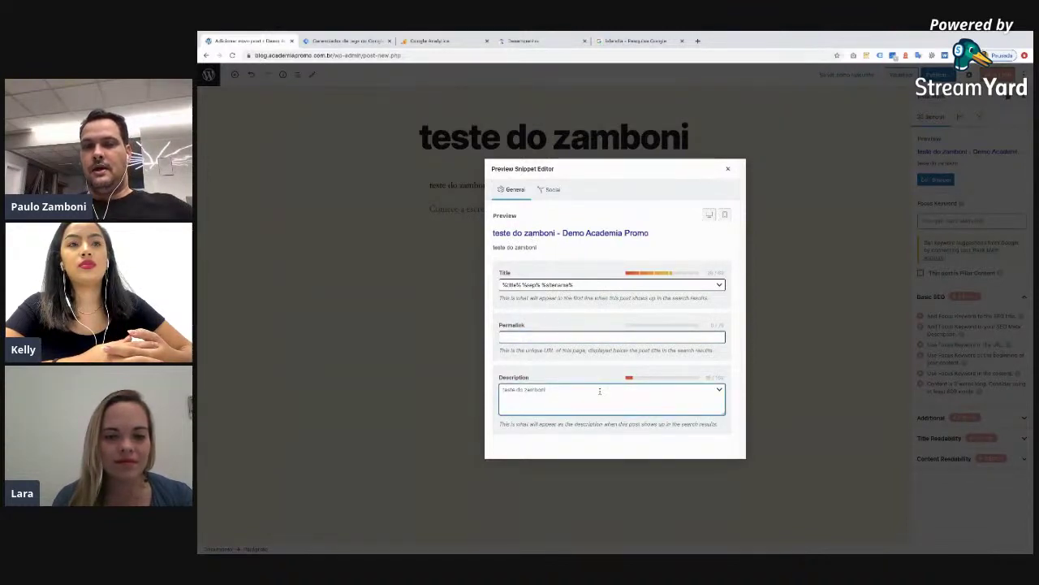
text(Como)
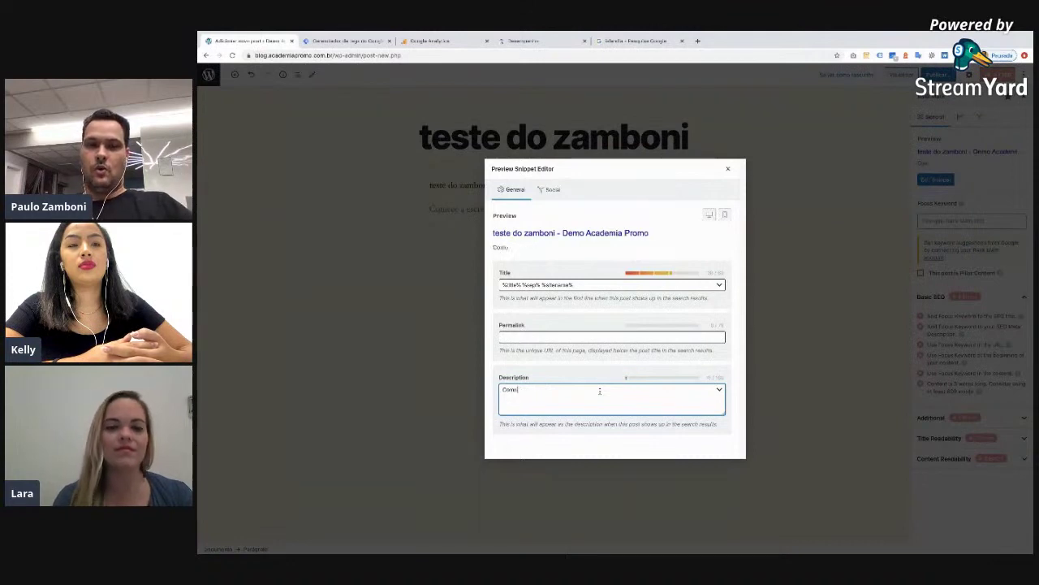
text( o usuario vai v)
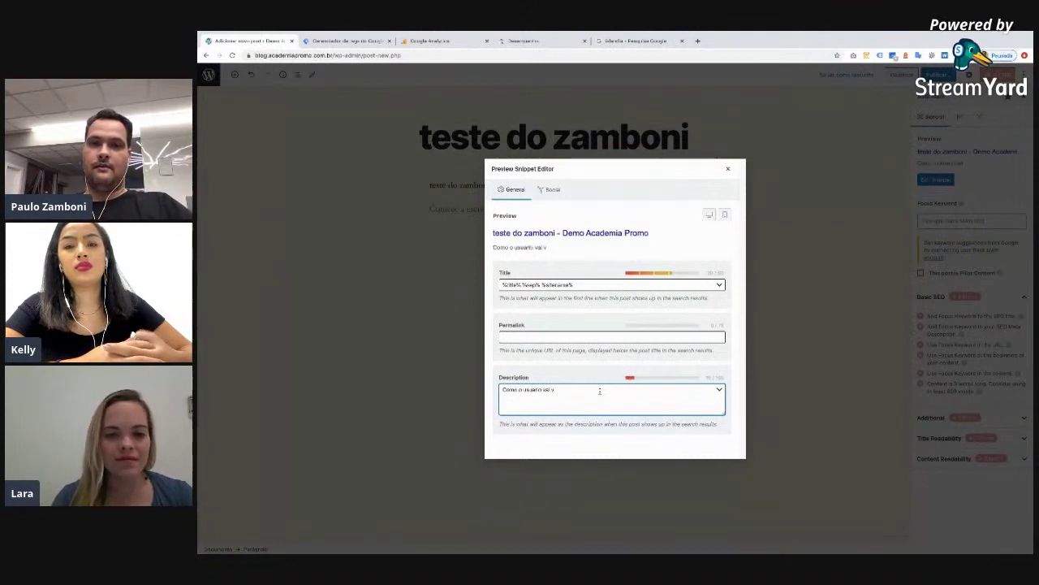
text(er o post teste do Zamboni)
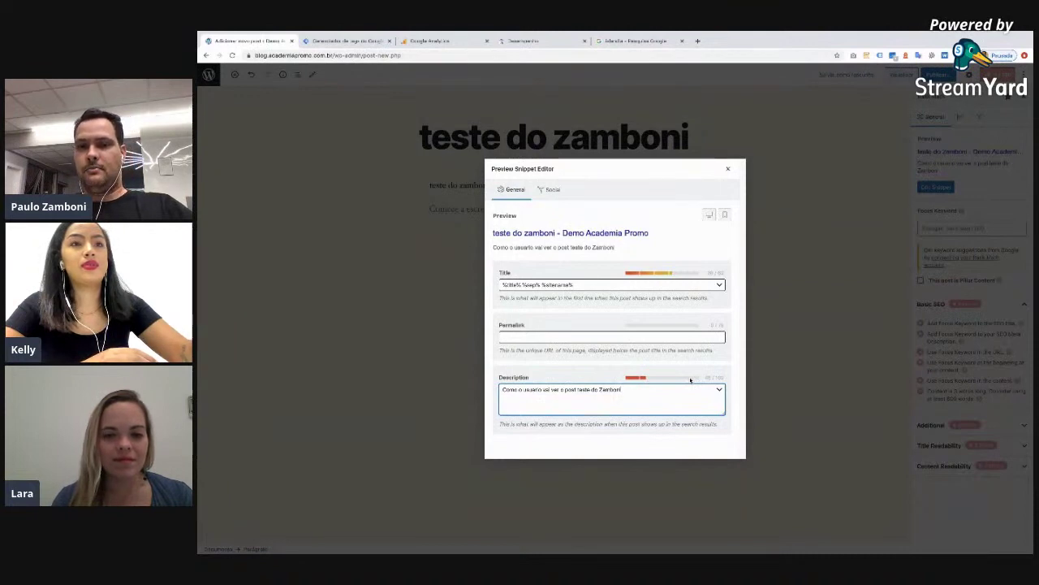
click(728, 168)
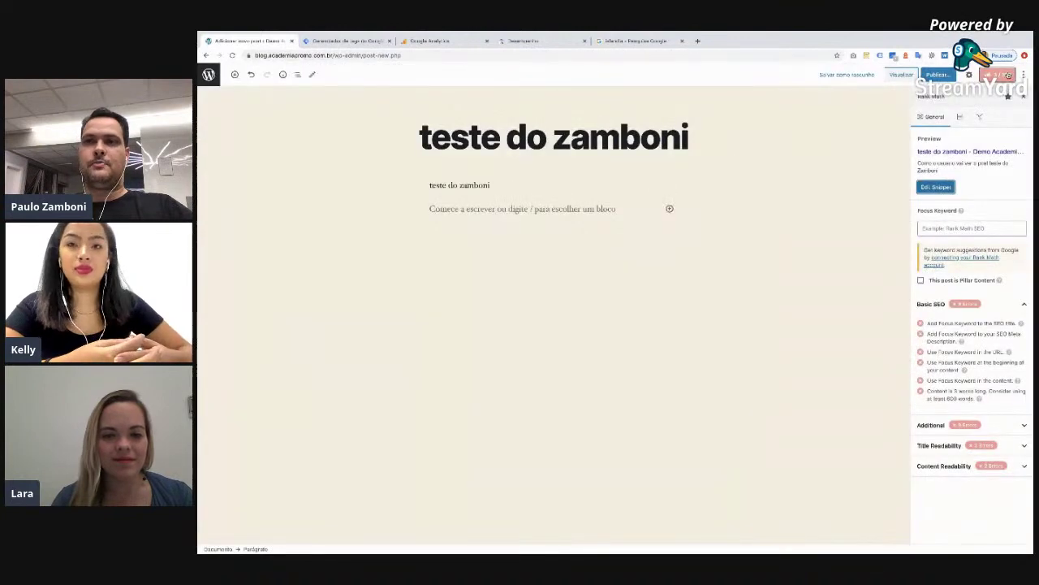
- Reopen the post's Rank Math settings and review the search result preview in the snippet editor
click(1008, 75)
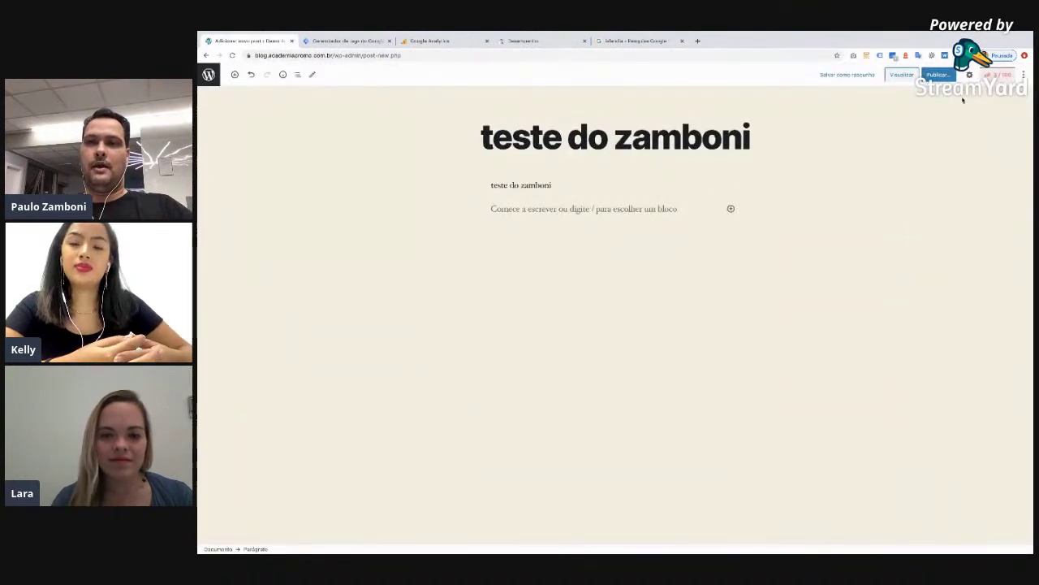
click(1002, 75)
click(529, 207)
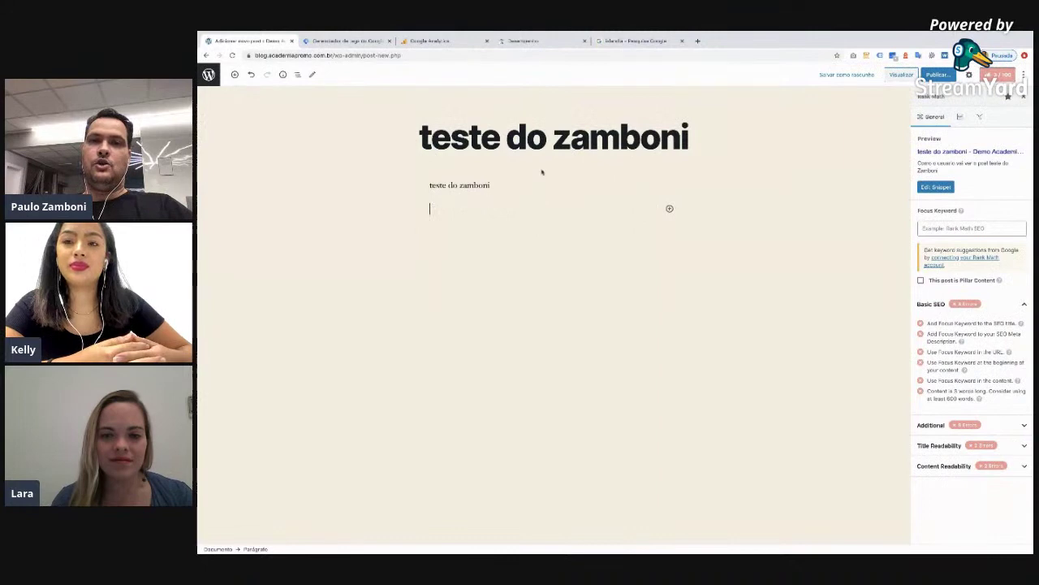
click(938, 188)
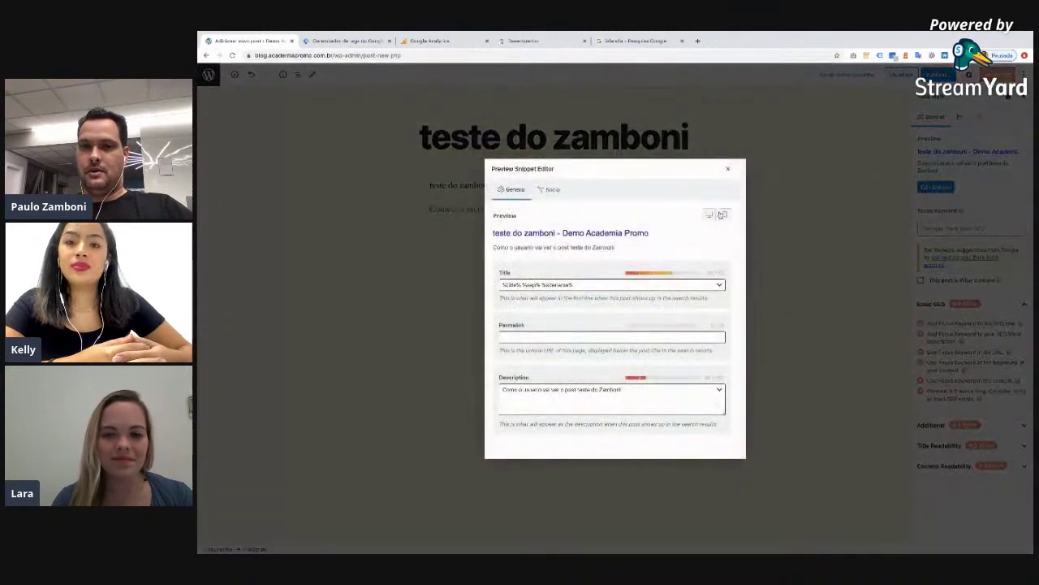
click(728, 169)
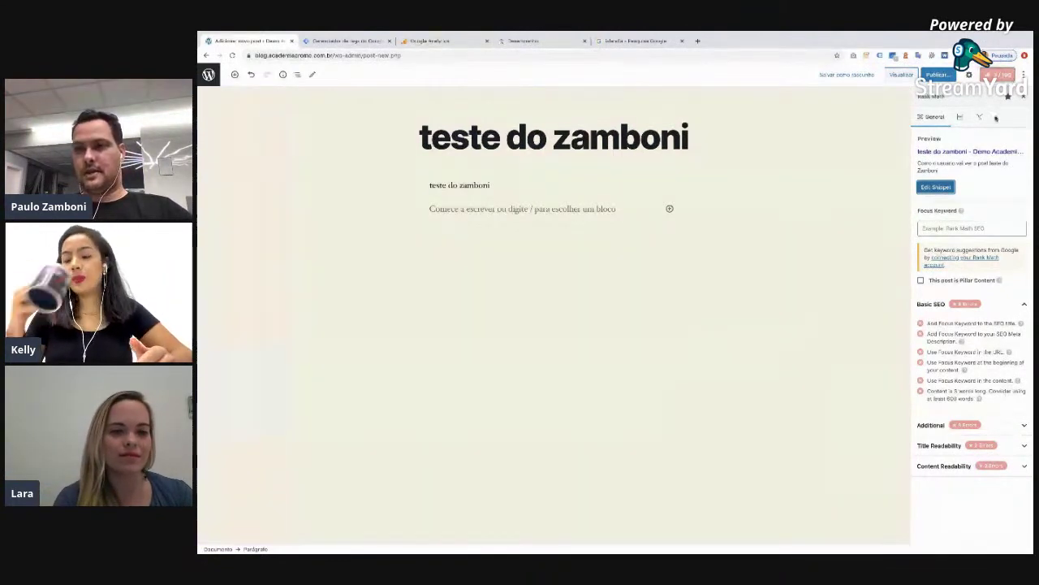
- Add the post's title text, "teste do" plus the presenter's surname, as the Rank Math focus keyword
click(971, 230)
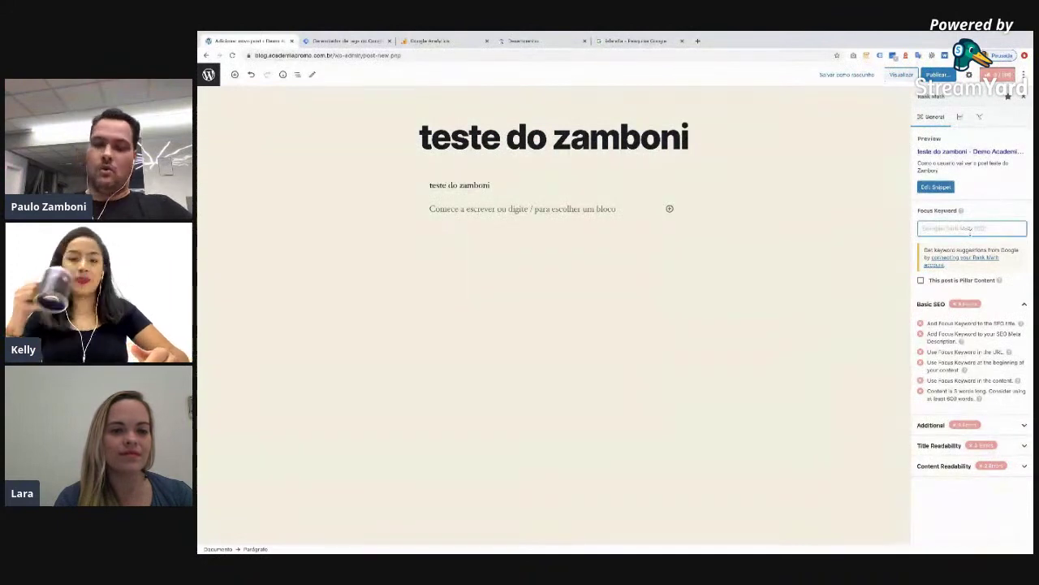
text(te)
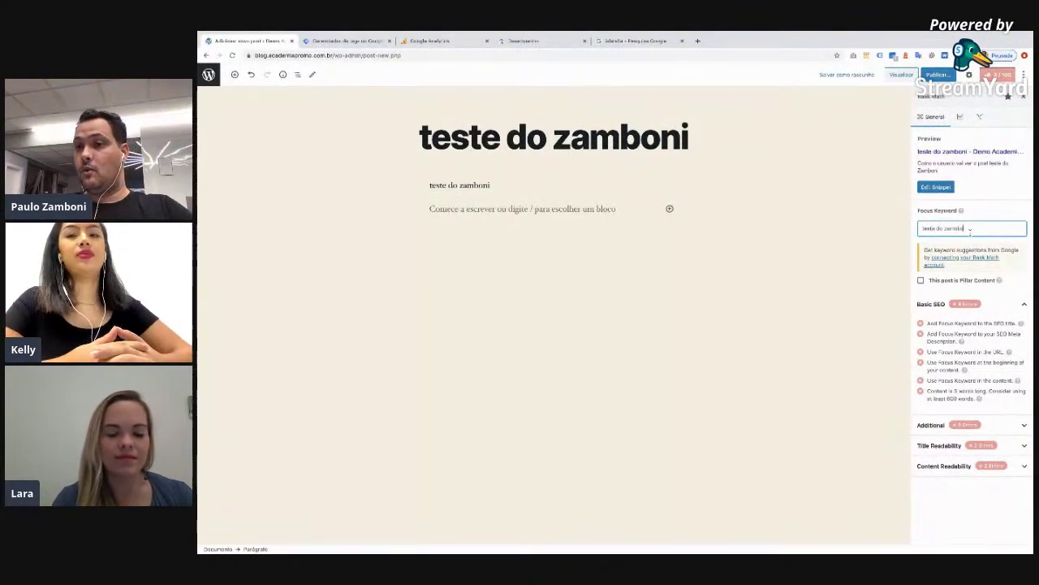
text(ste do zamboni)
key(Return)
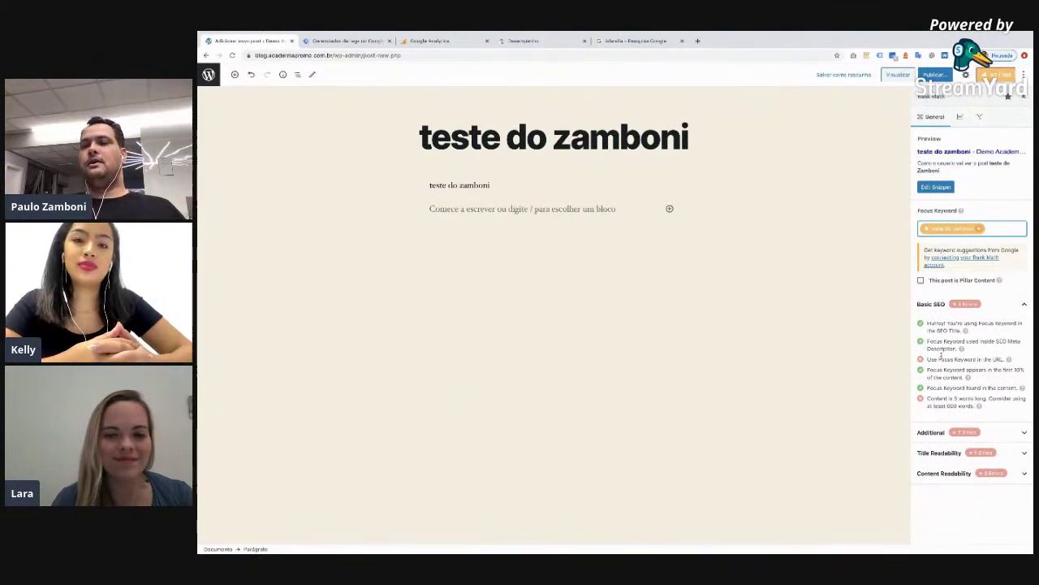
- Expand and examine the Additional, Title Readability and Content Readability checks for the post
click(1004, 447)
scroll(1004, 447, down, 3)
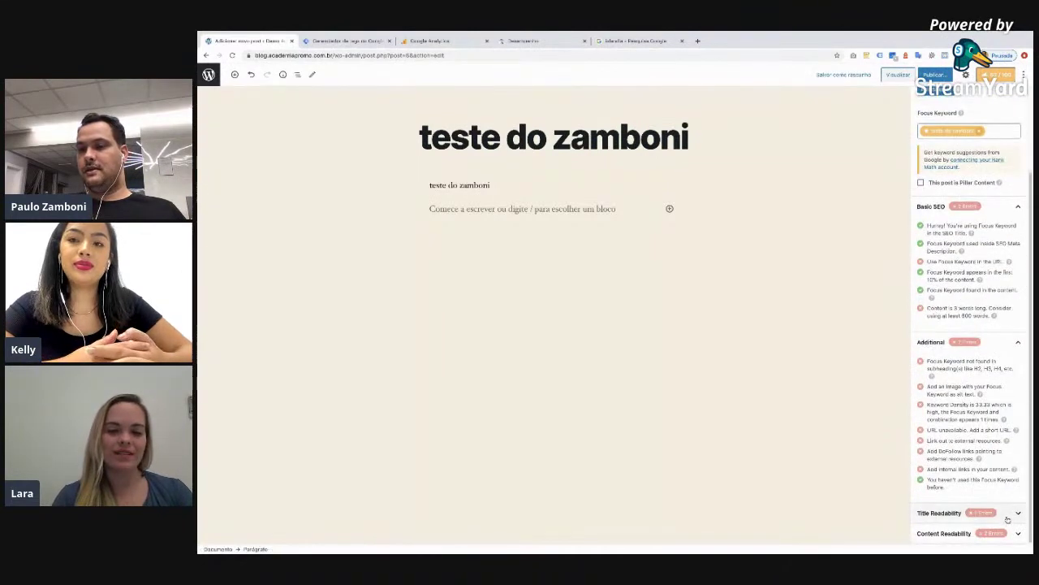
scroll(1006, 510, down, 1)
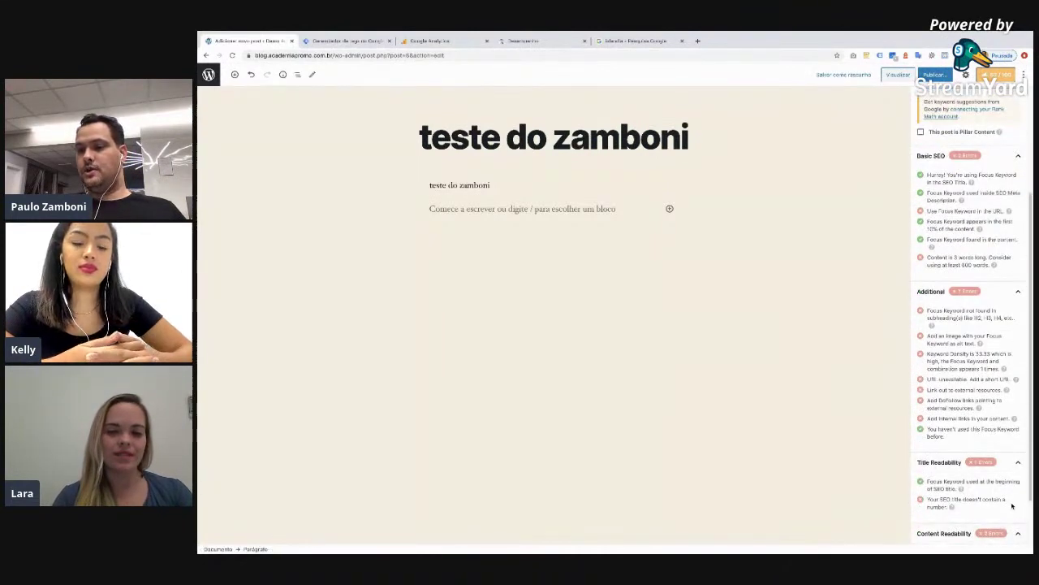
scroll(1012, 506, down, 1)
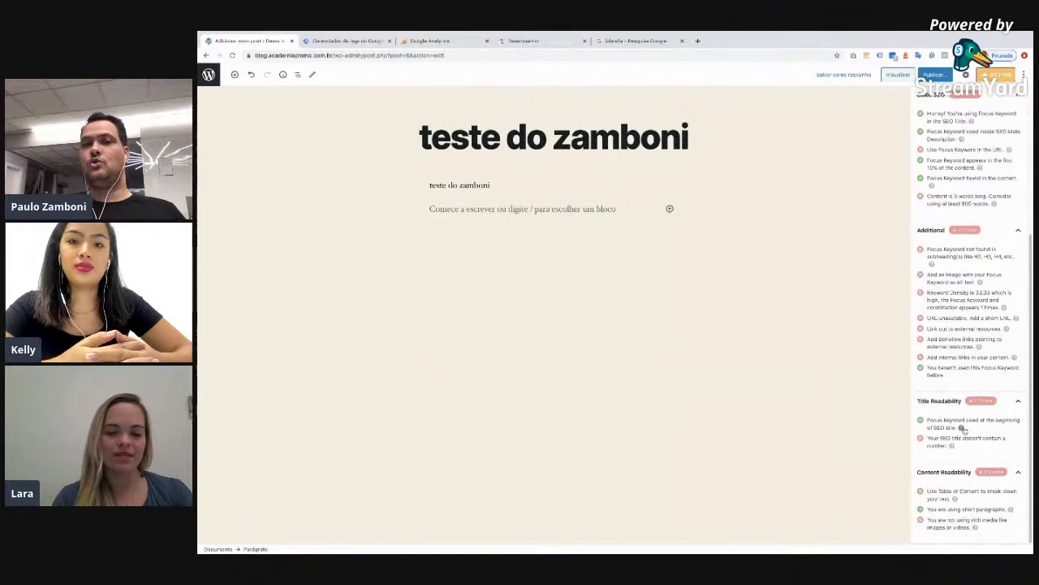
scroll(963, 428, up, 10)
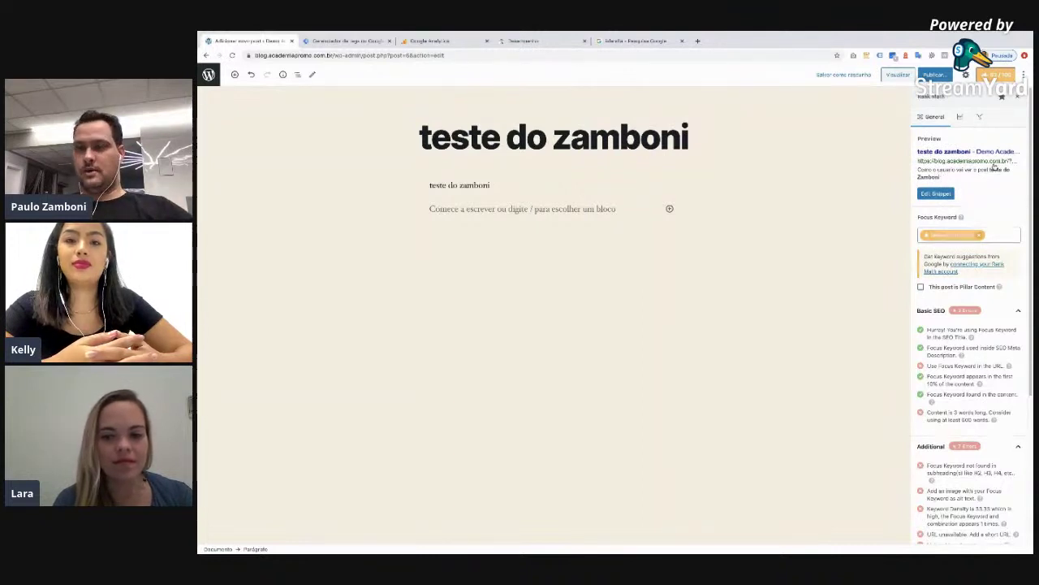
key(F5)
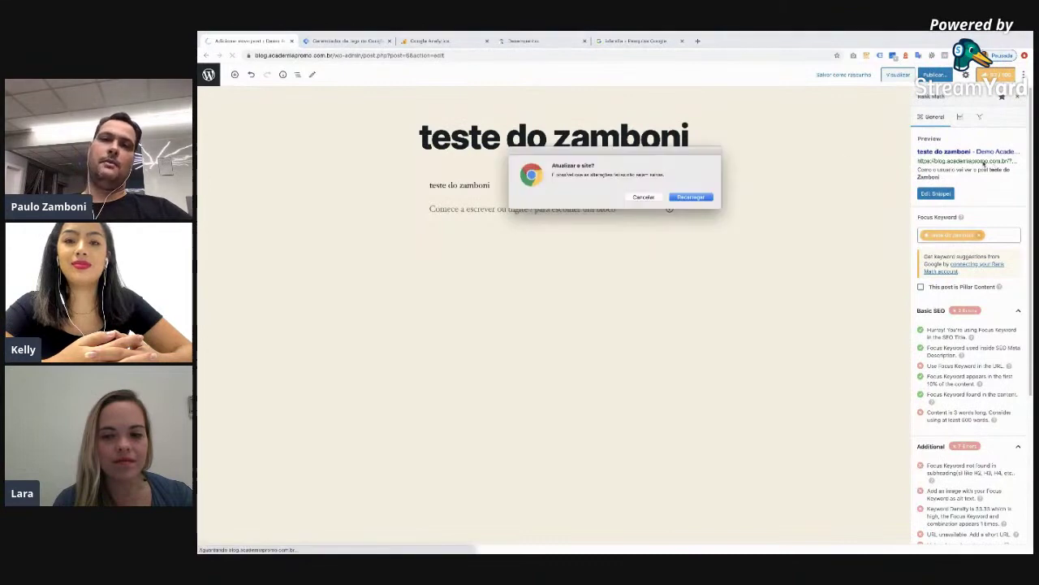
click(644, 196)
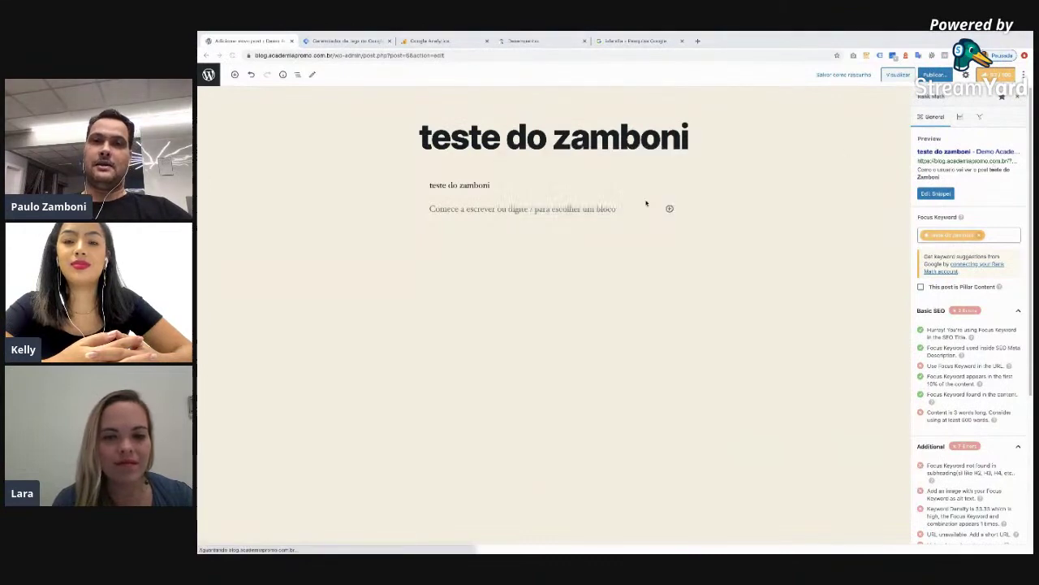
click(526, 40)
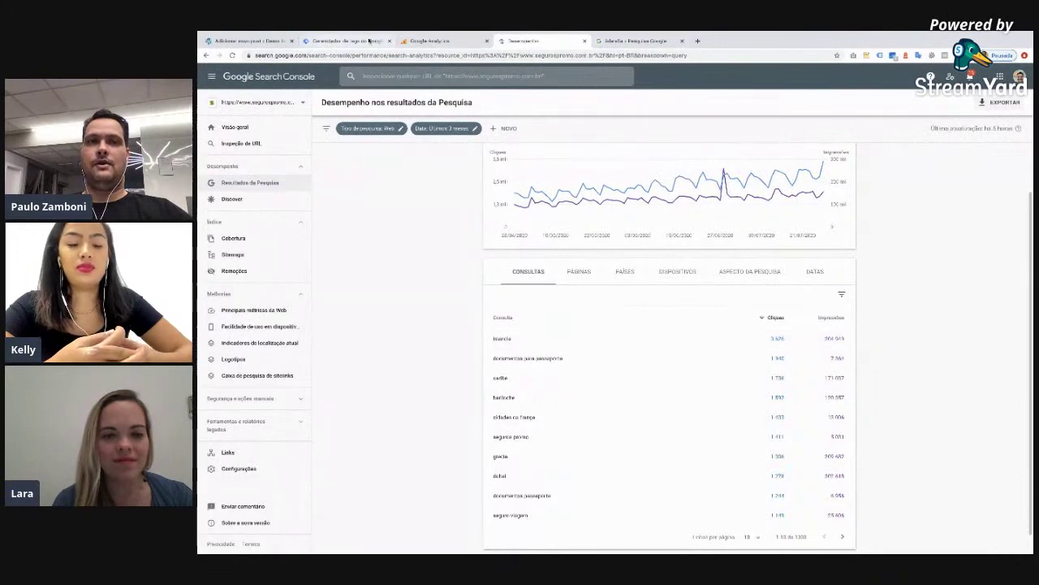
click(250, 41)
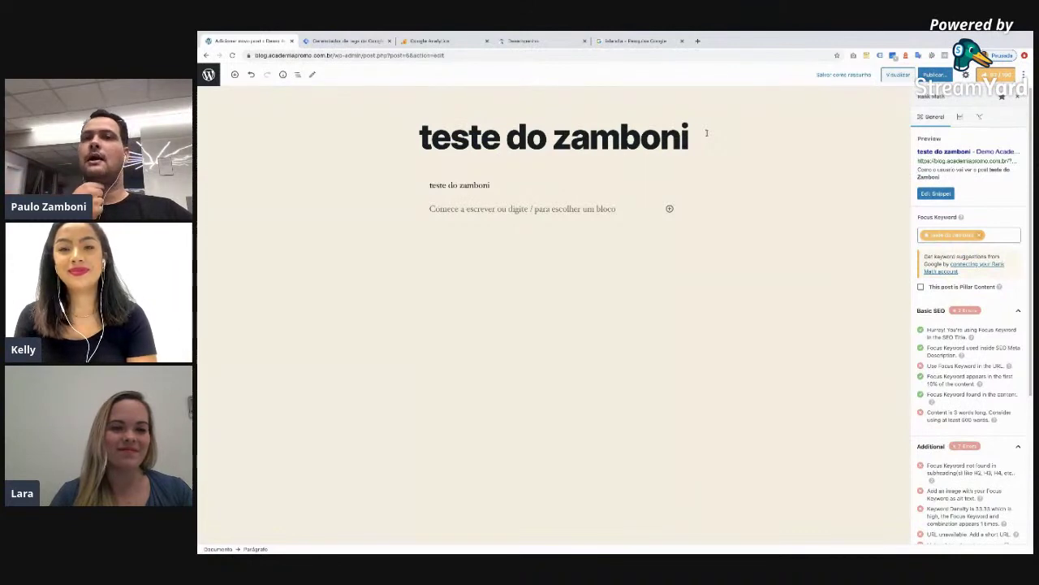
click(638, 41)
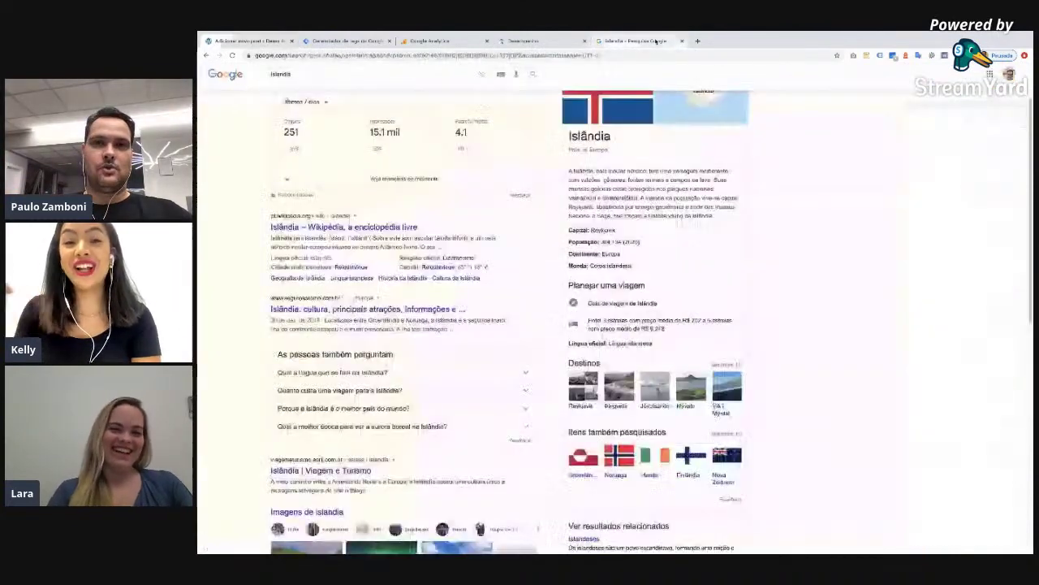
scroll(407, 205, up, 1)
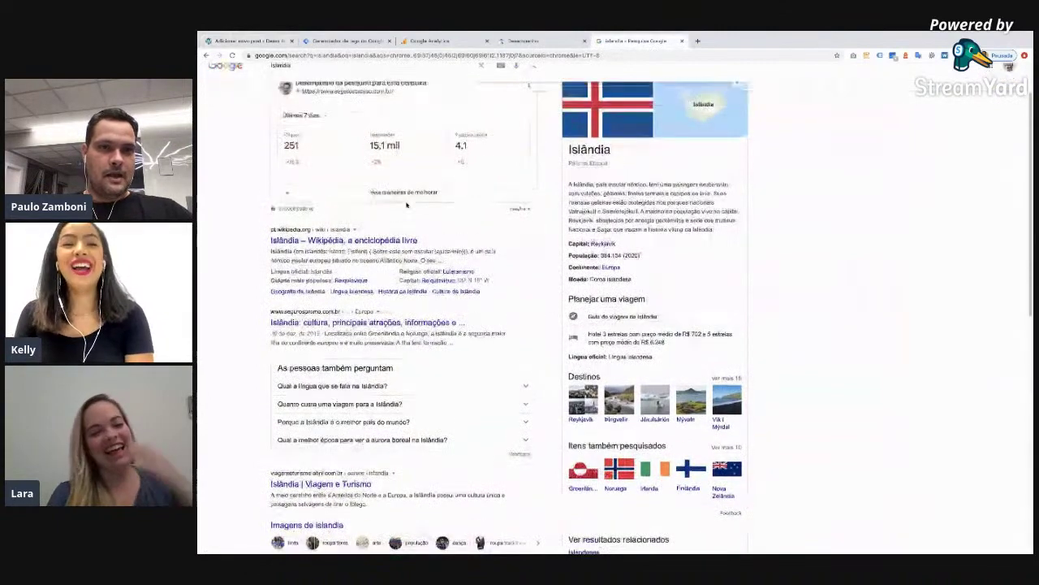
scroll(407, 204, down, 4)
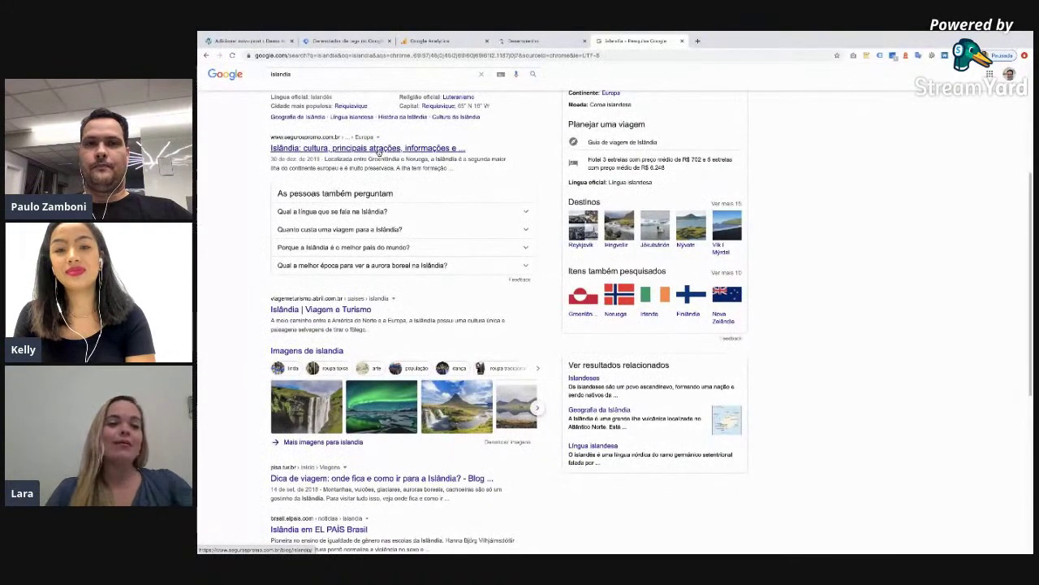
scroll(378, 151, up, 1)
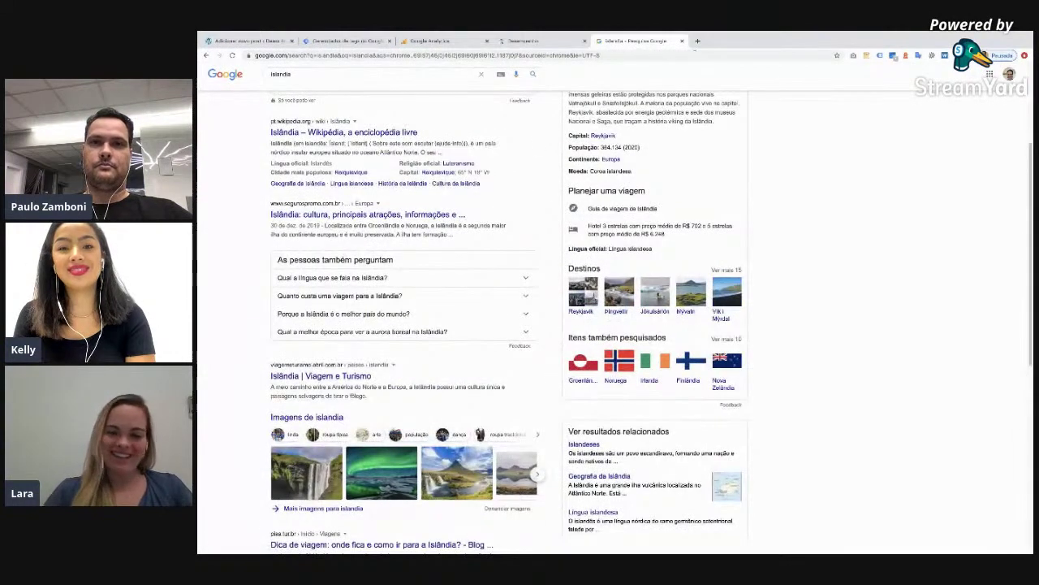
click(698, 41)
text(eurodisne)
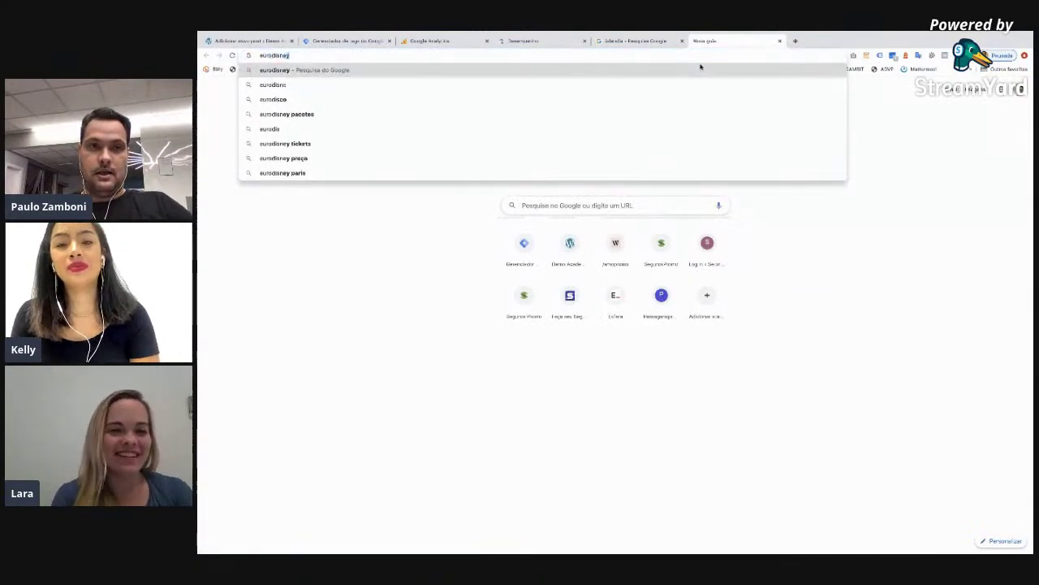
key(Return)
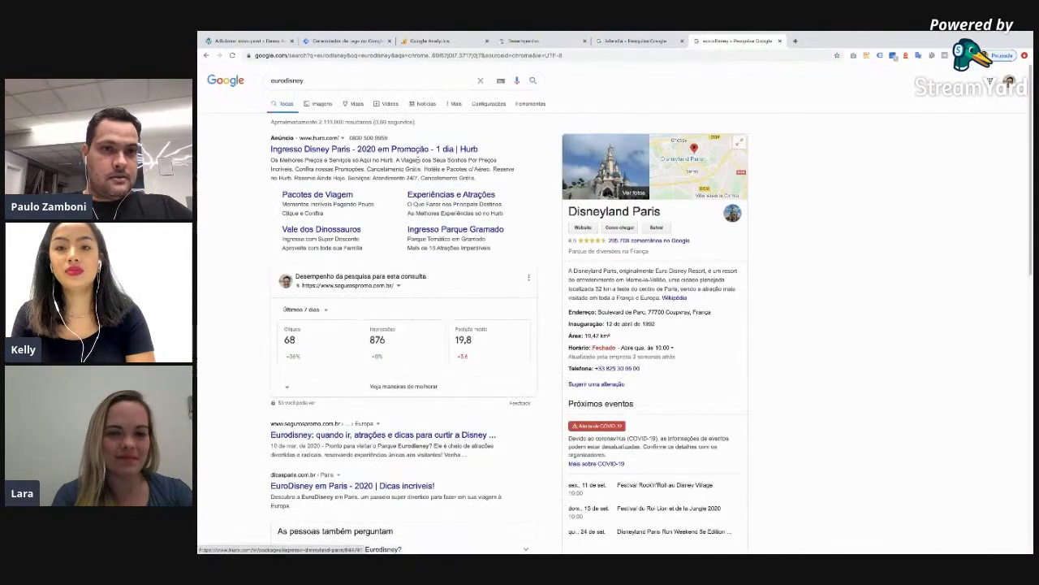
scroll(487, 150, down, 2)
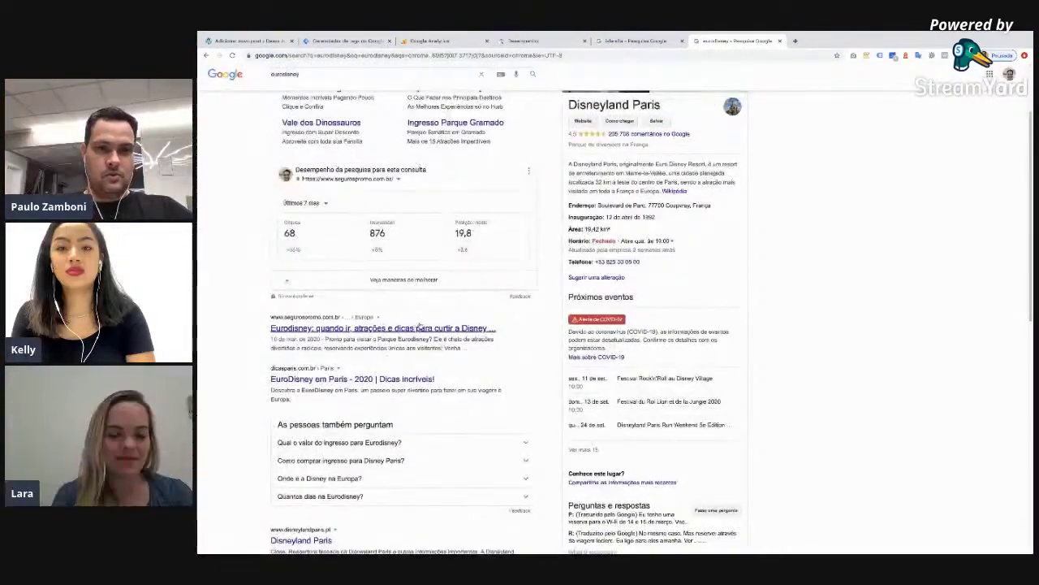
scroll(422, 325, down, 3)
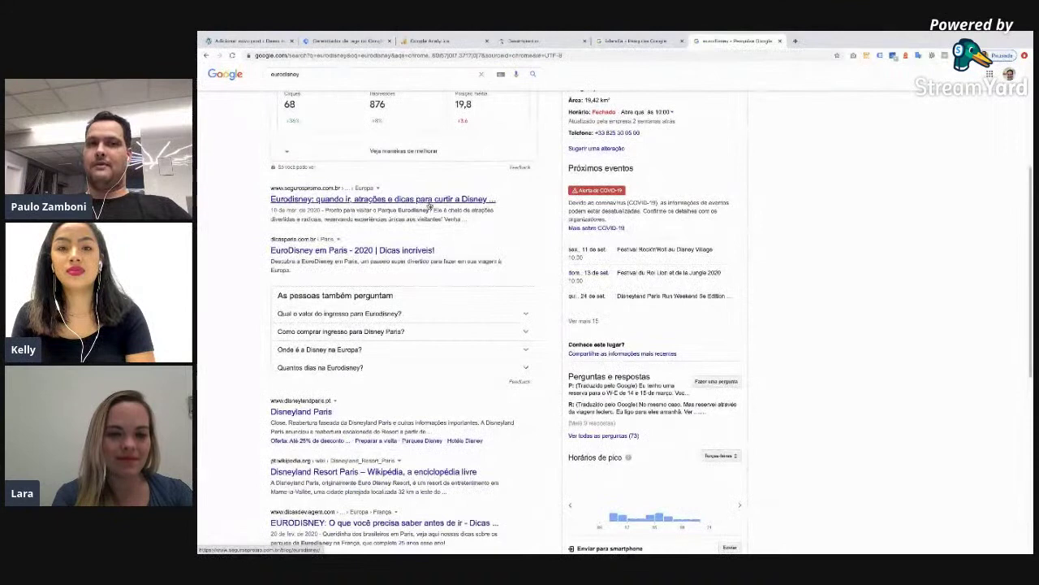
drag(325, 210, 445, 211)
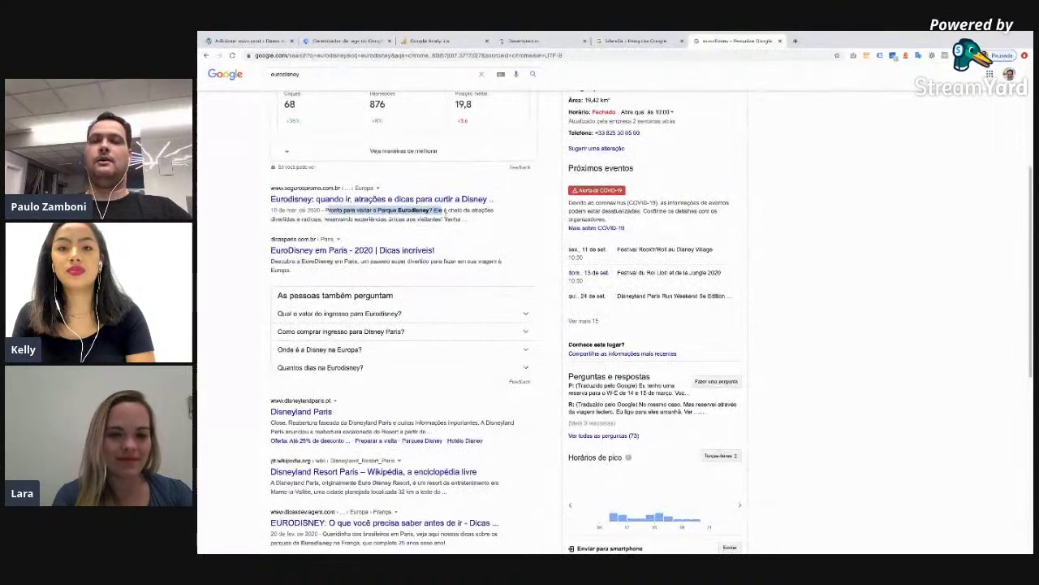
click(445, 211)
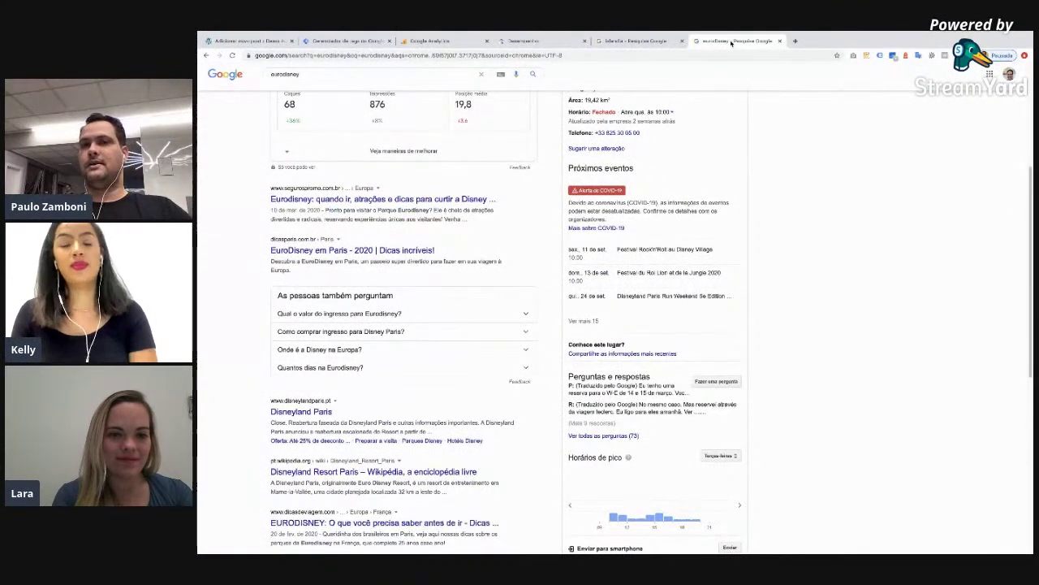
drag(464, 219, 323, 212)
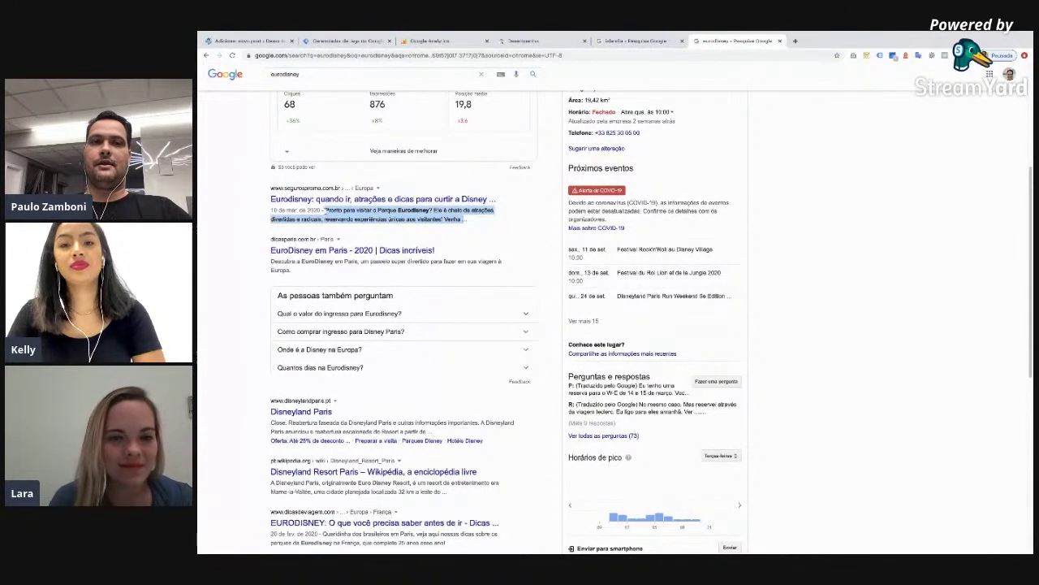
click(656, 40)
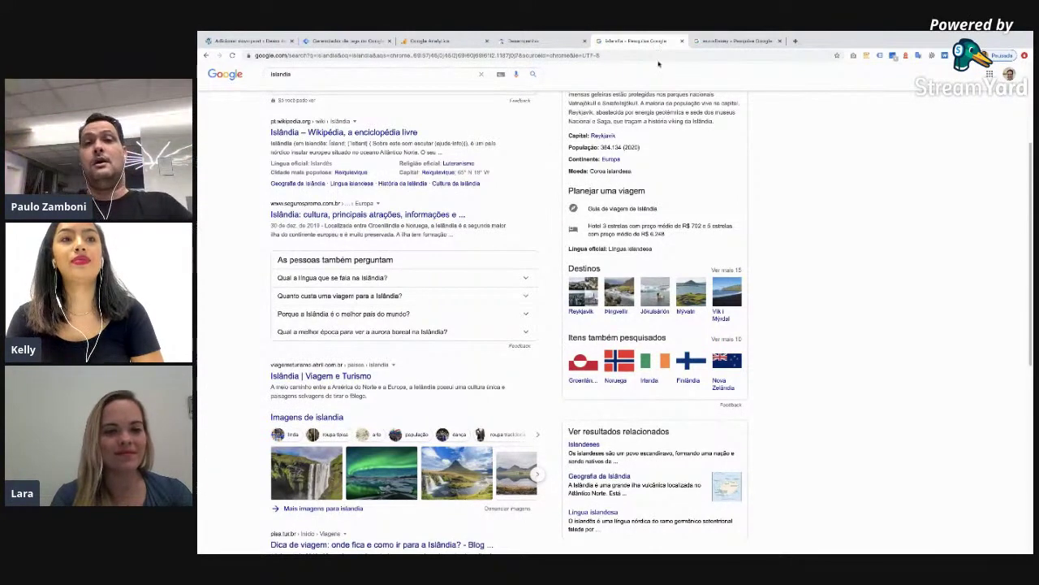
click(561, 42)
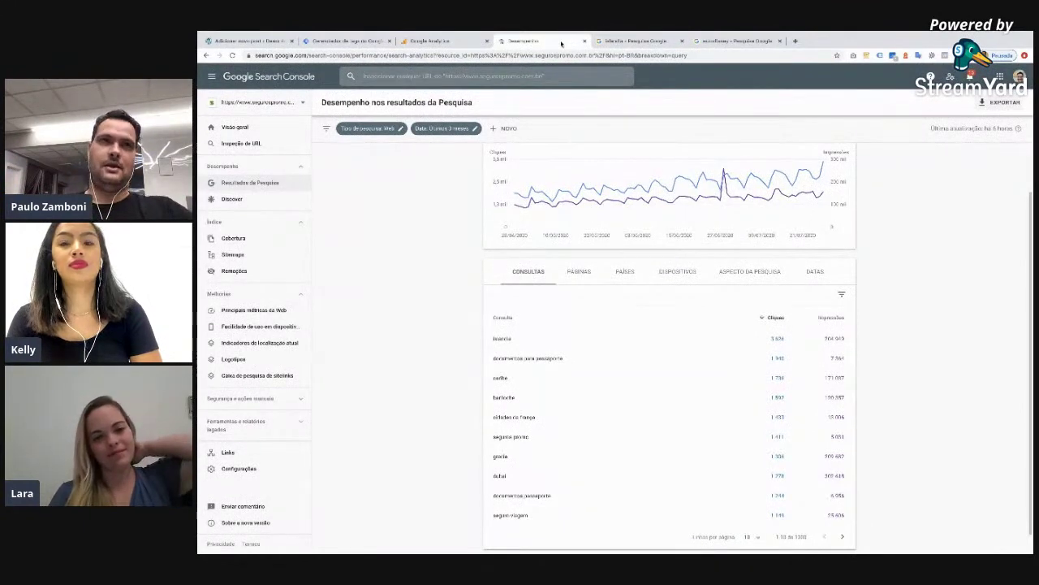
click(444, 42)
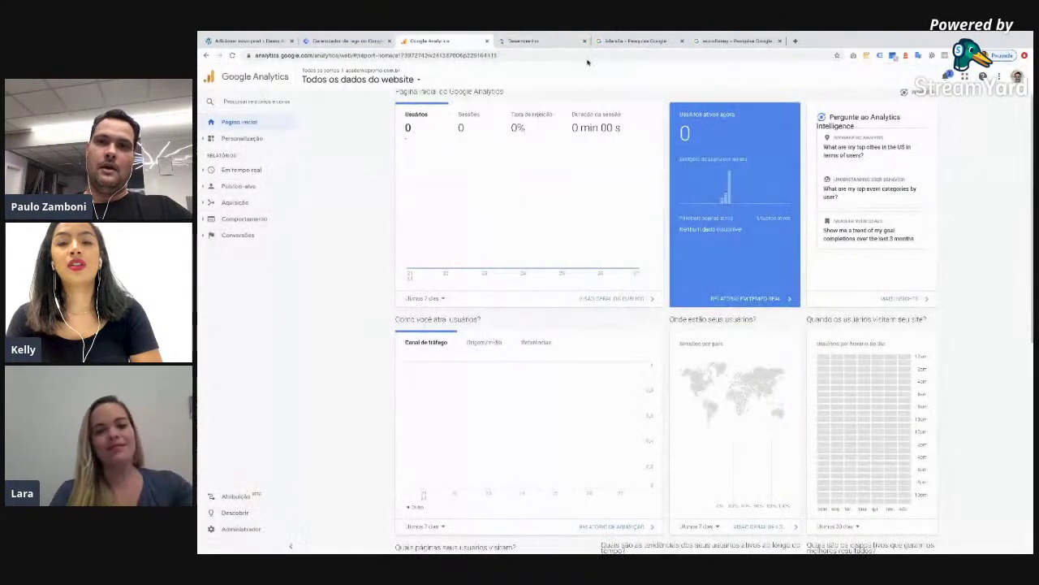
click(724, 41)
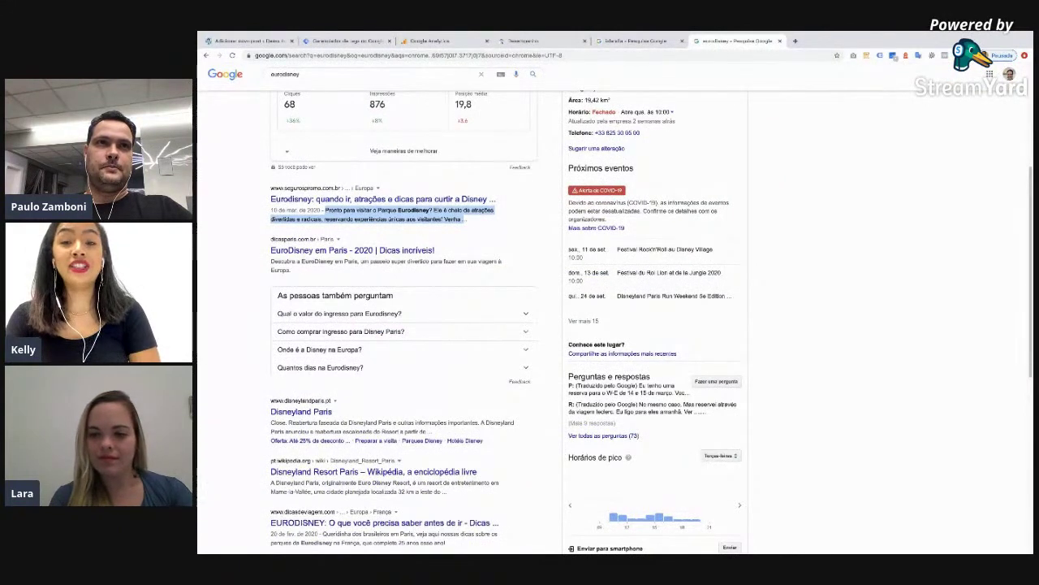
- Return to the WordPress post and insert a page break block below its first paragraph
click(248, 40)
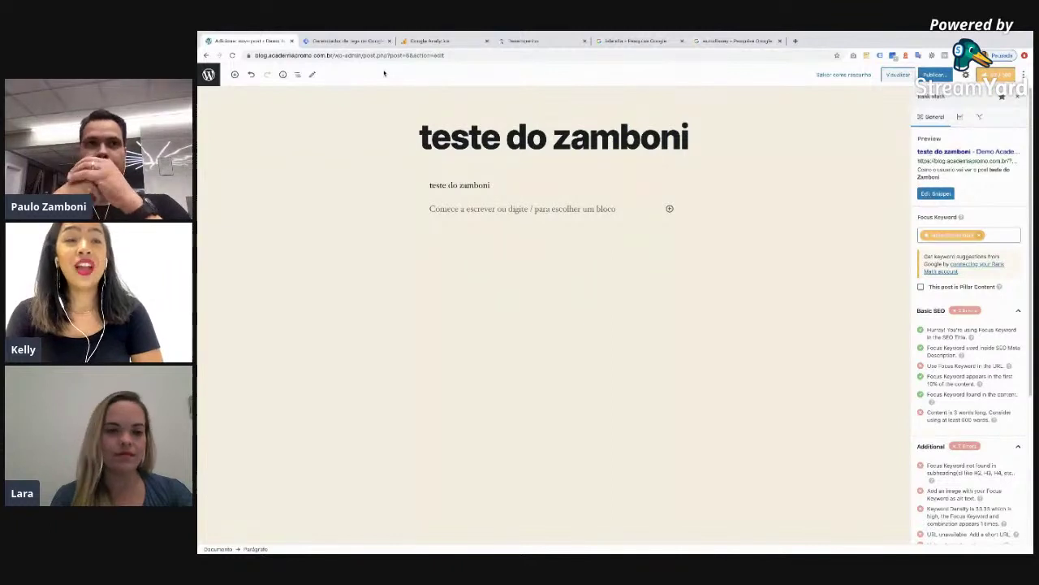
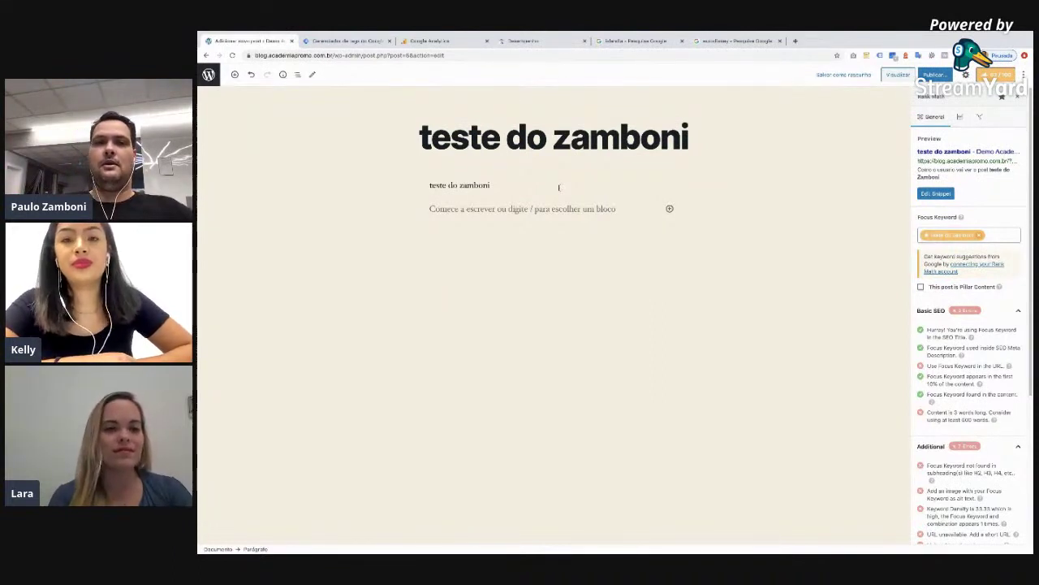
click(567, 208)
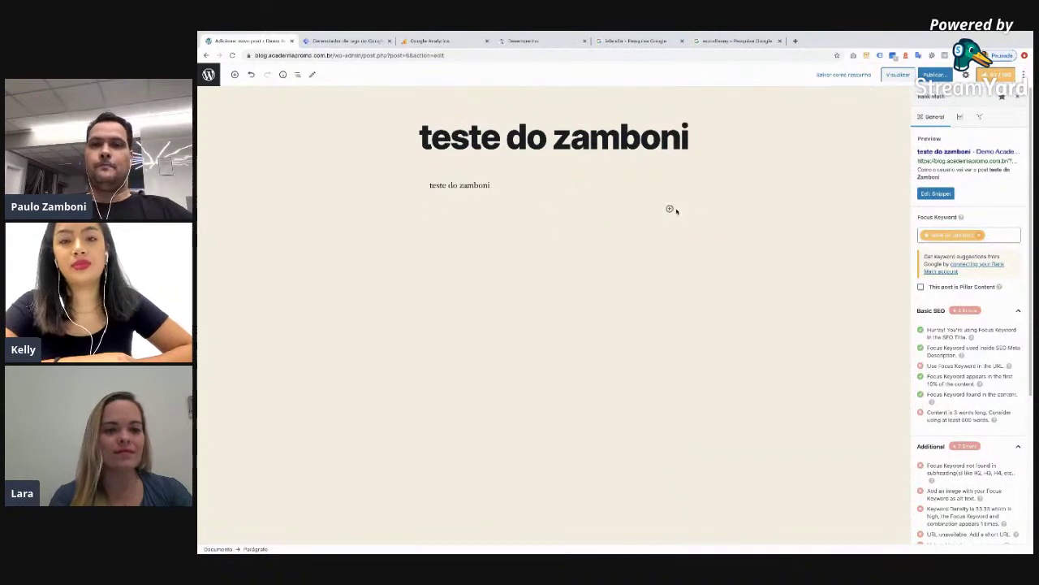
click(670, 209)
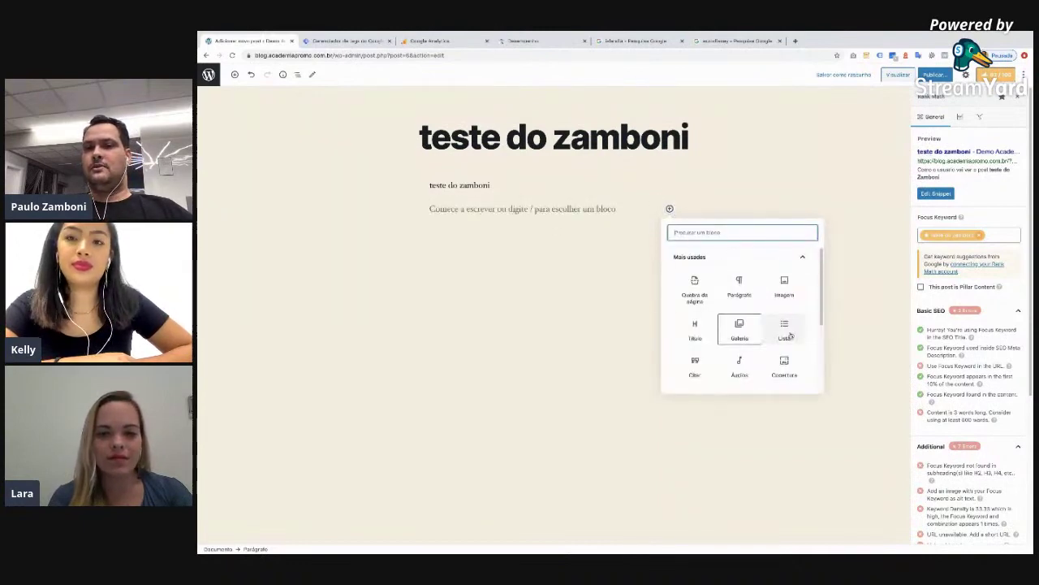
click(695, 286)
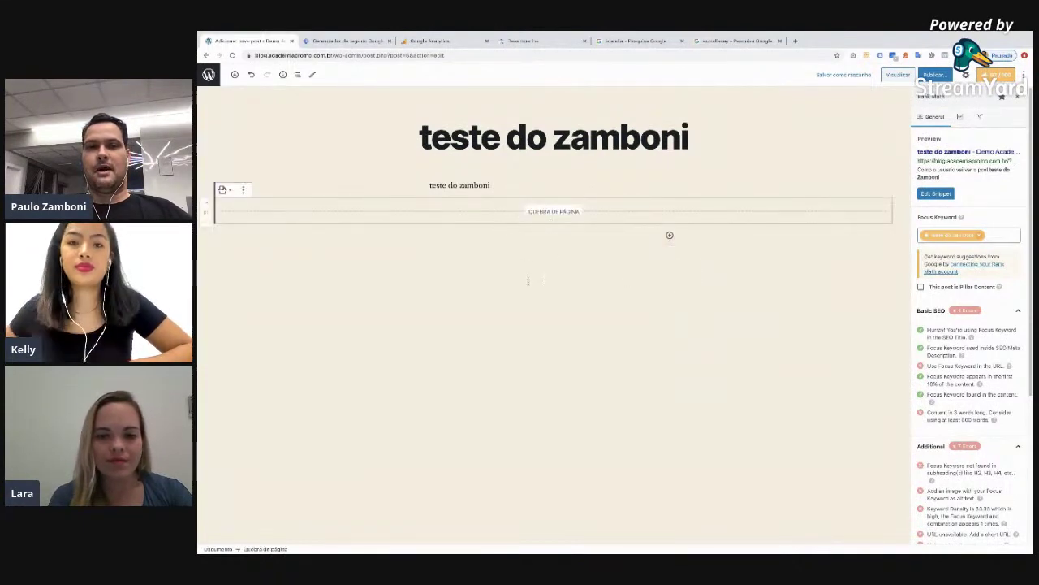
- Add a paragraph block with the text "paragrafo novo" below the page break
click(670, 235)
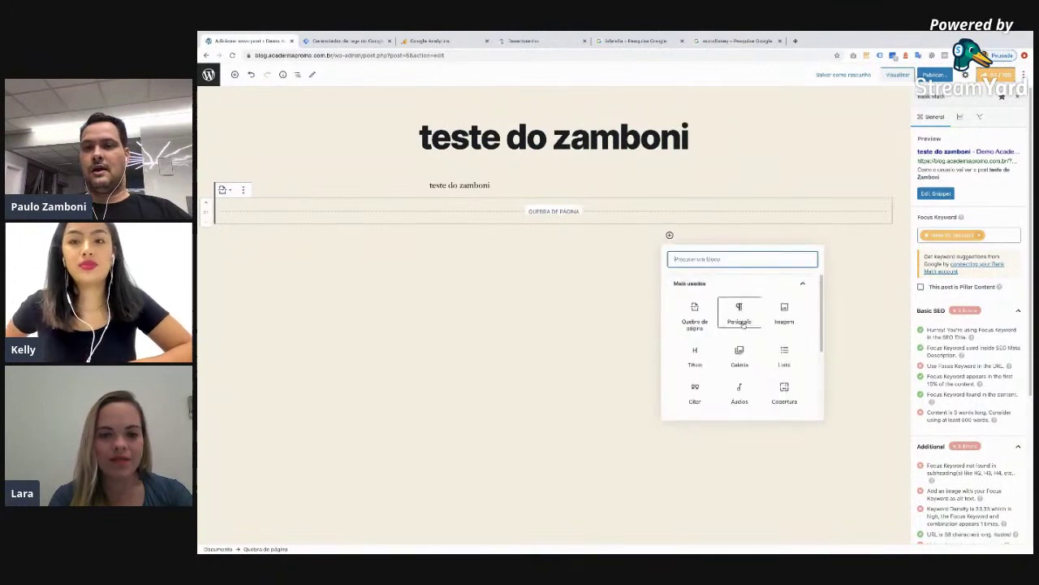
click(741, 316)
text(paragrafo novo)
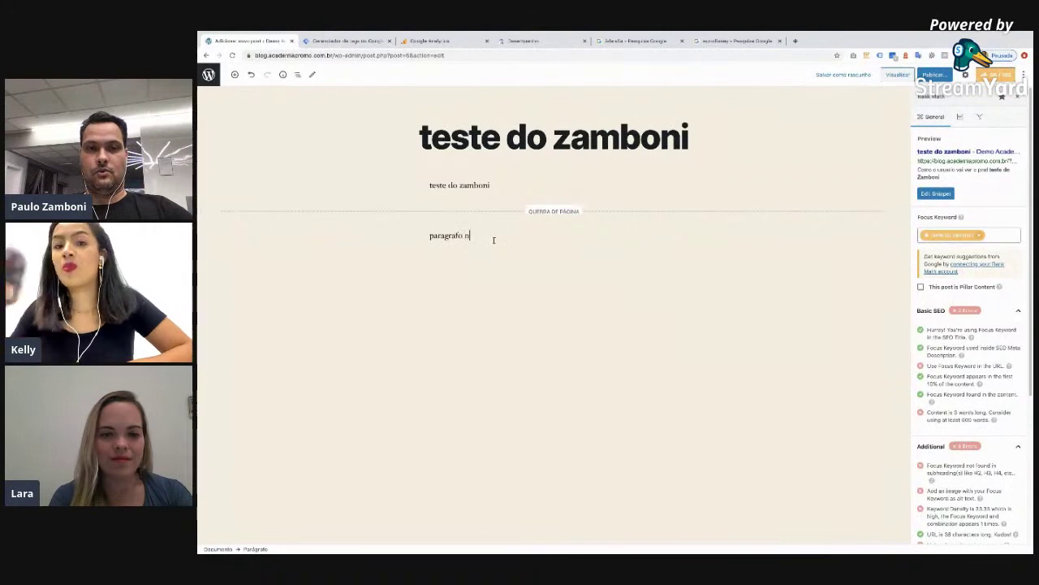
- Try out a Gallery block below the "paragrafo novo" paragraph and remove it without uploading any images
click(669, 258)
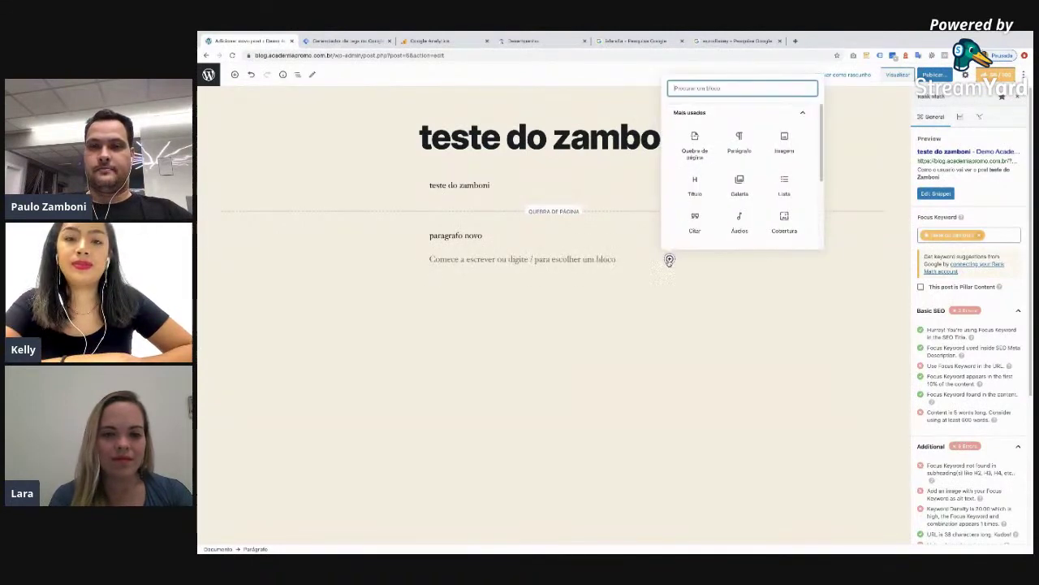
click(726, 192)
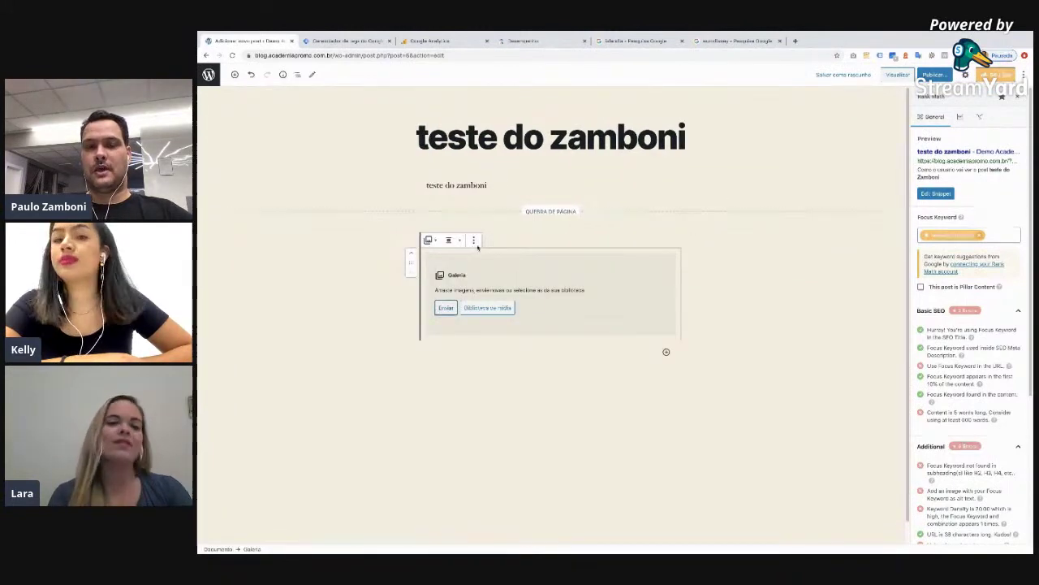
click(446, 307)
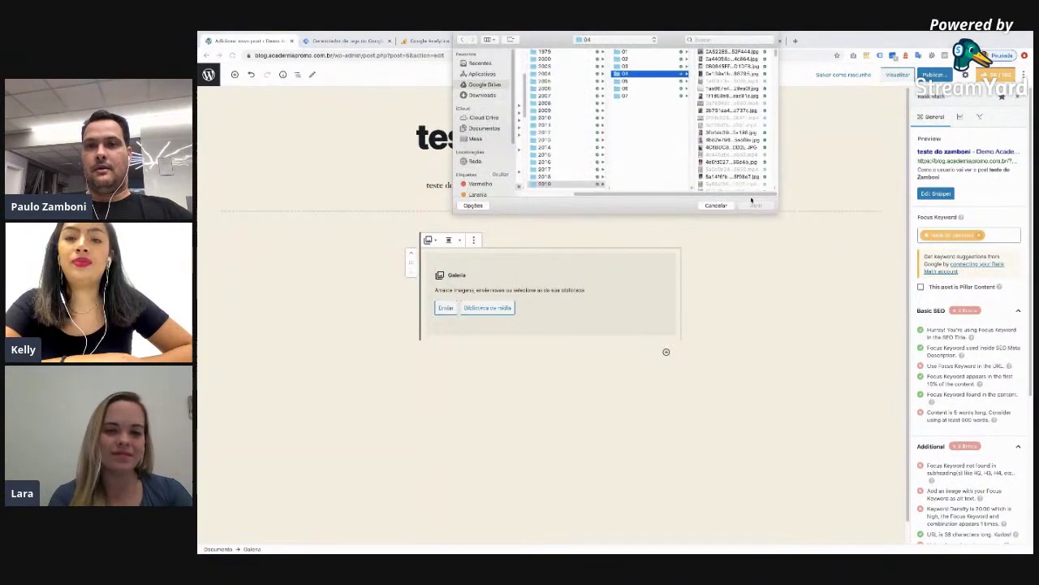
click(712, 206)
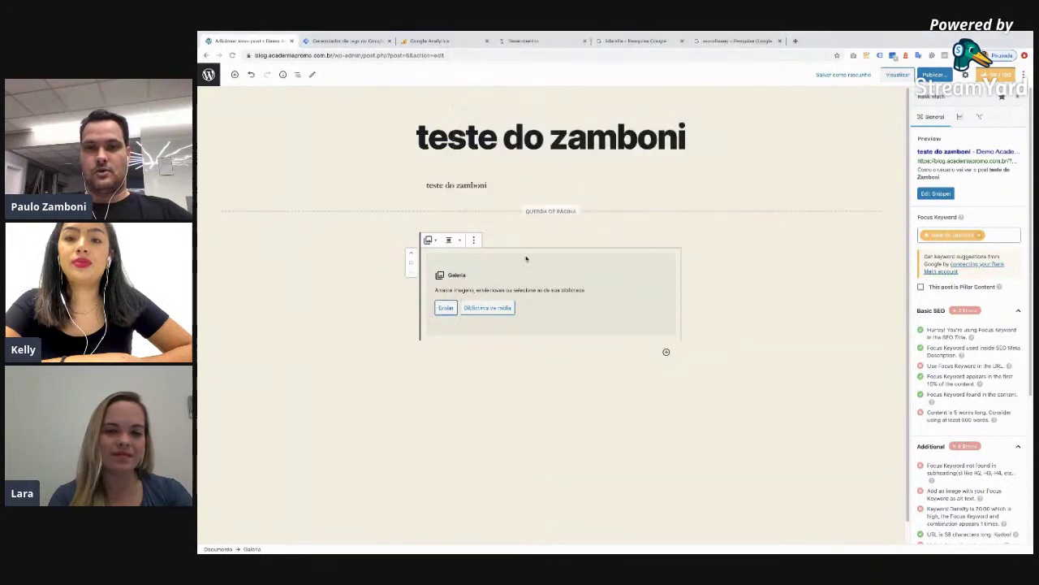
click(474, 239)
click(500, 375)
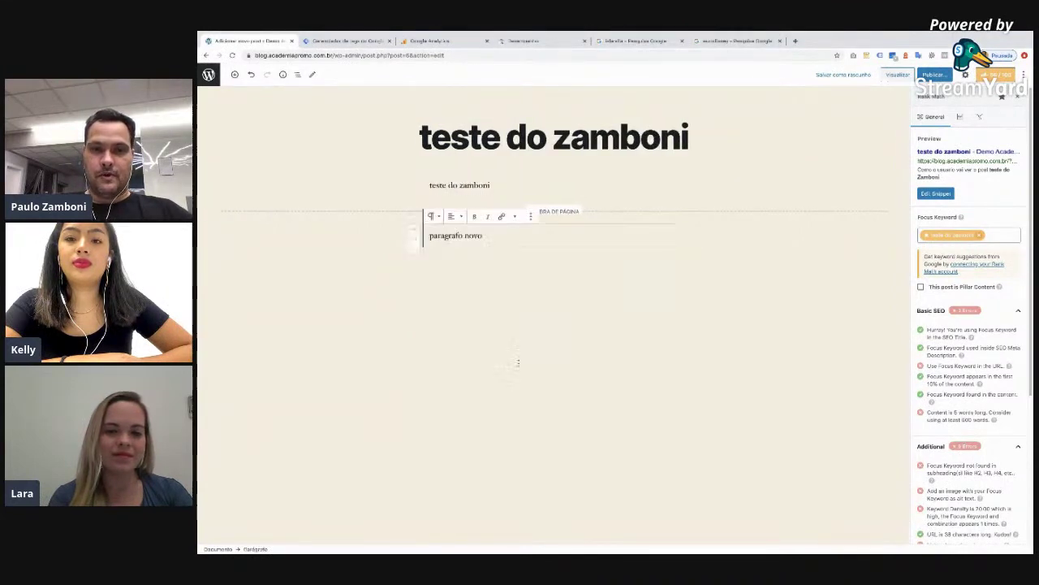
- Convert the "paragrafo novo" paragraph below the page break into an H2 heading
click(612, 276)
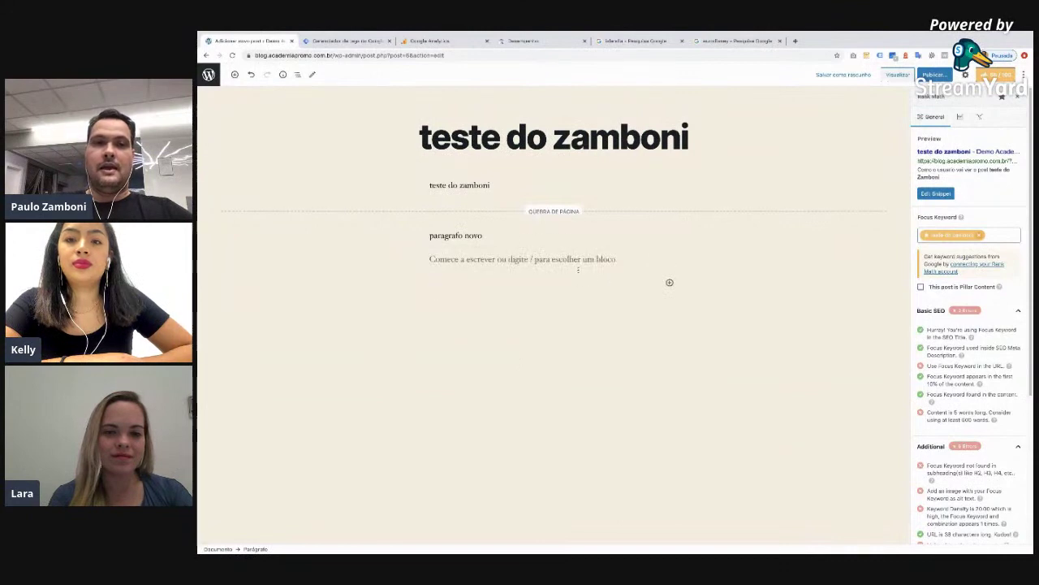
click(511, 235)
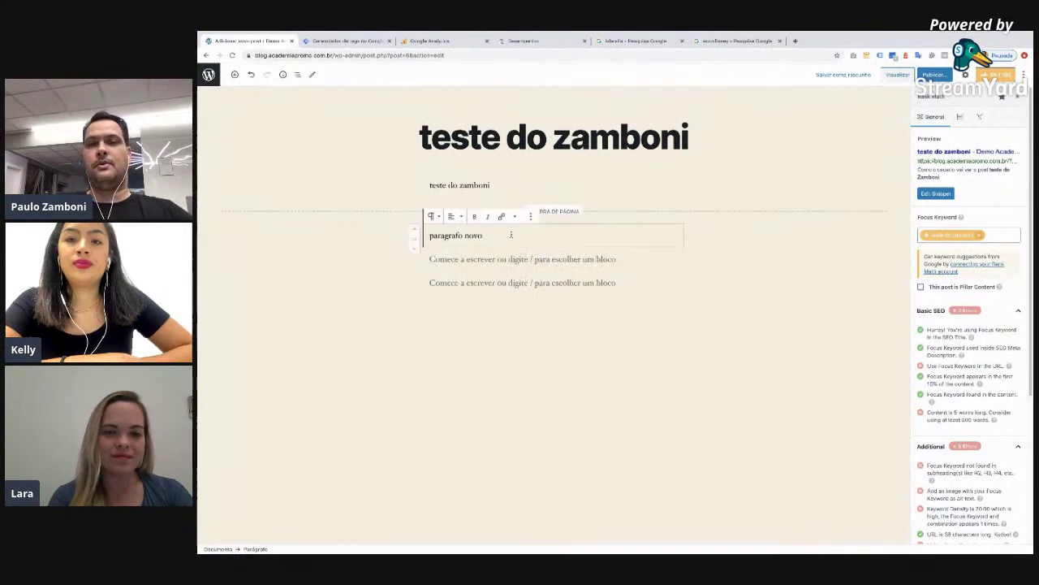
click(432, 216)
click(450, 261)
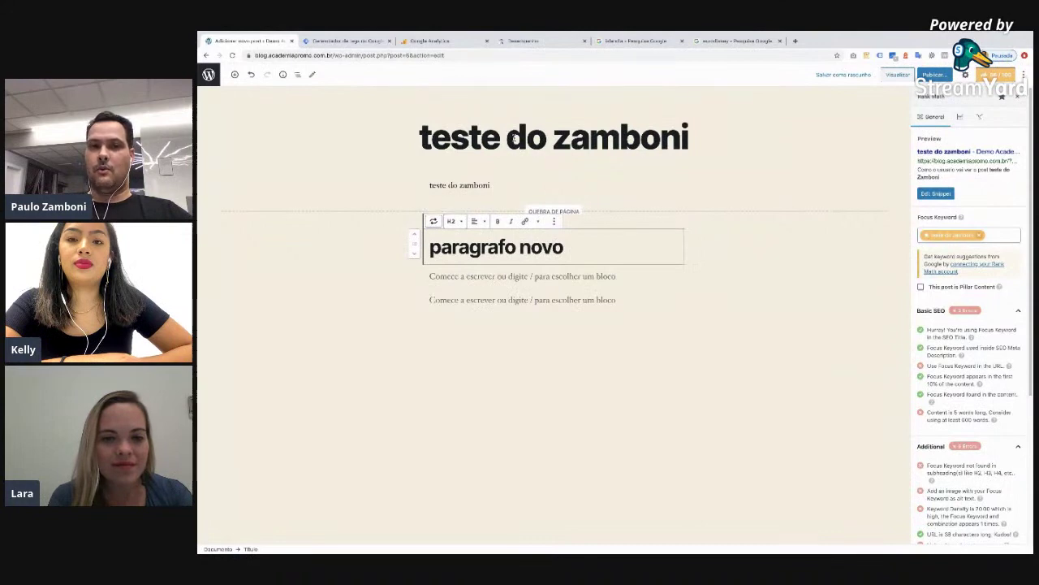
- Add four placeholder paragraphs below the "paragrafo novo" heading: "asdfds fsadf", "asdfas", "f" and "ads"
click(579, 277)
text(asdfds fsadf)
key(Return)
text(asdfas)
key(Return)
text(a)
key(Return)
text(ads)
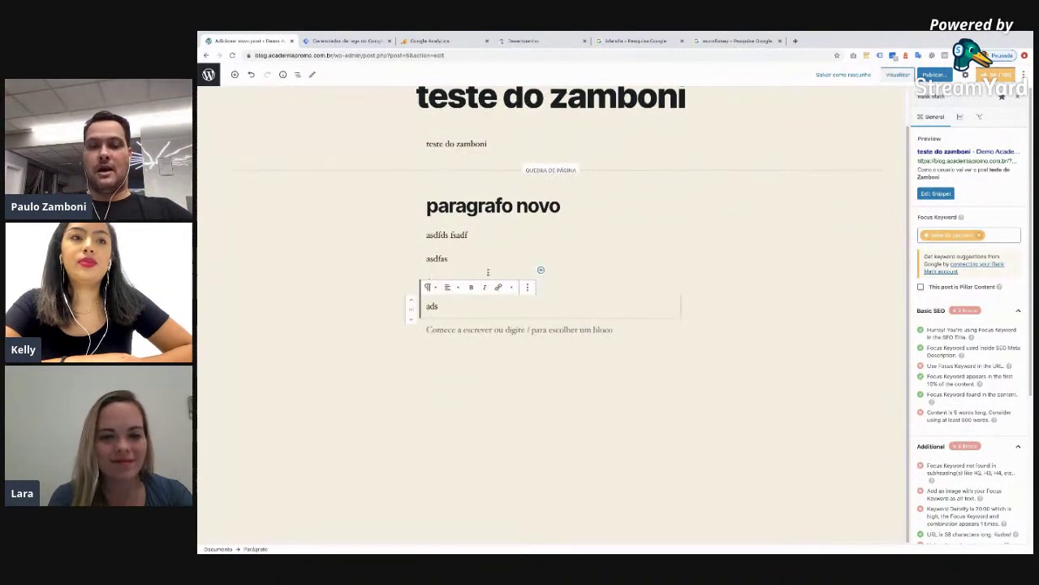
key(Return)
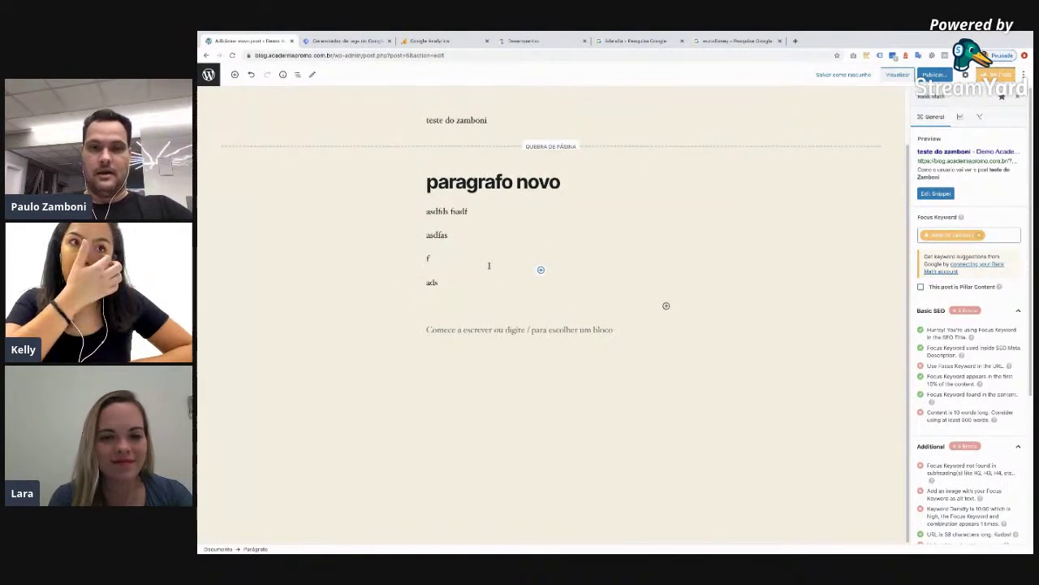
- Add the text "referencia" below the "ads" paragraph and turn it into an H3 heading
text(rf)
key(BackSpace)
key(BackSpace)
text(referencia)
click(431, 287)
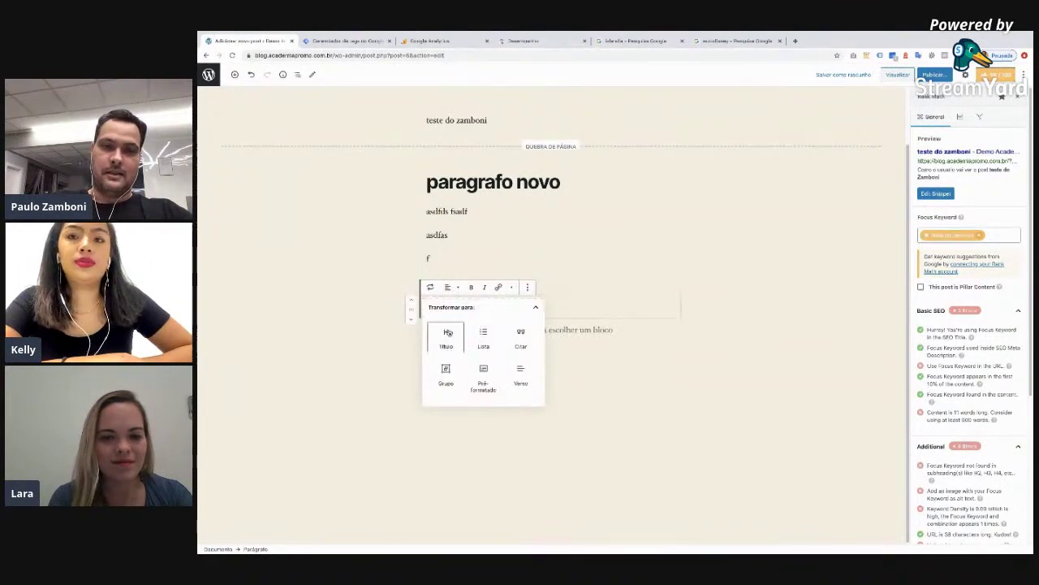
click(448, 332)
click(448, 292)
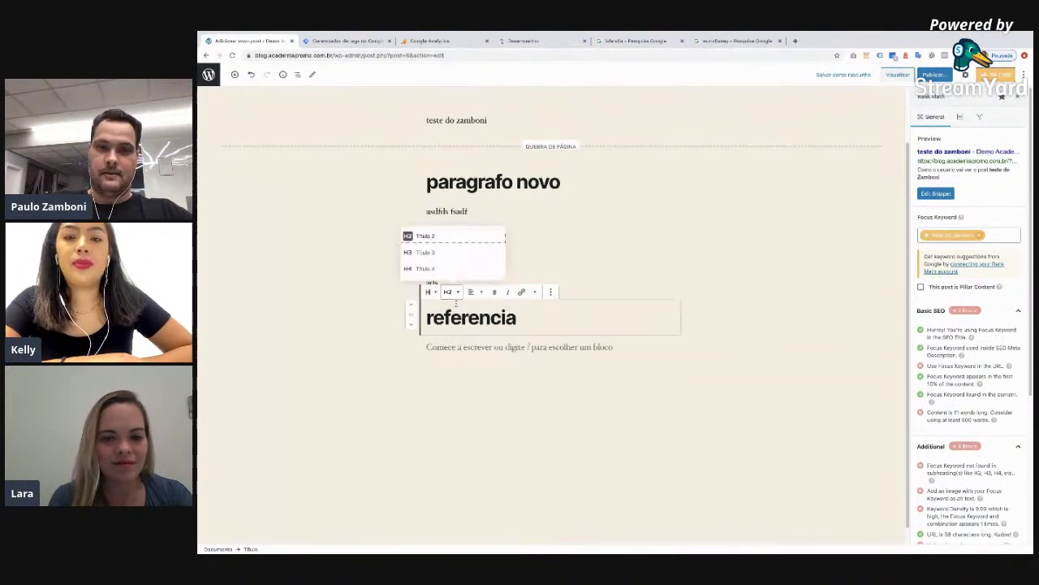
click(439, 252)
click(539, 365)
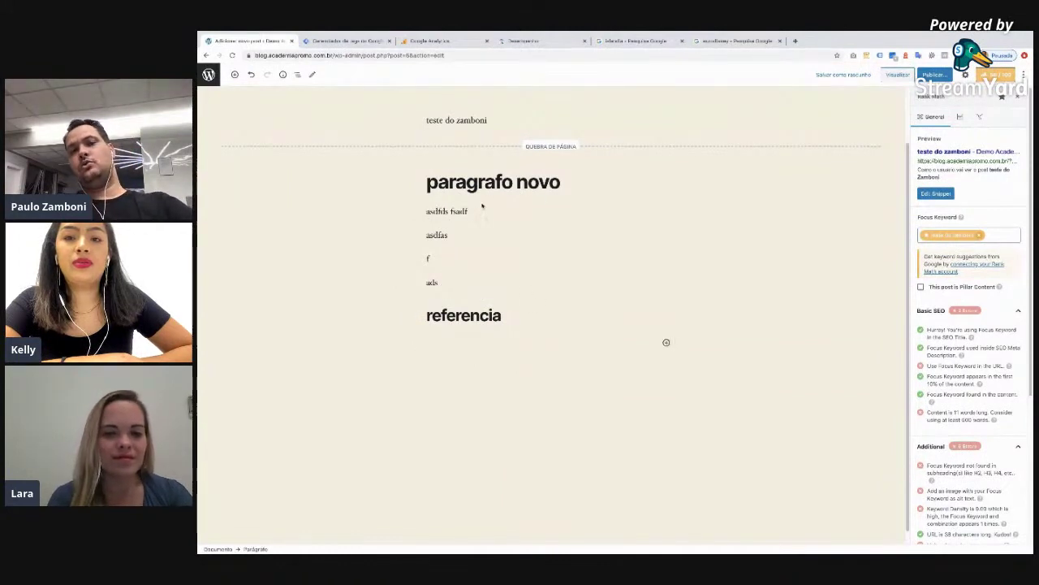
- Insert a Citação block in the empty paragraph below the "referencia" heading and fill it with the text "Citação"
drag(519, 312, 520, 183)
click(638, 337)
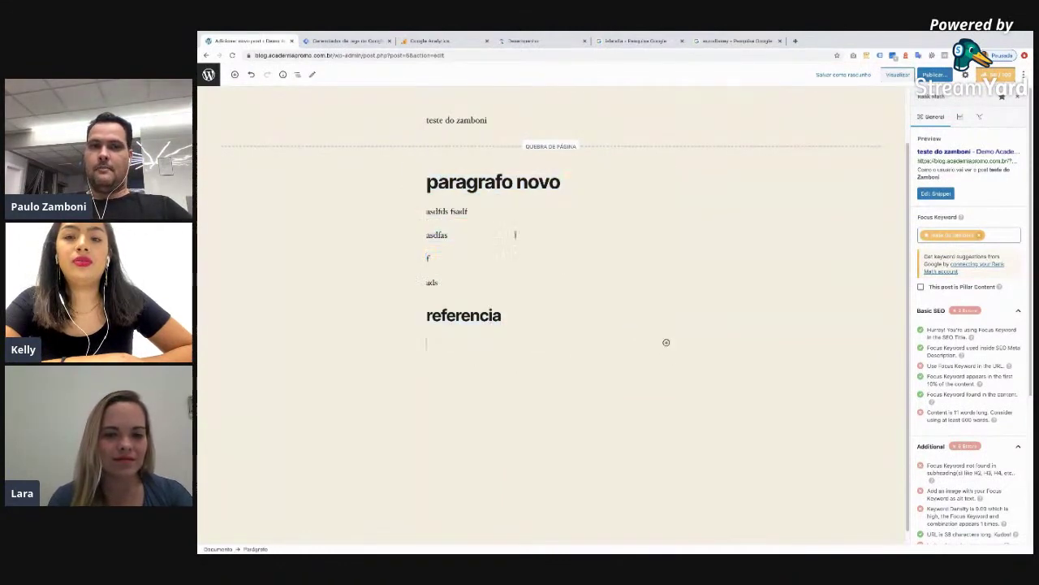
click(542, 223)
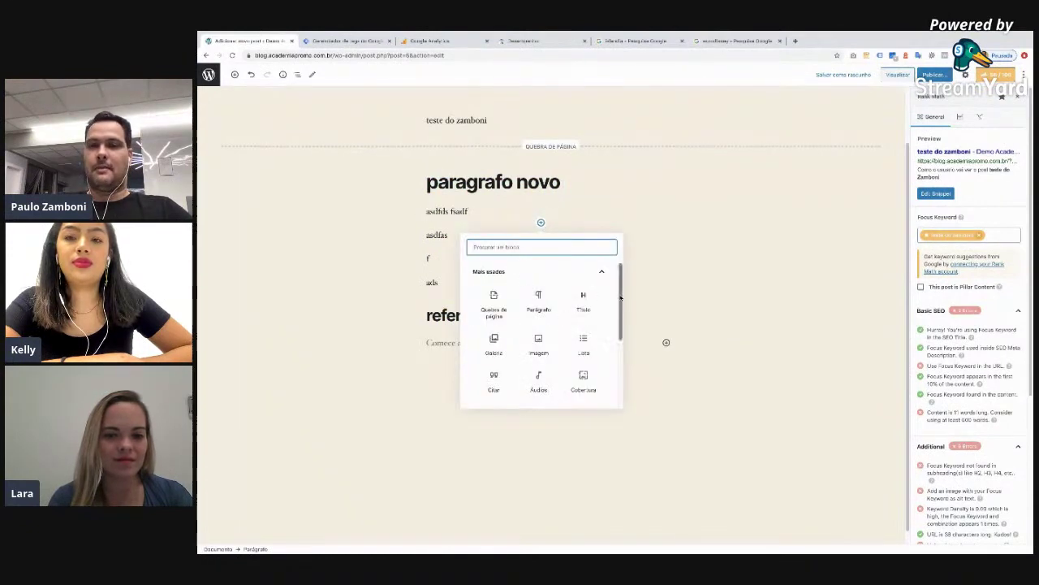
drag(619, 297, 621, 368)
click(579, 317)
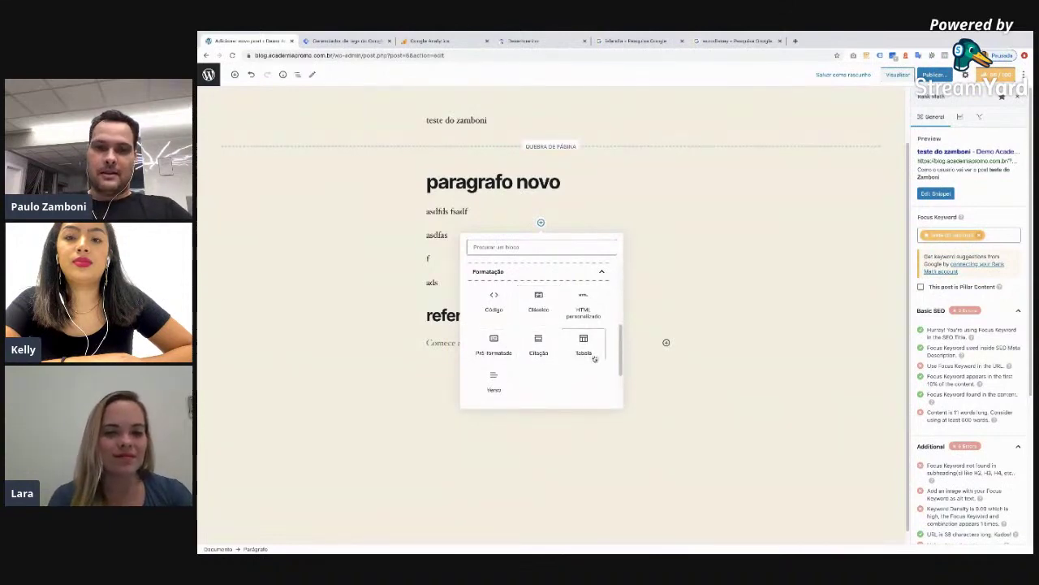
click(550, 347)
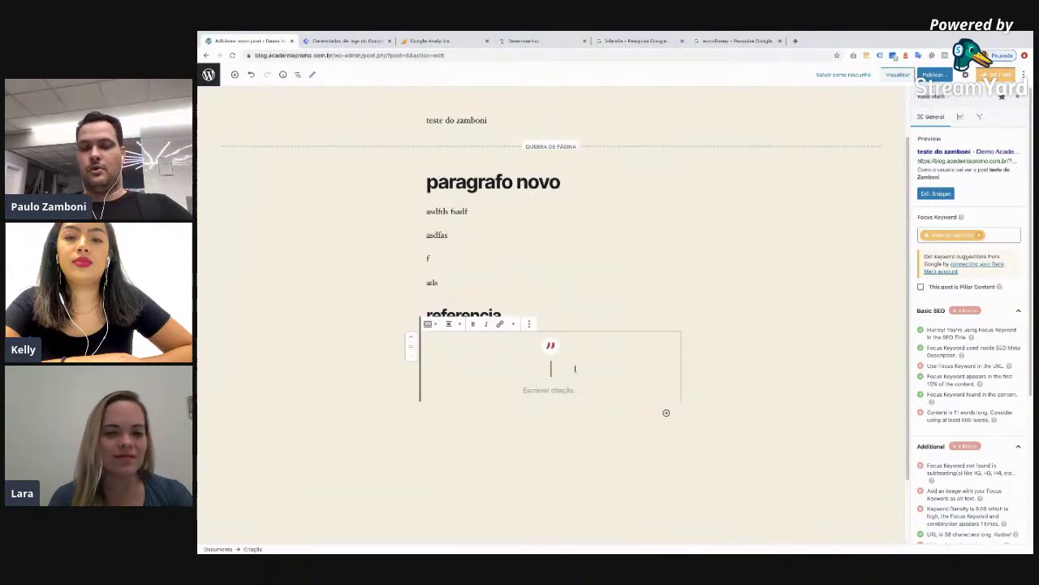
text(Citação)
key(Return)
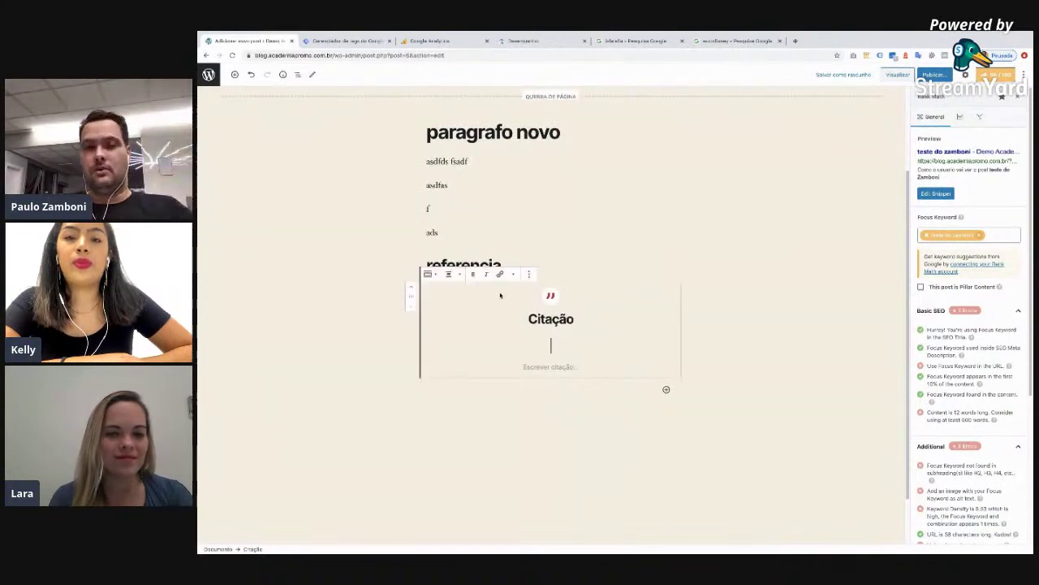
- Search the block library for "blocos re" and clear the search
click(666, 389)
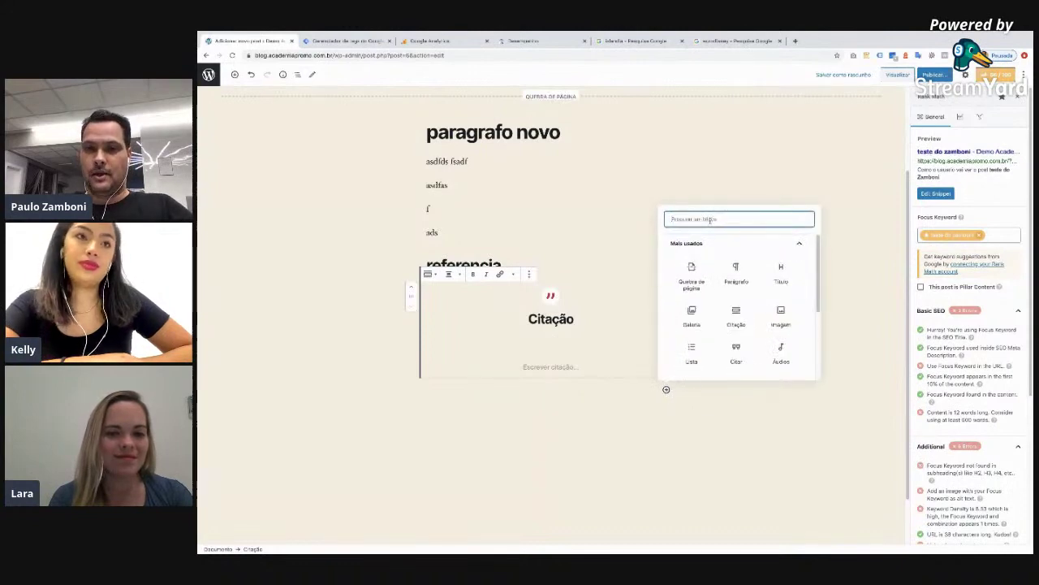
text(sli)
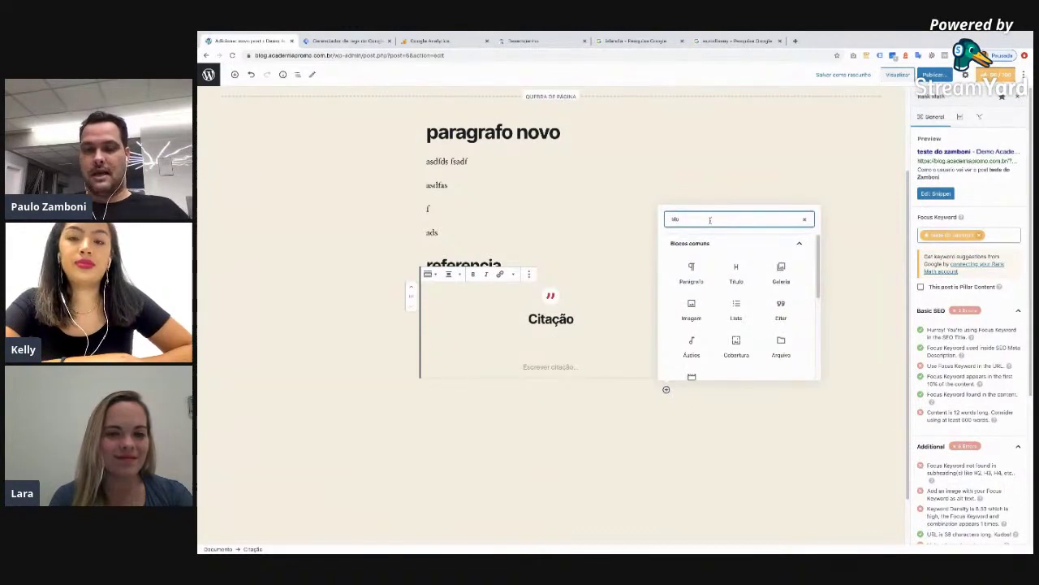
text(der)
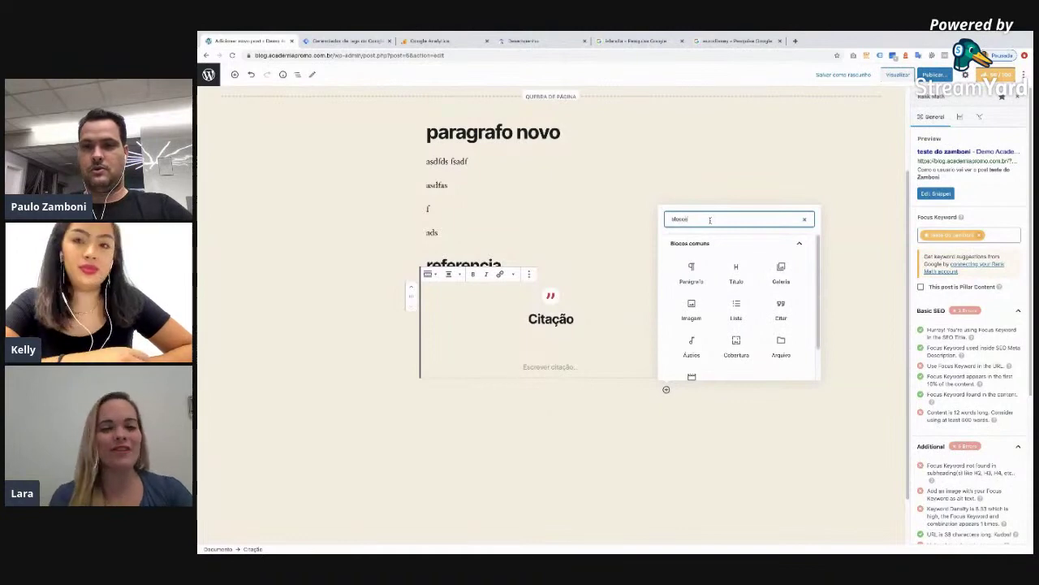
text(s r)
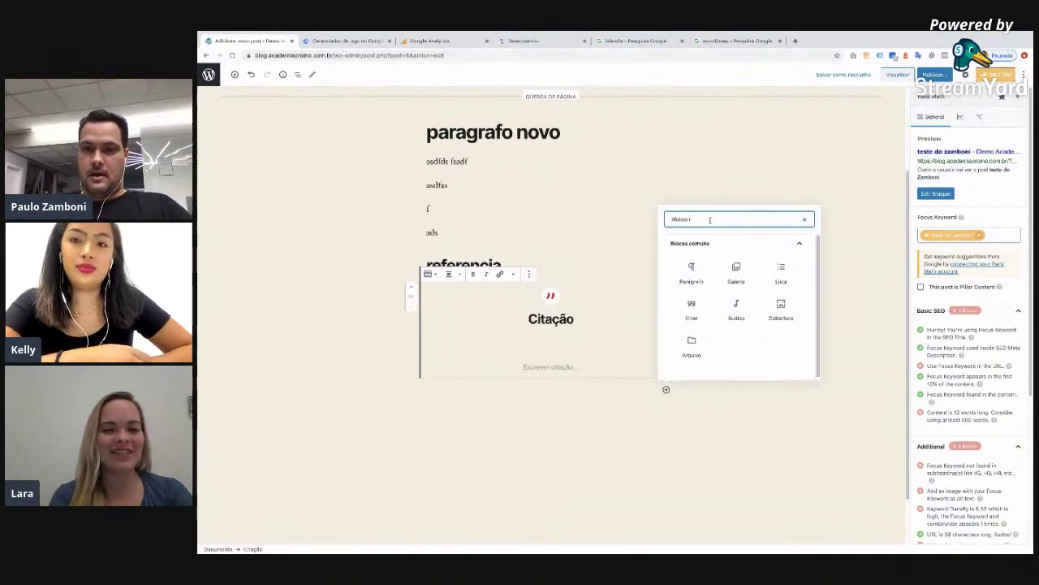
text(e)
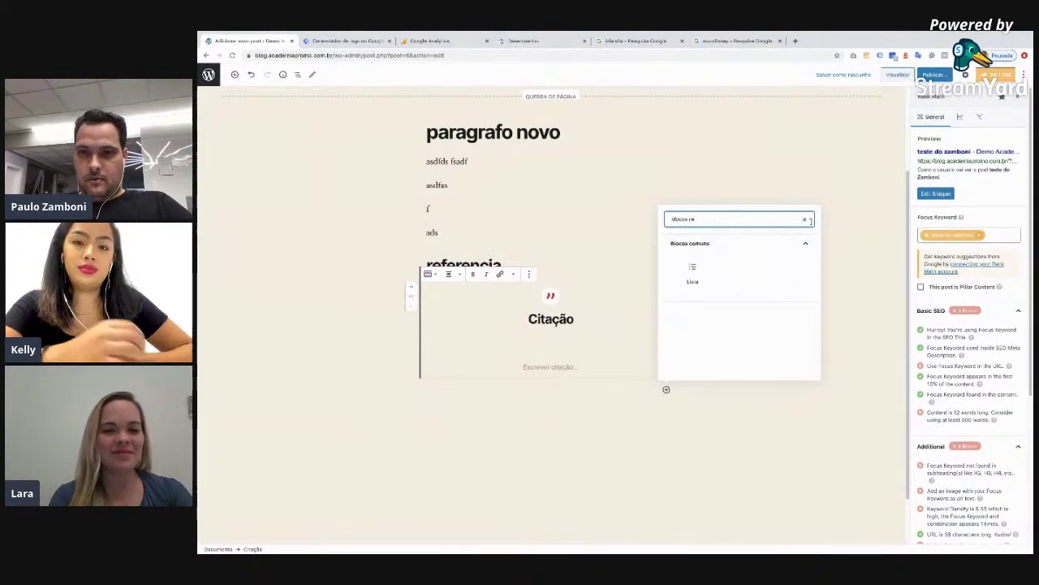
drag(747, 219, 578, 219)
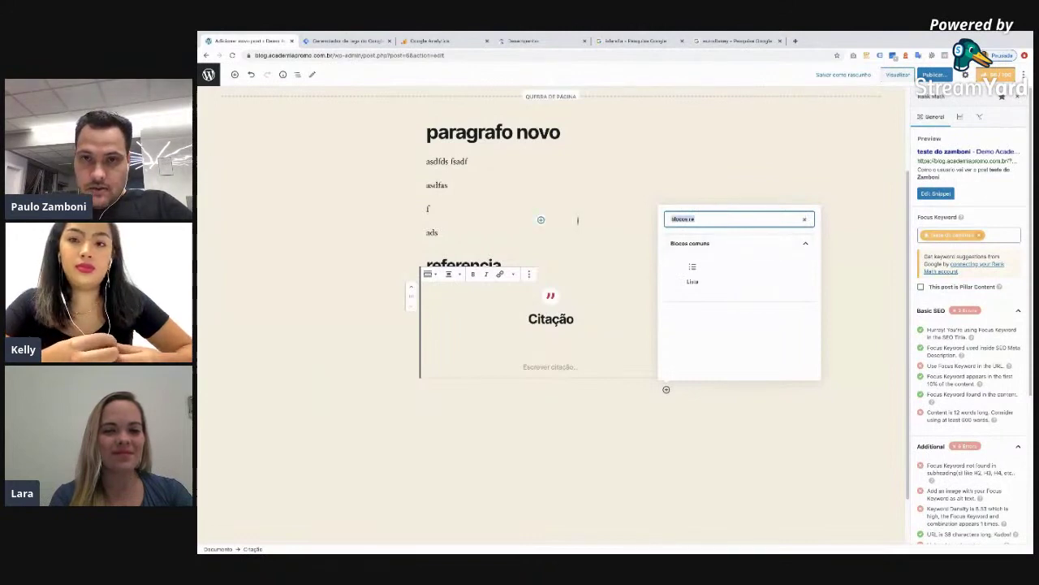
text(w)
key(BackSpace)
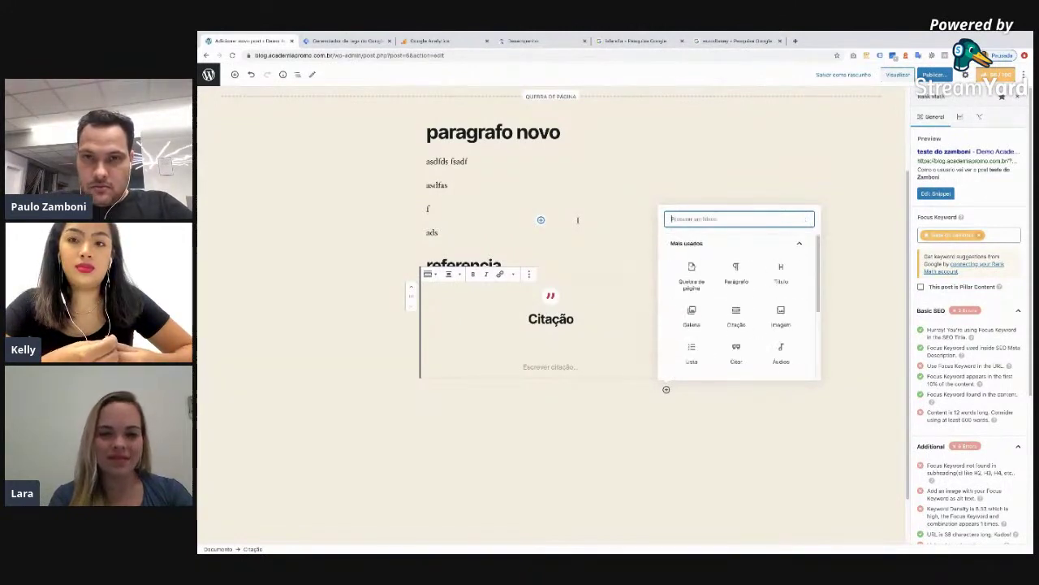
- Browse the available blocks in the Widgets, Códigos incorporados and Blocos comuns categories without inserting any
drag(819, 277, 819, 336)
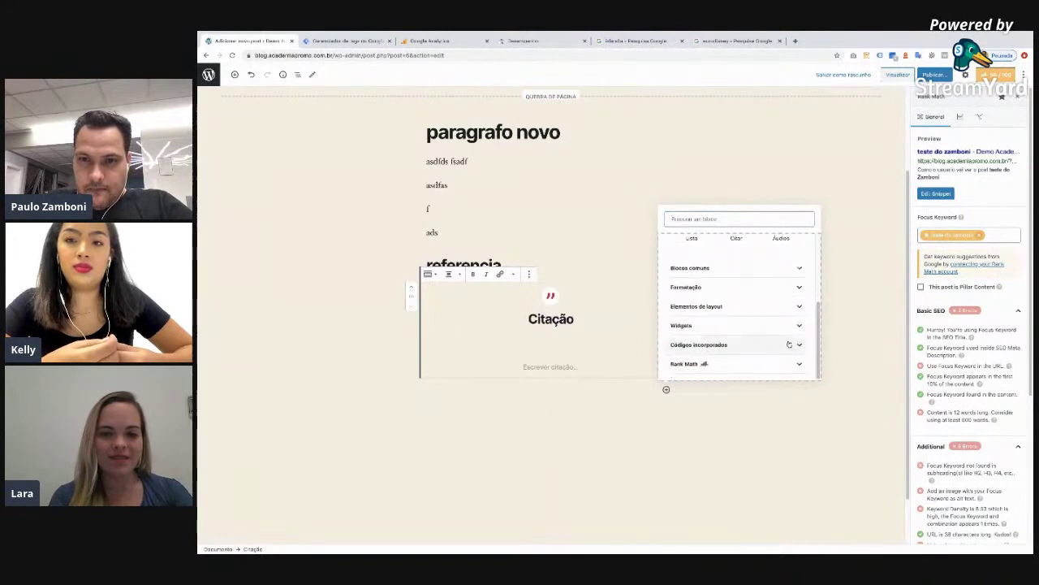
click(789, 326)
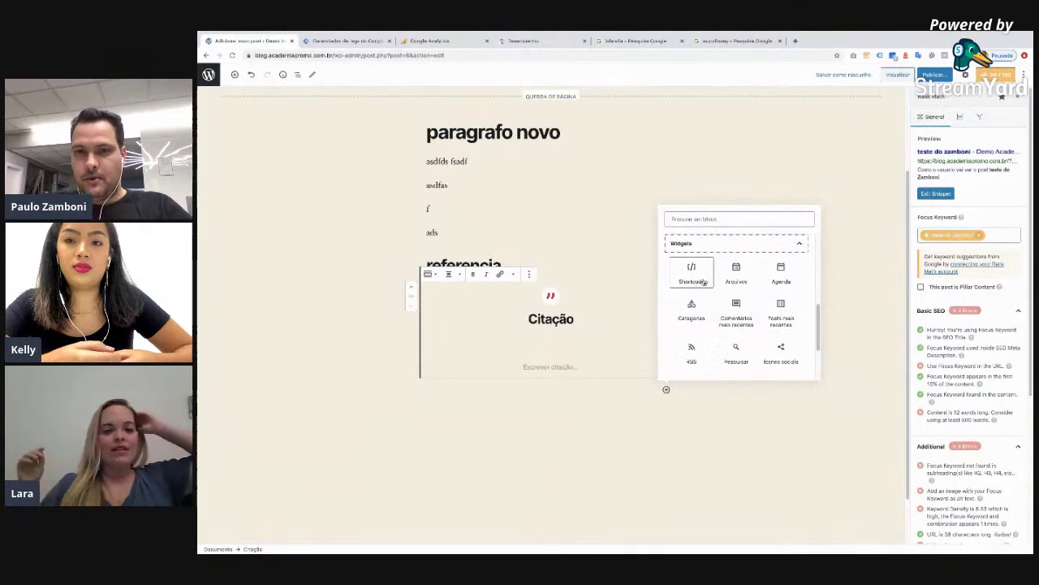
drag(817, 330, 819, 364)
click(794, 355)
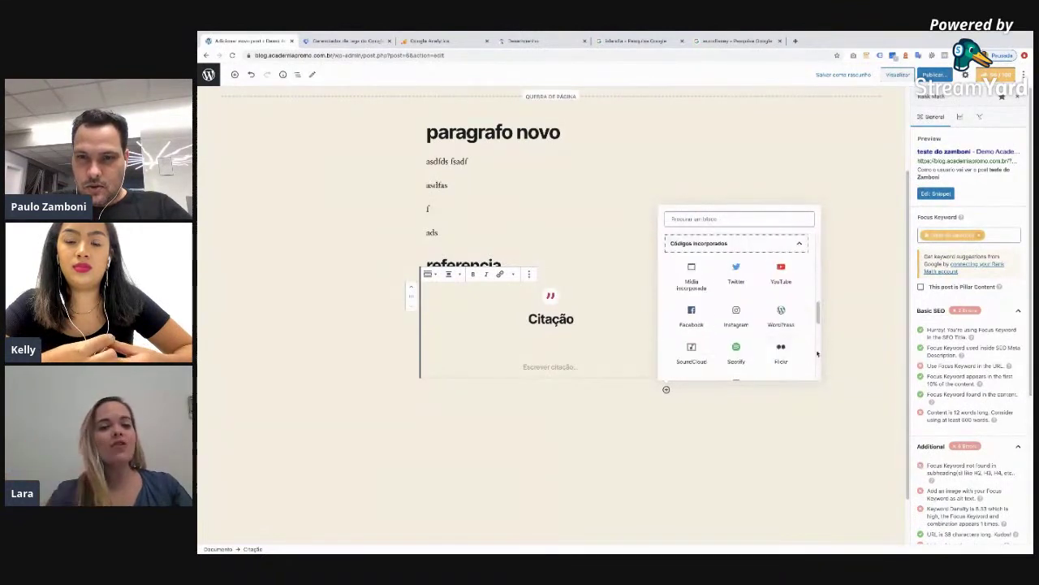
drag(817, 313, 819, 243)
click(798, 243)
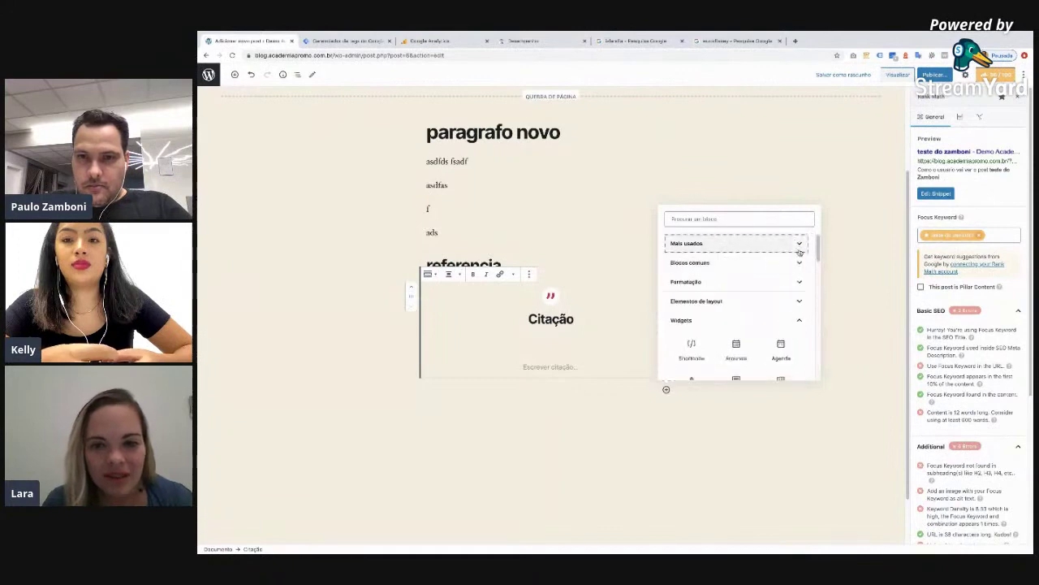
click(790, 267)
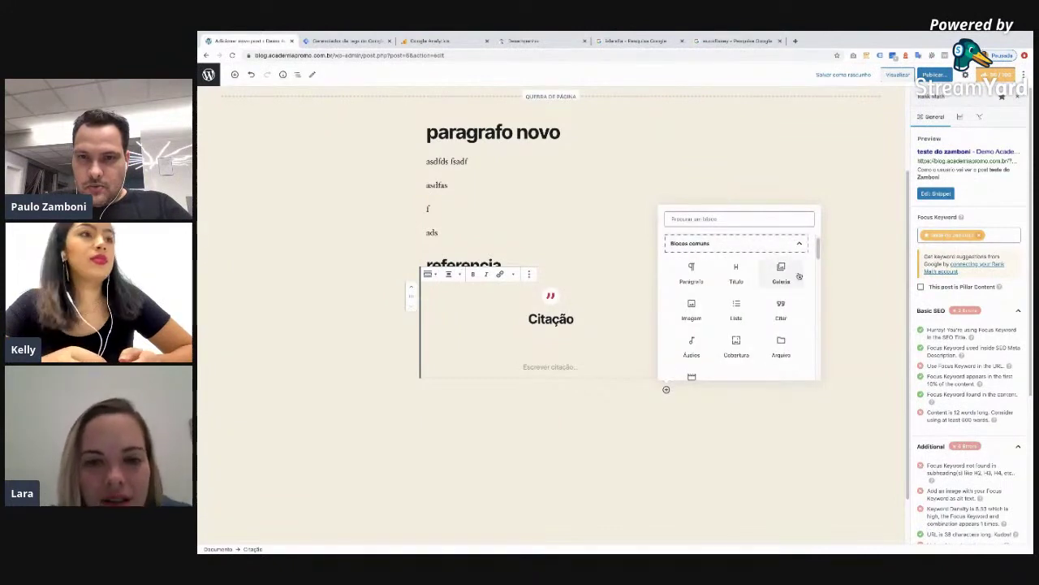
scroll(795, 275, down, 3)
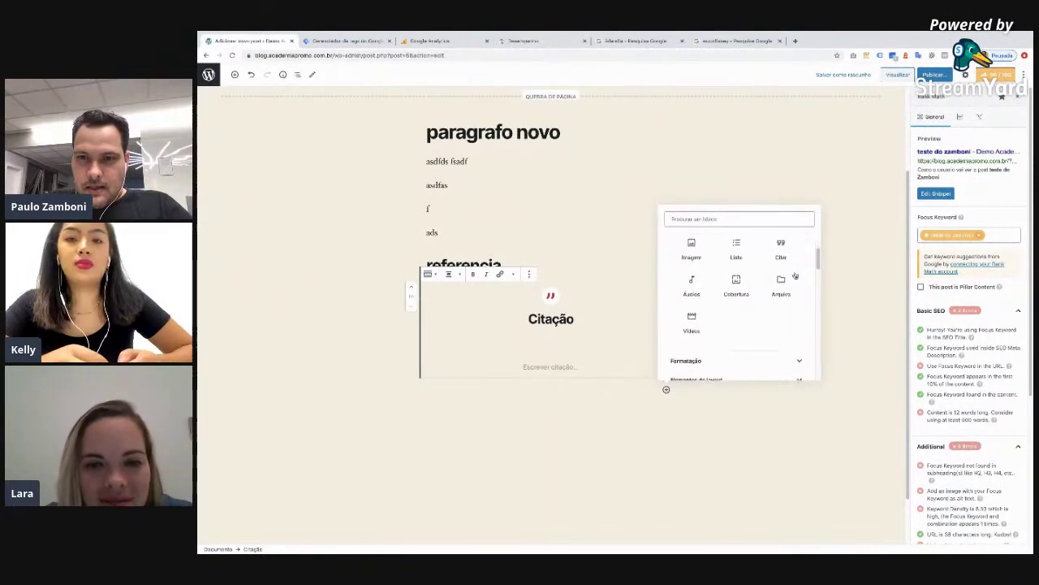
click(852, 262)
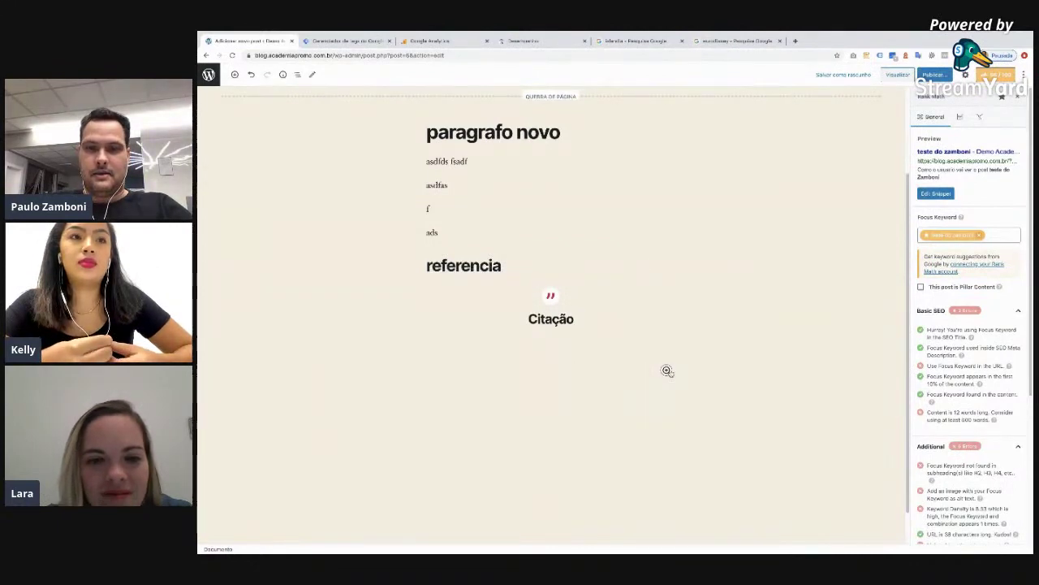
- Insert a Vídeos block below the "Citação" quote and open its option for inserting a video from a URL
click(667, 370)
click(575, 365)
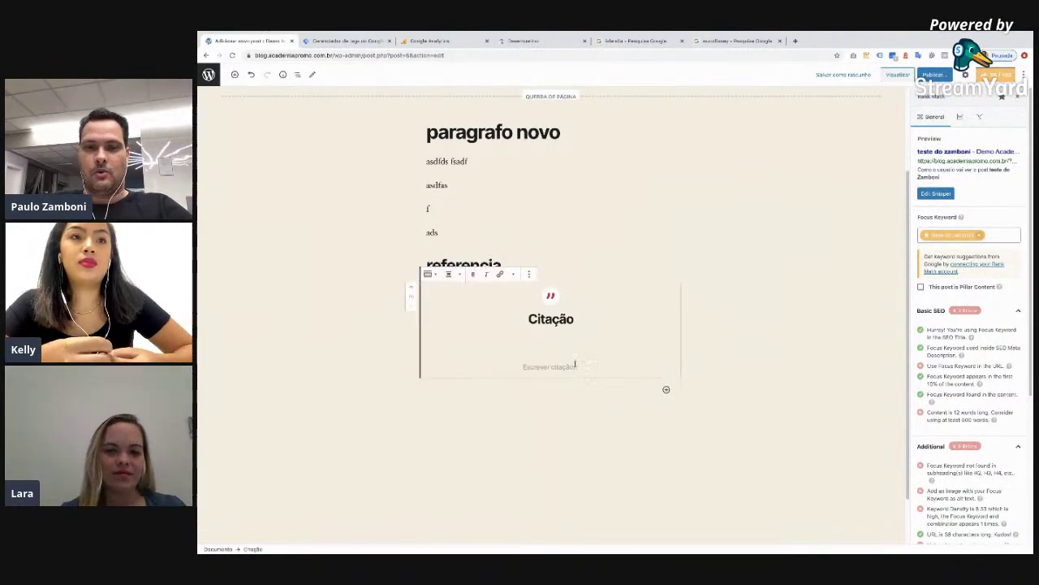
click(667, 389)
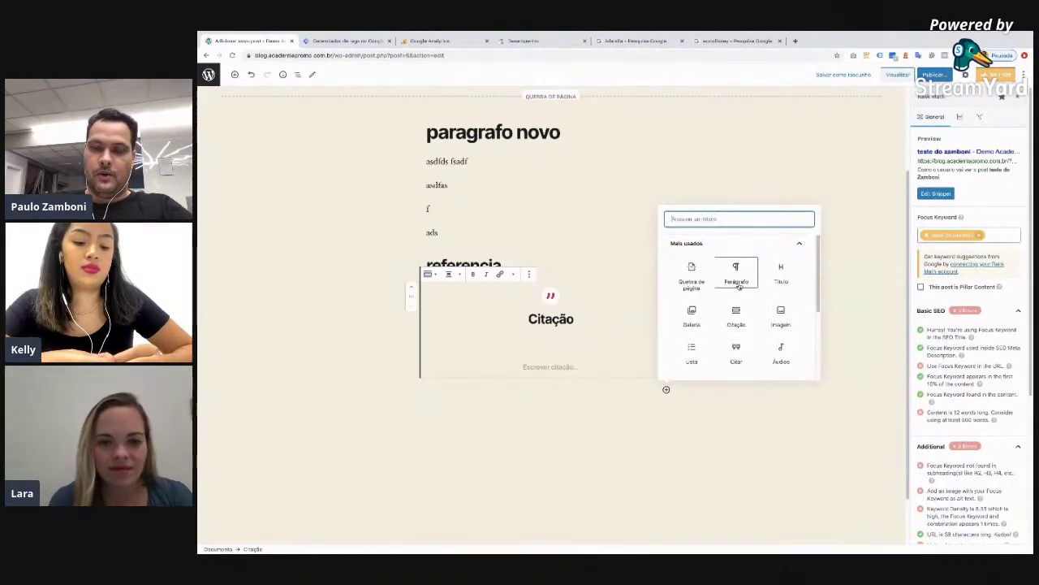
scroll(739, 285, down, 3)
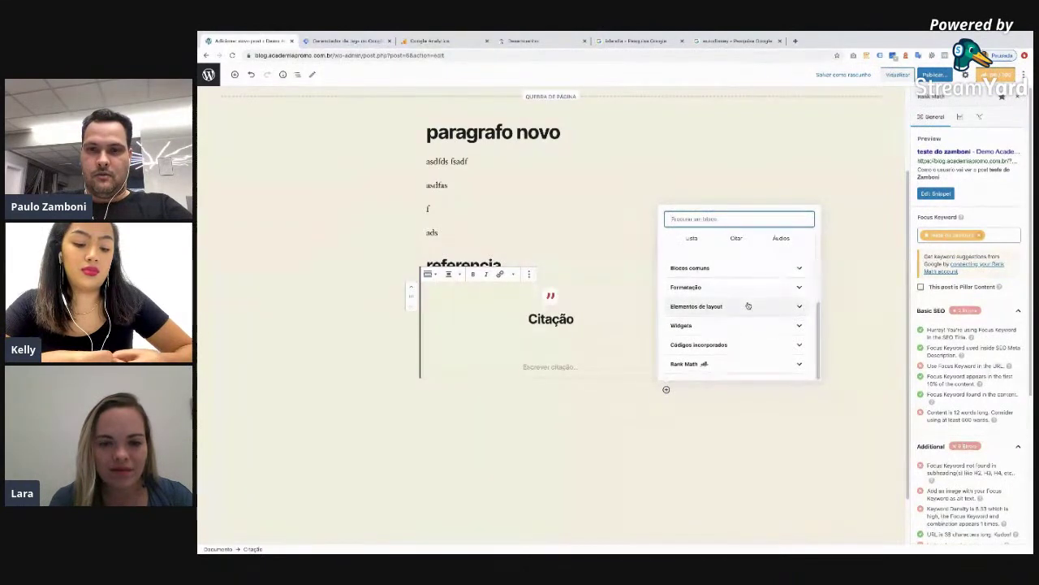
text(se)
key(BackSpace)
key(BackSpace)
text(yt)
key(BackSpace)
key(BackSpace)
text(v)
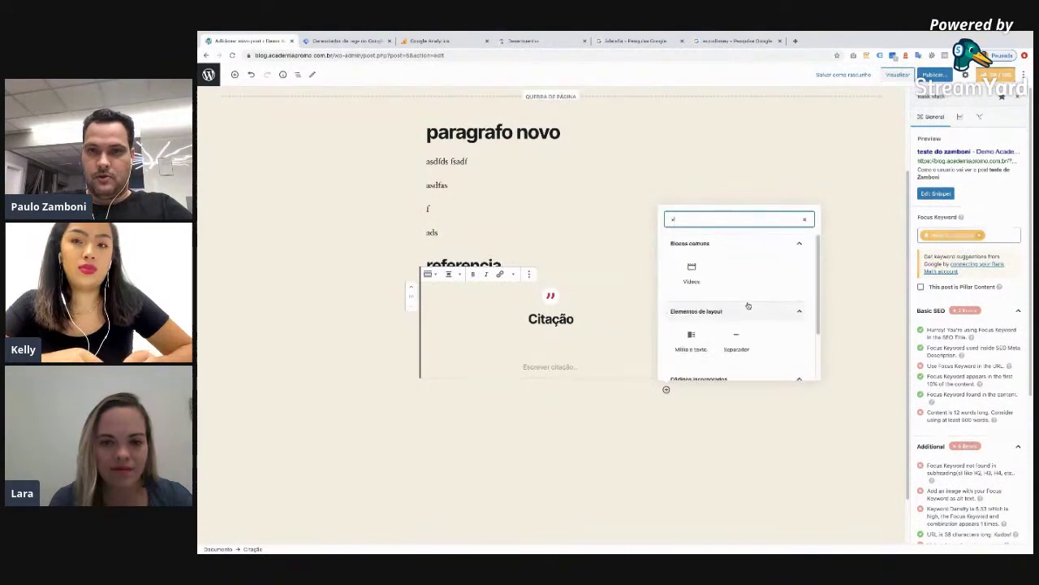
click(686, 274)
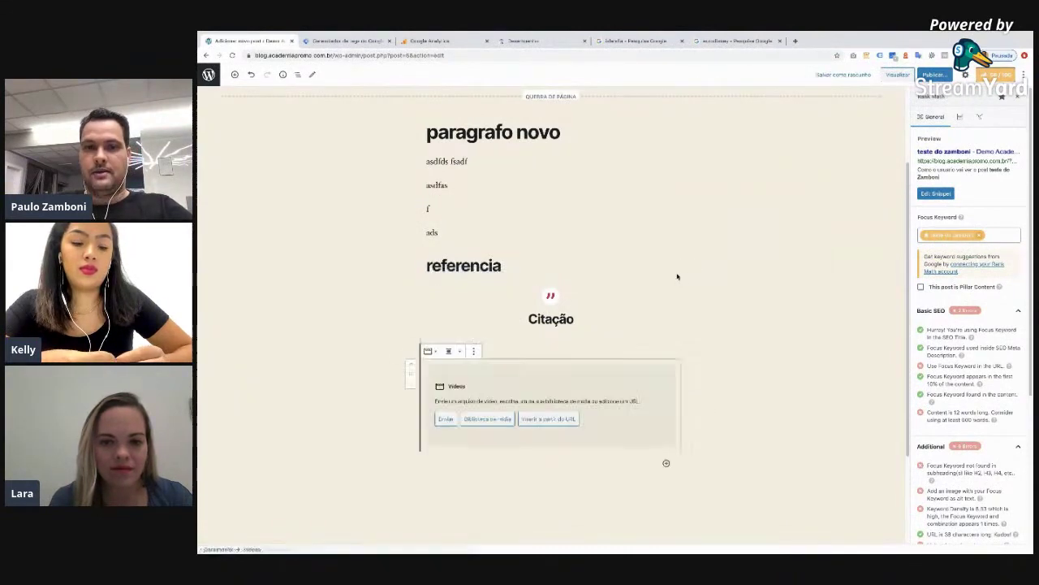
click(526, 420)
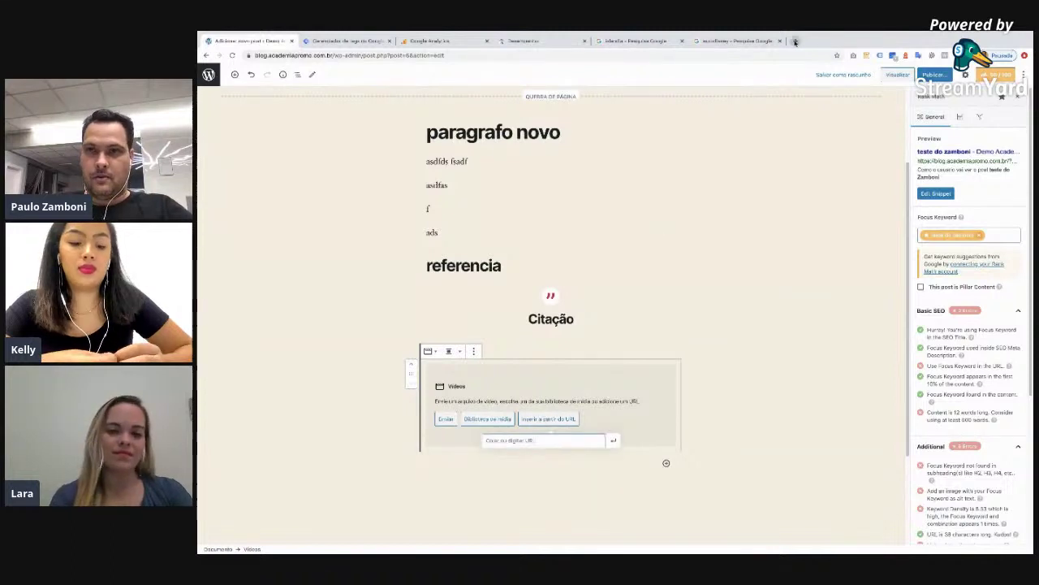
- Open youtube.com in a new tab and copy the URL of the "Comparação Sonora dos Violões Venutti - J200" video
click(795, 42)
text(youtube.com)
key(Return)
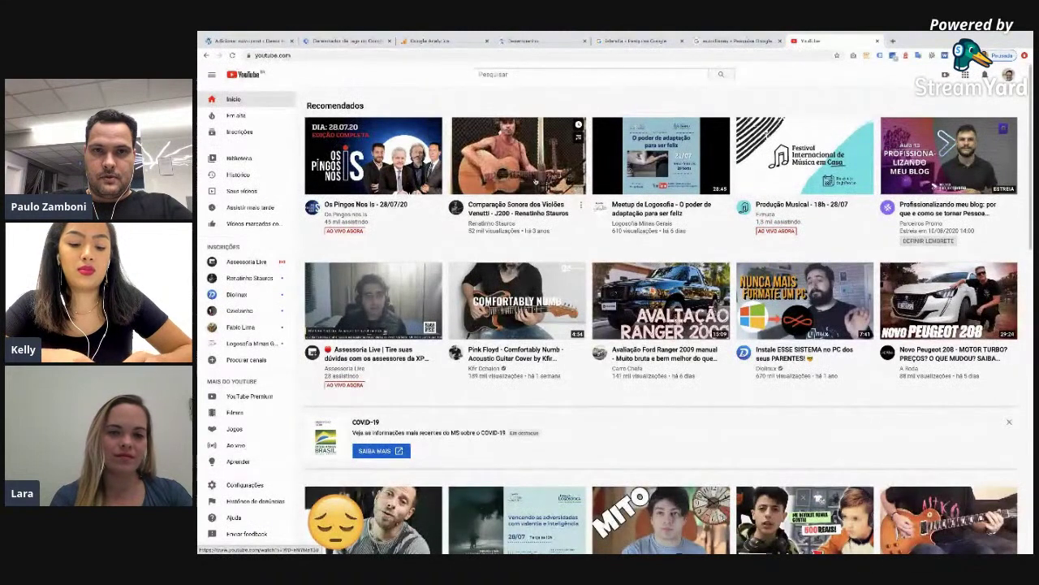
click(535, 180)
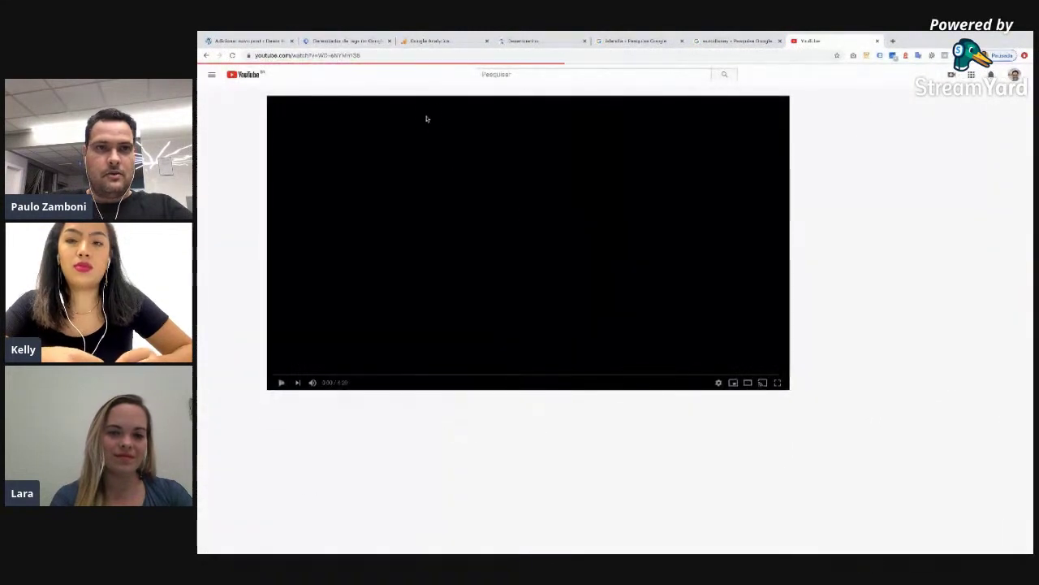
key(ctrl+l)
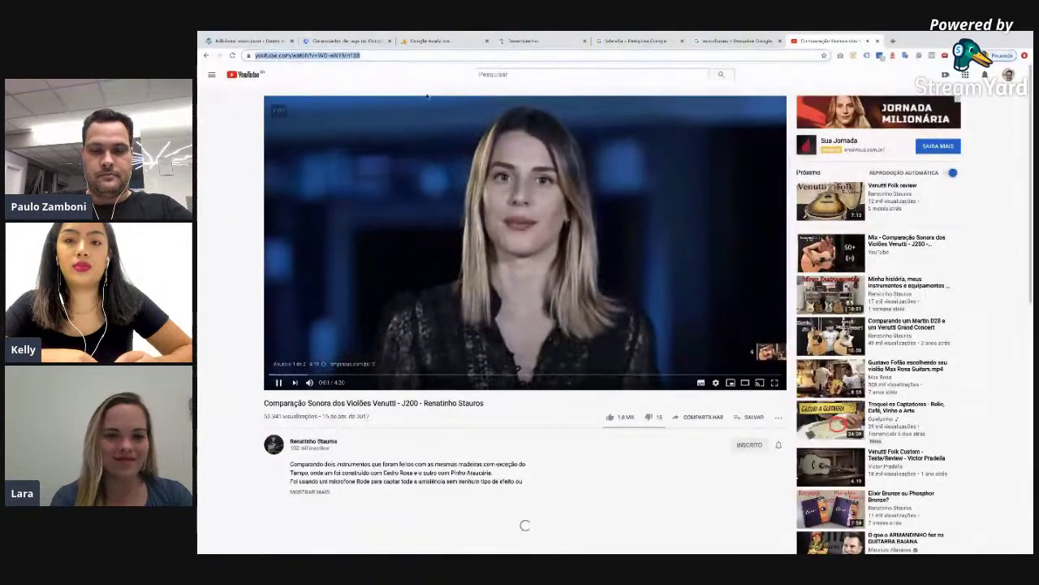
- Return to the WordPress post and embed the copied YouTube URL in the Vídeos block
key(ctrl+shift+Tab)
key(ctrl+shift+Tab)
key(ctrl+shift+Tab)
key(ctrl+shift+Tab)
key(ctrl+shift+Tab)
key(ctrl+shift+Tab)
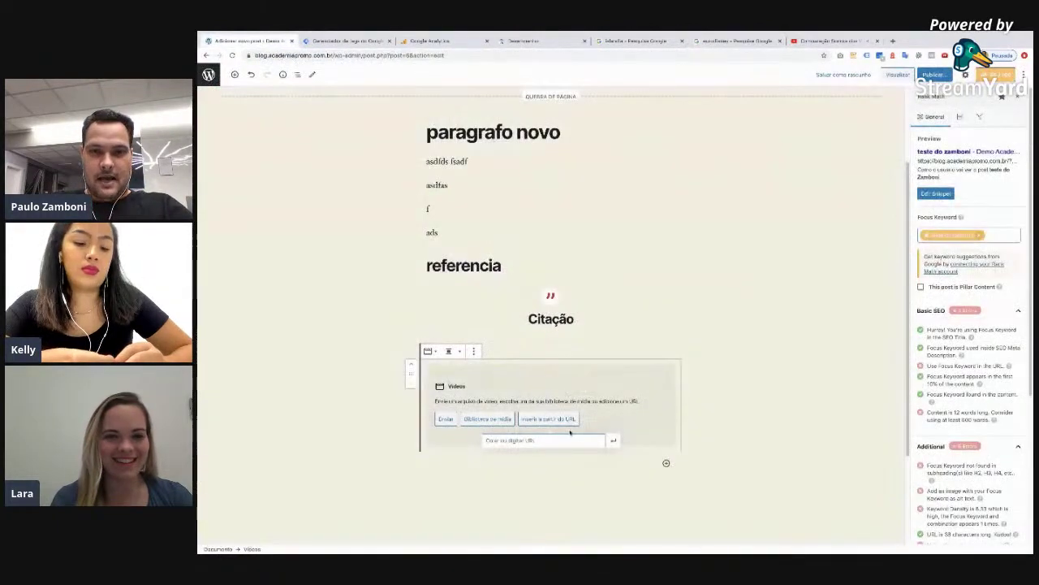
key(ctrl+v)
click(613, 440)
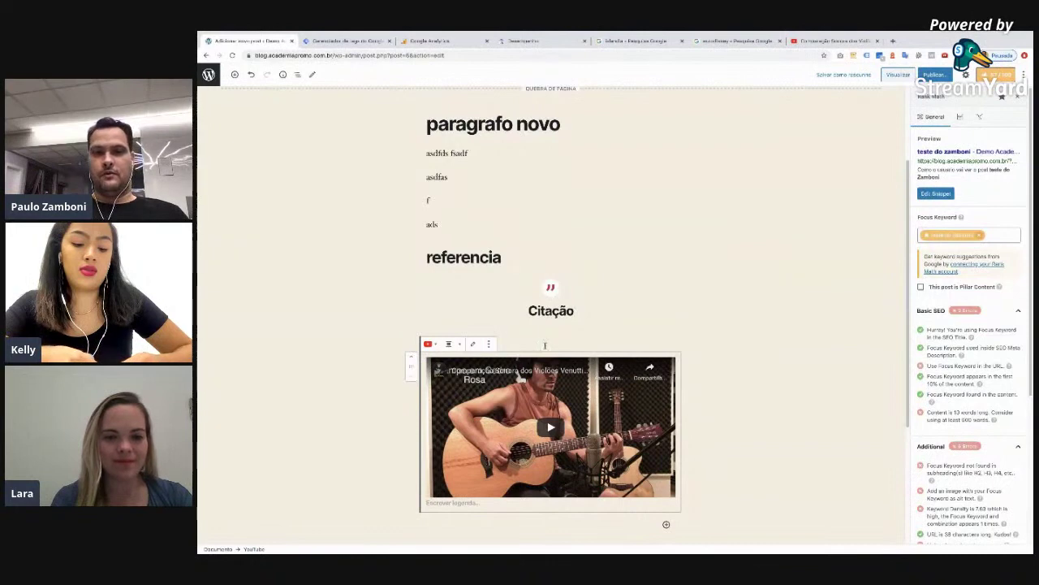
- Add the YouTube video block to the reusable blocks and save it under the name "Video de todos os posts"
click(489, 344)
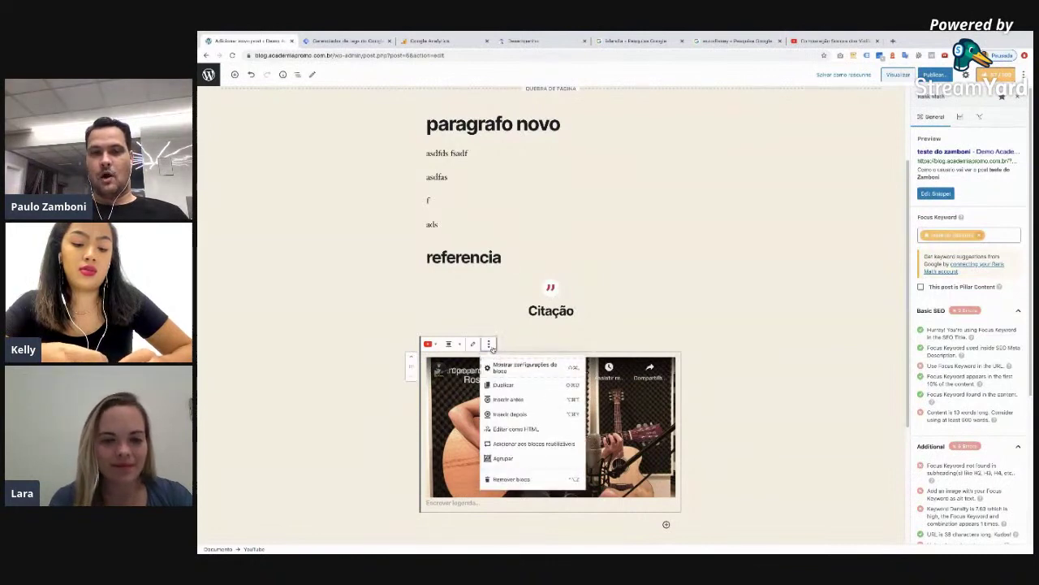
click(569, 446)
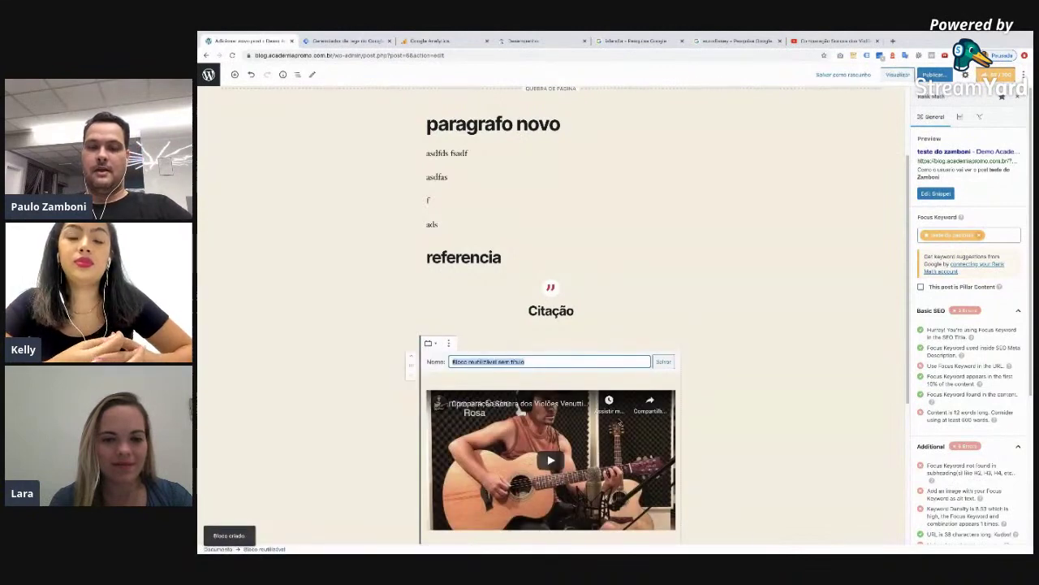
text(Vi)
text(deo de todos os co)
key(Return)
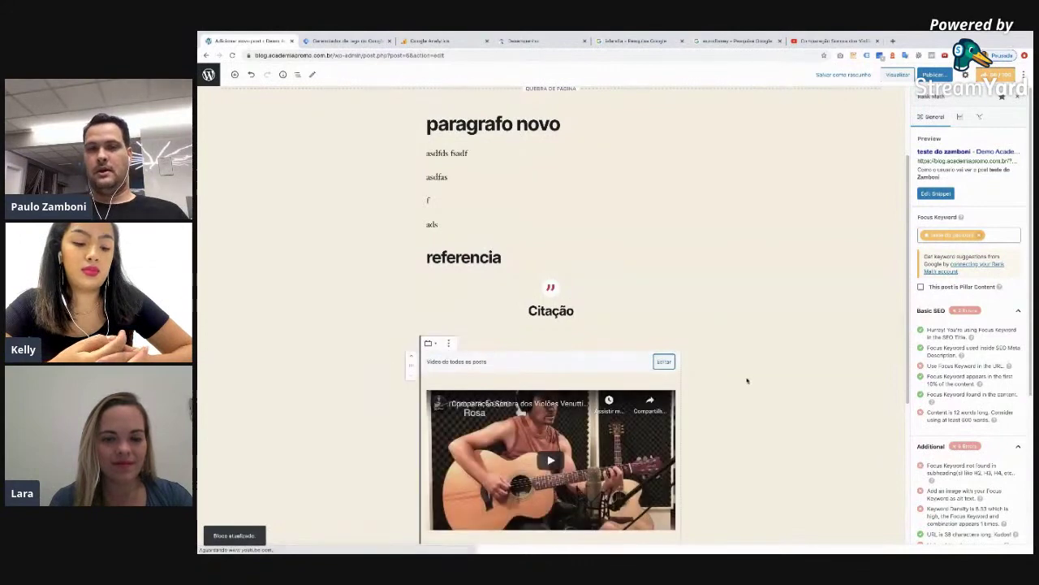
- Publish the test post containing the quote and the reusable video block
scroll(740, 385, down, 1)
click(934, 73)
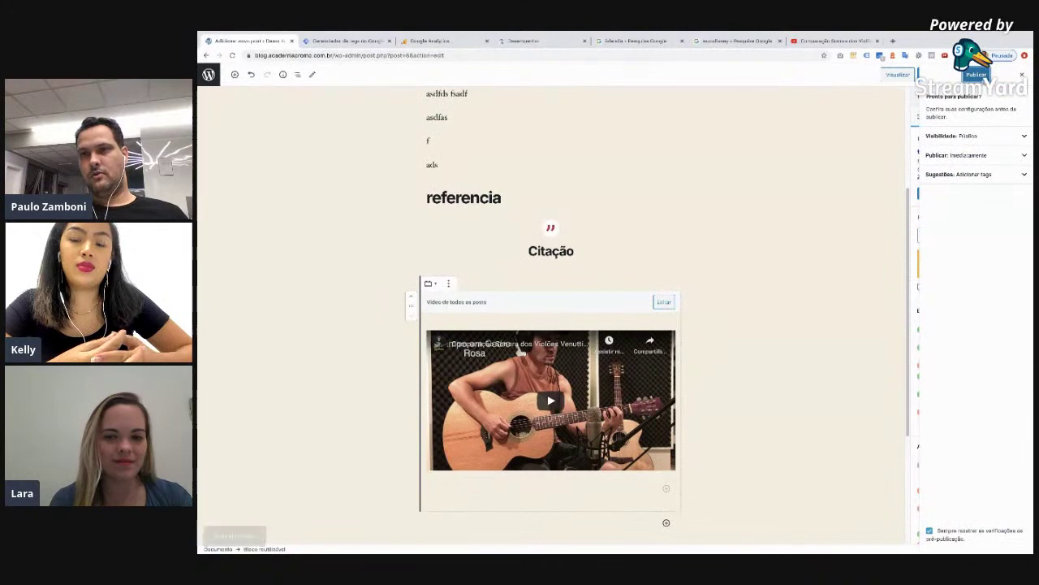
click(976, 74)
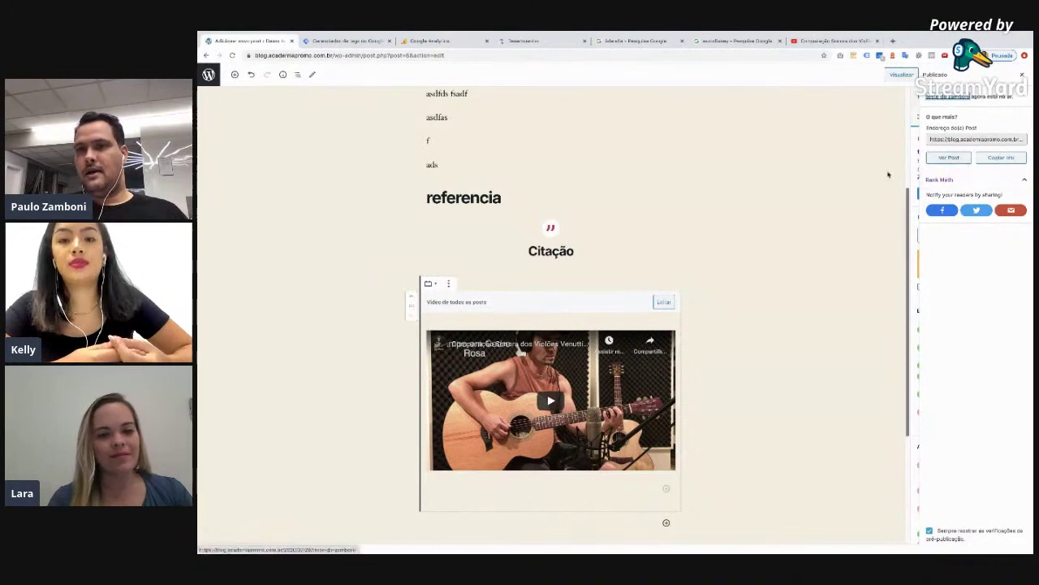
- Return to the posts list and create a post titled "novo post"
click(235, 74)
click(209, 74)
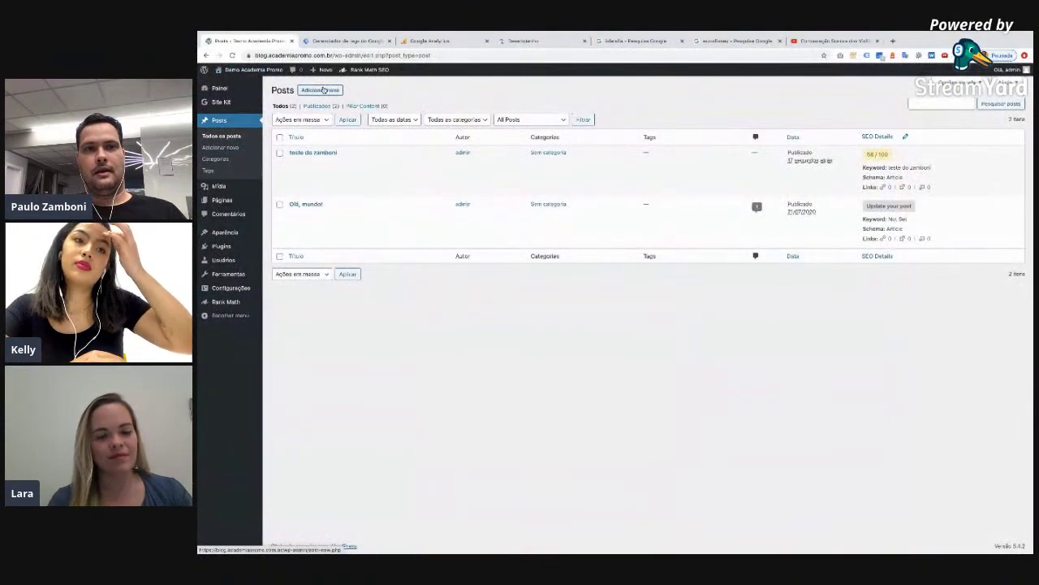
click(324, 91)
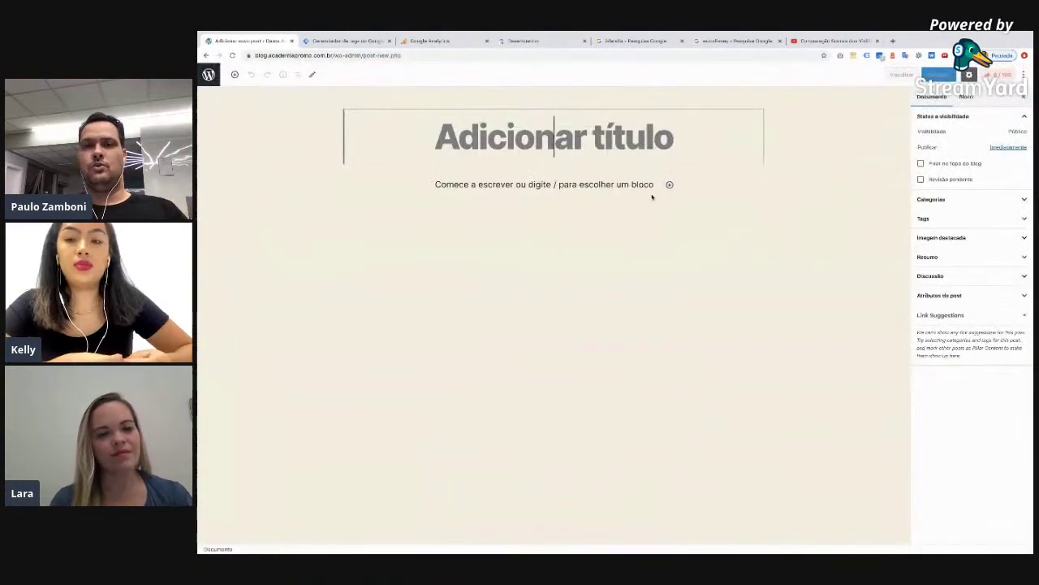
text(novo post)
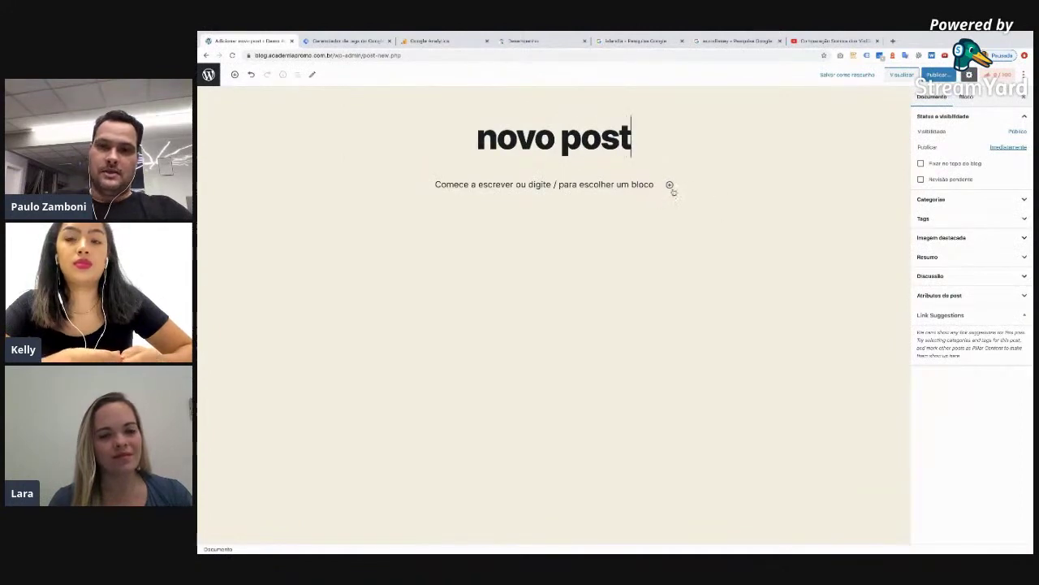
- Insert the reusable block "Video de todos os posts" into the "novo post" post and publish it
click(670, 185)
text(b)
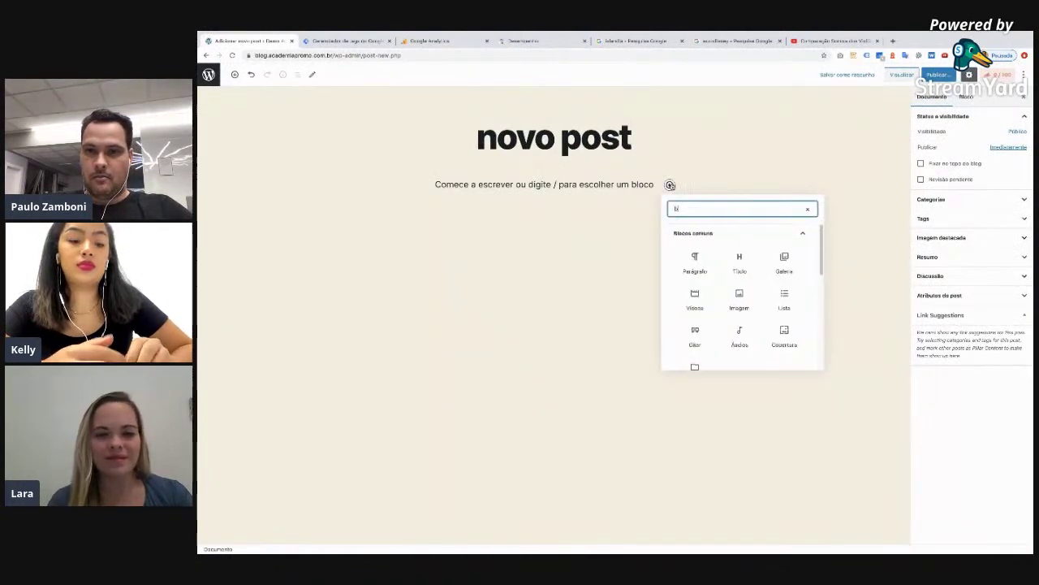
key(BackSpace)
key(BackSpace)
key(BackSpace)
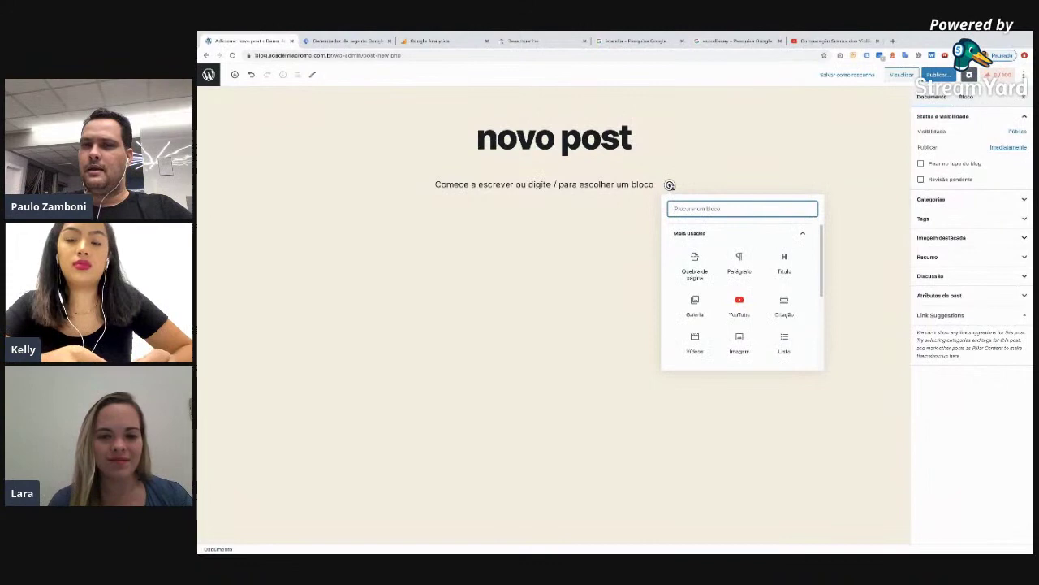
text(vi)
key(BackSpace)
key(BackSpace)
text(tod)
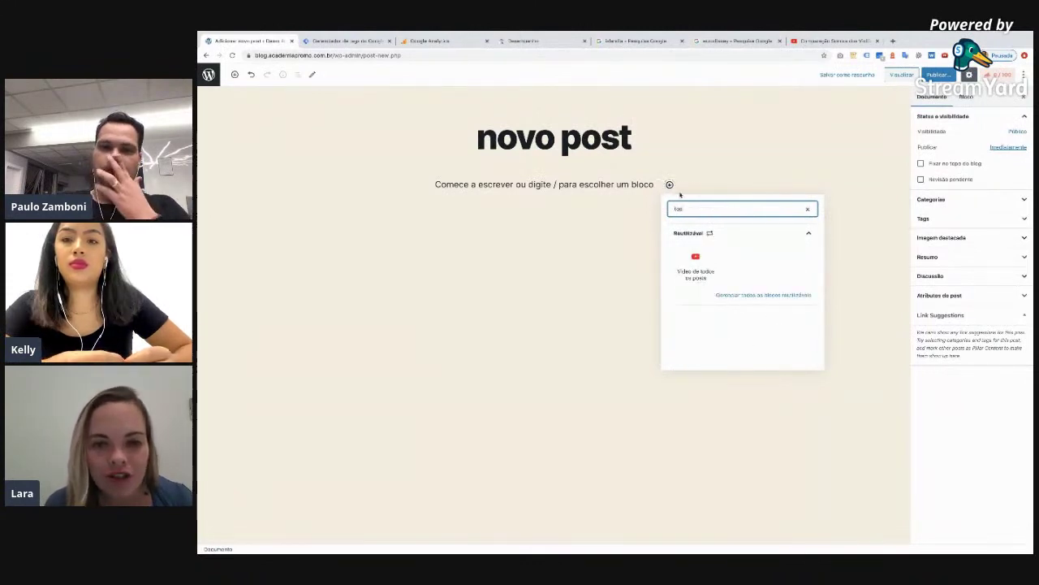
click(696, 264)
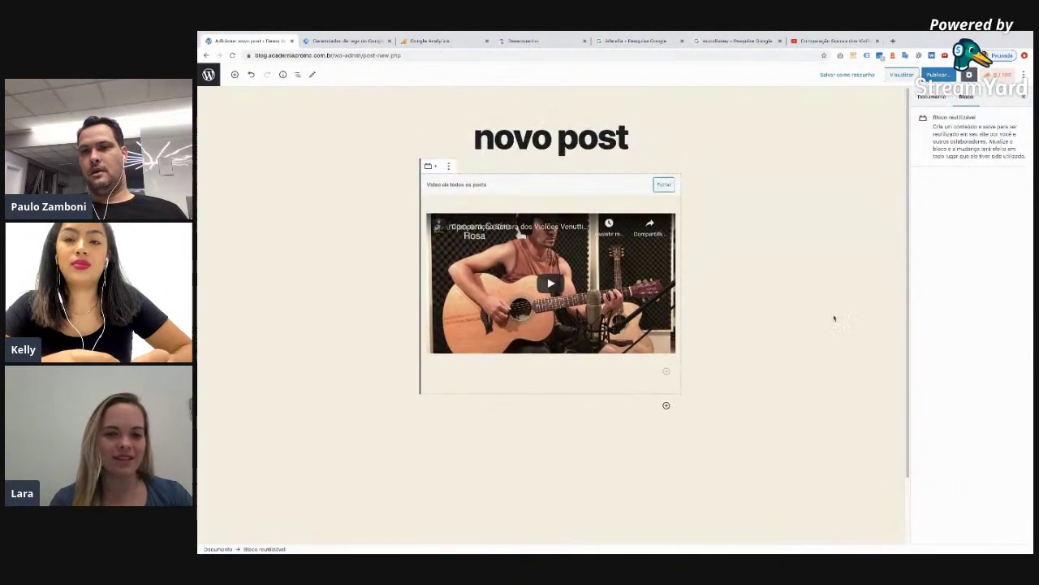
click(935, 75)
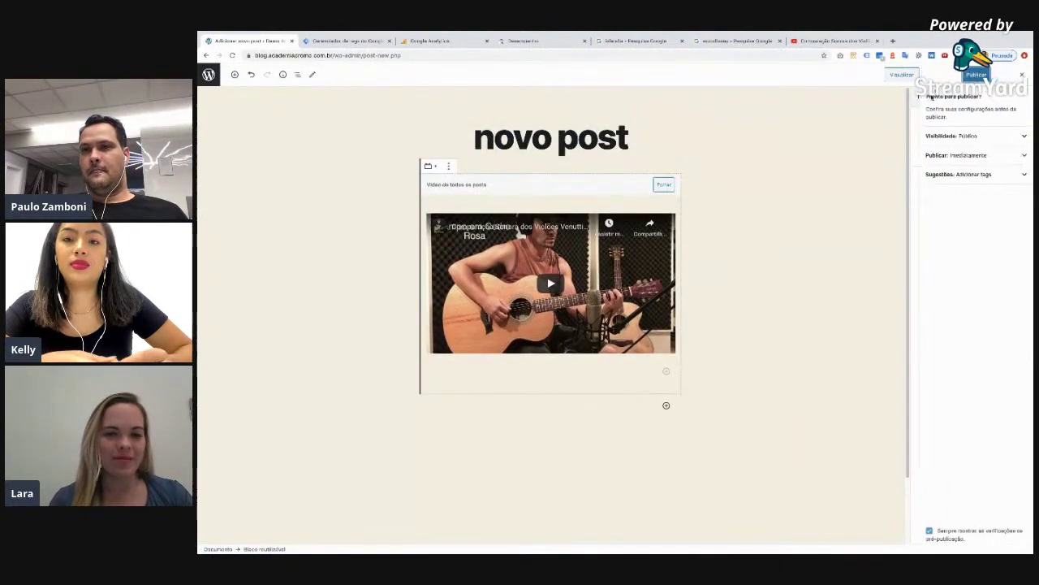
click(977, 75)
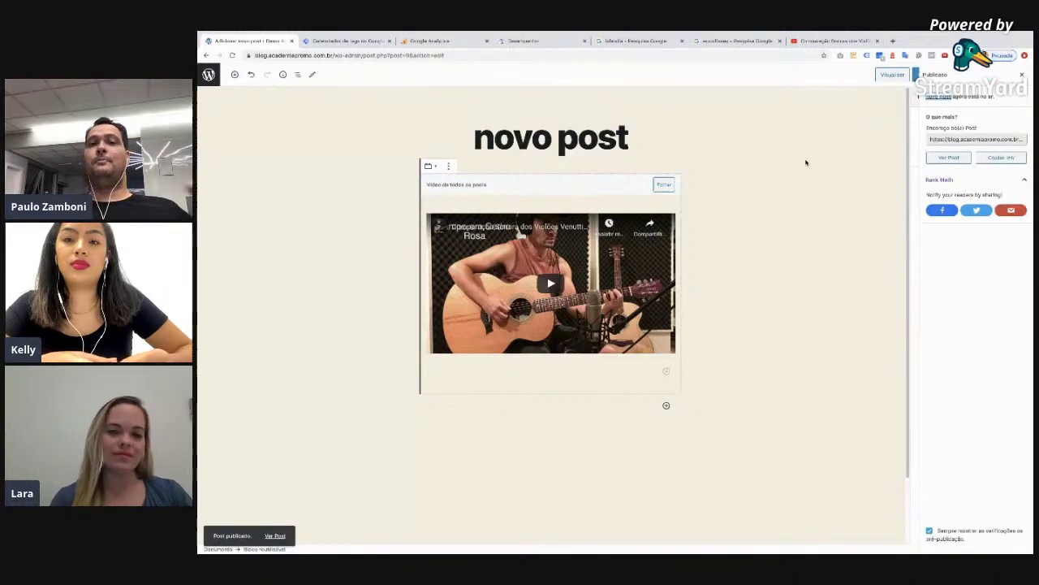
- Open the reusable block for editing and get the URL of the "Minha história, meus instrumentos e equipamentos" video from YouTube
click(664, 184)
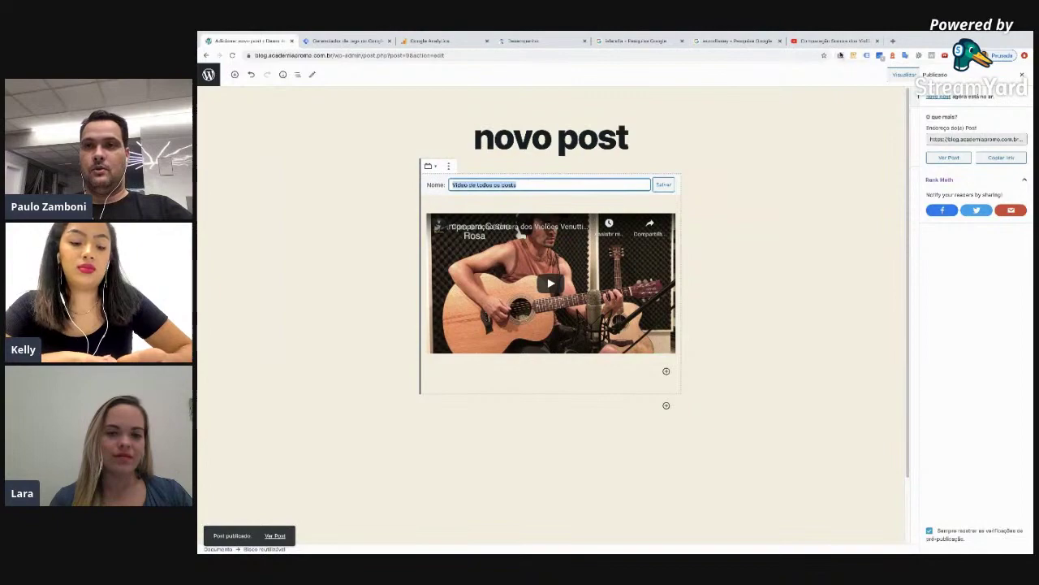
click(835, 41)
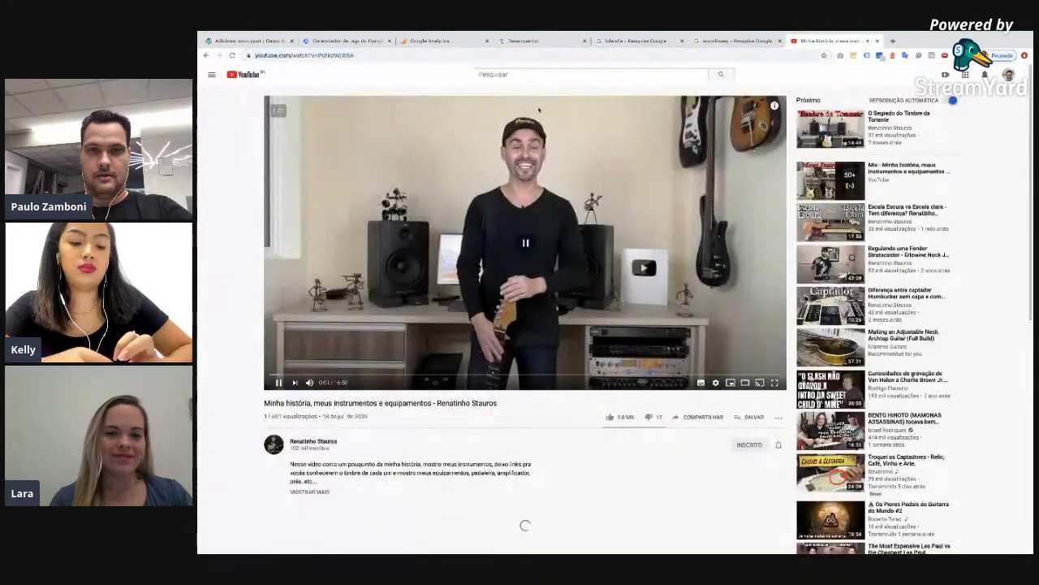
key(ctrl+1)
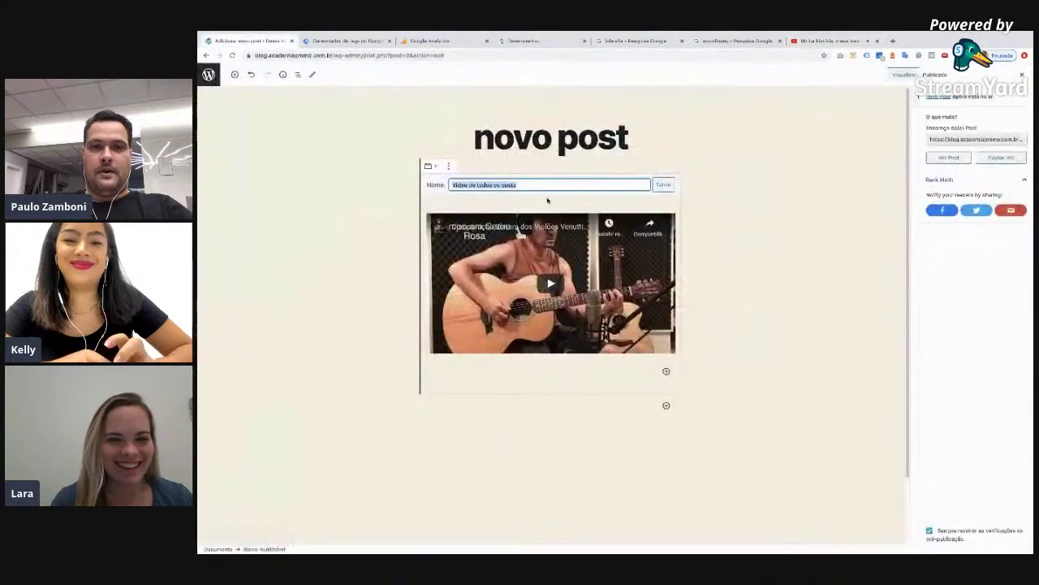
click(626, 186)
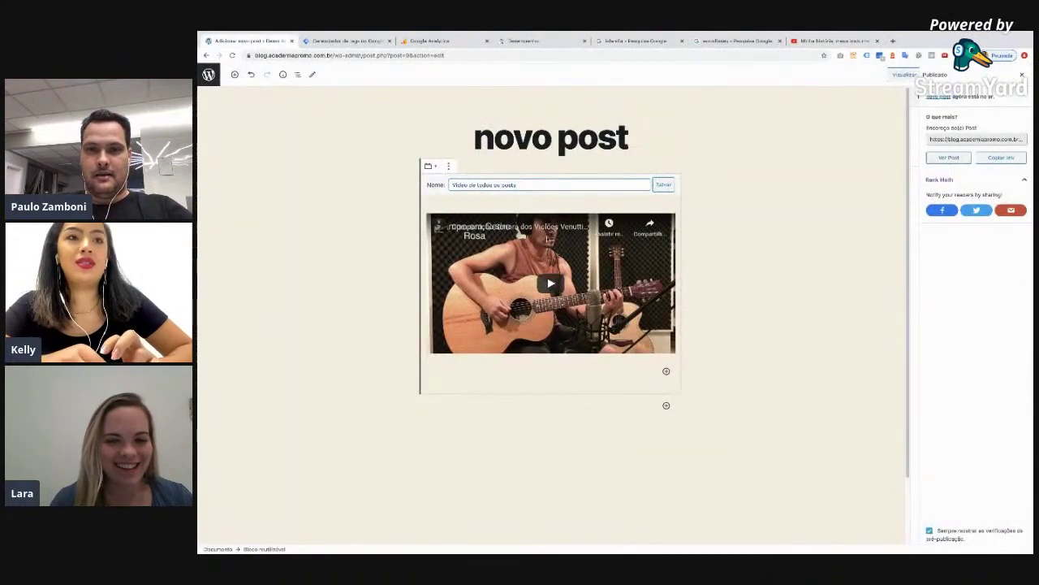
click(448, 165)
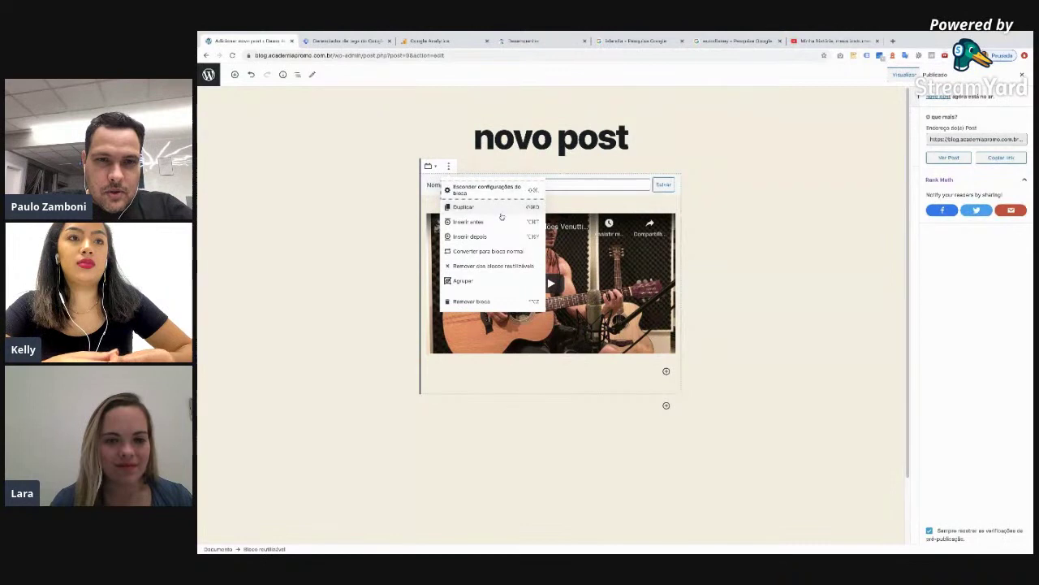
click(738, 236)
click(536, 182)
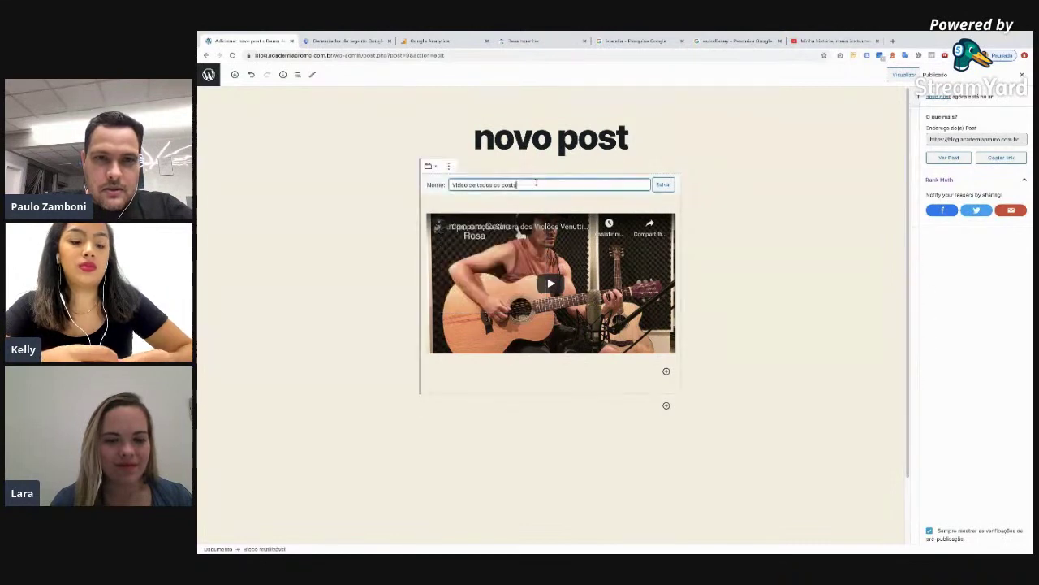
click(433, 167)
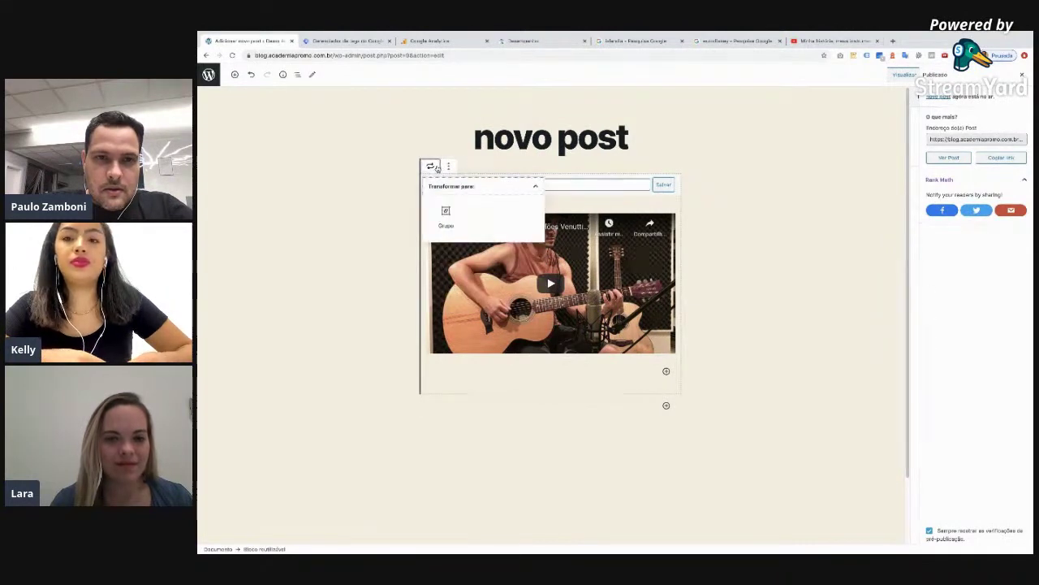
click(448, 166)
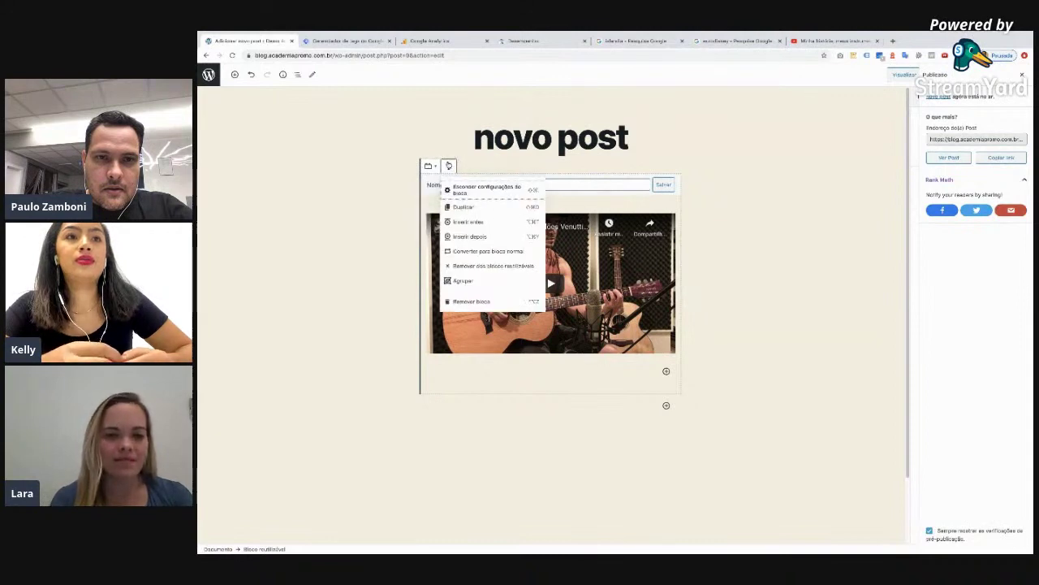
key(Escape)
- Try to replace the YouTube URL inside the reusable block with the copied video link and save the block
click(472, 227)
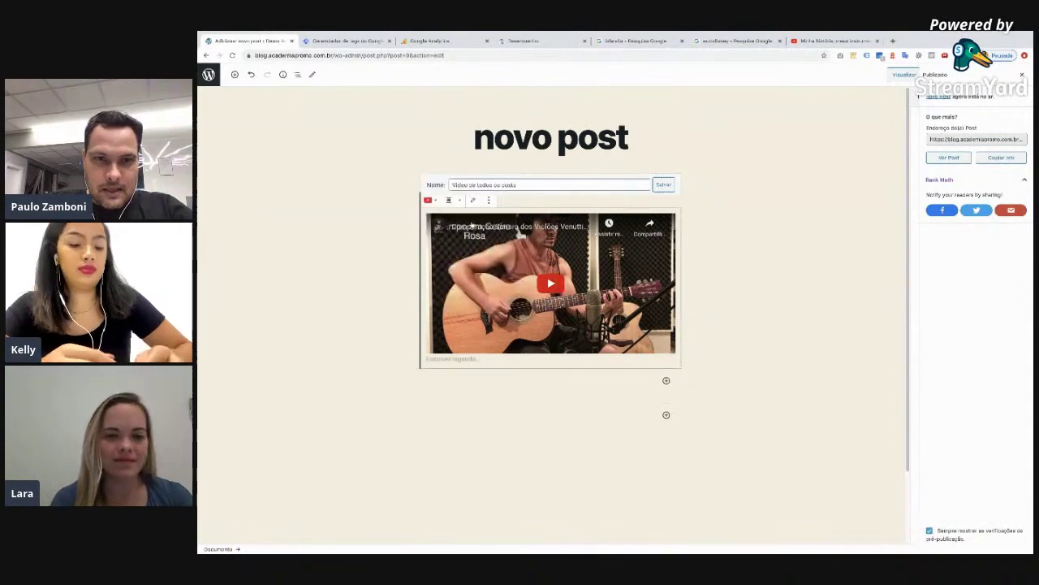
click(472, 201)
triple_click(573, 261)
text(https://www.youtube.com/watch?v=F0hDW3EIs)
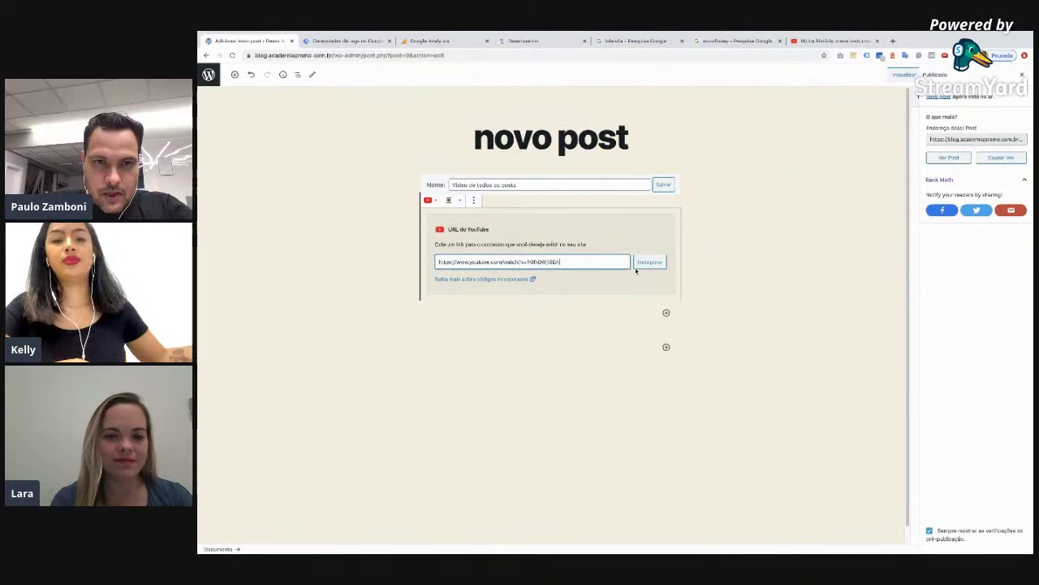
click(662, 186)
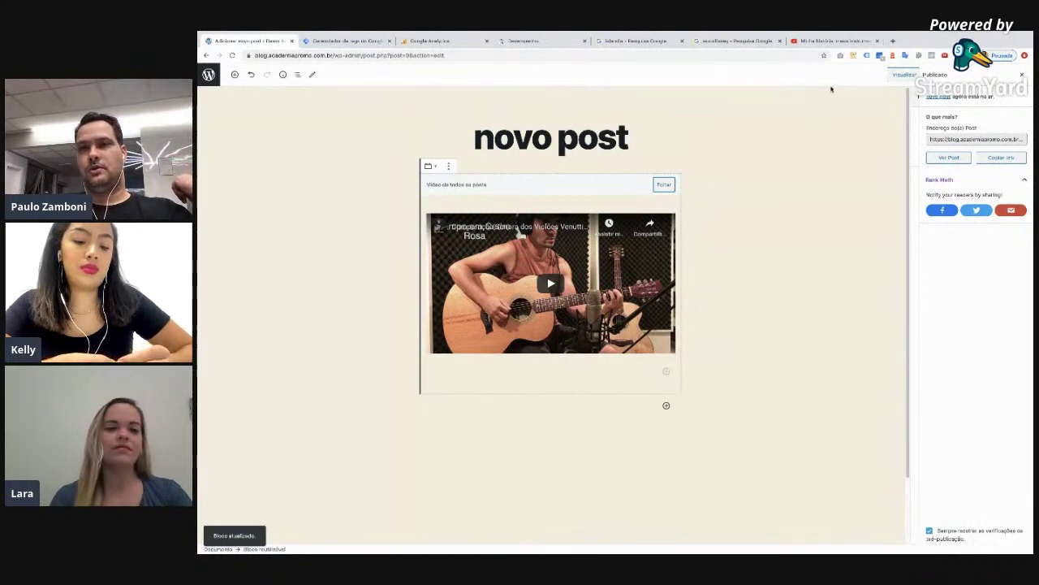
- Open the posts list in a new tab and view the published test post on the site
middle_click(209, 73)
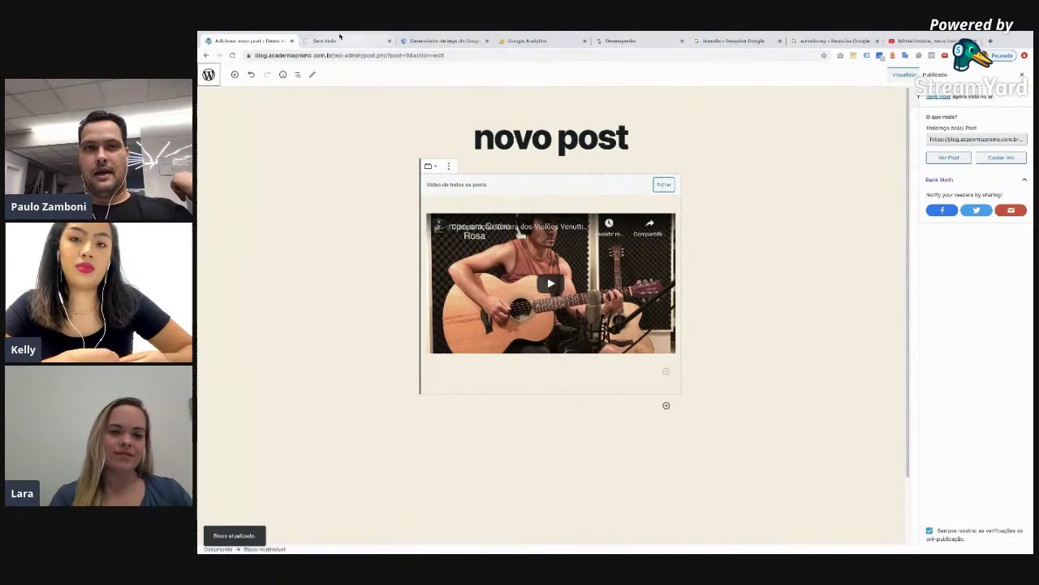
click(346, 41)
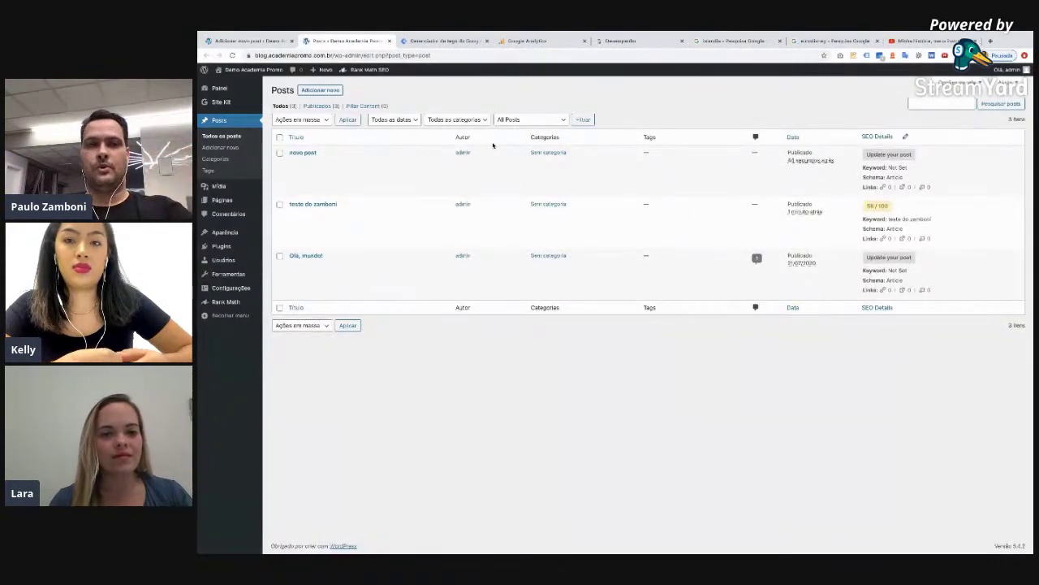
click(371, 214)
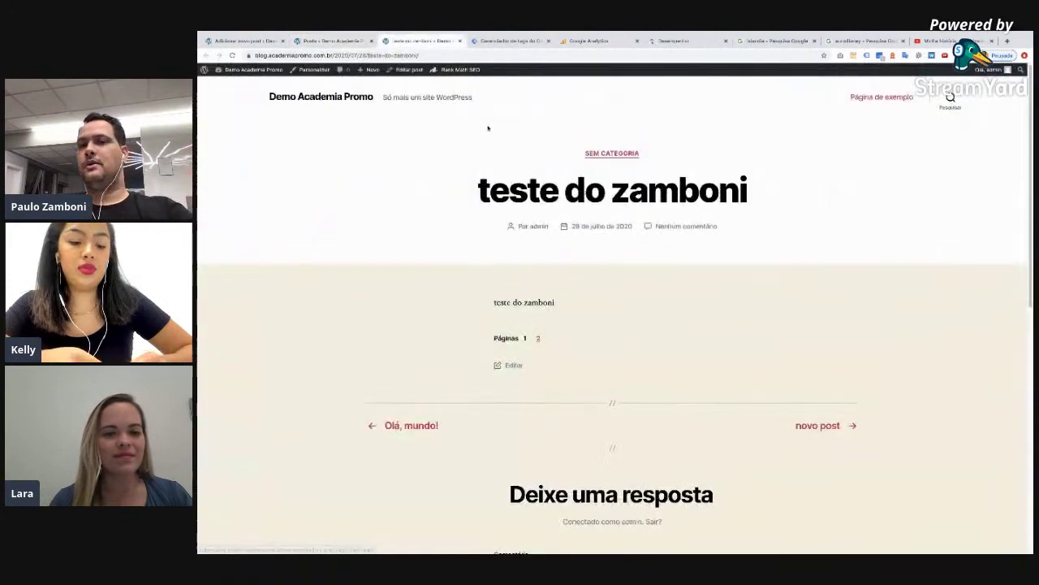
scroll(632, 208, down, 5)
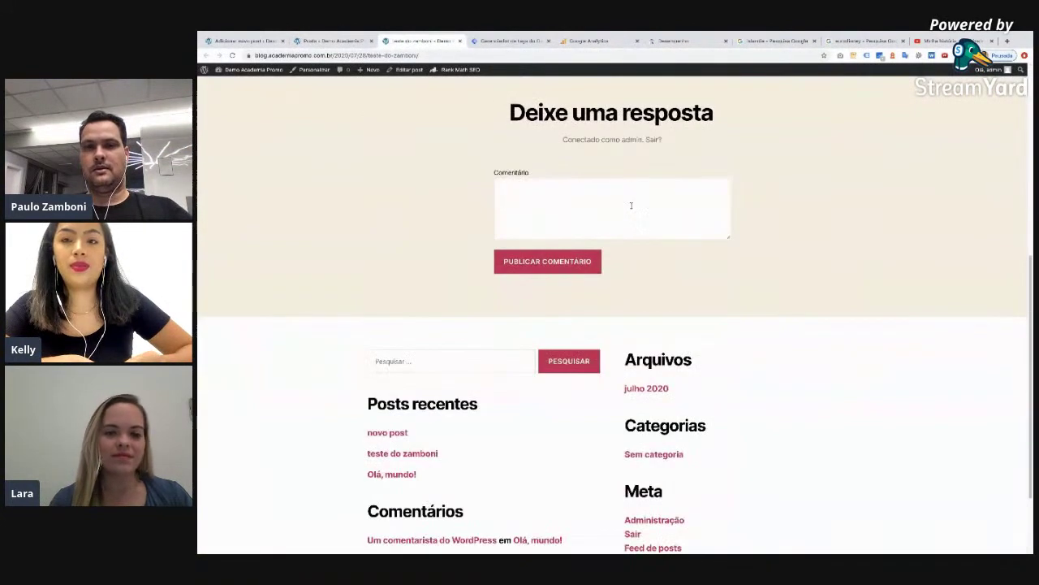
scroll(631, 205, up, 5)
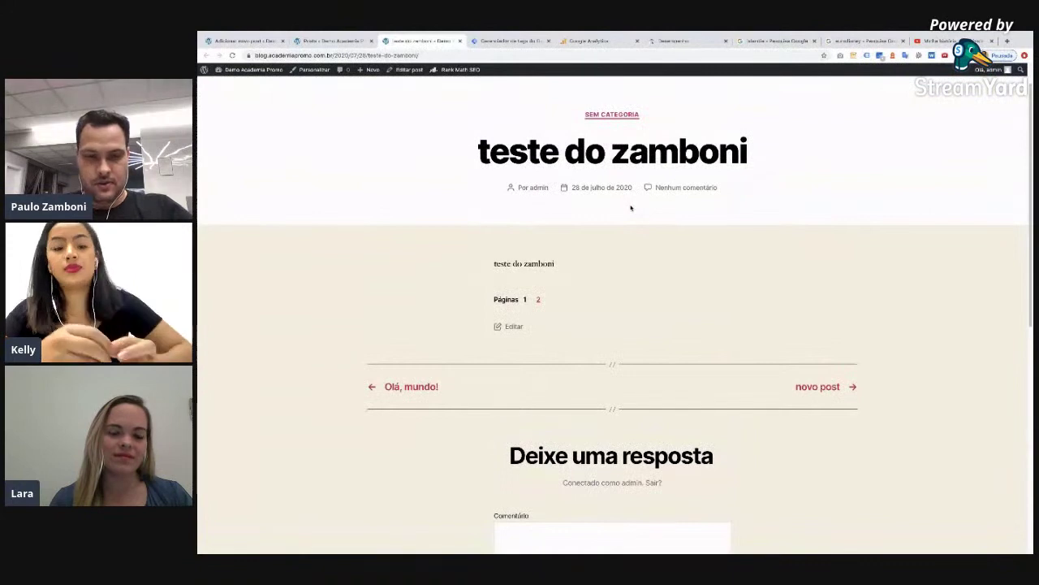
- Open the test post in the editor and check the video shown in its reusable block
click(511, 325)
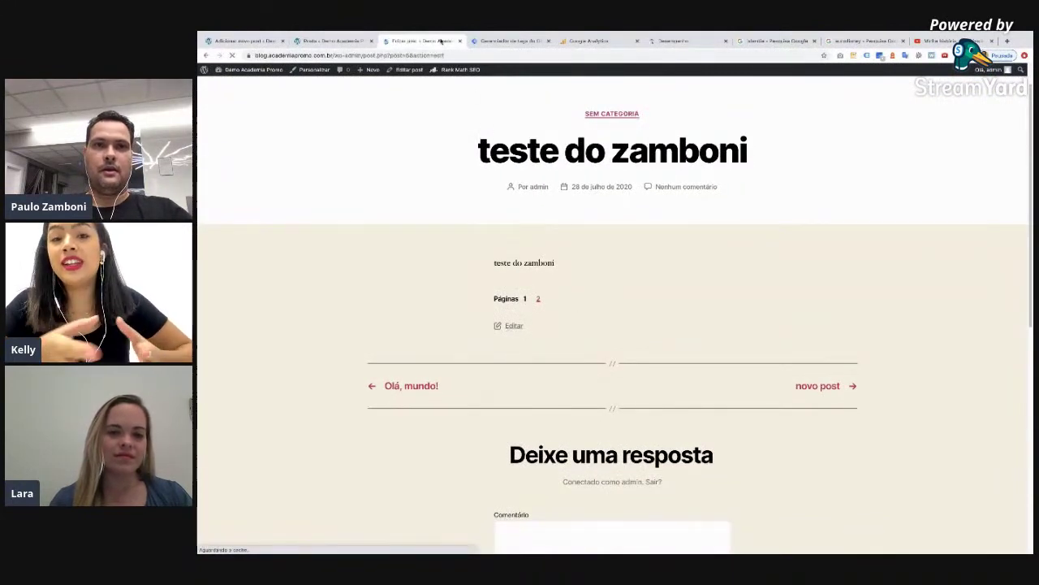
scroll(551, 325, down, 3)
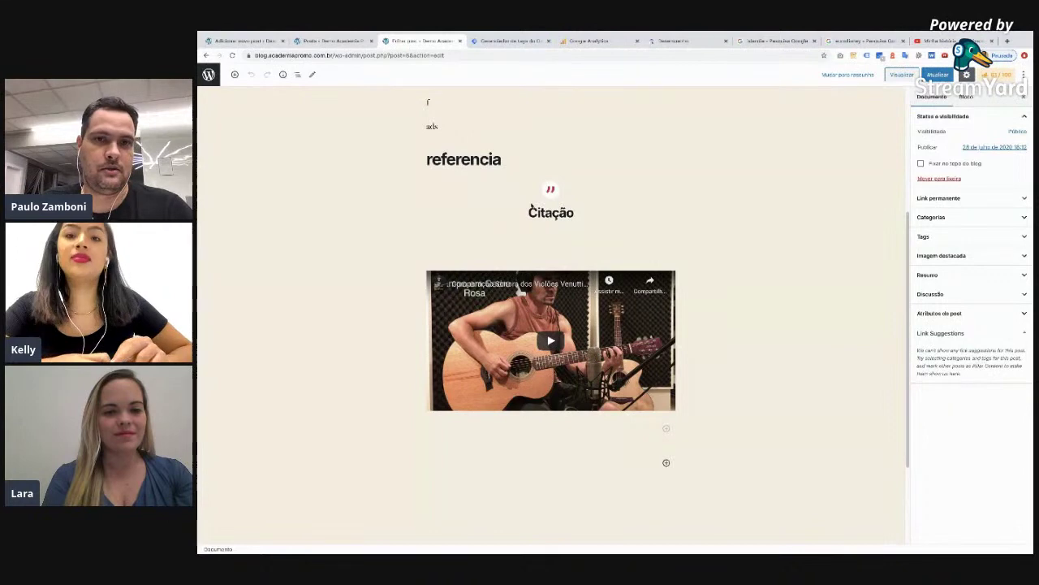
scroll(638, 211, up, 2)
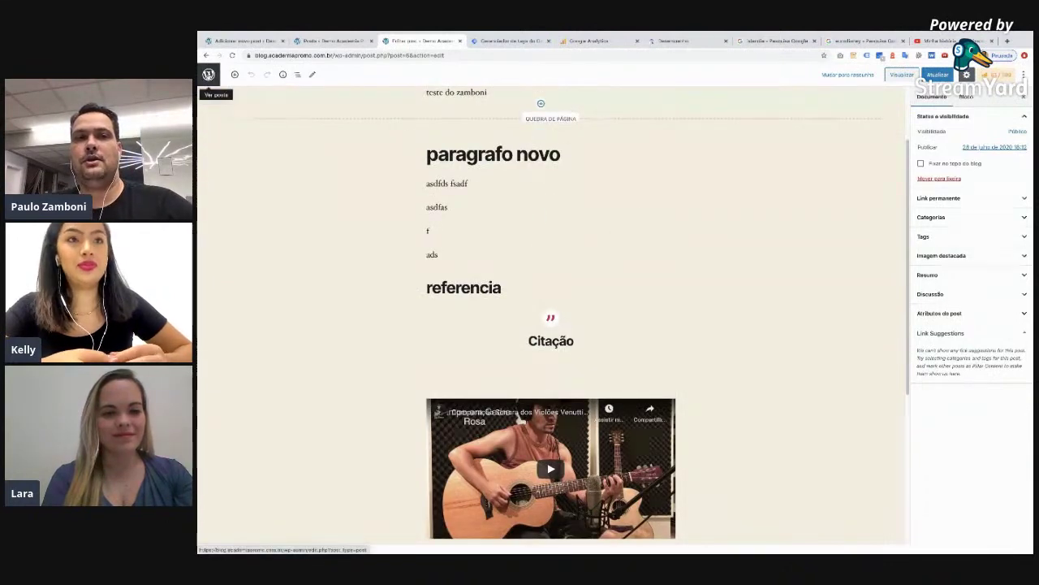
- Return to the posts list and switch to the Google results for "eurodisney"
click(208, 74)
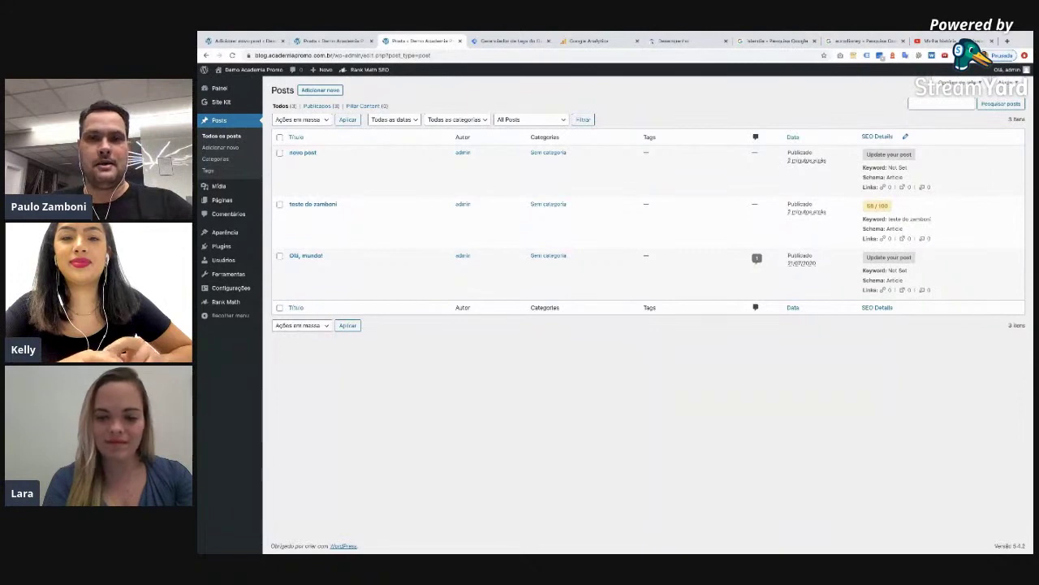
click(851, 42)
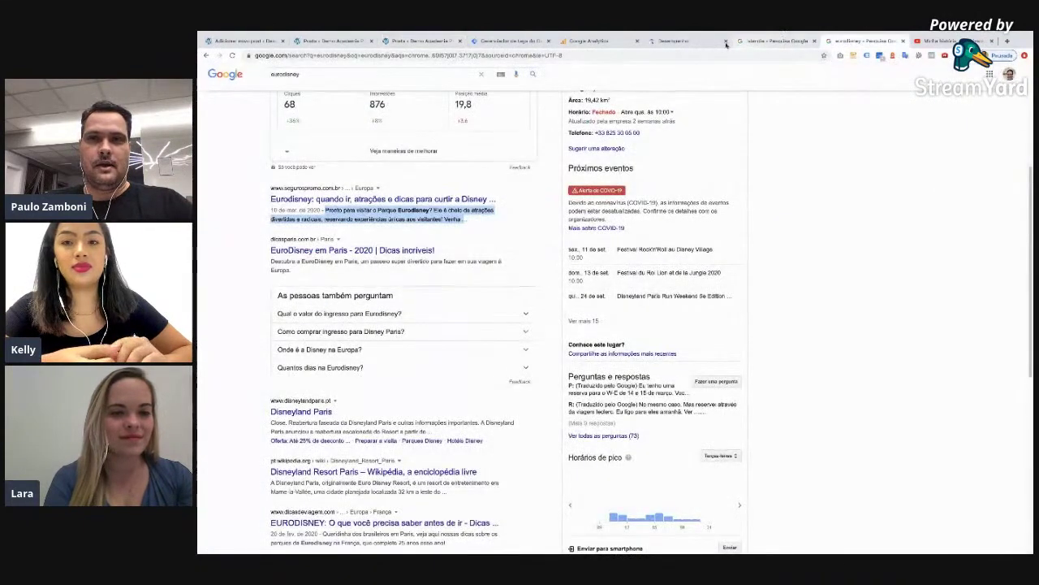
- View the SEO details in the WordPress posts list and open the bookmarked SEORCH on-page SEO tool in a new tab
click(508, 41)
click(424, 41)
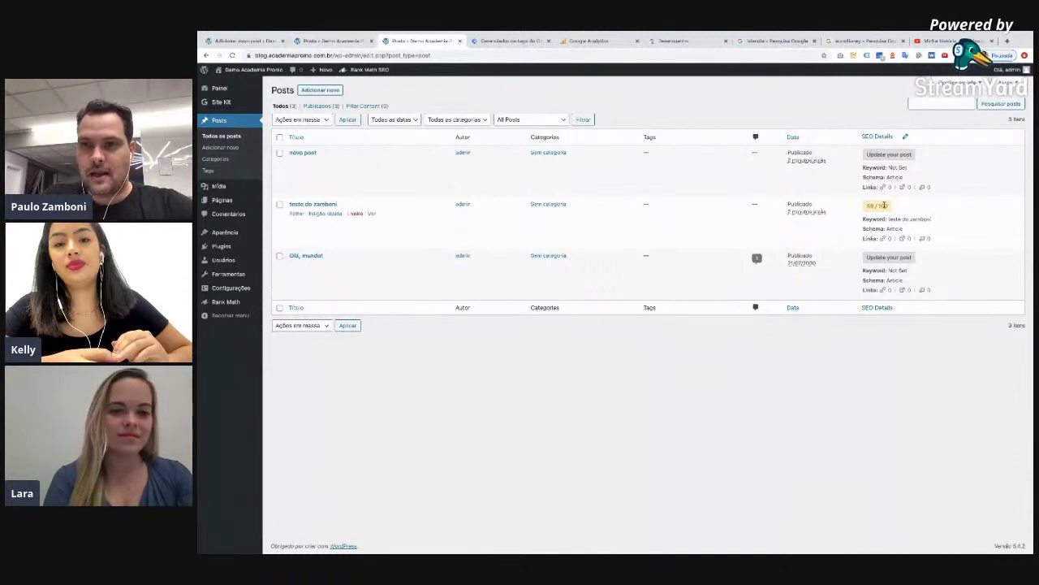
click(1007, 40)
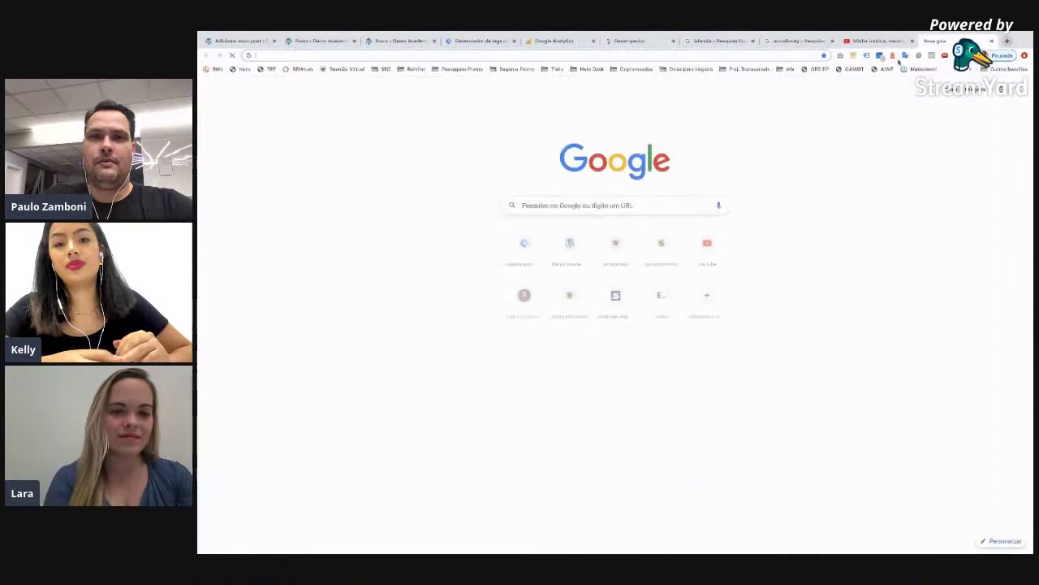
click(392, 69)
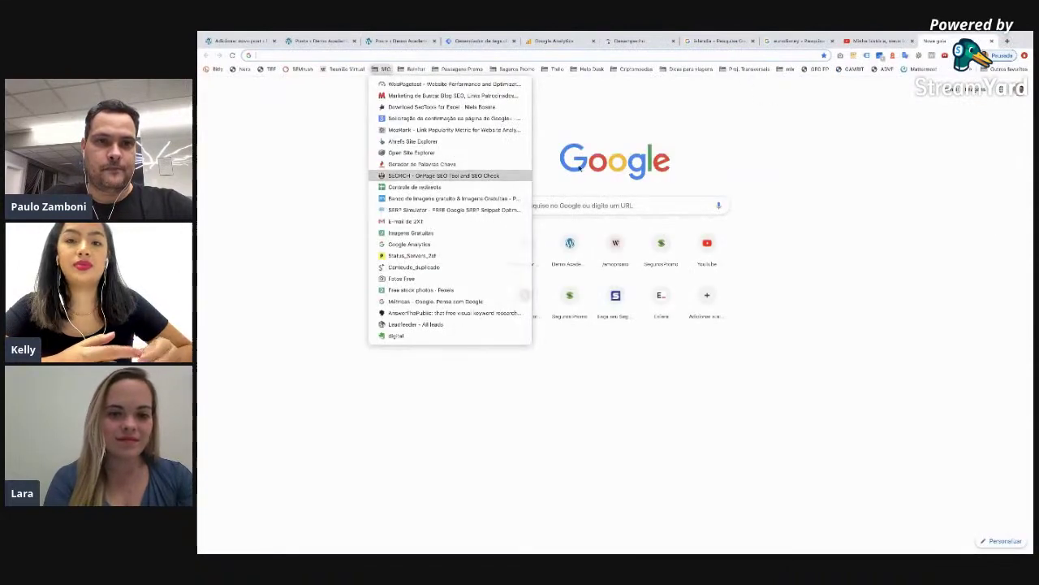
key(Return)
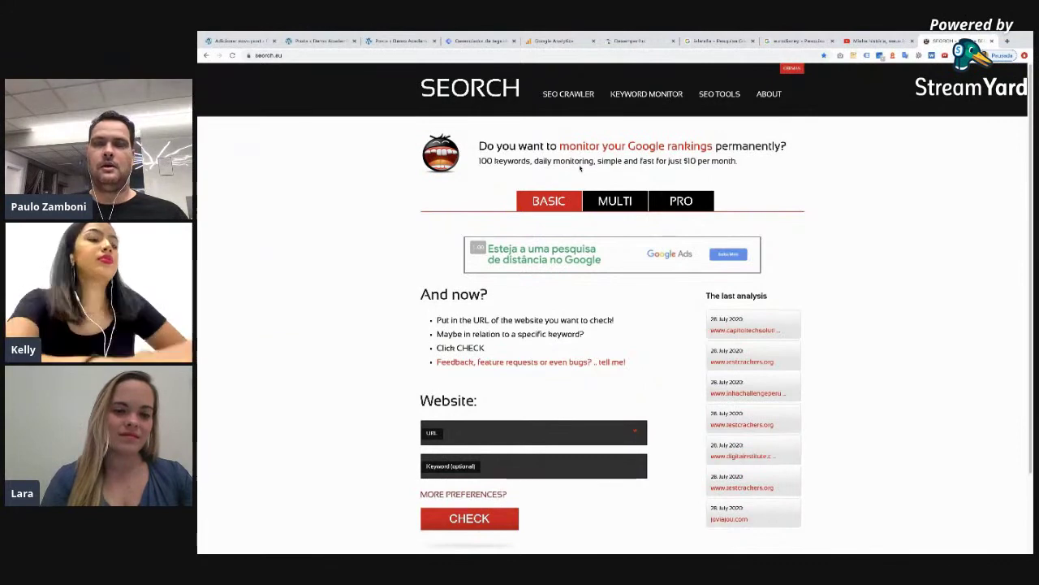
- Open the Seguros Promo Eurodisney article from the Google results and paste its address as the website URL in SEORCH
click(811, 45)
click(379, 199)
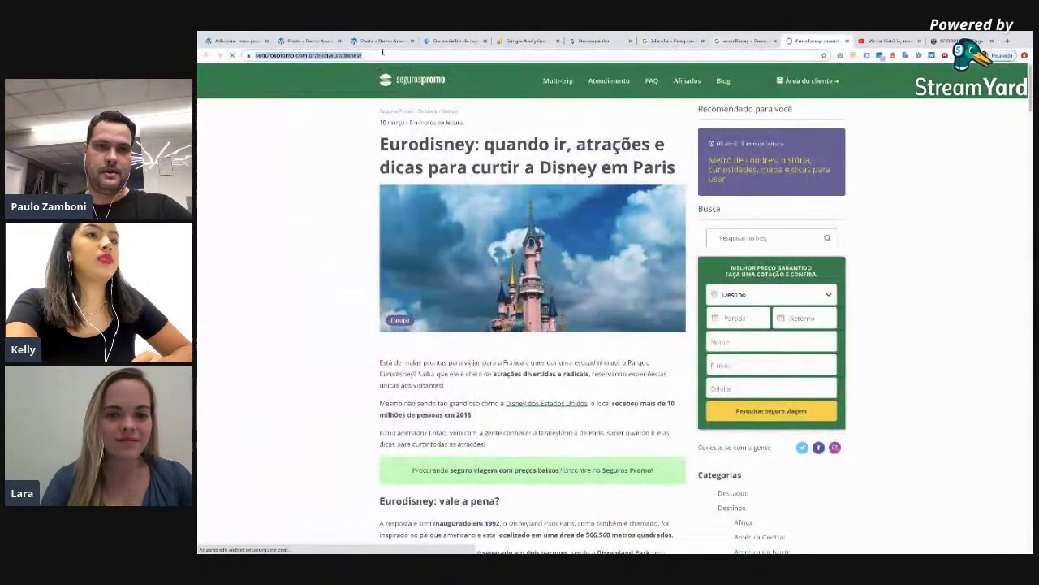
click(962, 41)
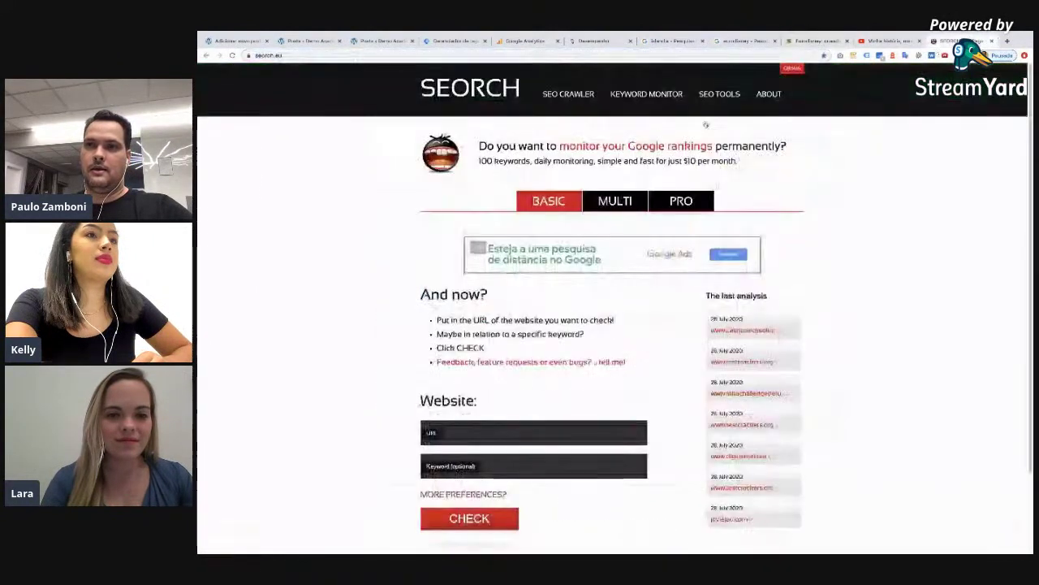
scroll(544, 363, down, 2)
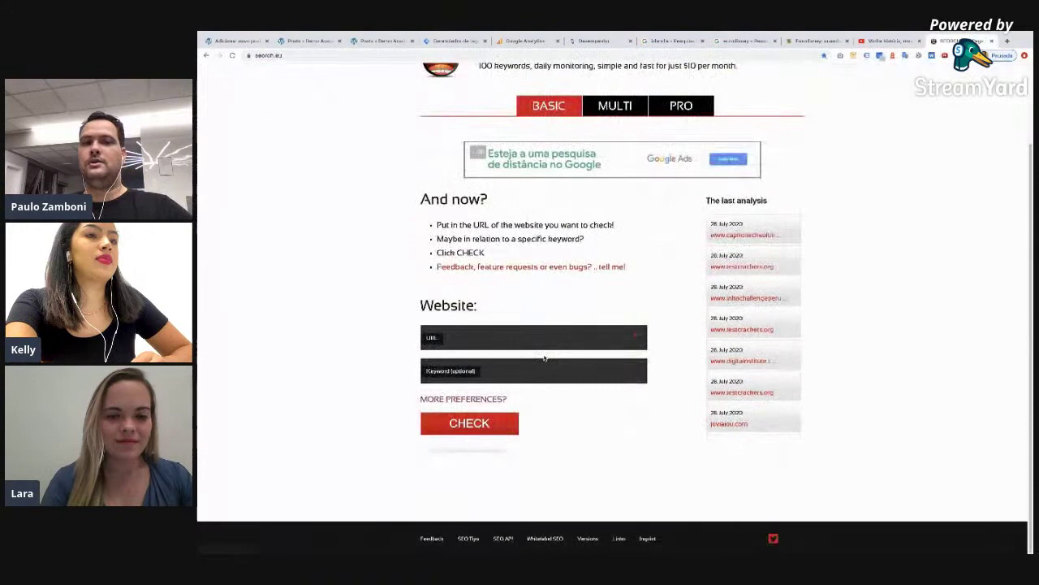
click(485, 332)
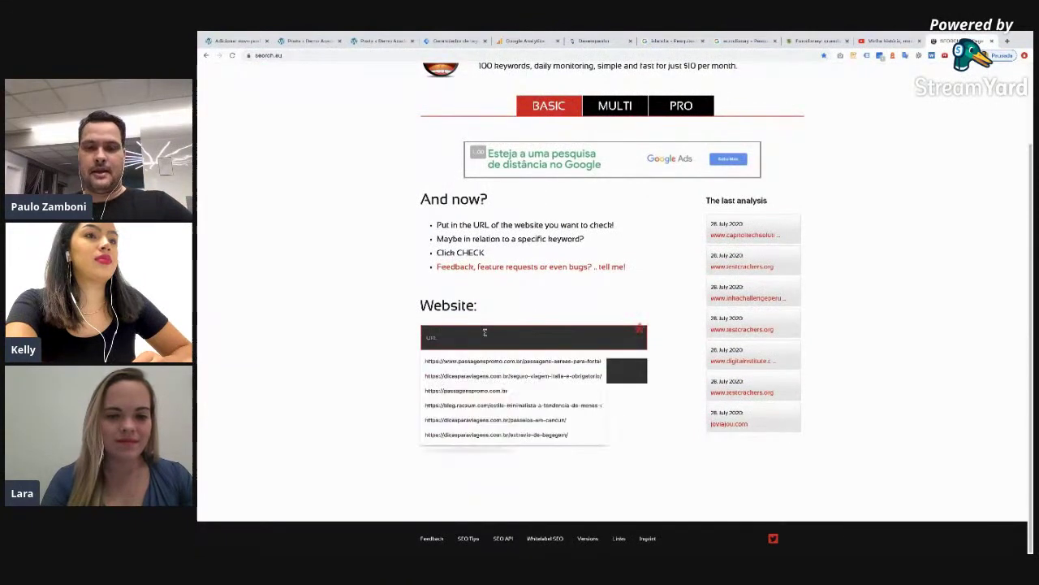
key(ctrl+v)
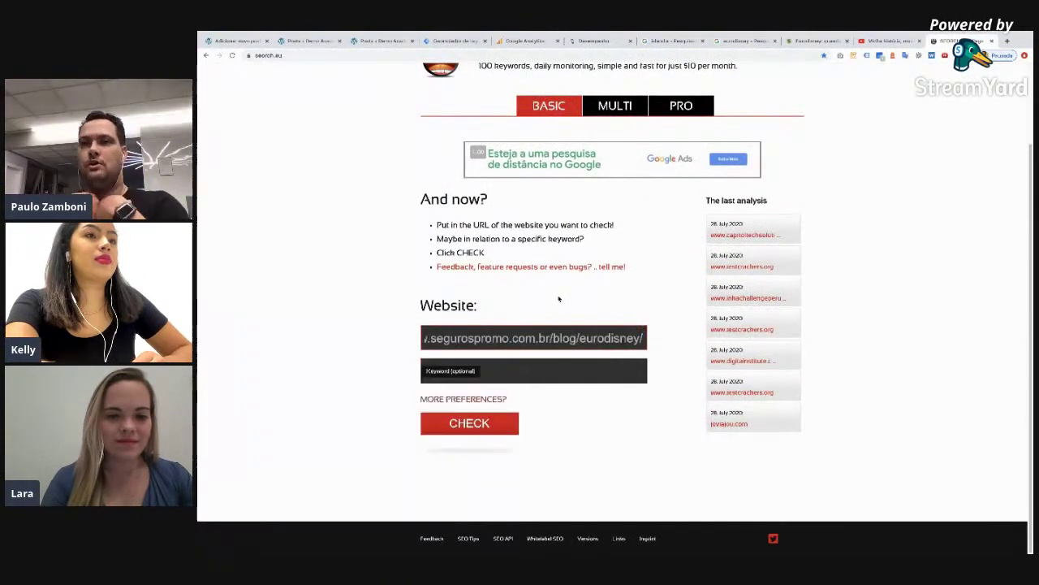
- Set the optional keyword to "eurodisney" and run the SEORCH check on the article
click(521, 370)
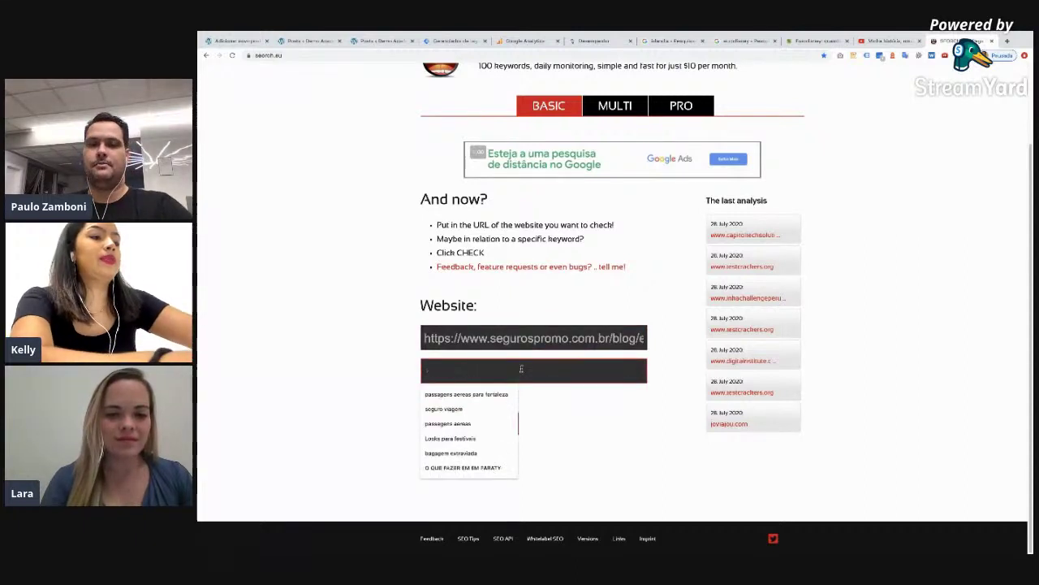
text(eurodisn)
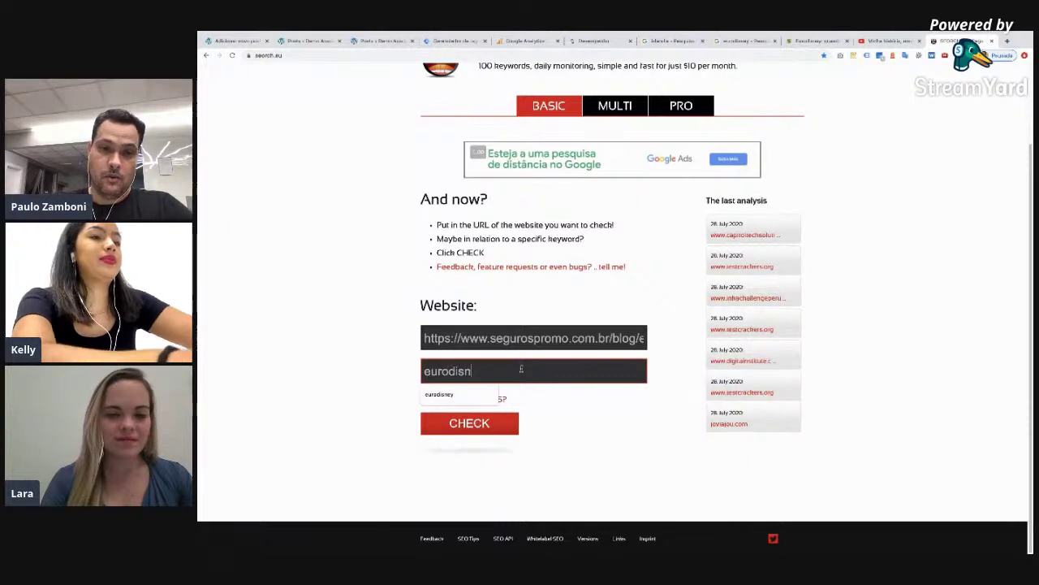
key(Down)
key(Return)
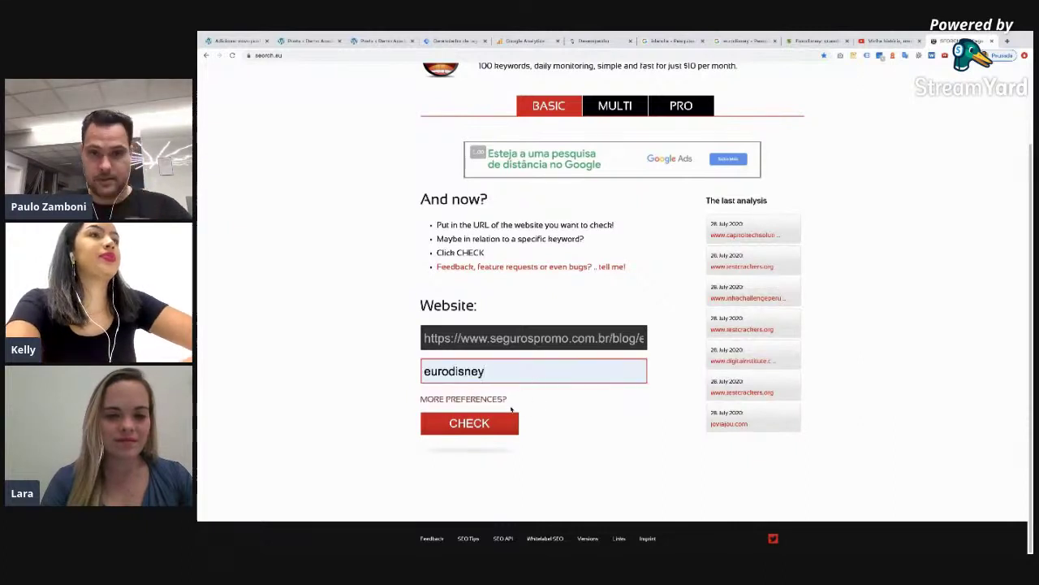
click(499, 419)
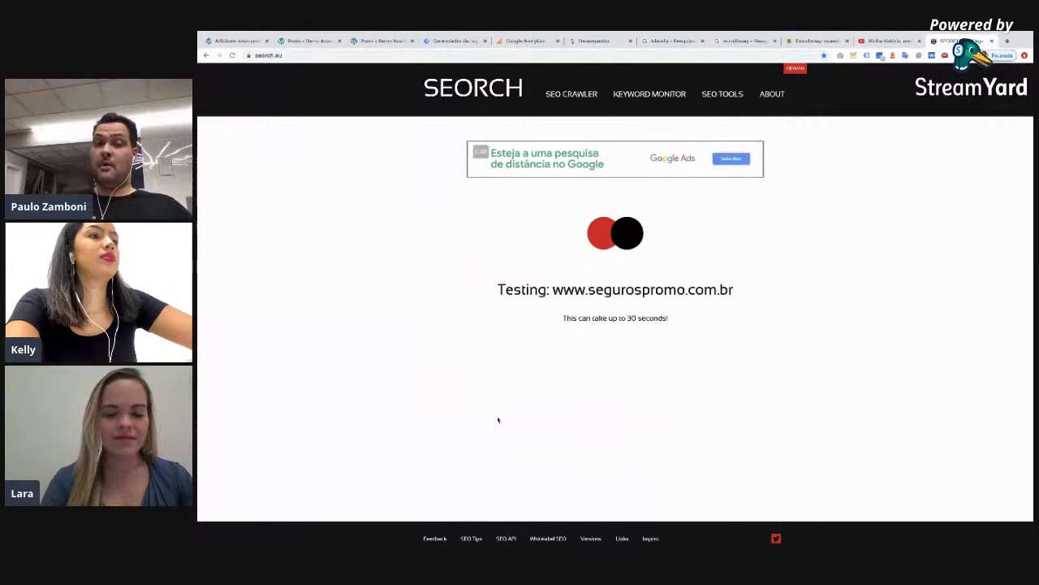